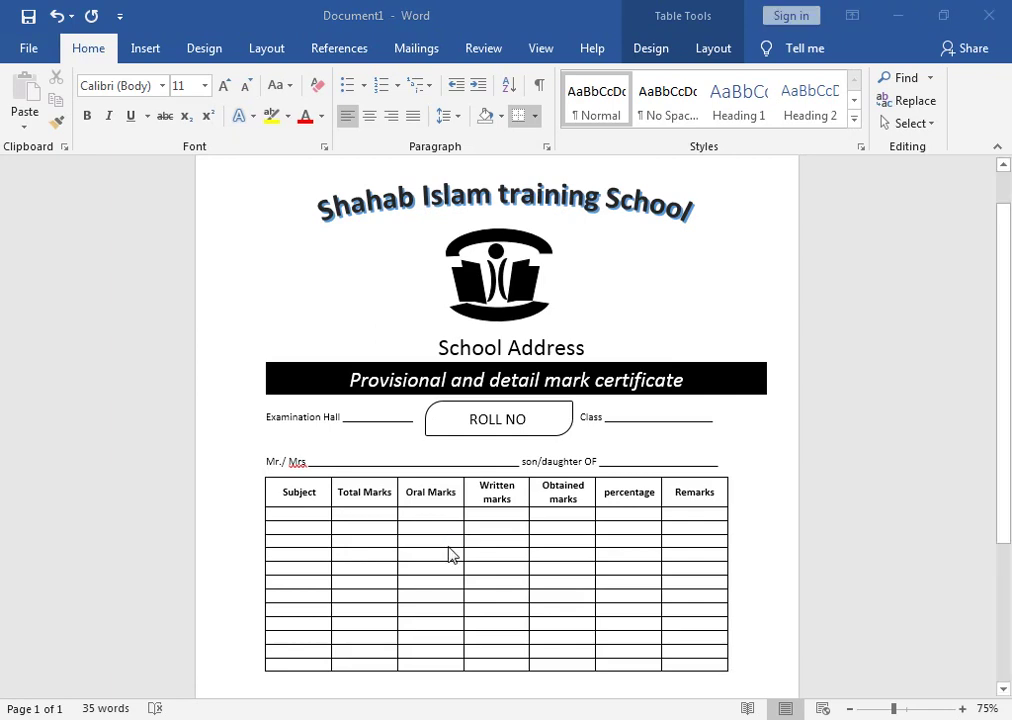
Start a new blank document and insert WordArt in the black-fill-with-shadow style.
key(ctrl+n)
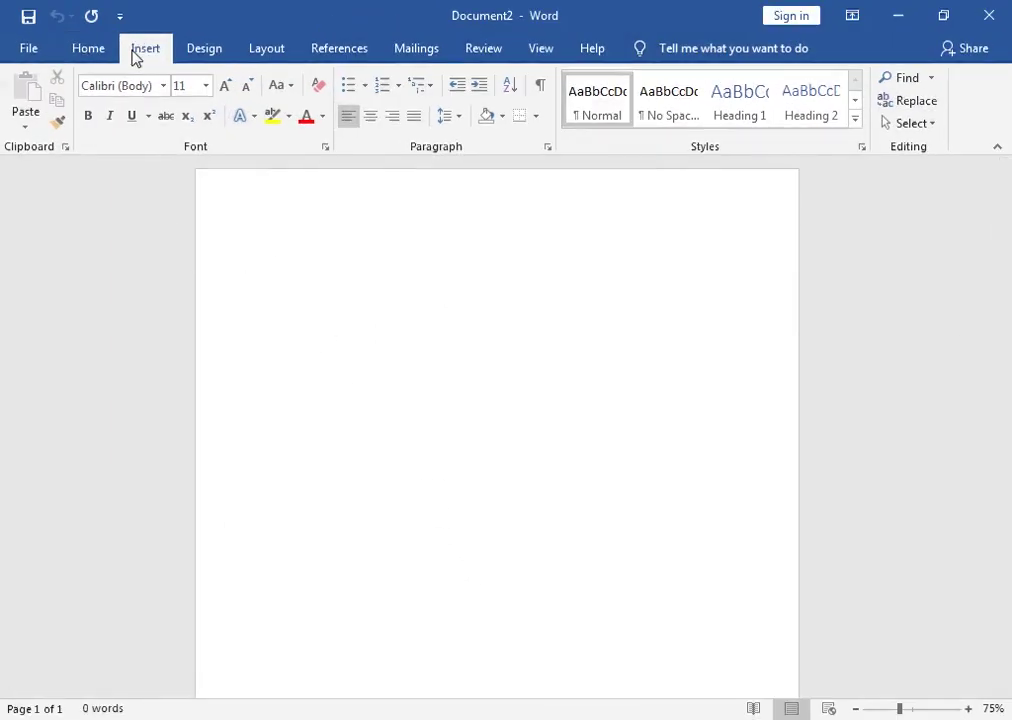
click(134, 55)
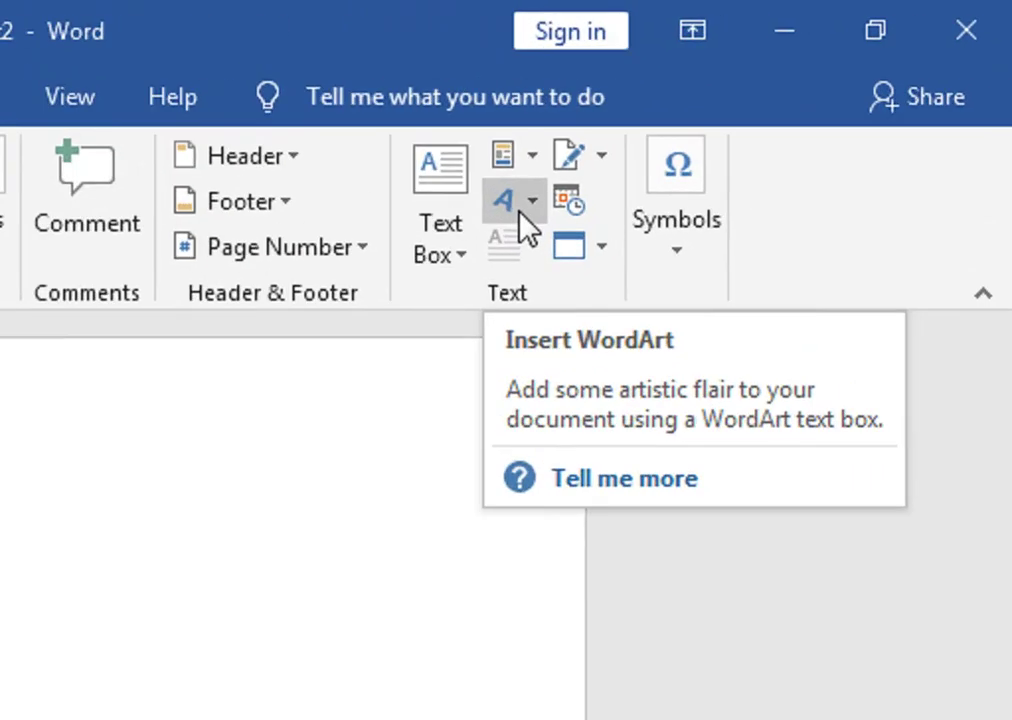
click(530, 200)
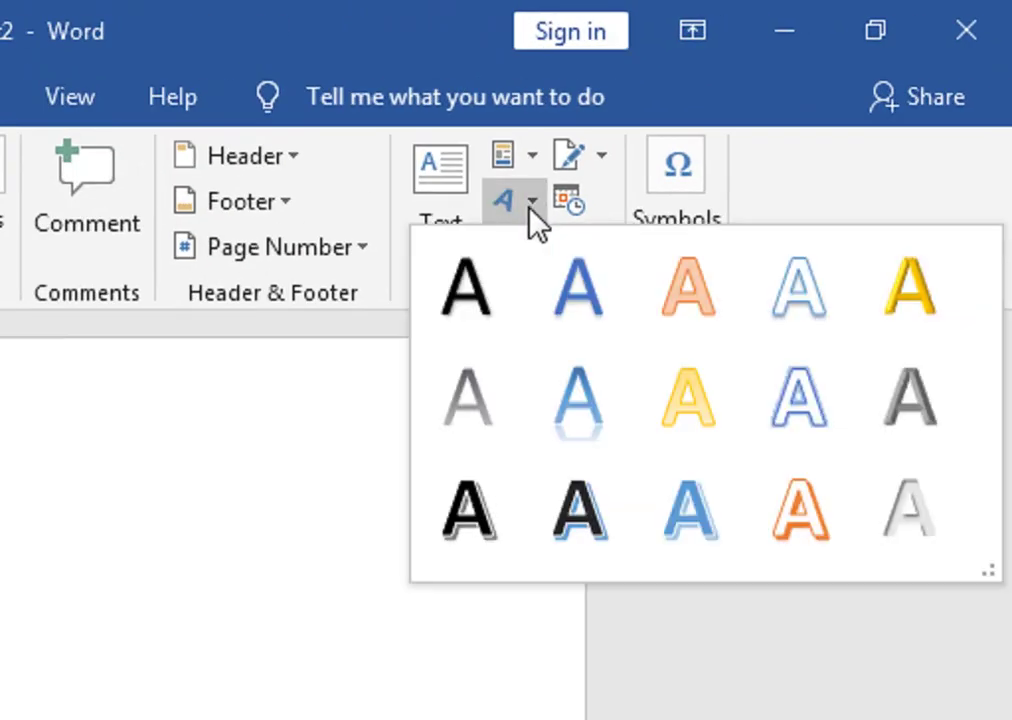
click(513, 285)
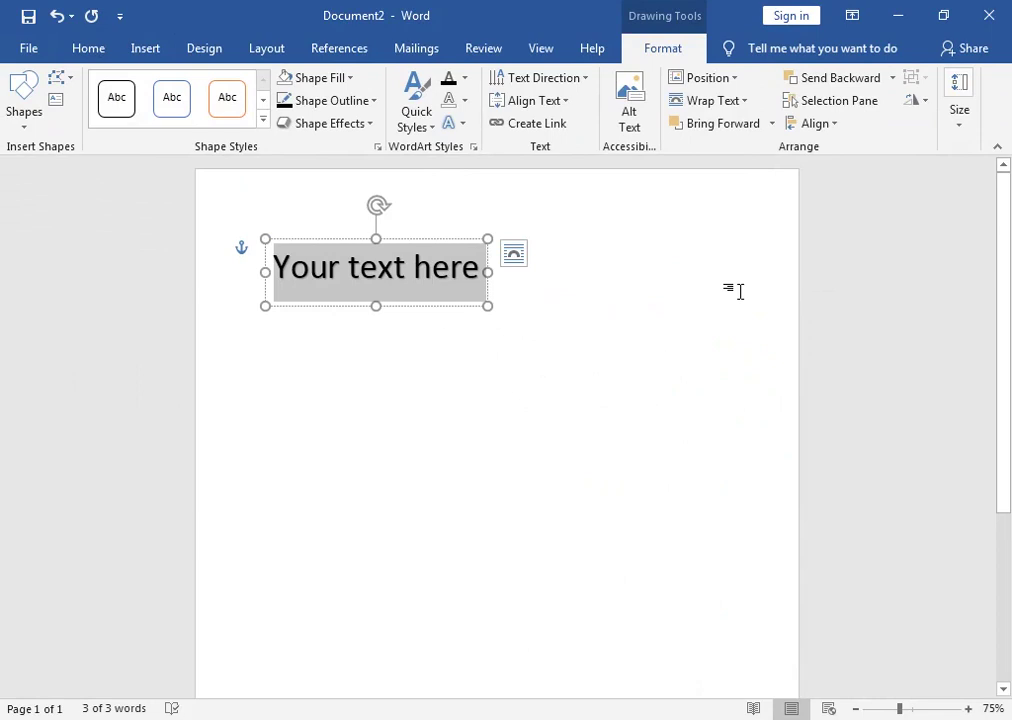
Replace the WordArt placeholder with 'Shahab Islam Training School', fixing typos, and select the box.
text(Shahab)
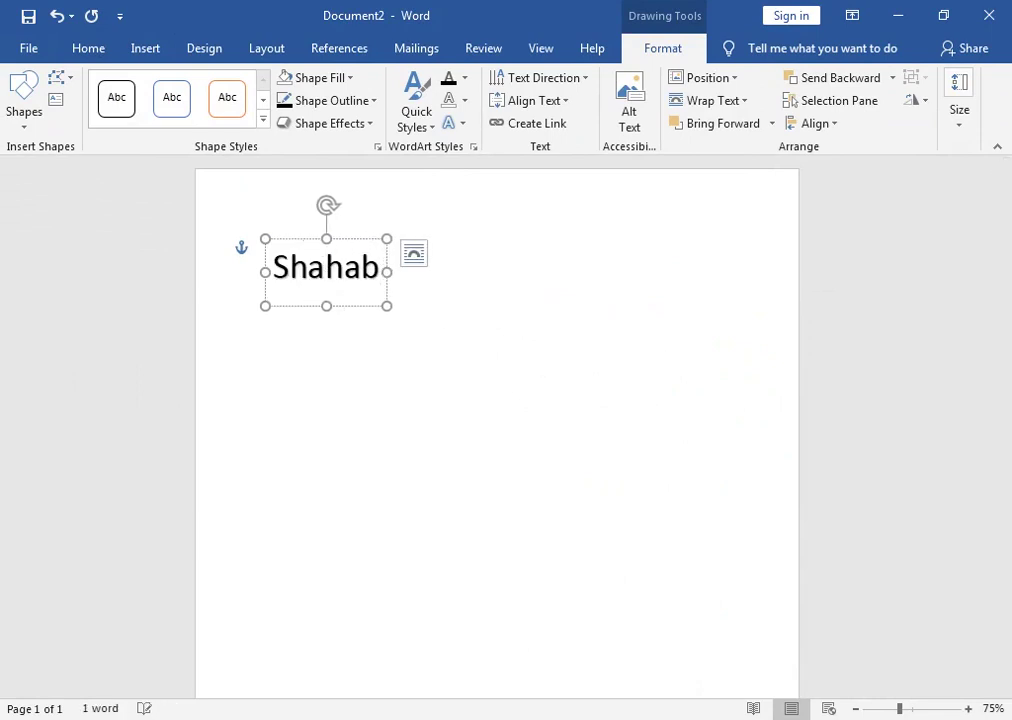
text( Islam)
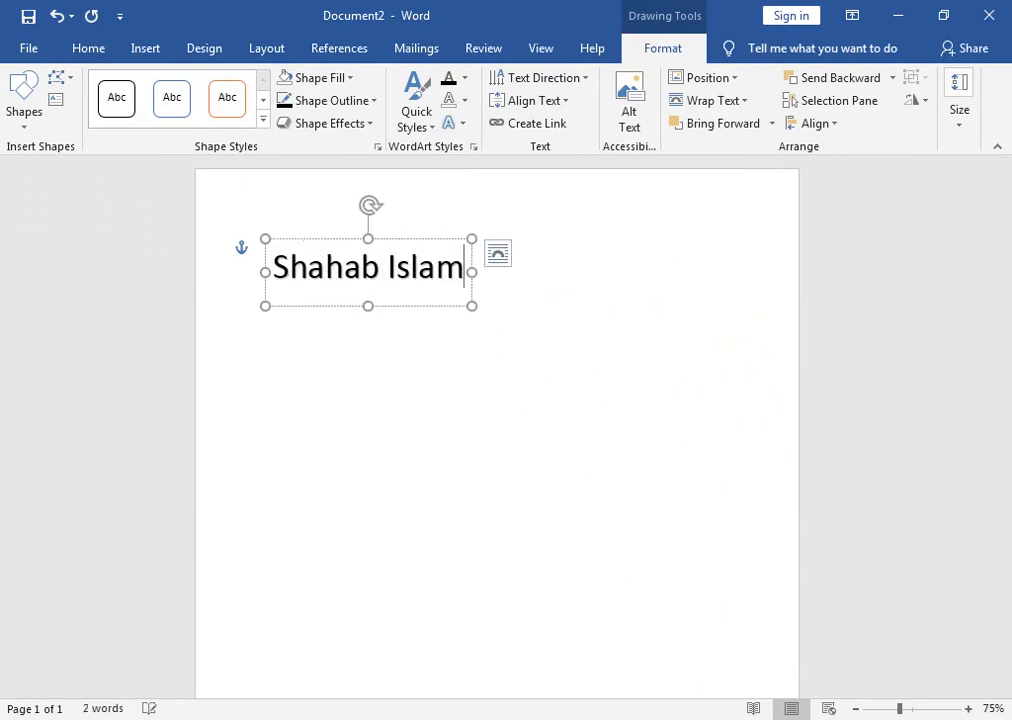
text( Trai)
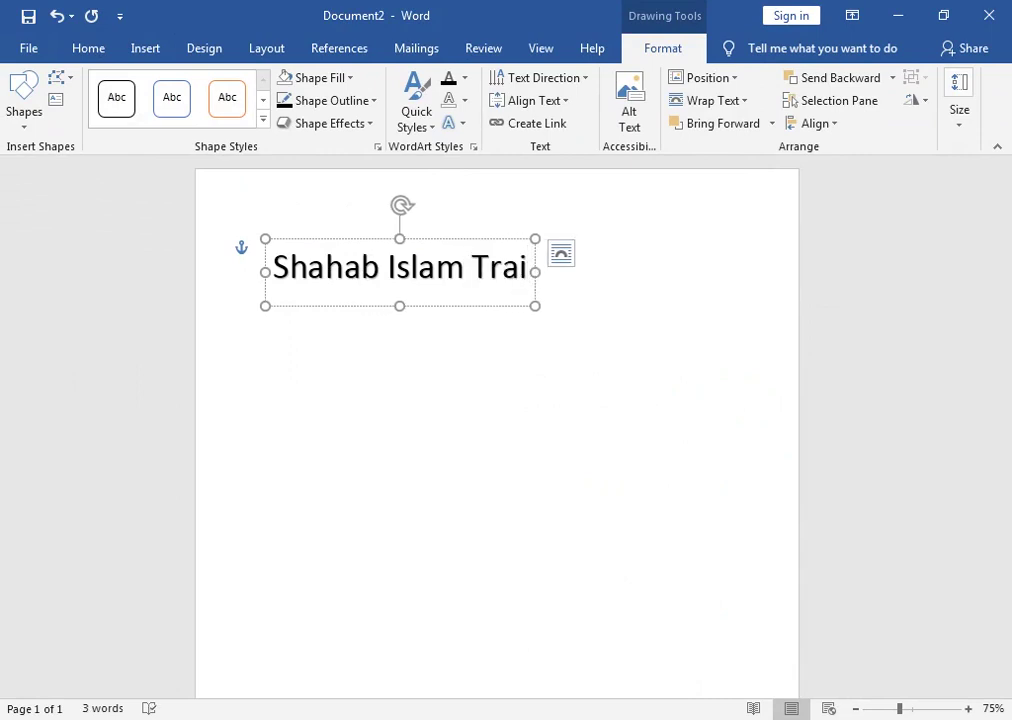
text(n)
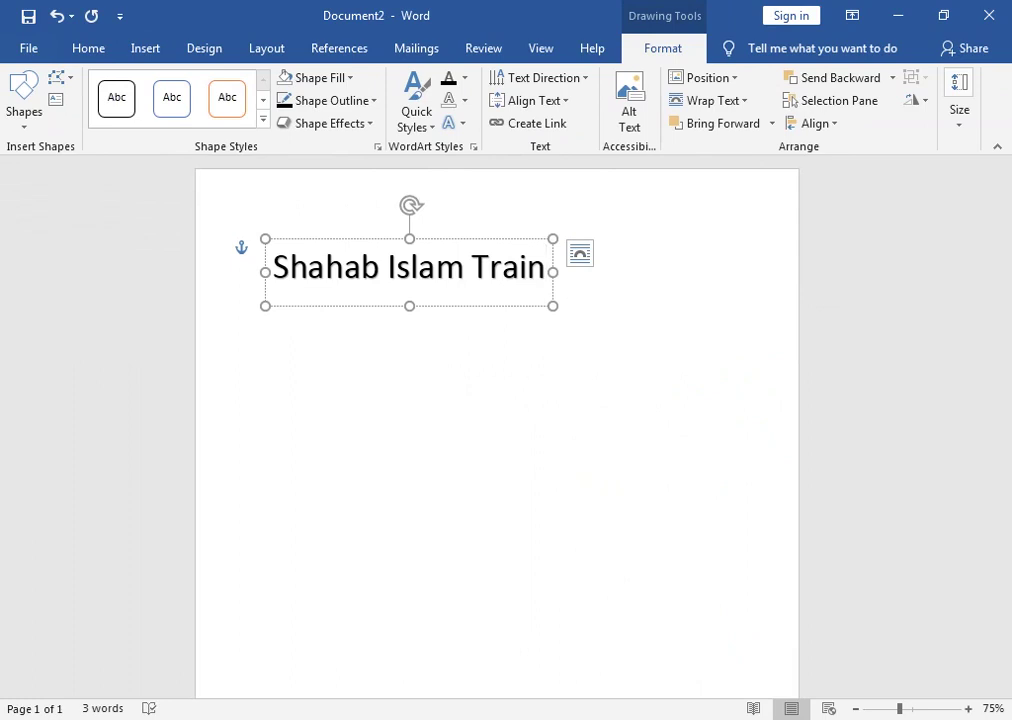
key(BackSpace)
text(ning)
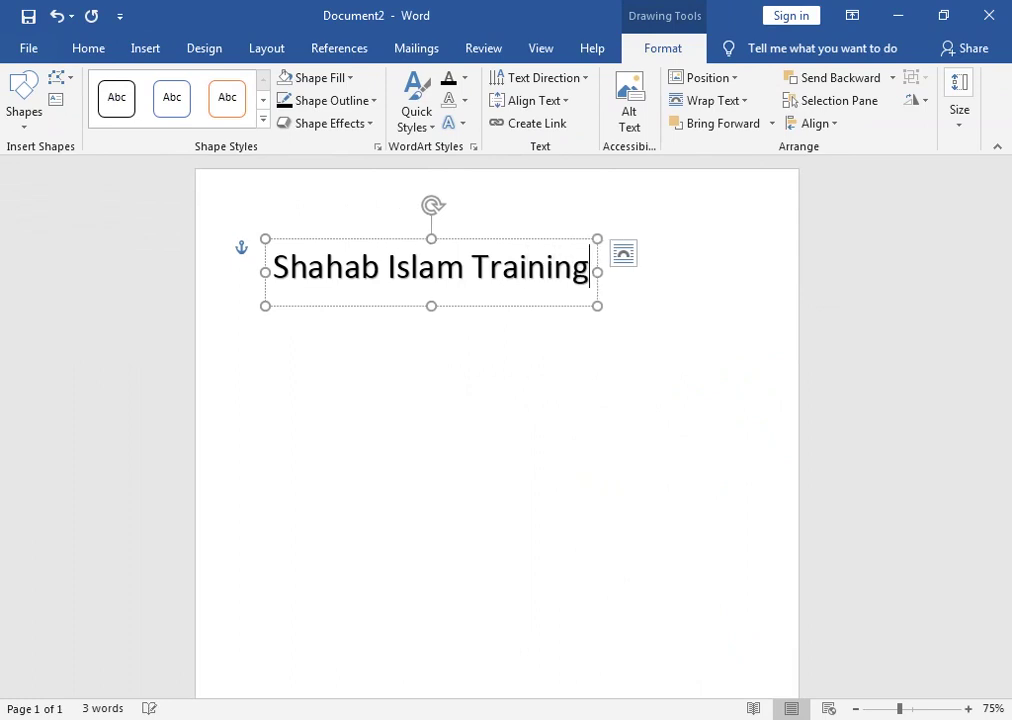
text( Scholl)
key(BackSpace)
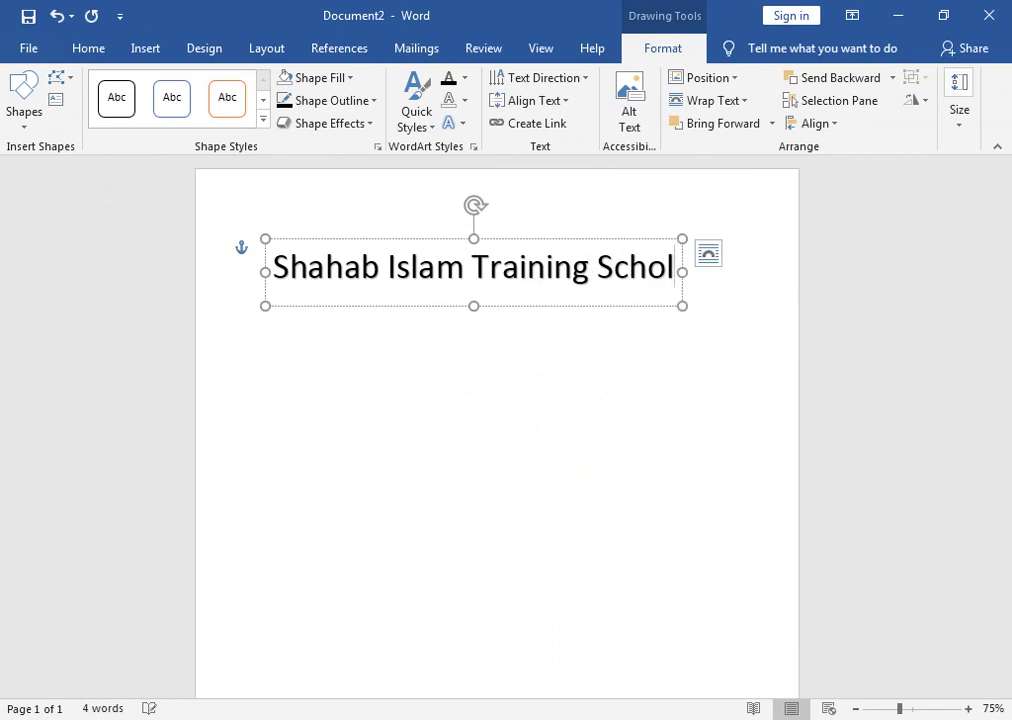
key(BackSpace)
key(BackSpace)
key(BackSpace)
text(ho)
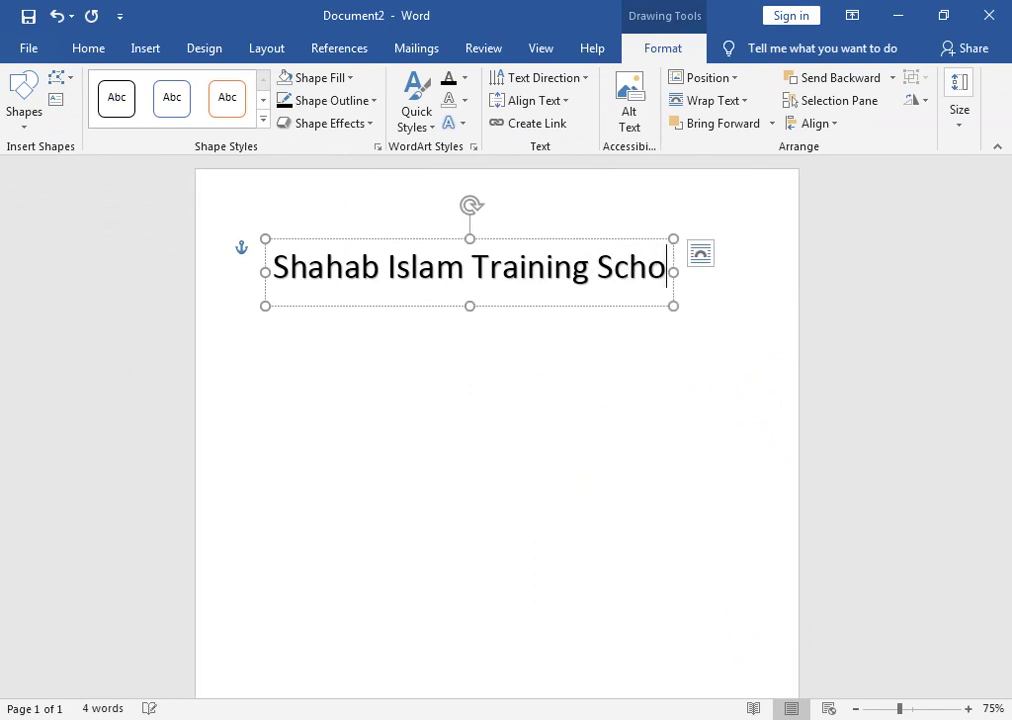
text(ol)
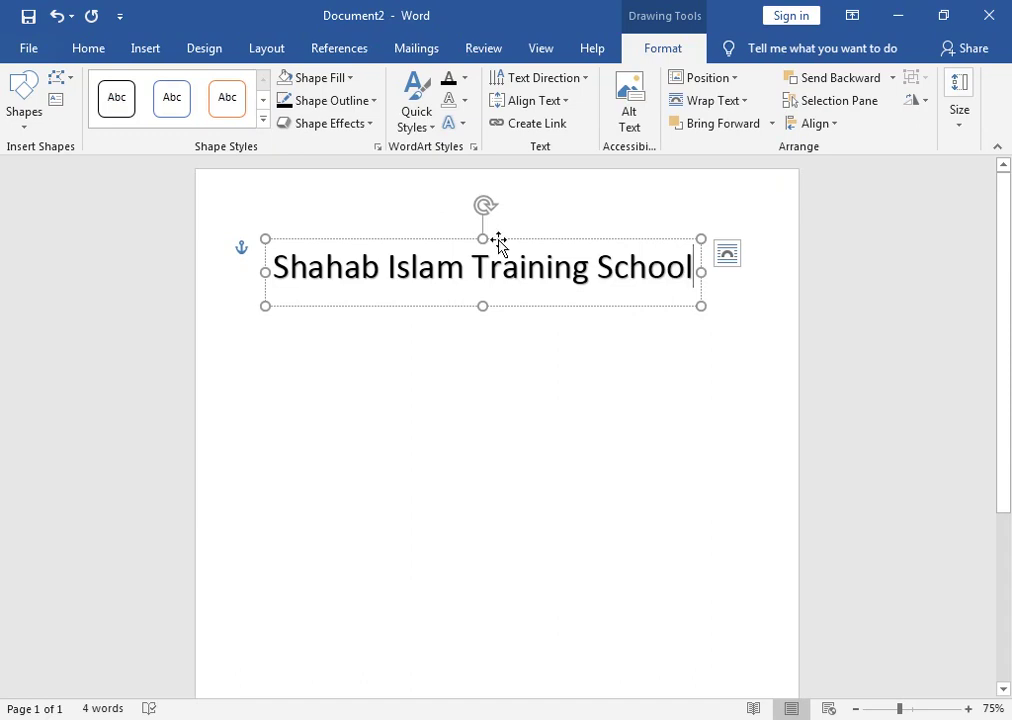
click(501, 239)
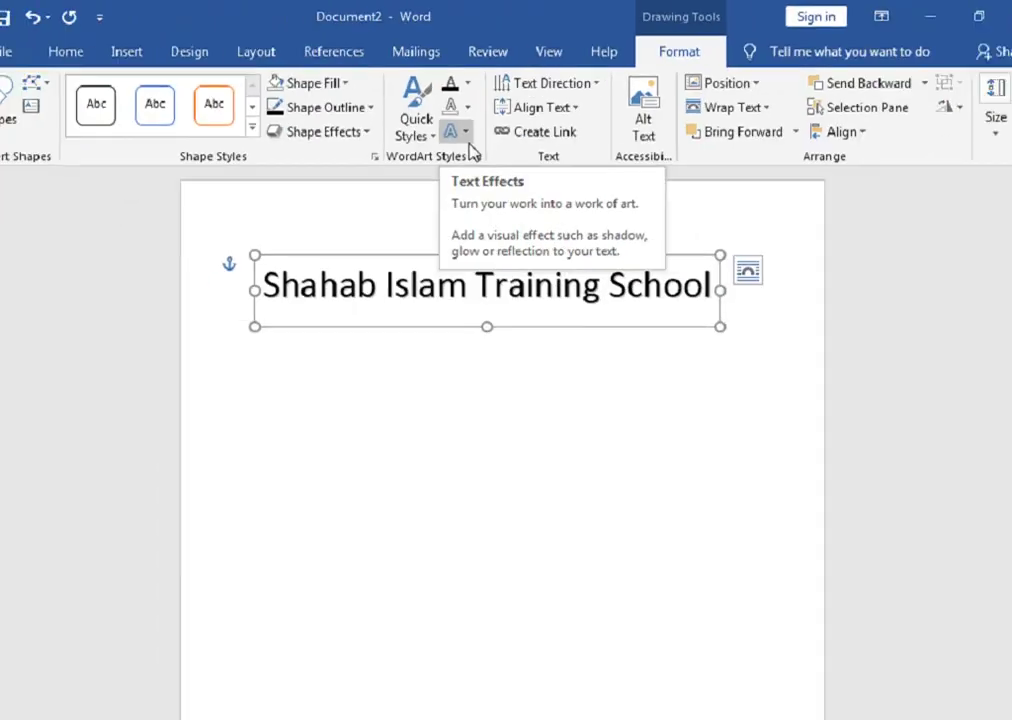
Apply the Arch text transform to the school name WordArt.
click(498, 247)
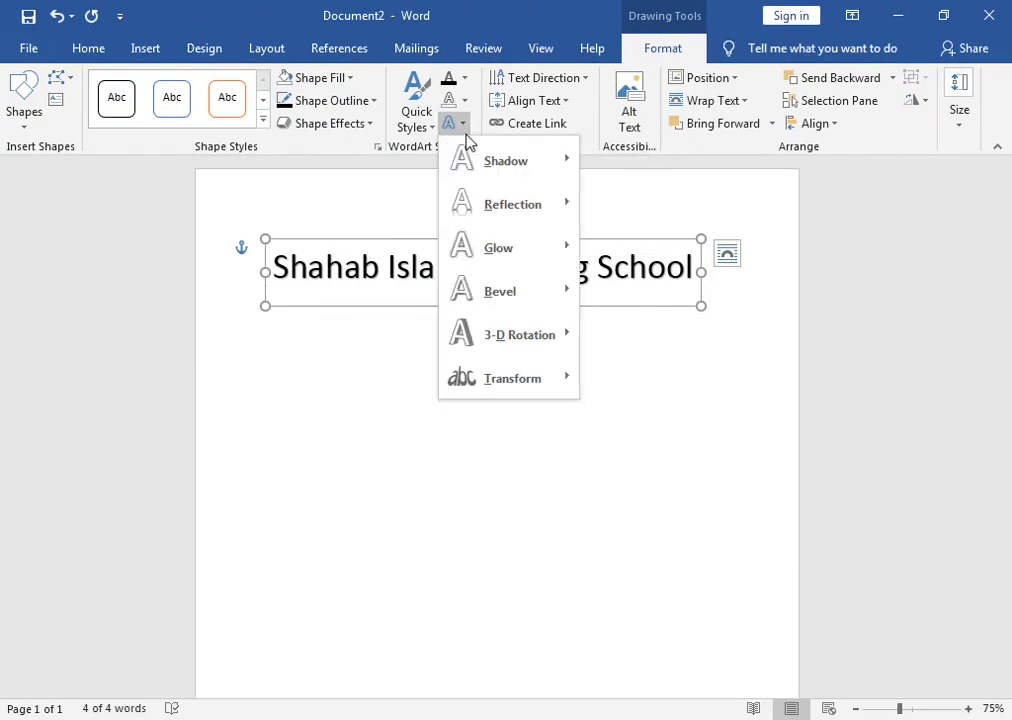
mouse_move(570, 357)
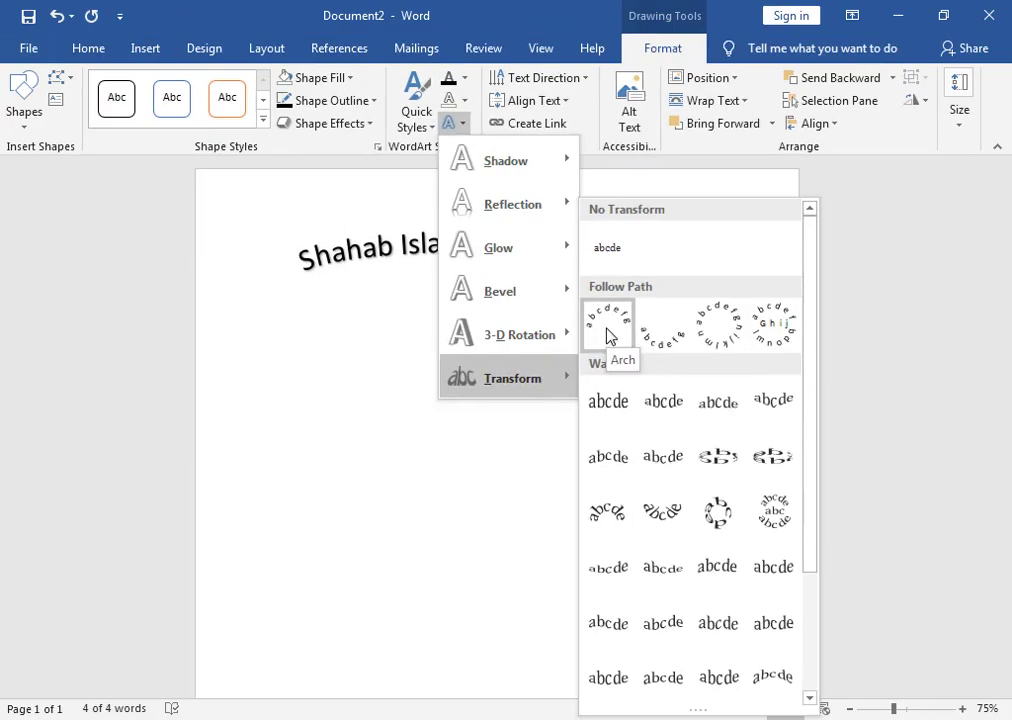
click(610, 332)
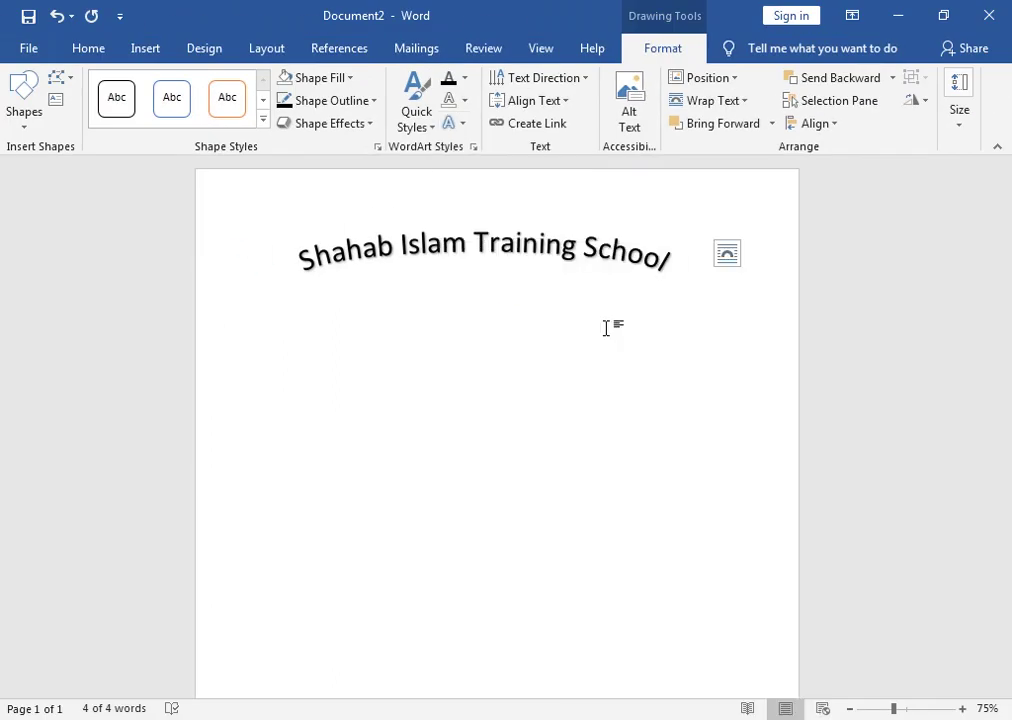
click(545, 350)
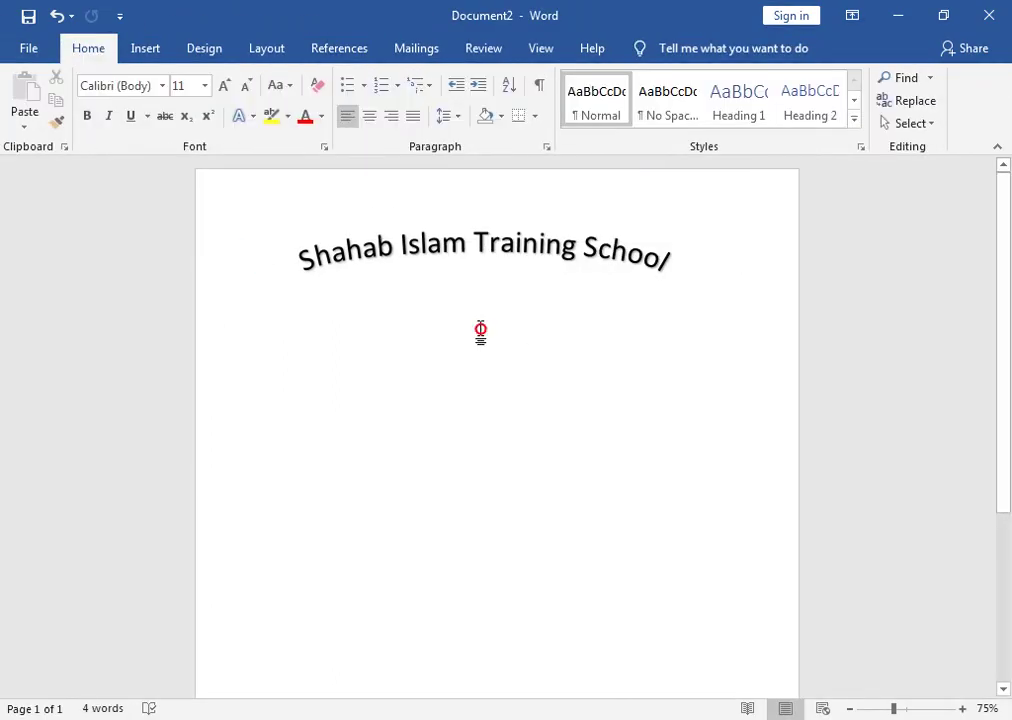
Undo stray edits and place the insertion point below the arched title.
key(Return)
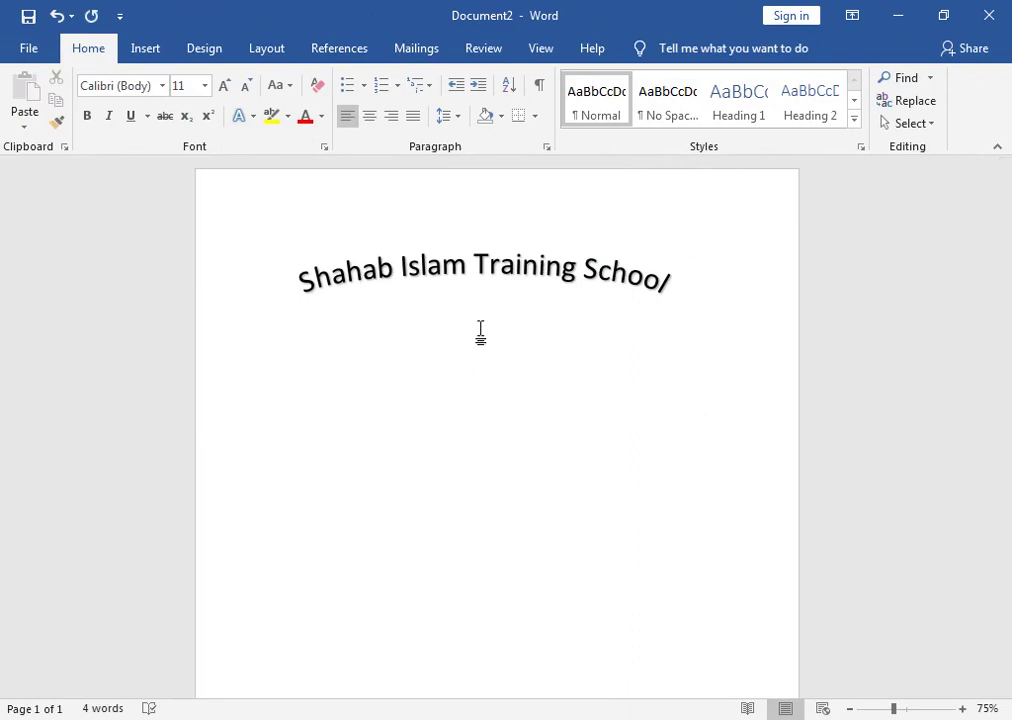
key(ctrl+z)
double_click(730, 278)
key(ctrl+z)
click(698, 287)
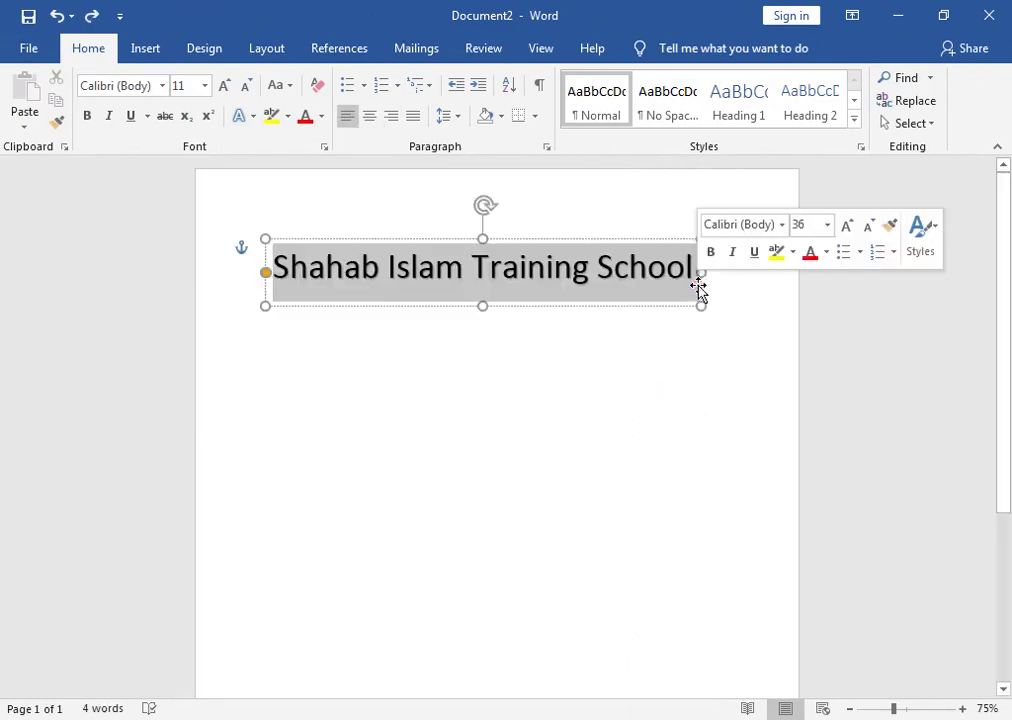
click(730, 326)
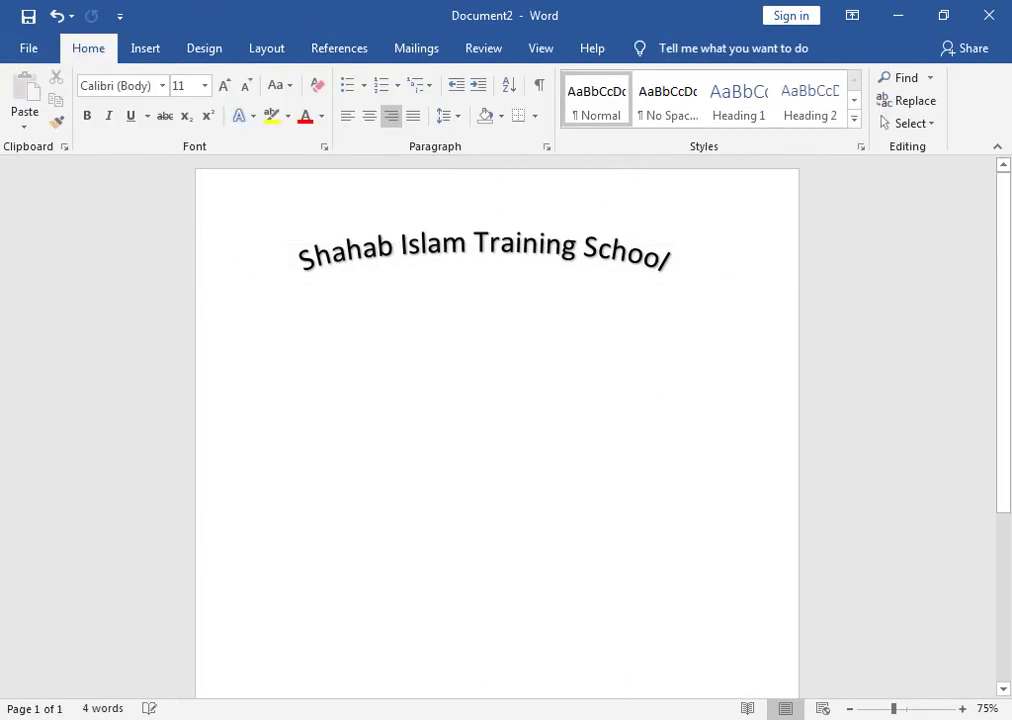
click(445, 339)
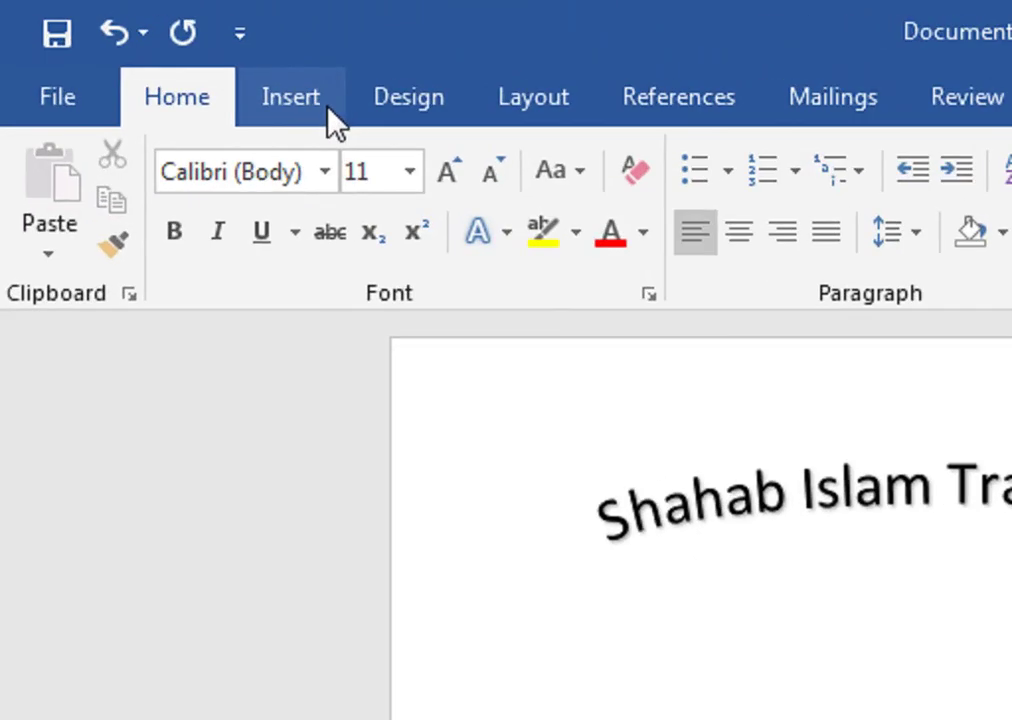
Draw a Block Arc shape beneath the arched title.
click(165, 55)
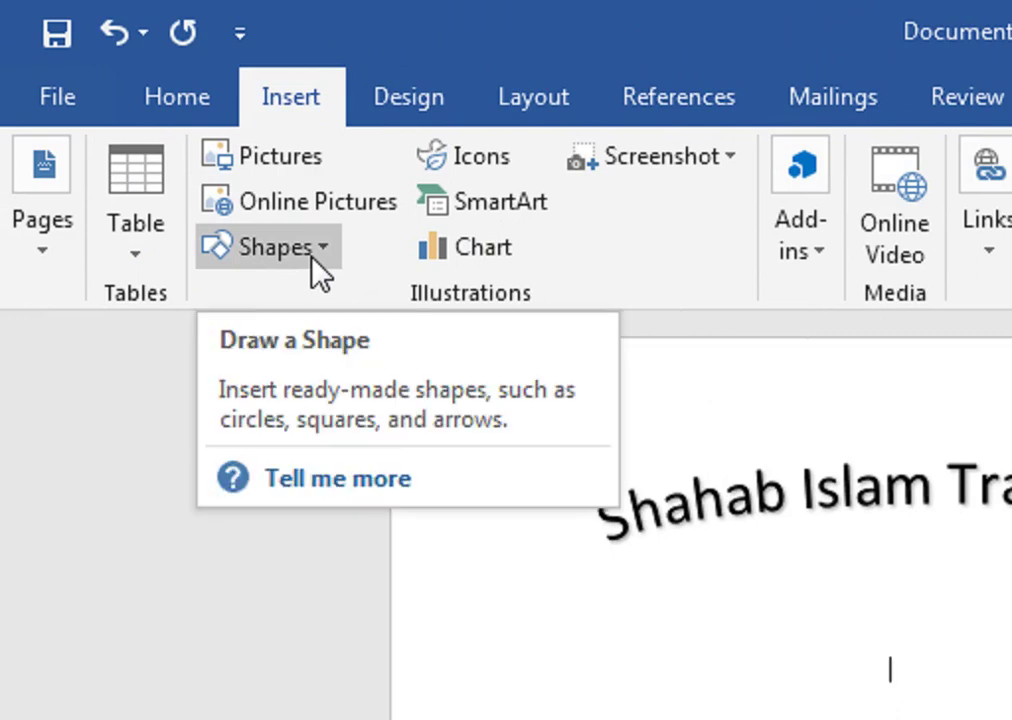
click(320, 257)
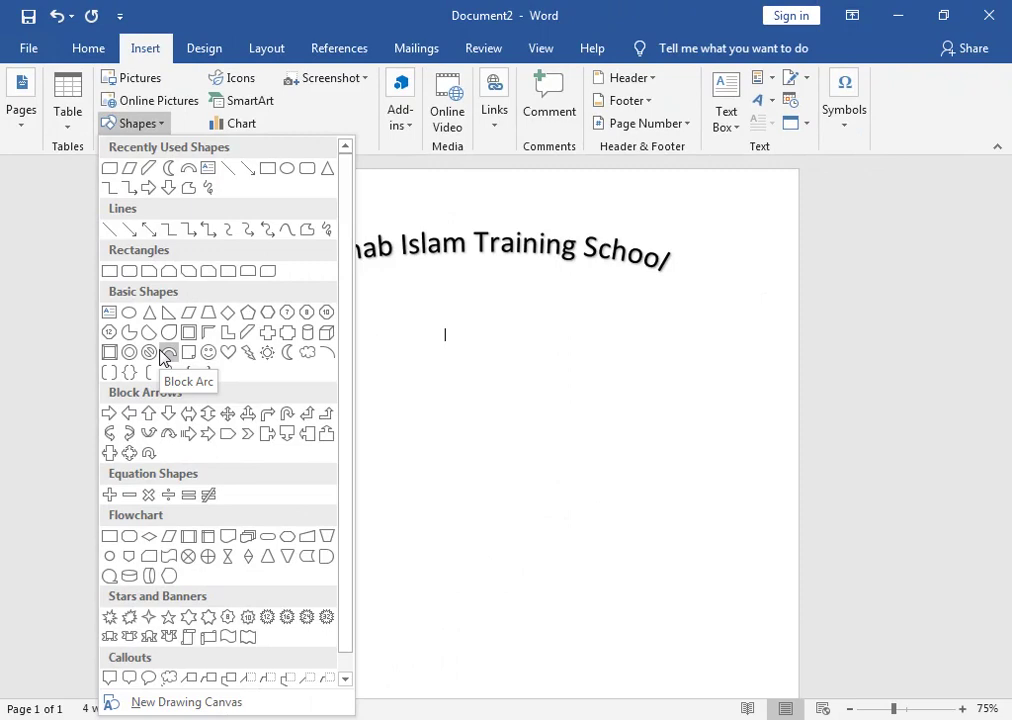
click(161, 352)
mouse_move(377, 314)
mouse_down()
mouse_move(561, 403)
mouse_move(575, 420)
mouse_up()
Move the arc under the title, make it flatter, and duplicate it just below.
mouse_move(556, 361)
mouse_down()
mouse_move(565, 330)
mouse_move(565, 341)
mouse_up()
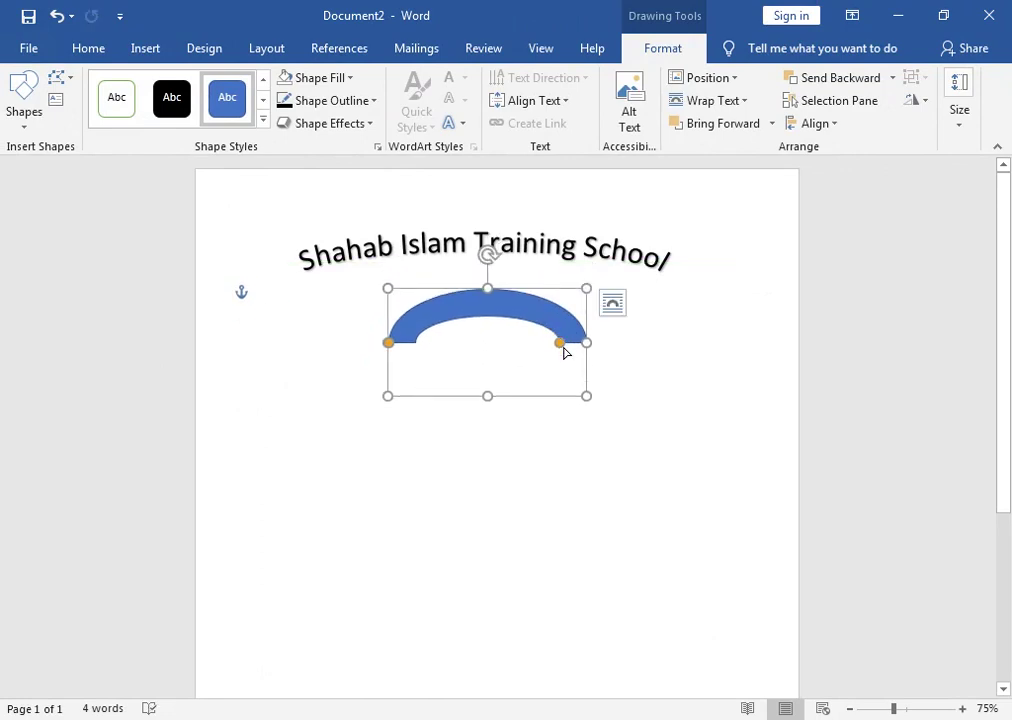
mouse_move(389, 343)
mouse_down()
mouse_move(390, 363)
mouse_move(489, 309)
mouse_up()
key(ctrl+z)
drag(560, 342, 559, 342)
mouse_move(487, 393)
mouse_down()
mouse_move(487, 375)
mouse_move(487, 385)
mouse_up()
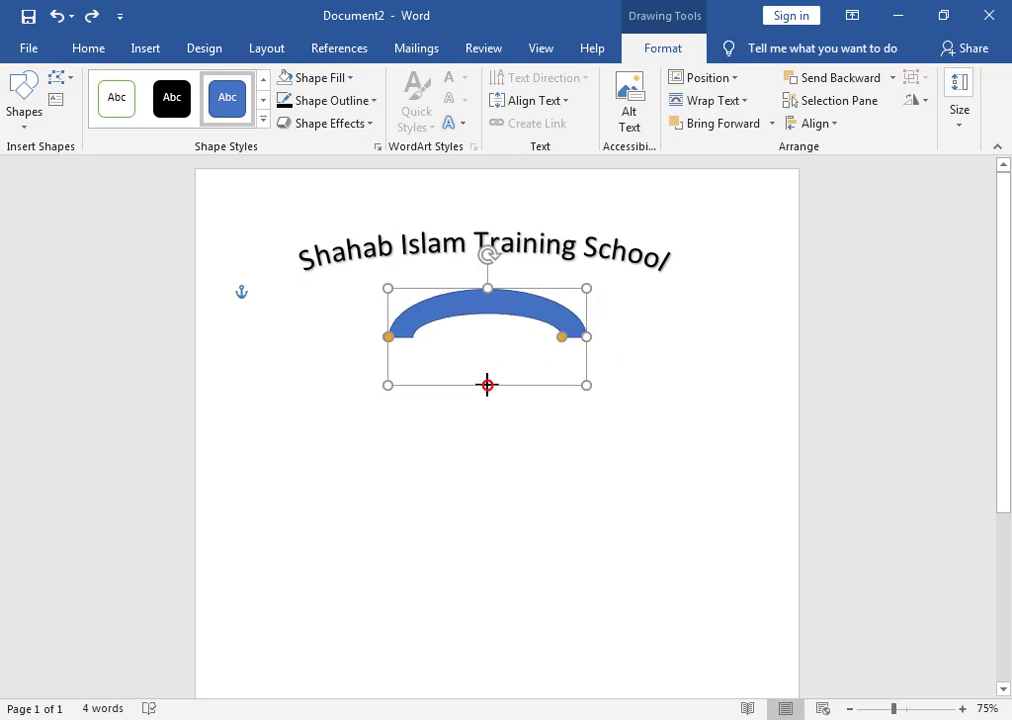
drag(520, 322, 526, 339)
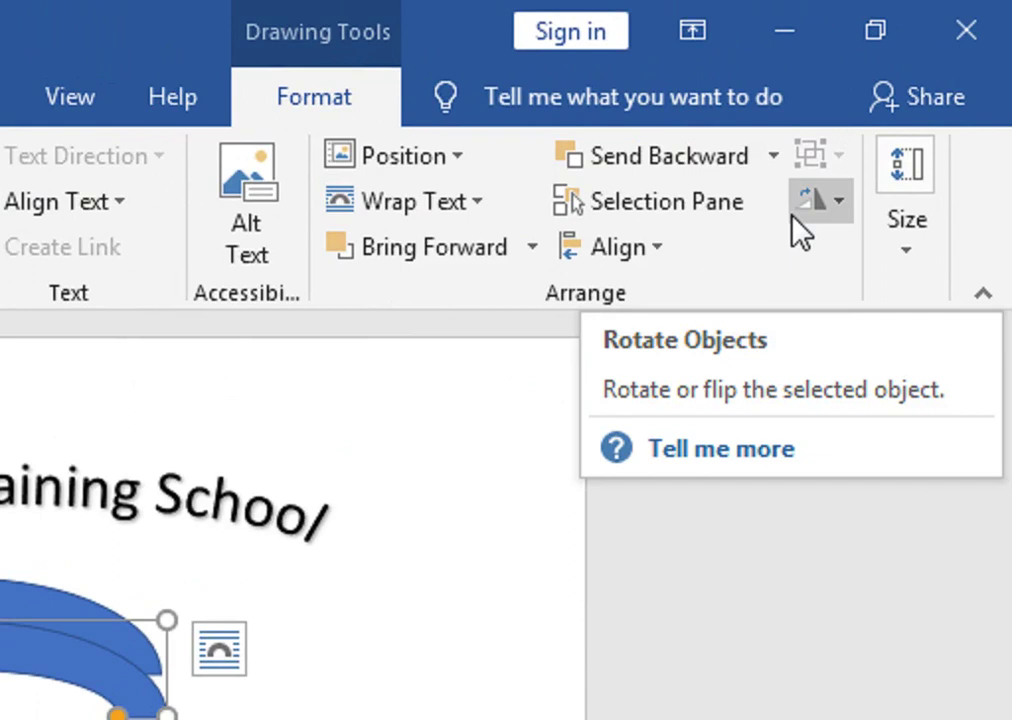
Flip the copied arc upside down and move it lower.
click(795, 220)
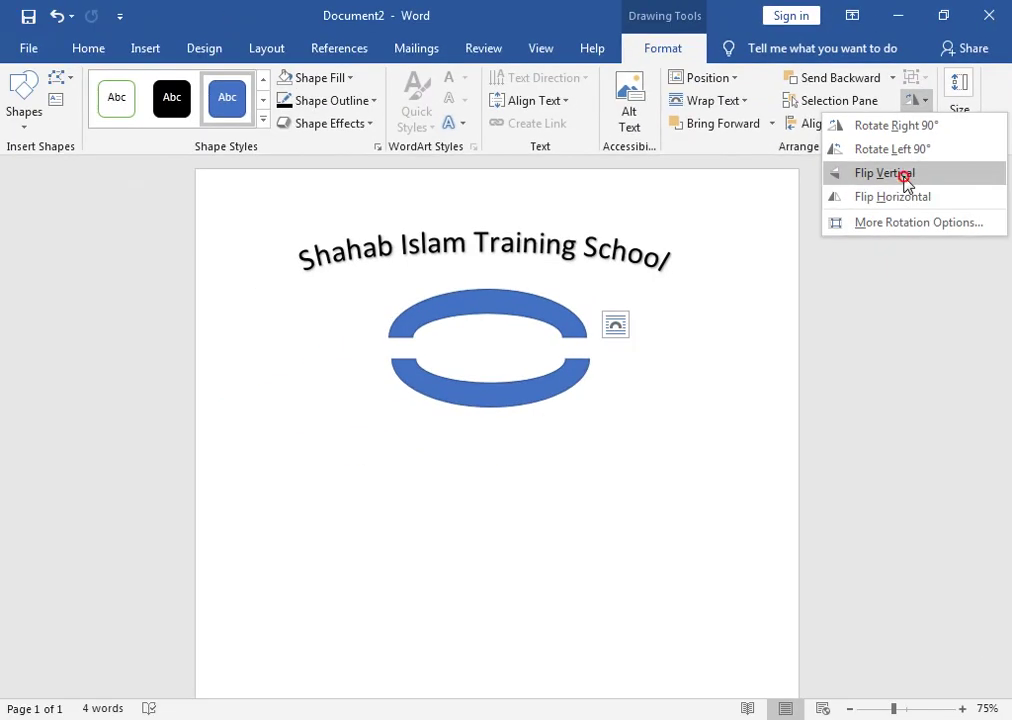
click(904, 177)
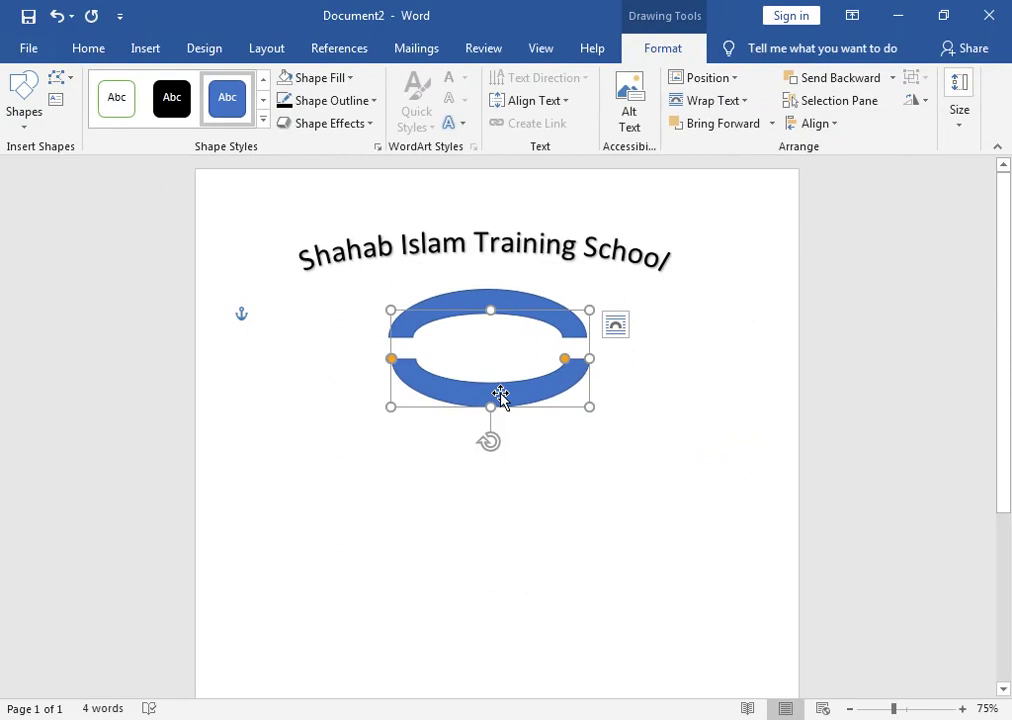
drag(500, 395, 498, 451)
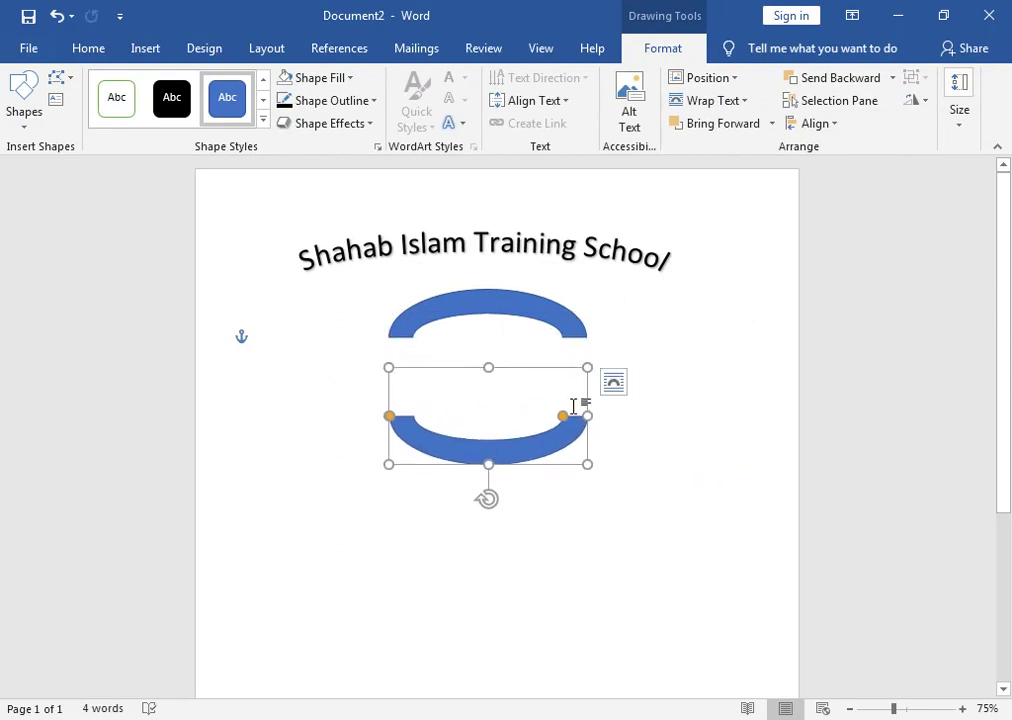
click(613, 382)
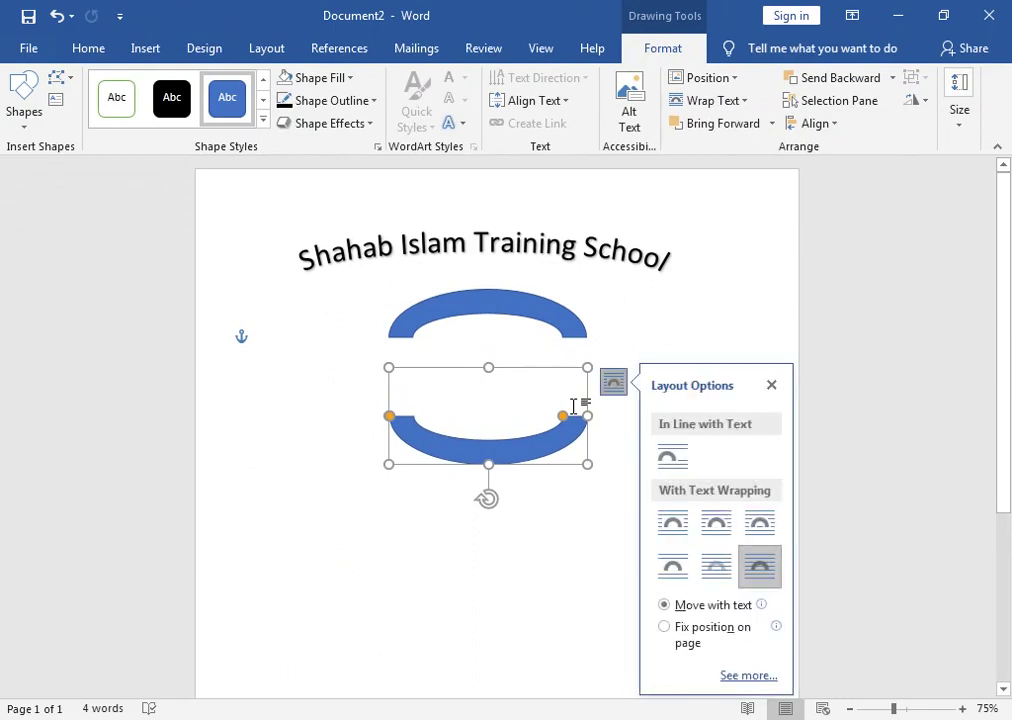
key(ctrl+z)
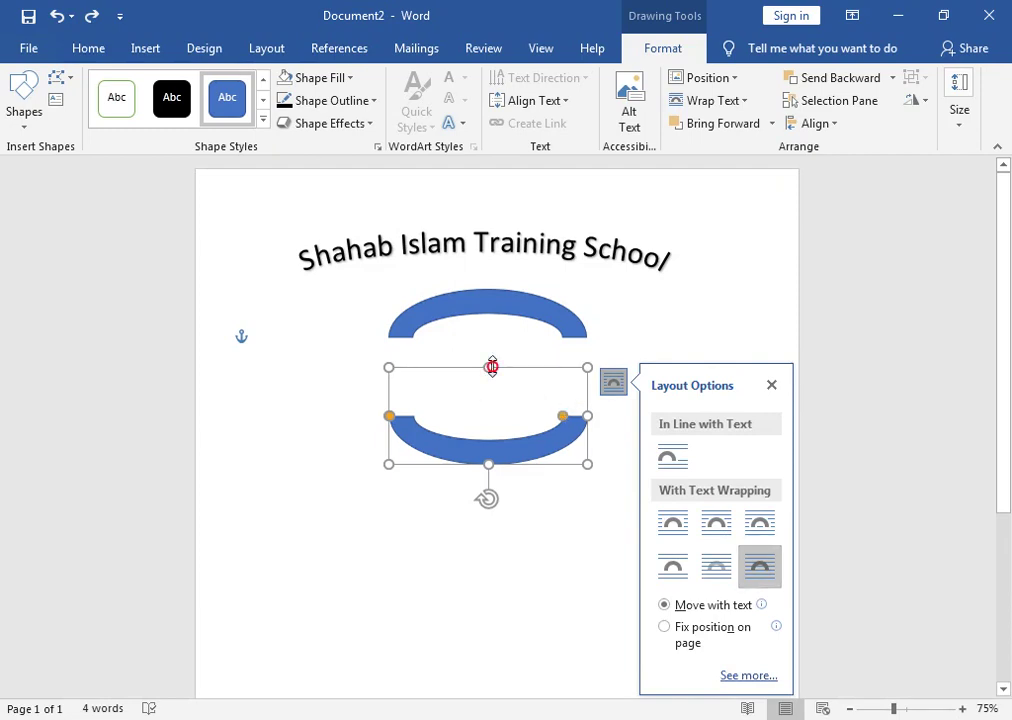
Shrink the lower arc from the top and left and centre it under the upper arc.
drag(489, 368, 489, 377)
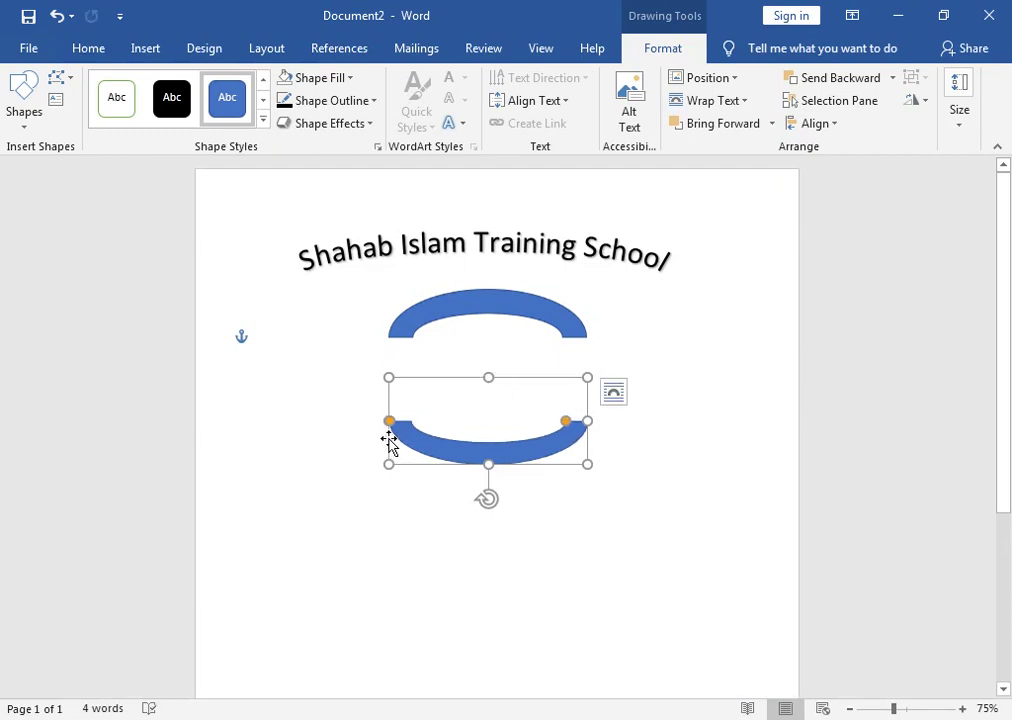
drag(389, 464, 409, 466)
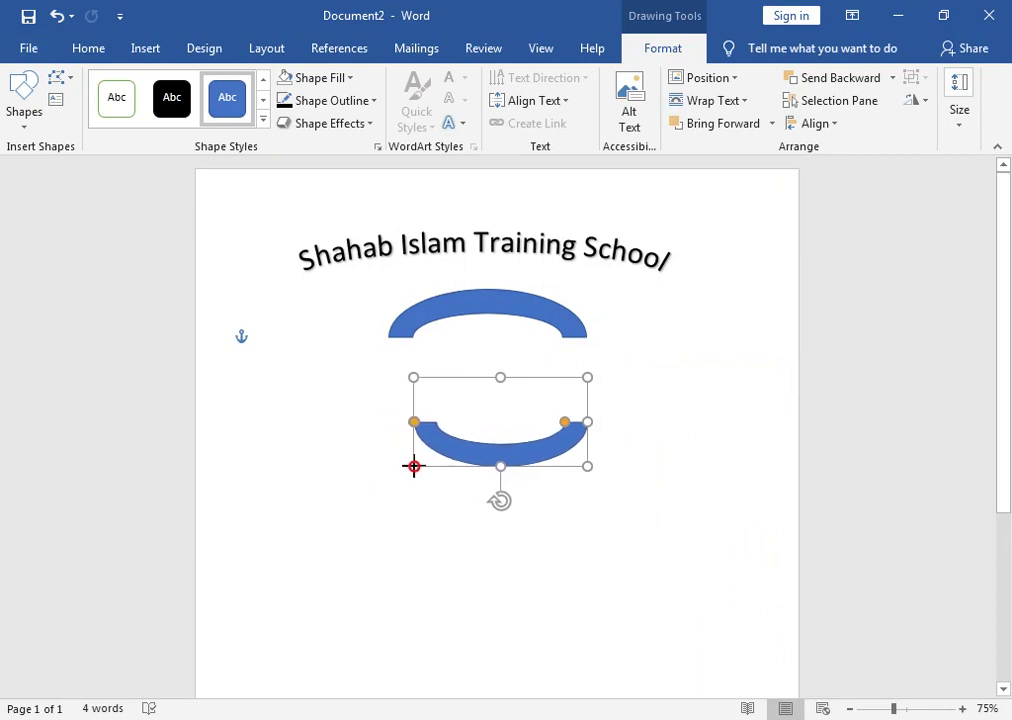
drag(508, 466, 499, 460)
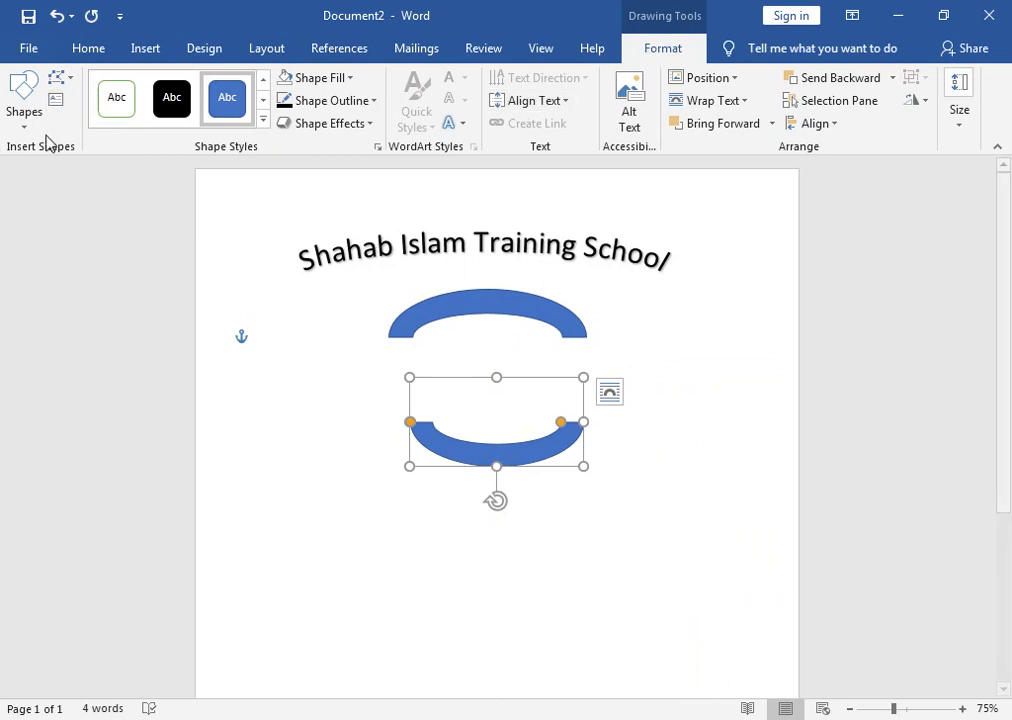
Draw a small Oval circle inside the upper arc.
click(30, 120)
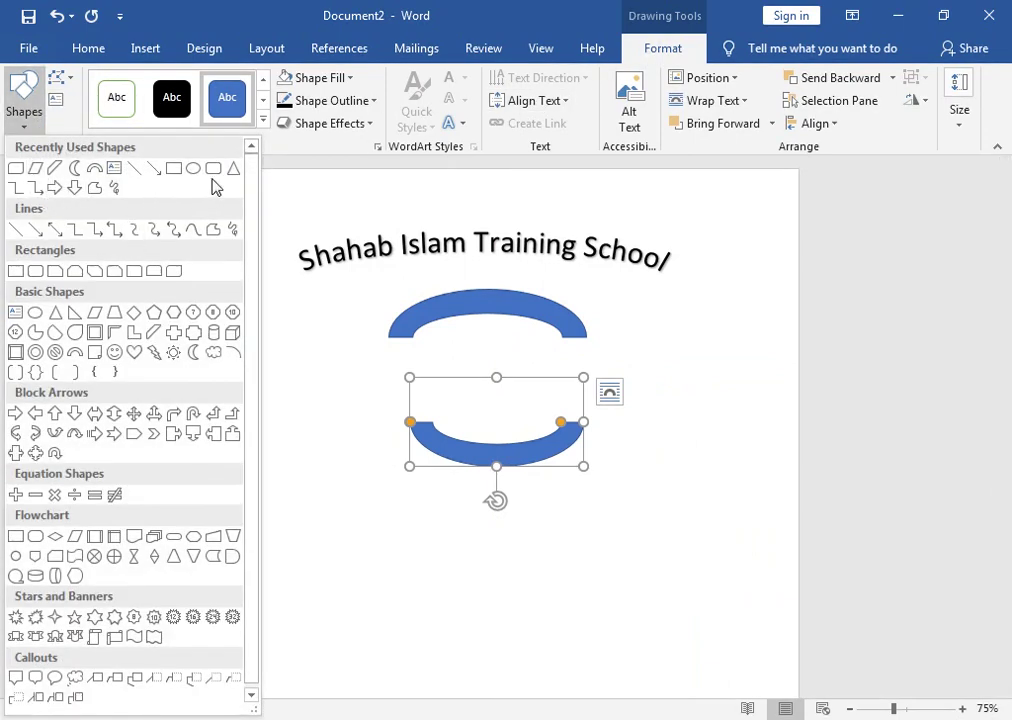
click(195, 168)
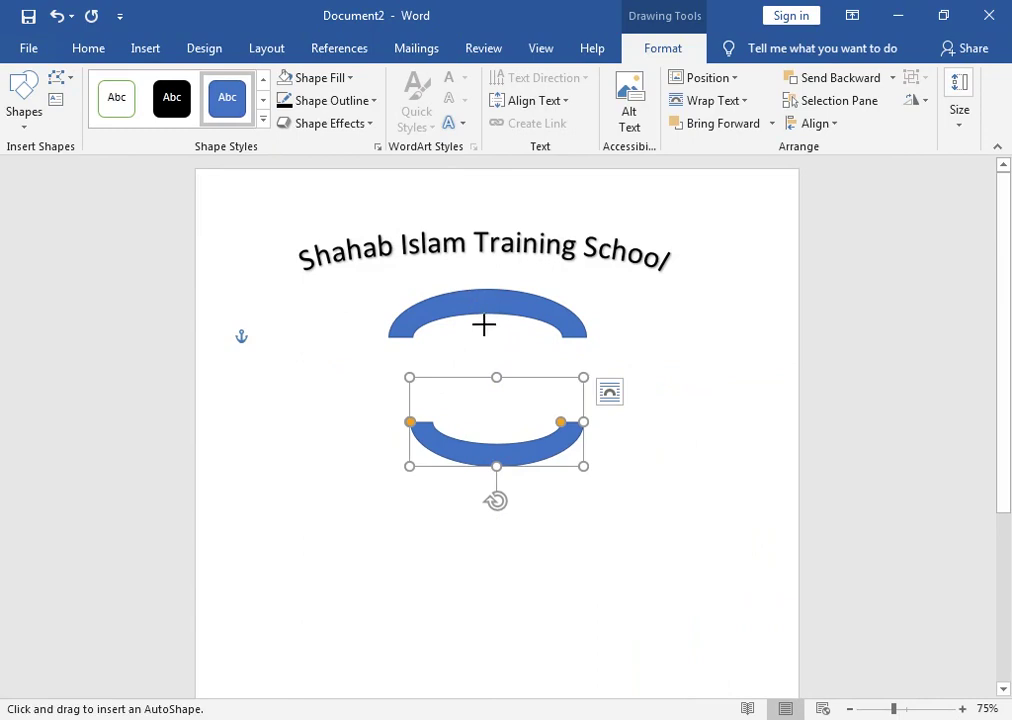
drag(482, 325, 509, 351)
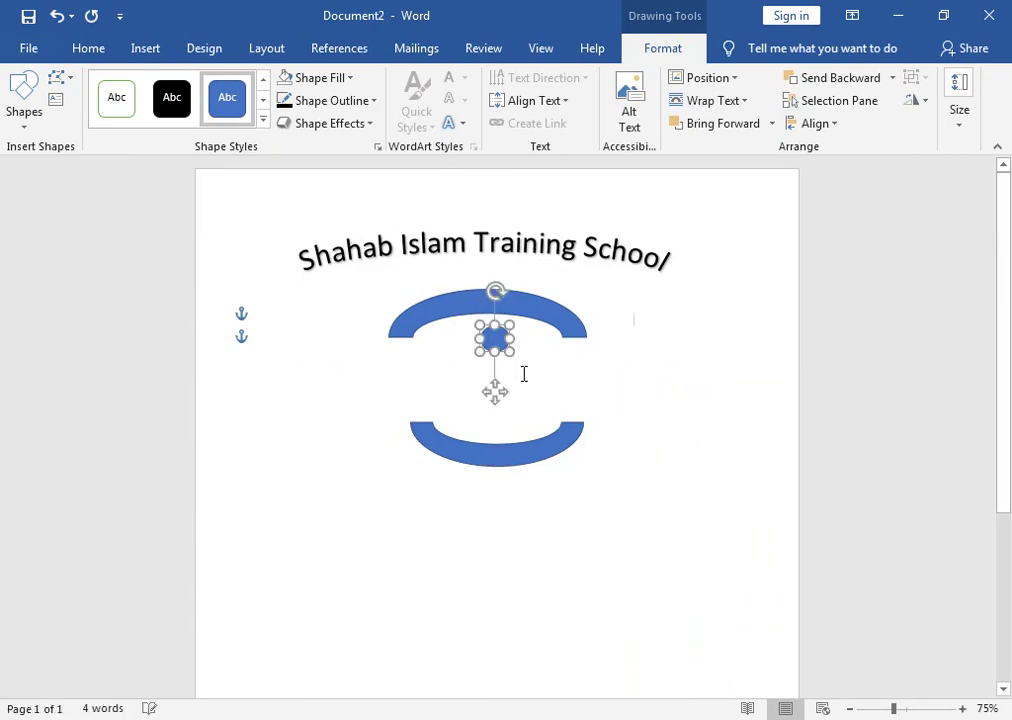
Align both arcs on the page's centre line.
drag(535, 454, 517, 452)
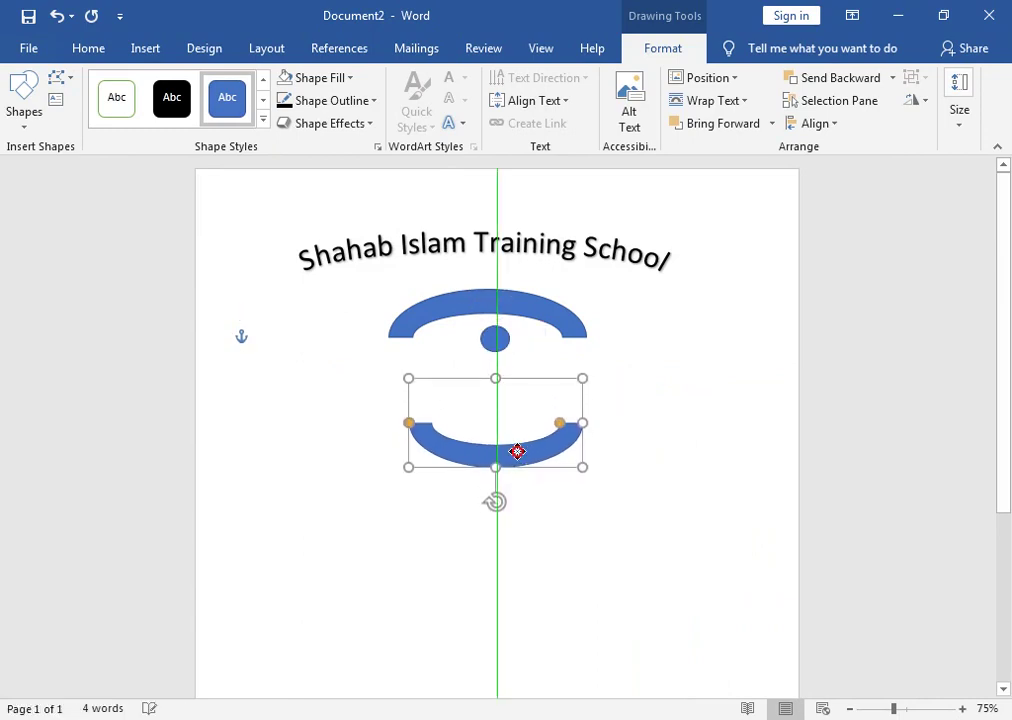
drag(524, 318, 522, 301)
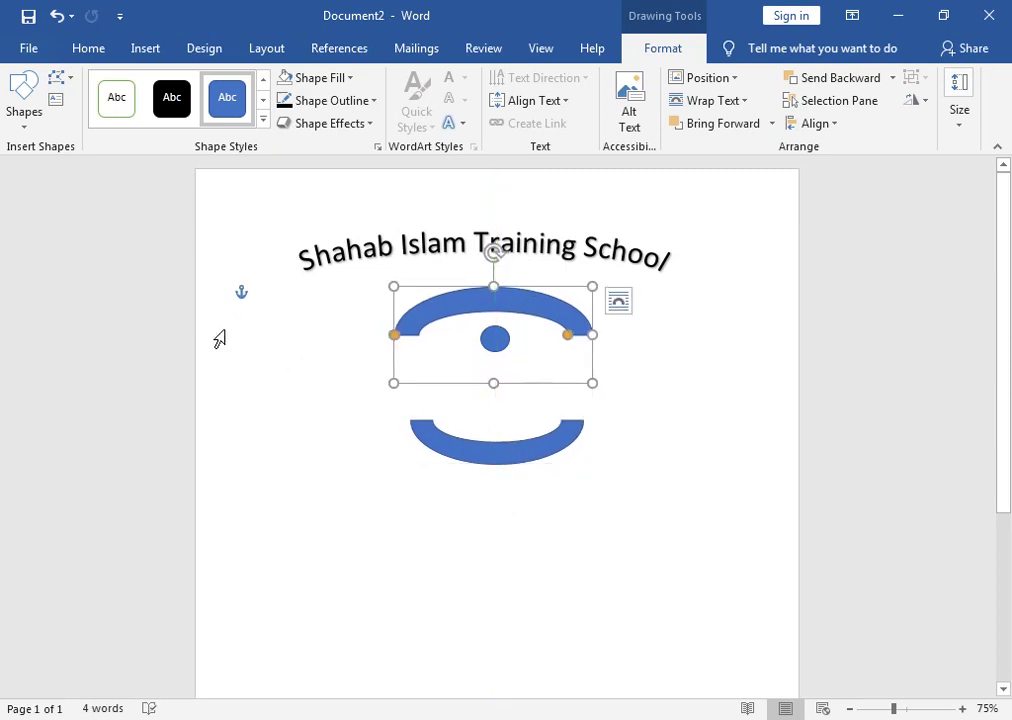
click(495, 339)
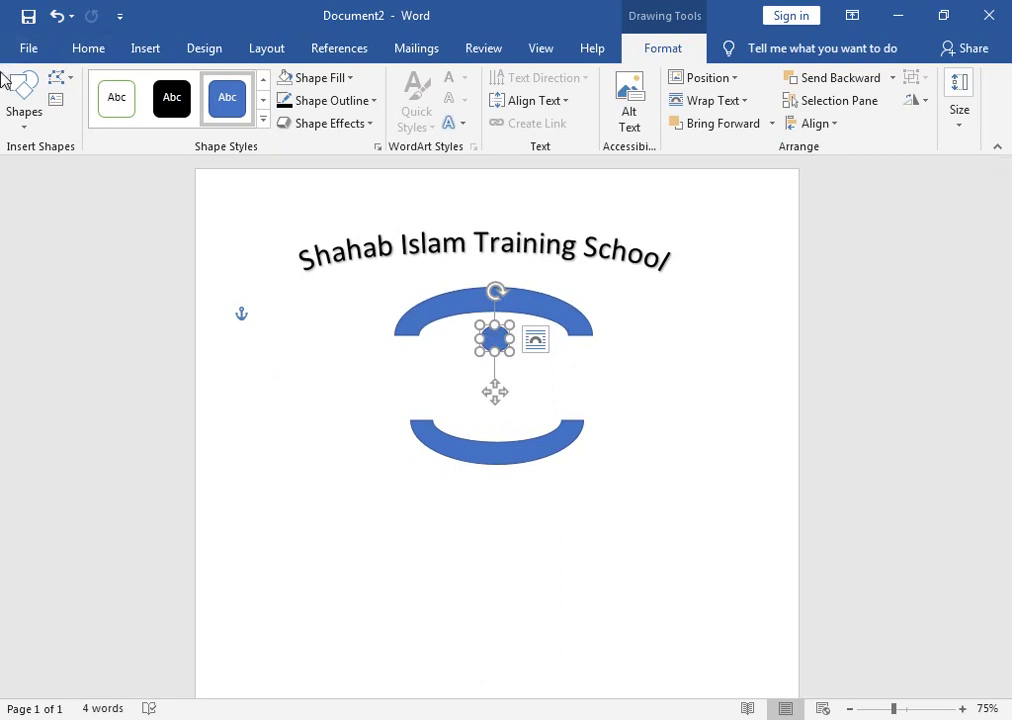
click(24, 100)
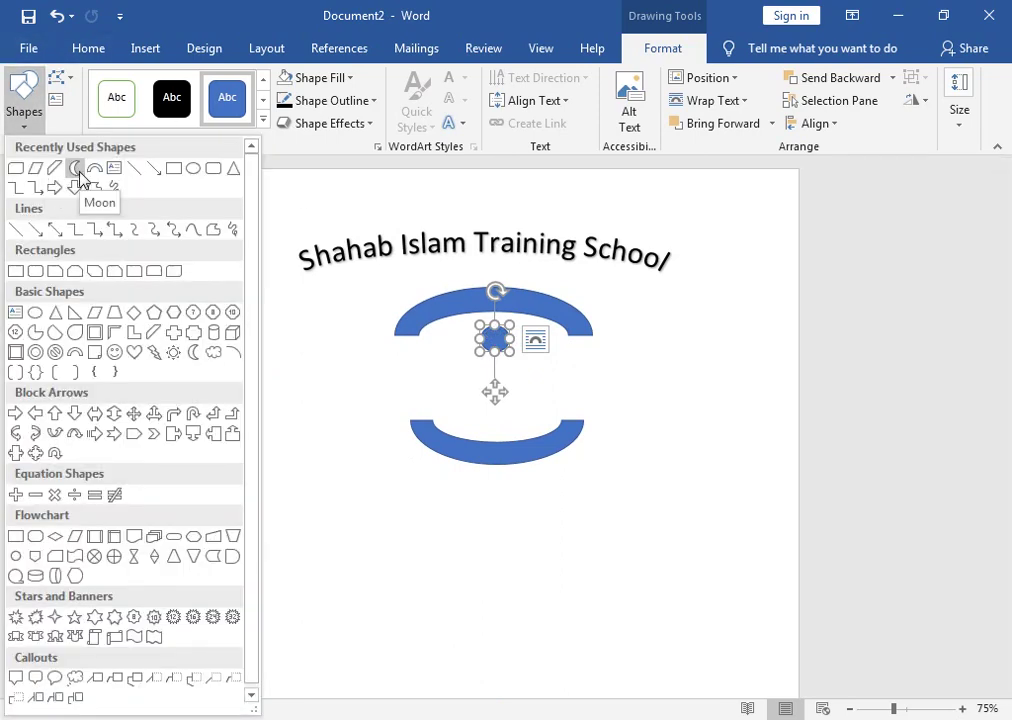
click(197, 355)
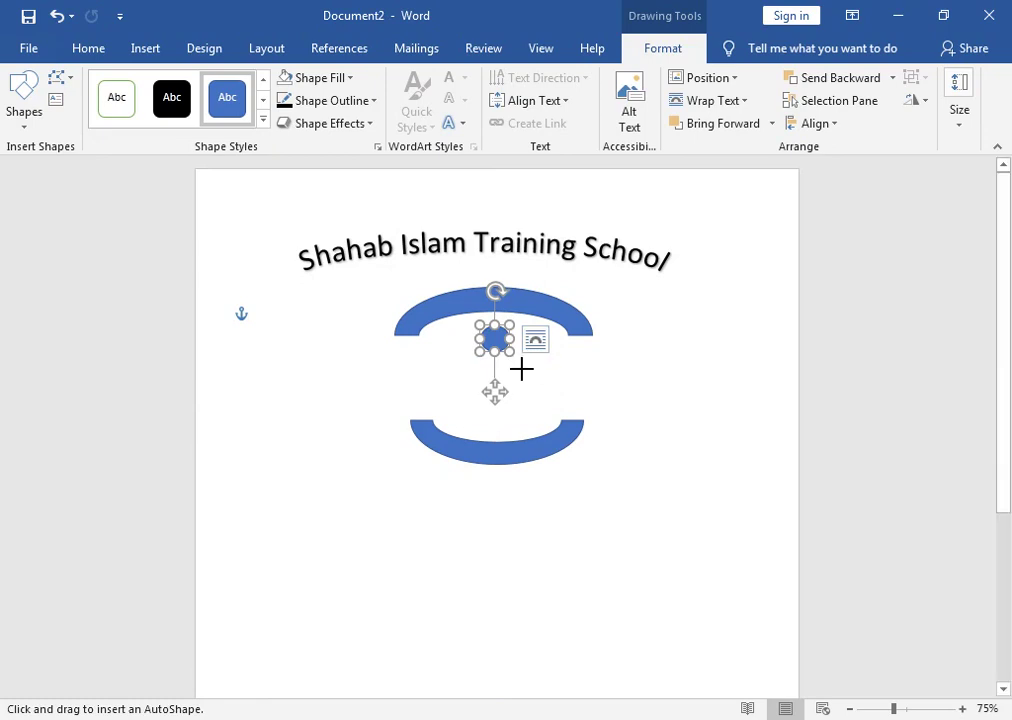
Draw a Moon crescent under the circle, flip it horizontally, and nudge it into place.
mouse_move(549, 349)
mouse_down()
mouse_move(541, 418)
mouse_move(528, 420)
mouse_up()
drag(541, 372, 466, 368)
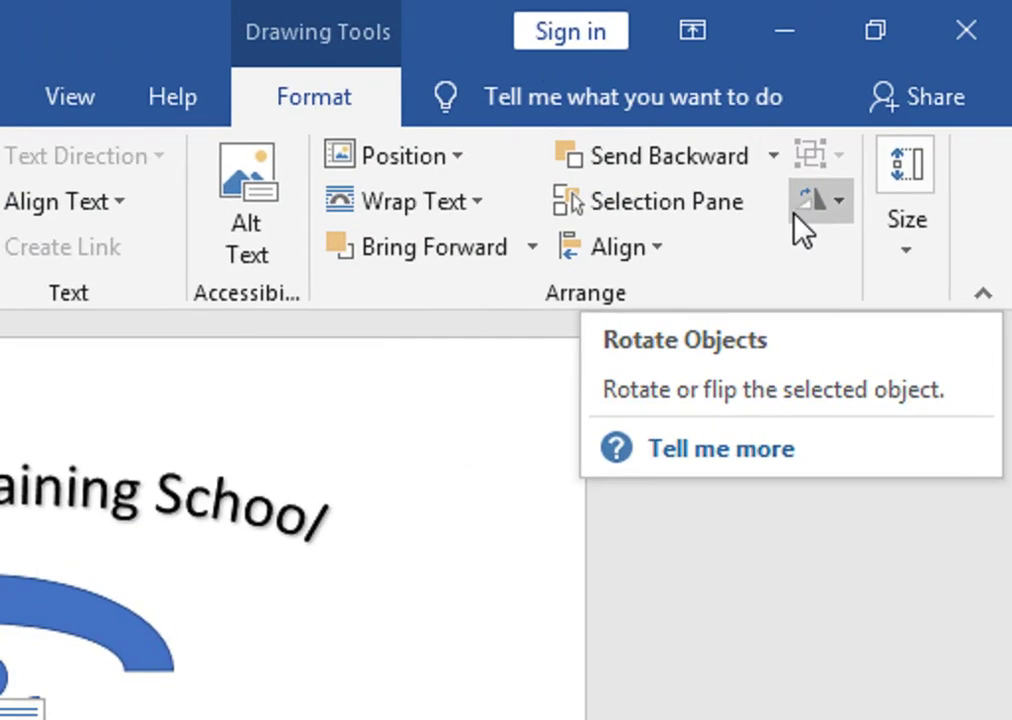
click(902, 106)
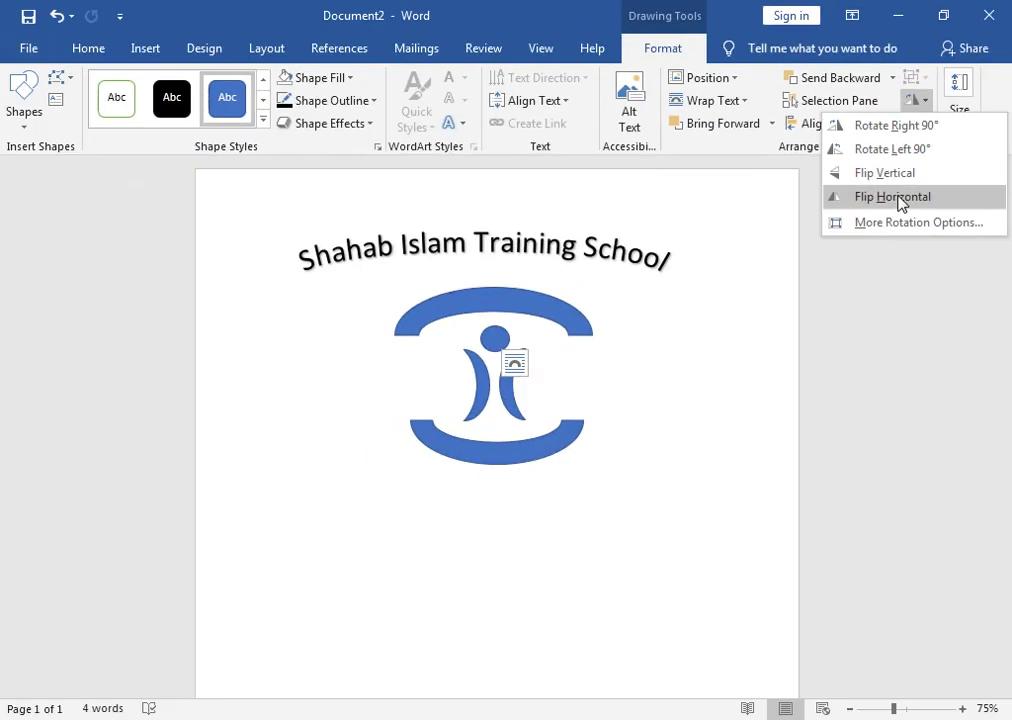
click(893, 197)
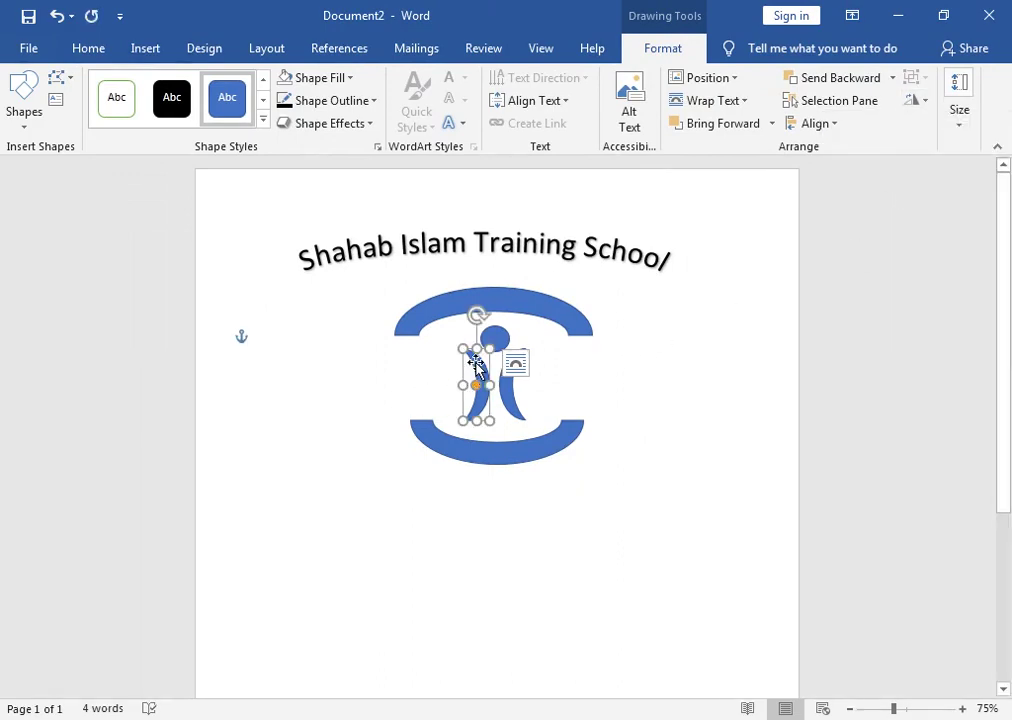
drag(468, 370, 480, 364)
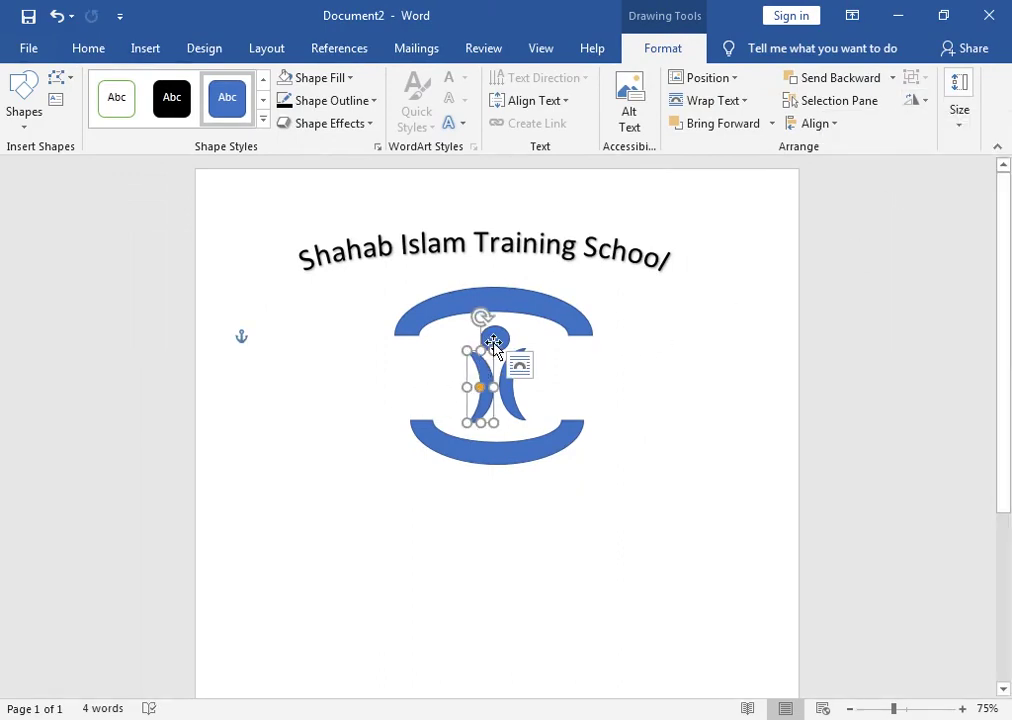
Stretch the head circle slightly taller.
click(492, 341)
mouse_move(497, 323)
mouse_down()
mouse_move(498, 314)
mouse_move(495, 343)
mouse_up()
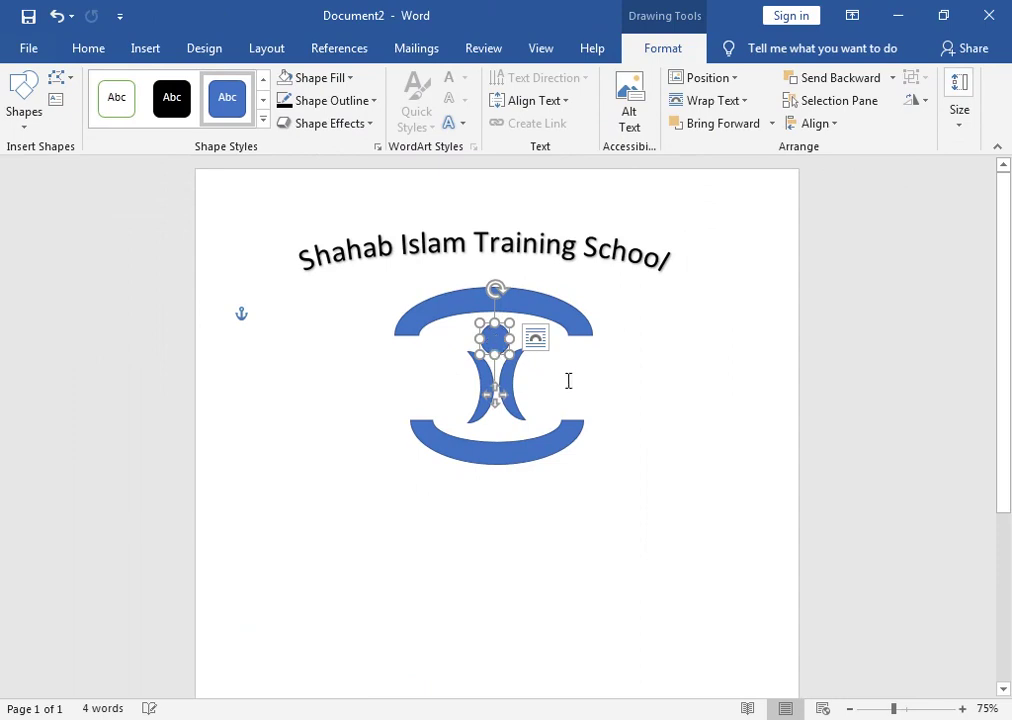
click(567, 378)
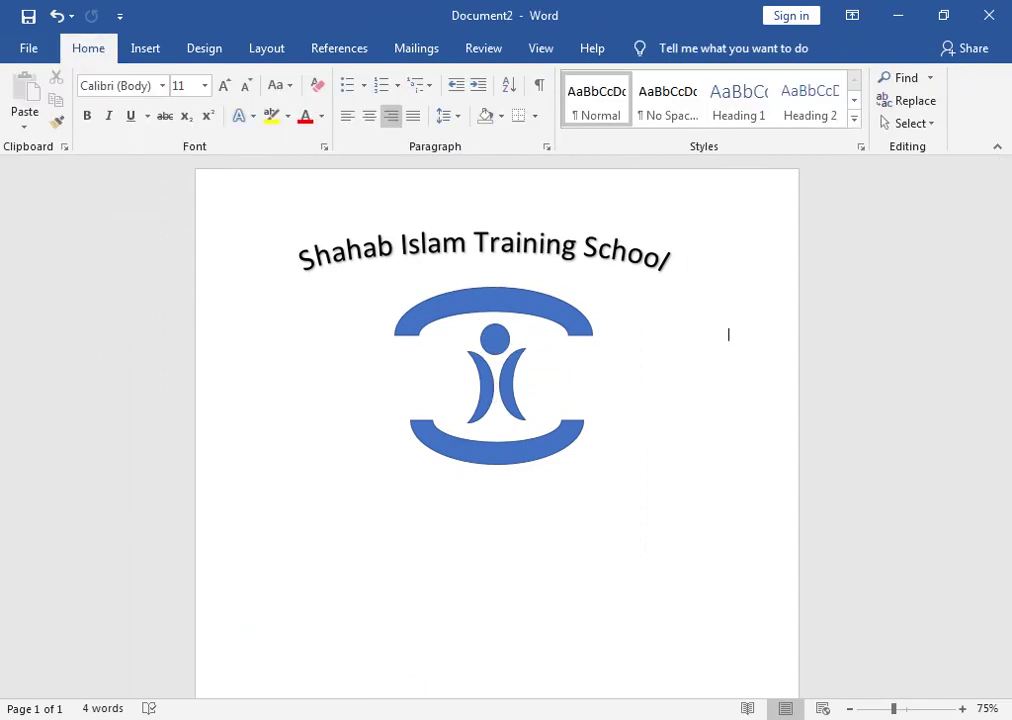
Check the finished certificate in Document1, then return to Document2's Shapes gallery.
click(215, 640)
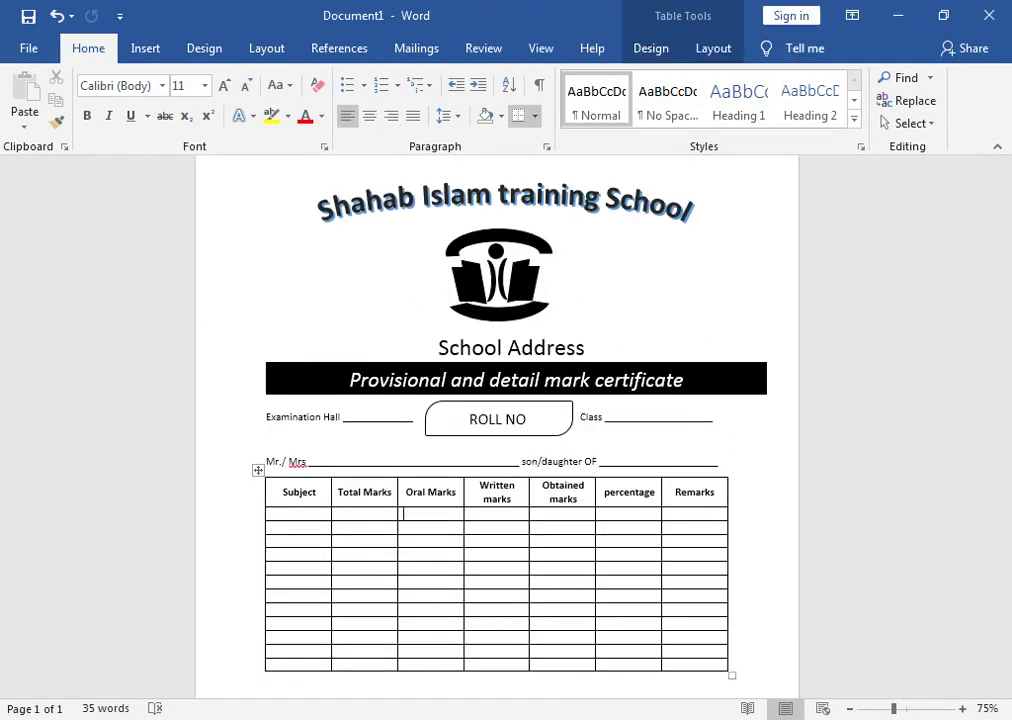
click(468, 643)
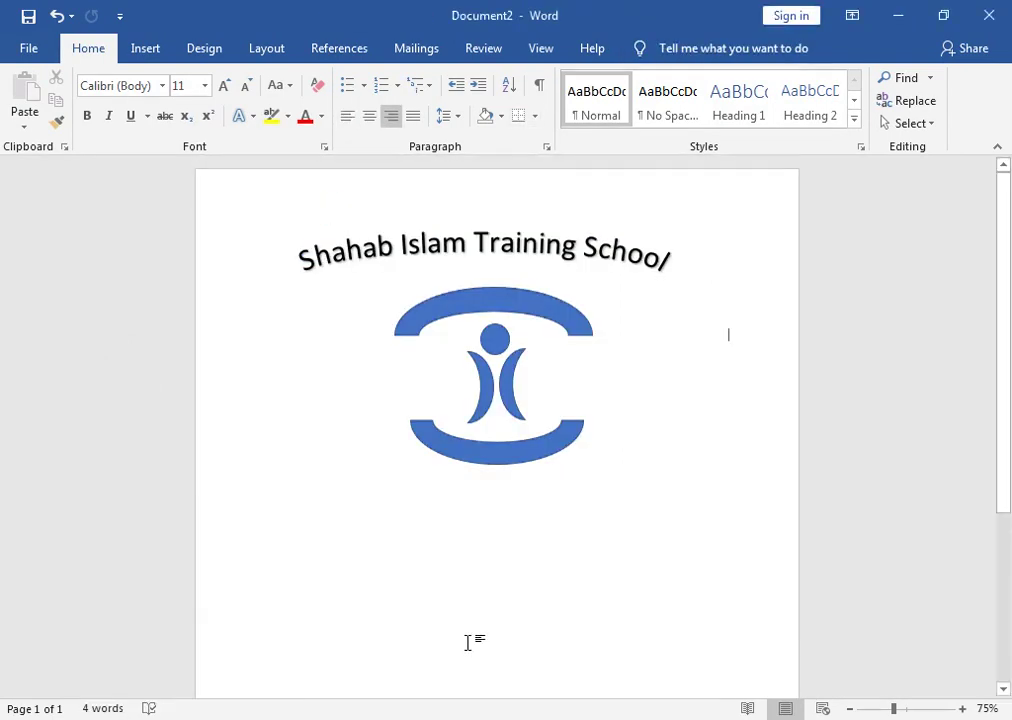
click(150, 50)
click(132, 125)
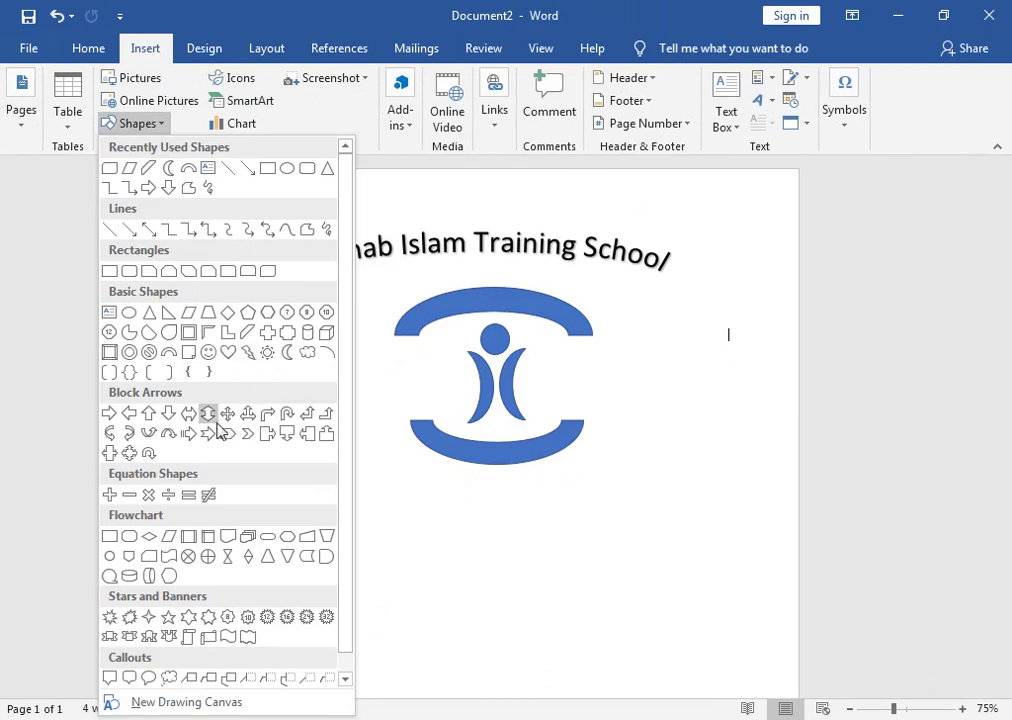
Draw a parallelogram right of the figure, adjust its height and slant, and add its neighbour to the selection.
click(187, 322)
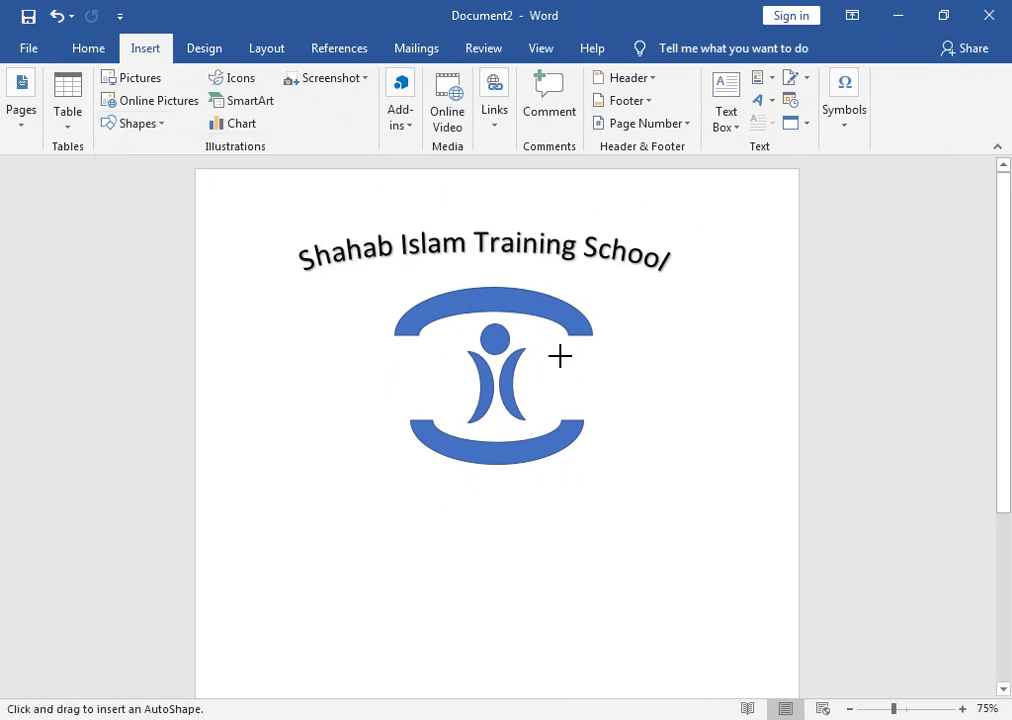
mouse_move(555, 354)
mouse_down()
mouse_move(587, 405)
mouse_move(568, 367)
mouse_up()
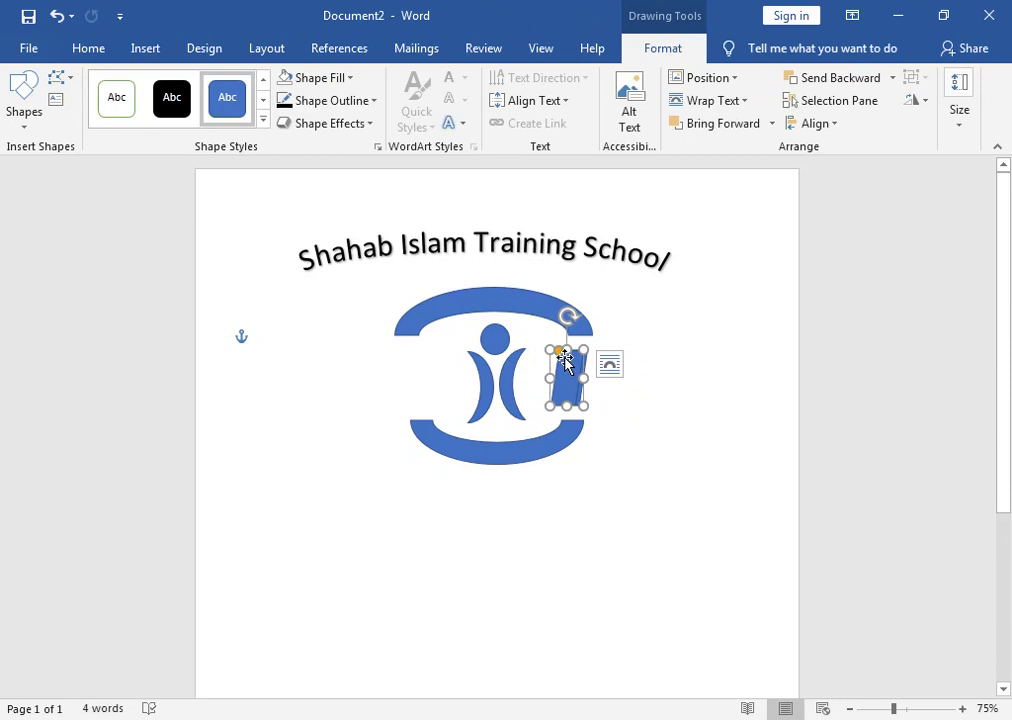
drag(567, 350, 566, 343)
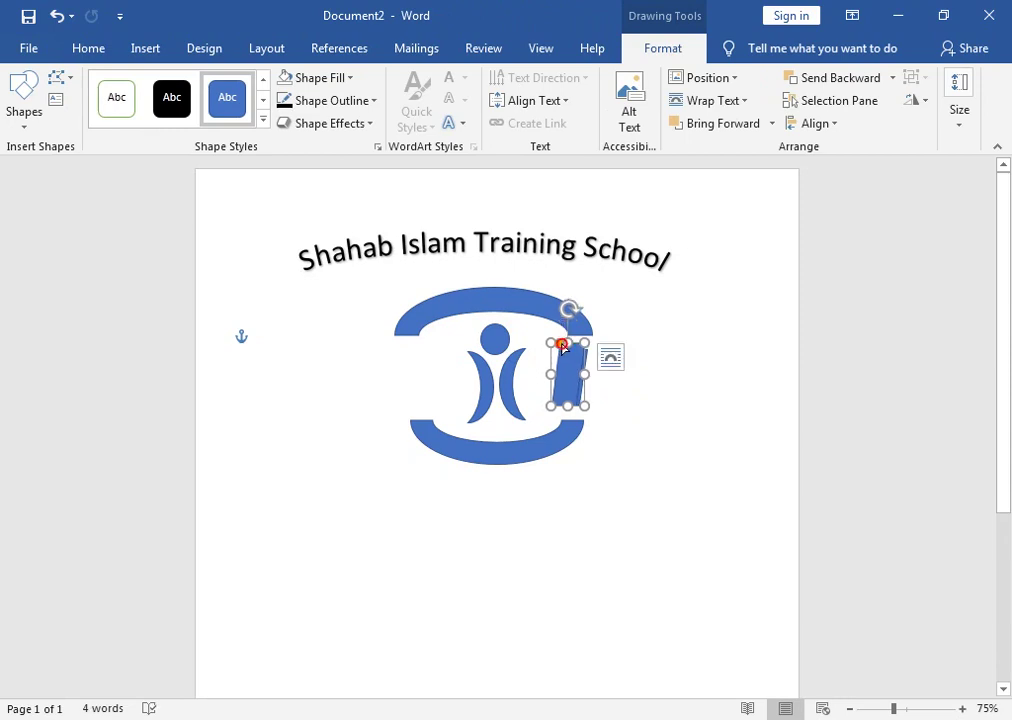
drag(562, 345, 573, 343)
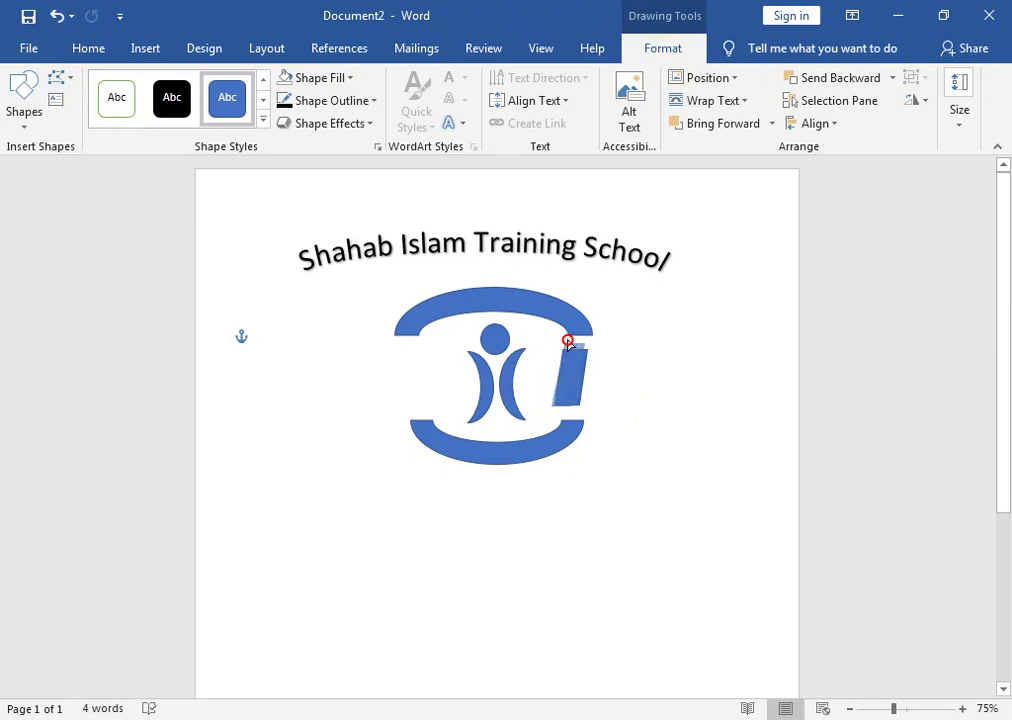
drag(567, 341, 553, 308)
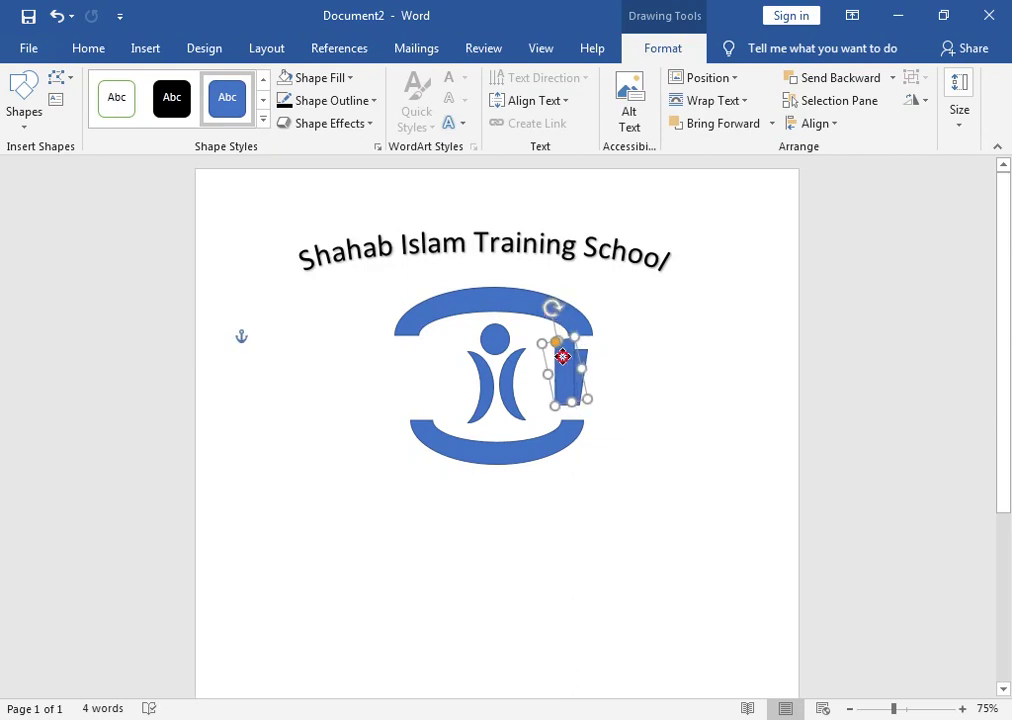
shift+click(589, 363)
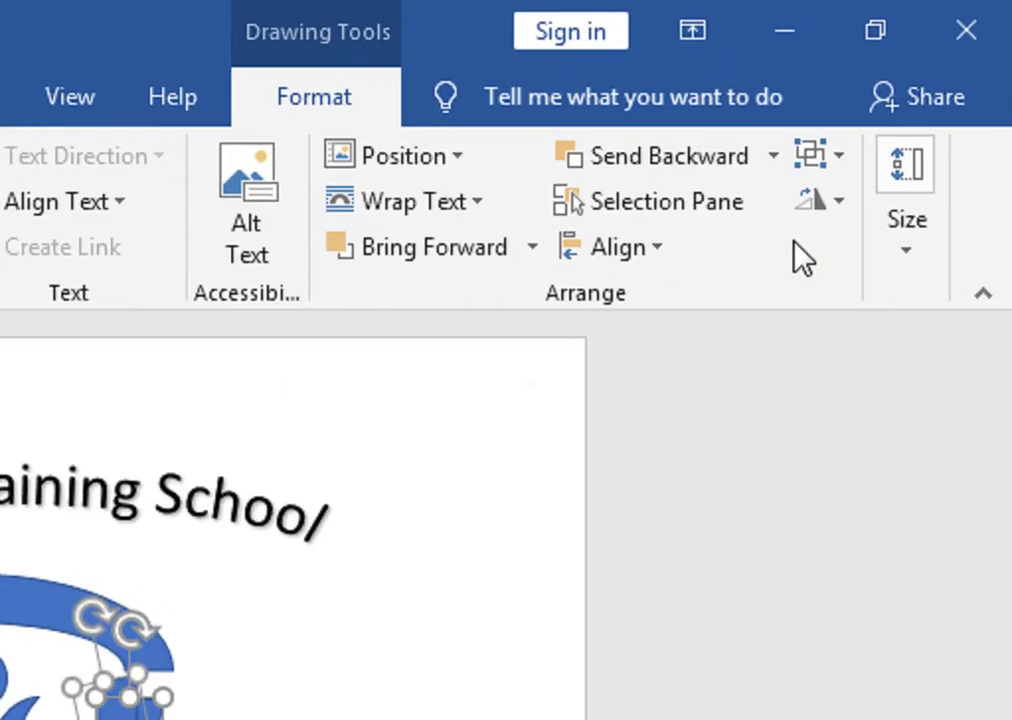
Group the selected shapes into a book shape and nudge it toward the figure.
click(853, 165)
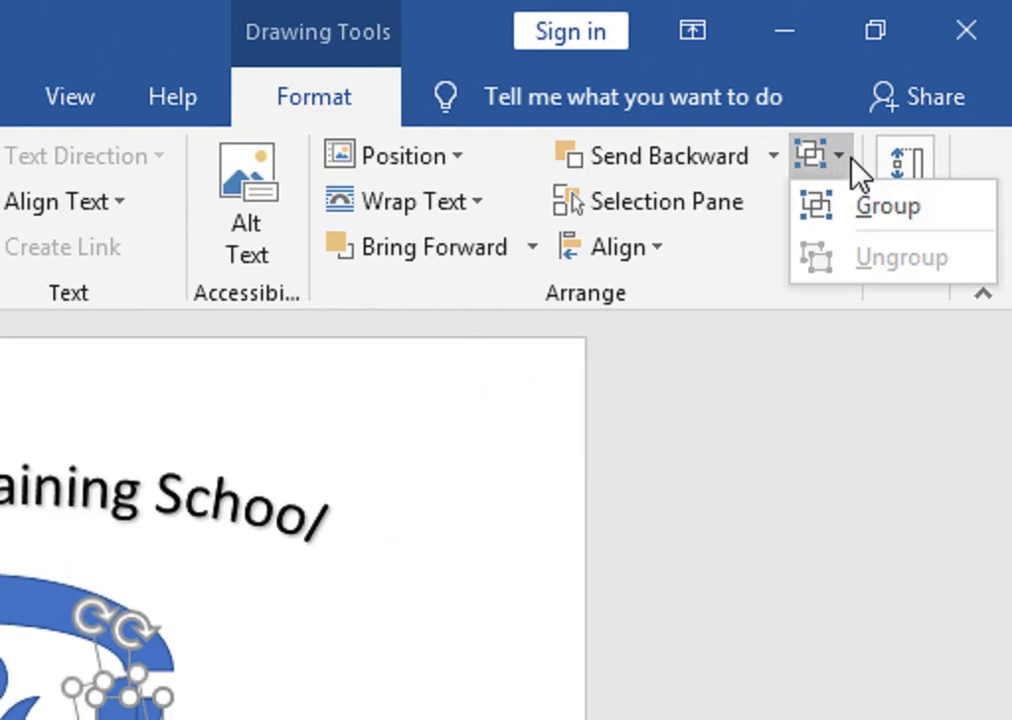
click(835, 212)
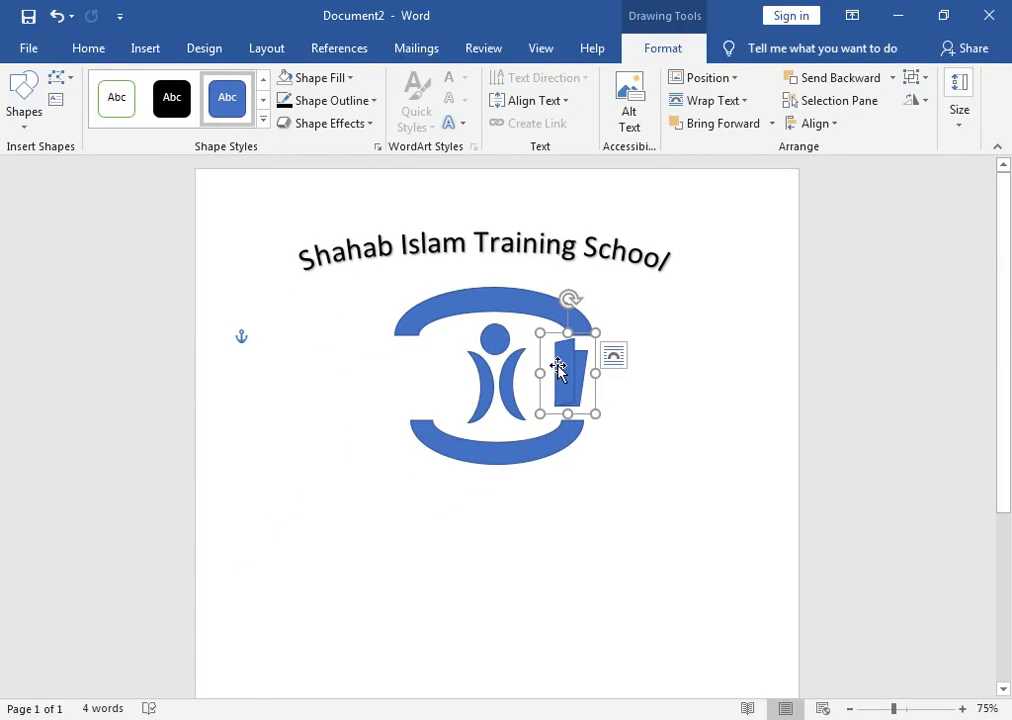
mouse_move(558, 369)
mouse_down()
mouse_move(534, 375)
mouse_move(586, 382)
mouse_up()
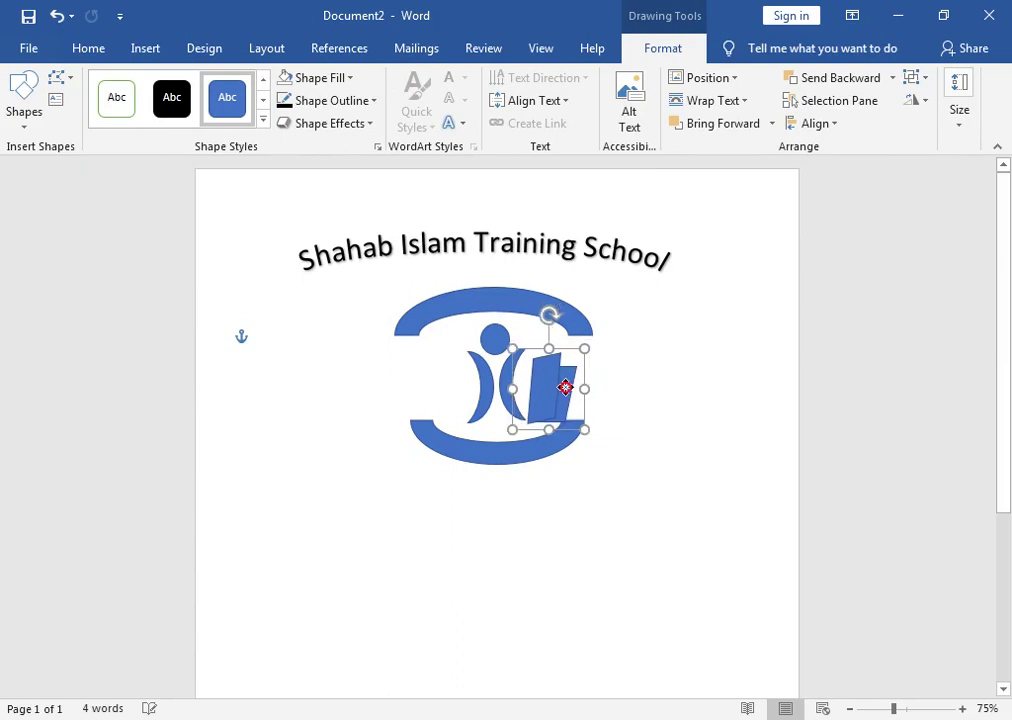
drag(566, 381, 564, 387)
Reshape the lower arc's curve from its middle and left point.
click(510, 461)
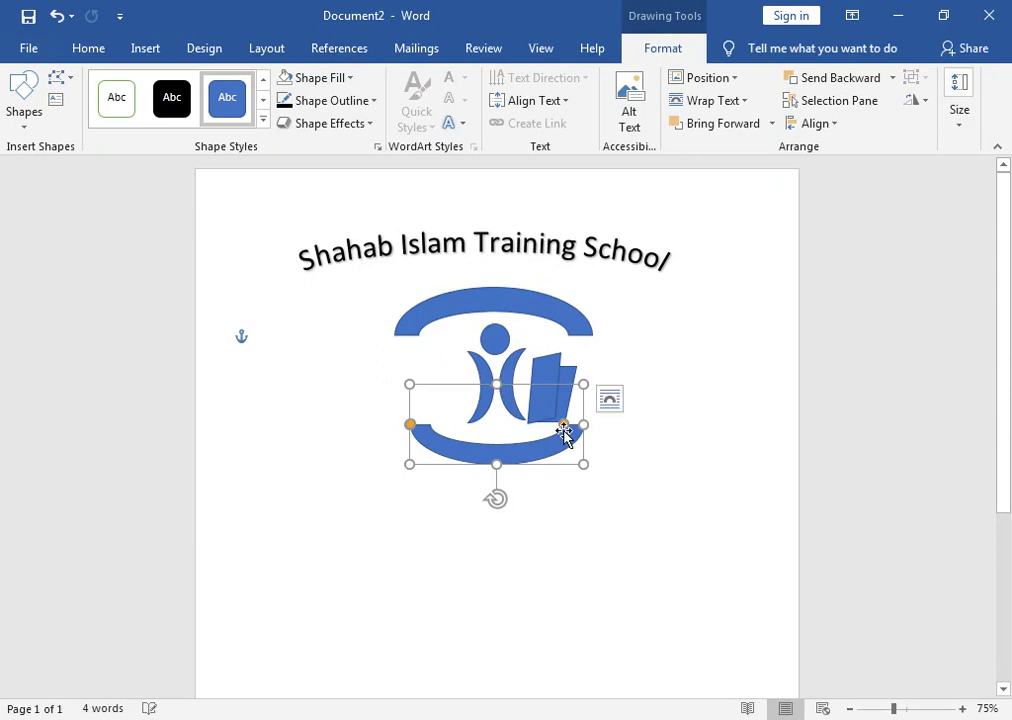
drag(564, 423, 561, 428)
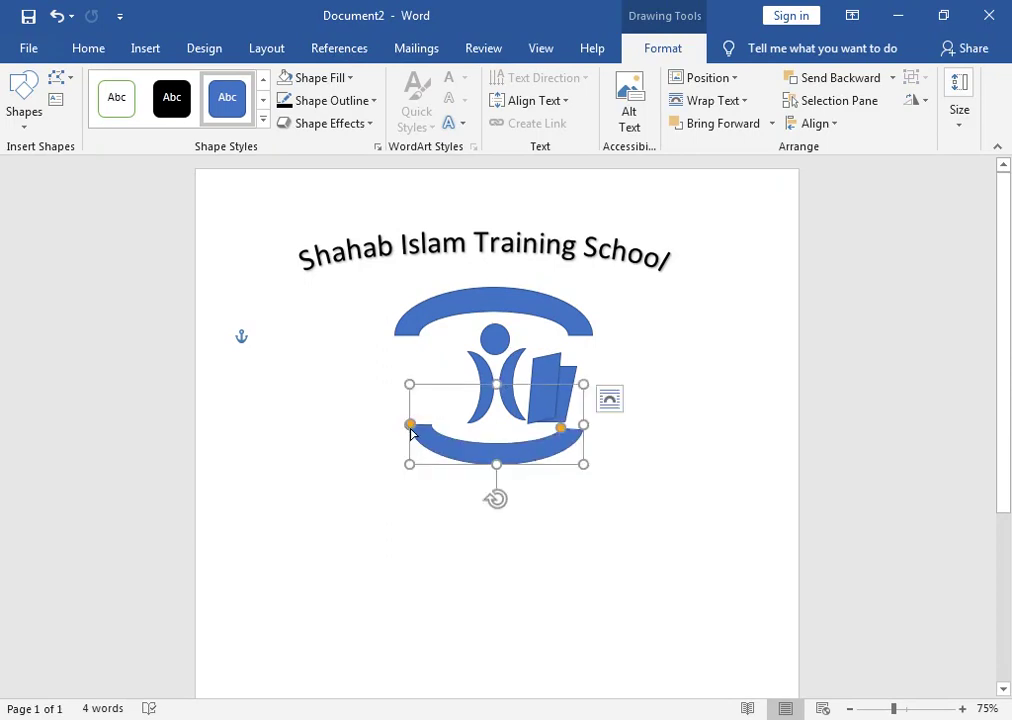
drag(410, 428, 419, 437)
Duplicate the blue book shape to the left of the central figure.
click(549, 366)
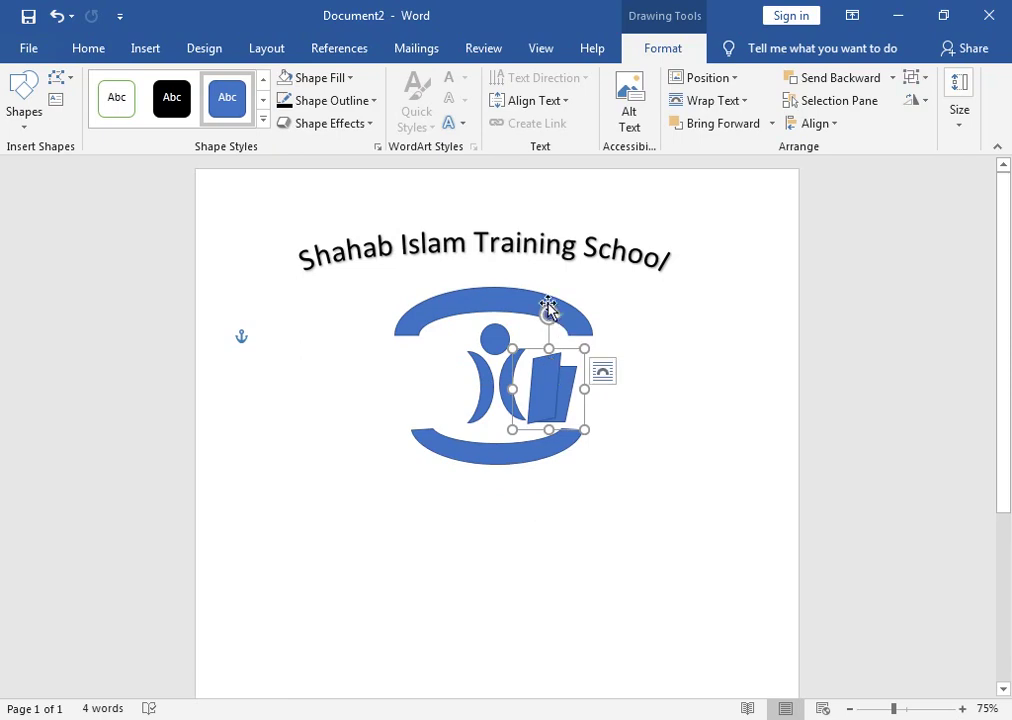
click(500, 297)
mouse_move(494, 287)
mouse_down()
mouse_move(495, 309)
mouse_move(479, 304)
mouse_up()
key(ctrl+z)
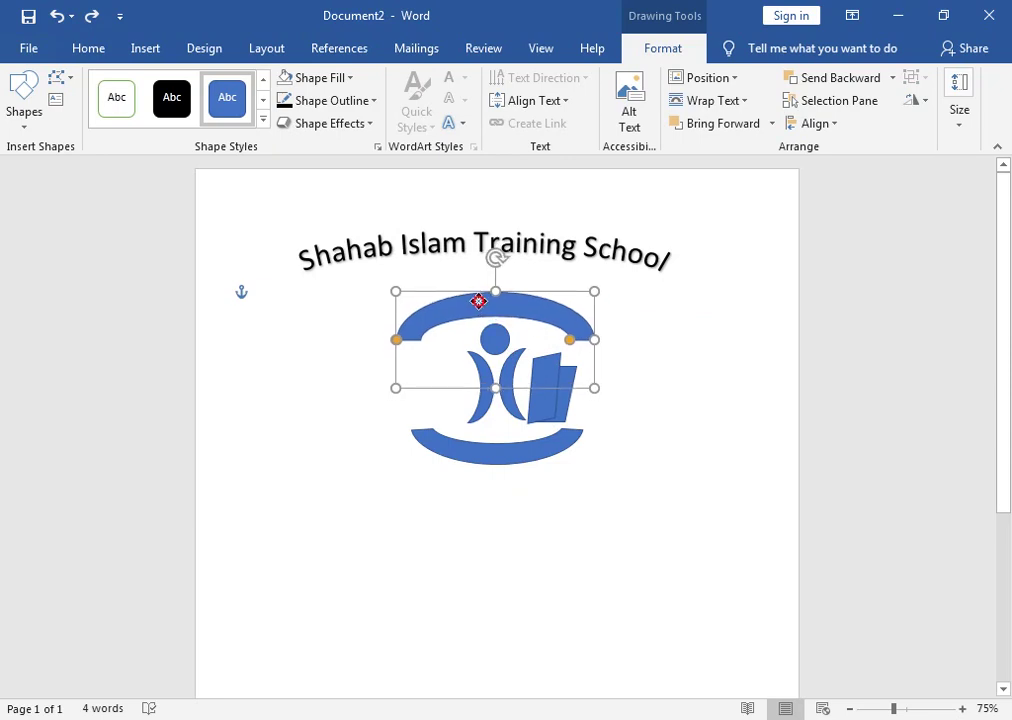
click(559, 378)
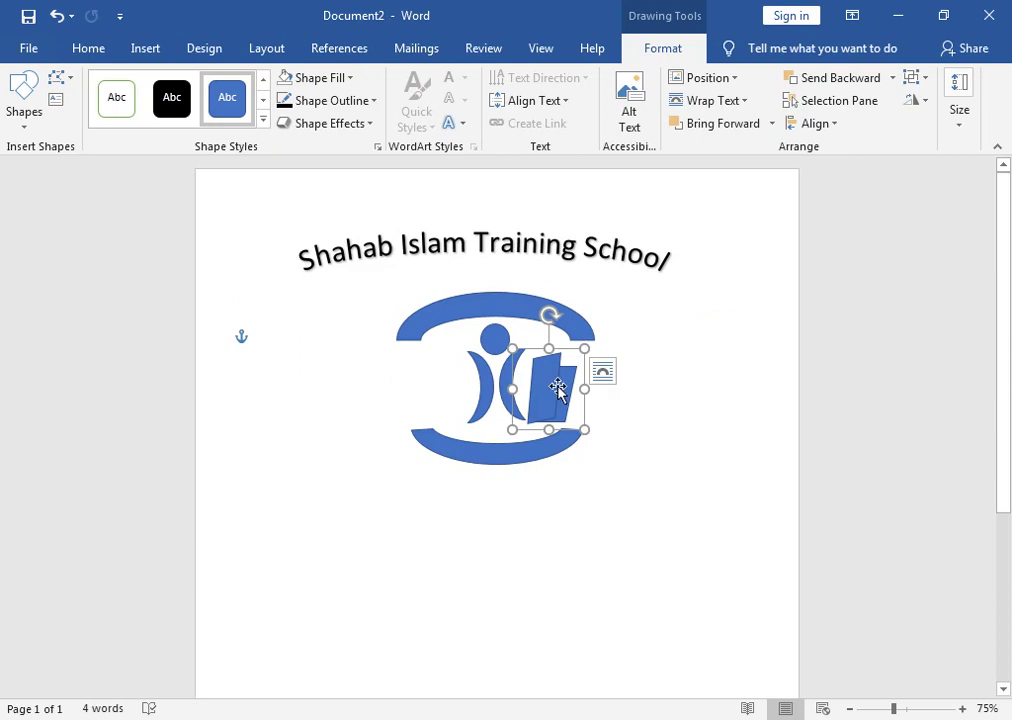
drag(557, 393, 466, 389)
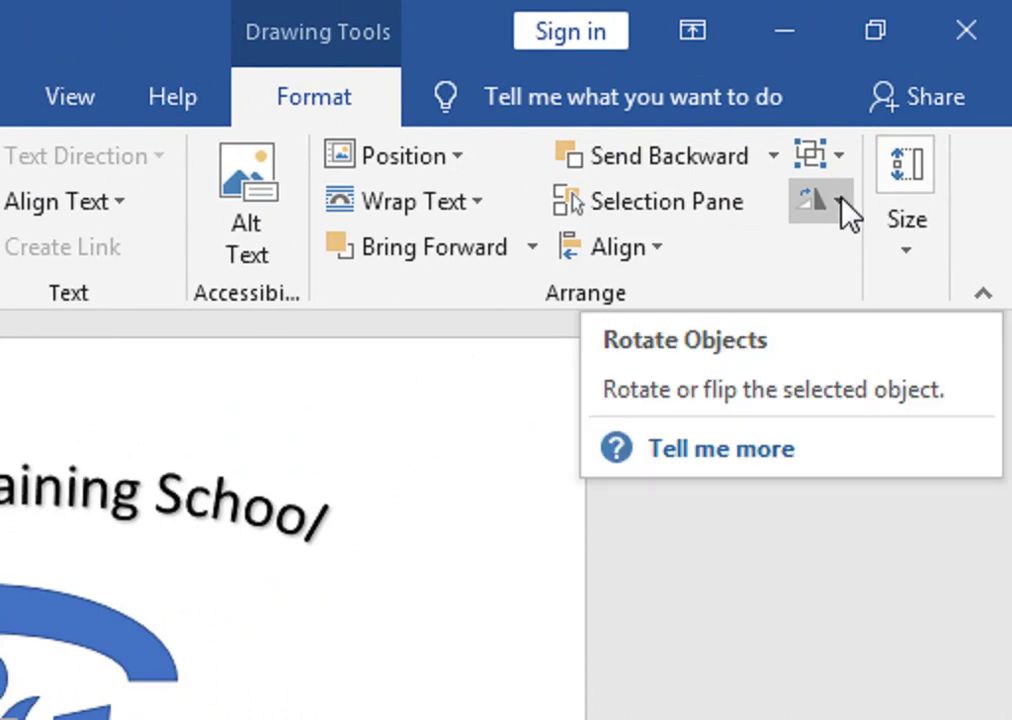
Flip the left book shape horizontally so it mirrors the right book.
click(840, 199)
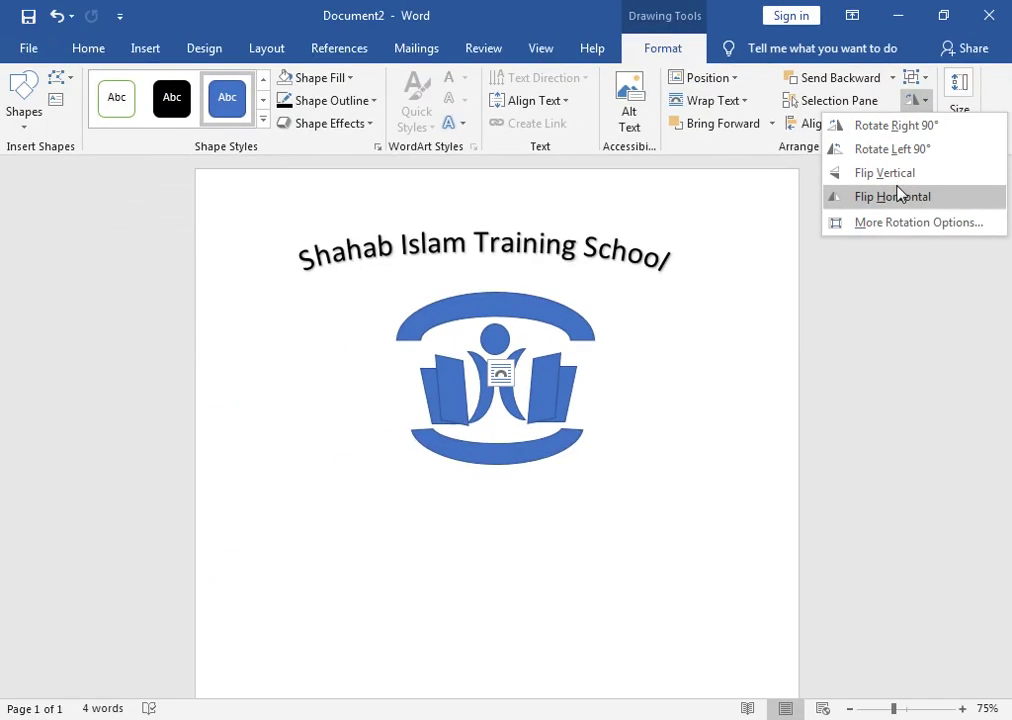
click(897, 197)
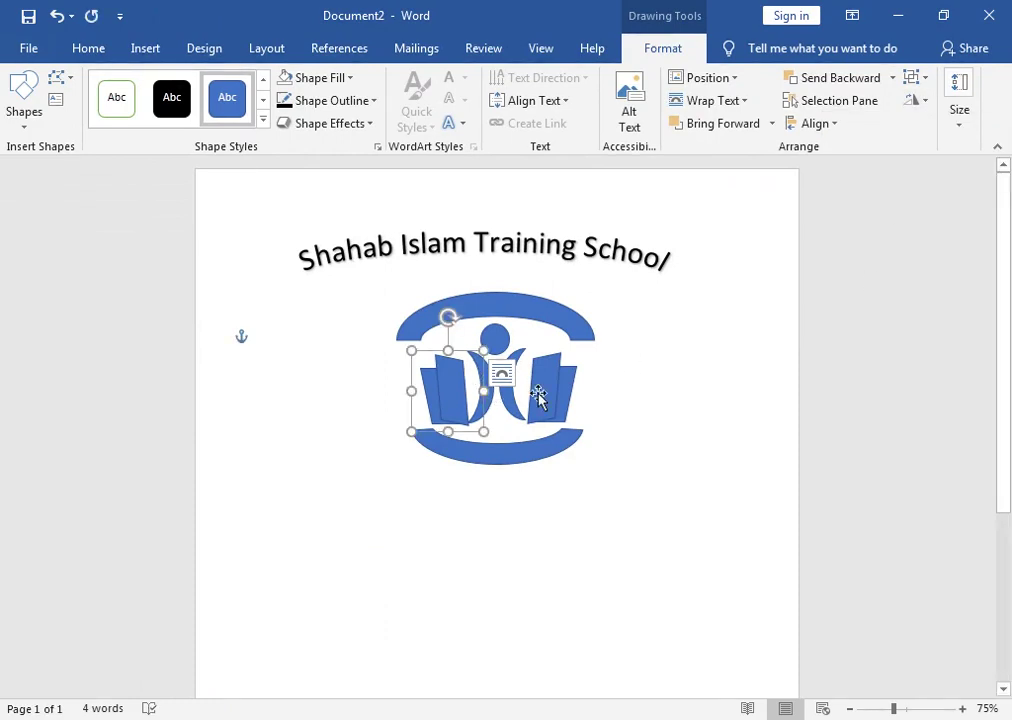
click(517, 307)
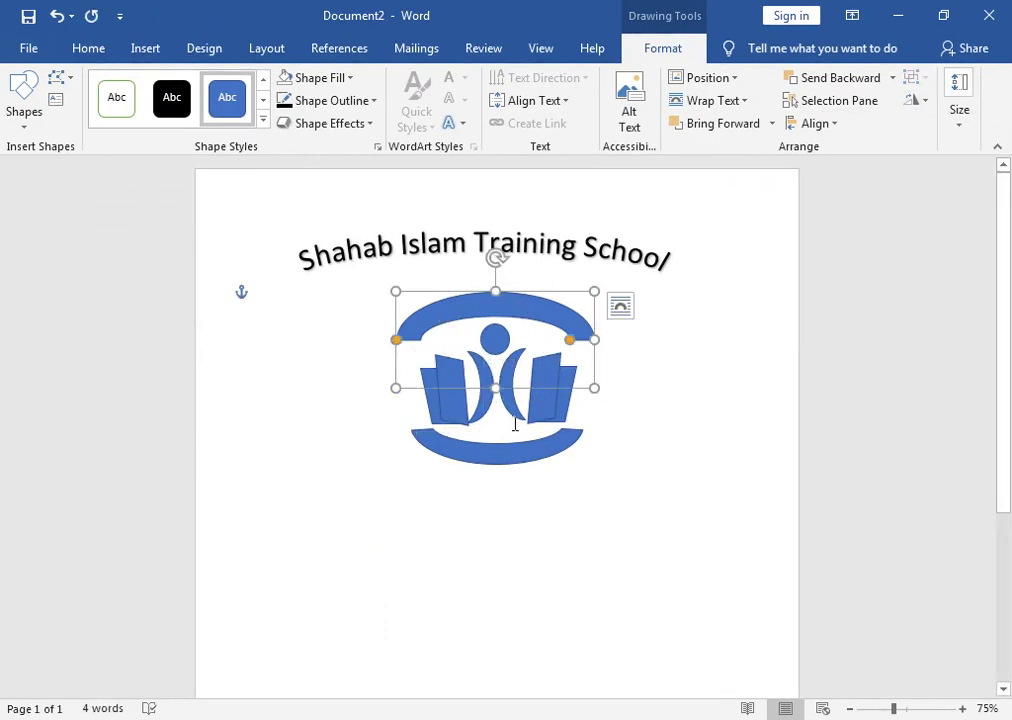
Widen the left book leftward and shift it slightly left beside the figure.
click(440, 406)
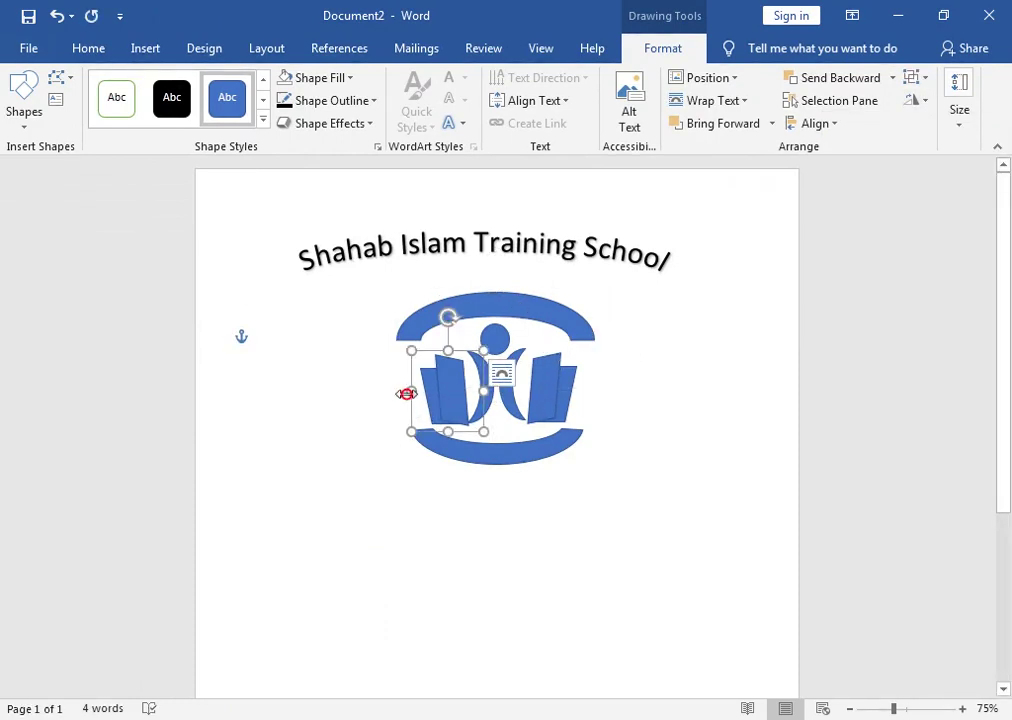
drag(406, 393, 400, 392)
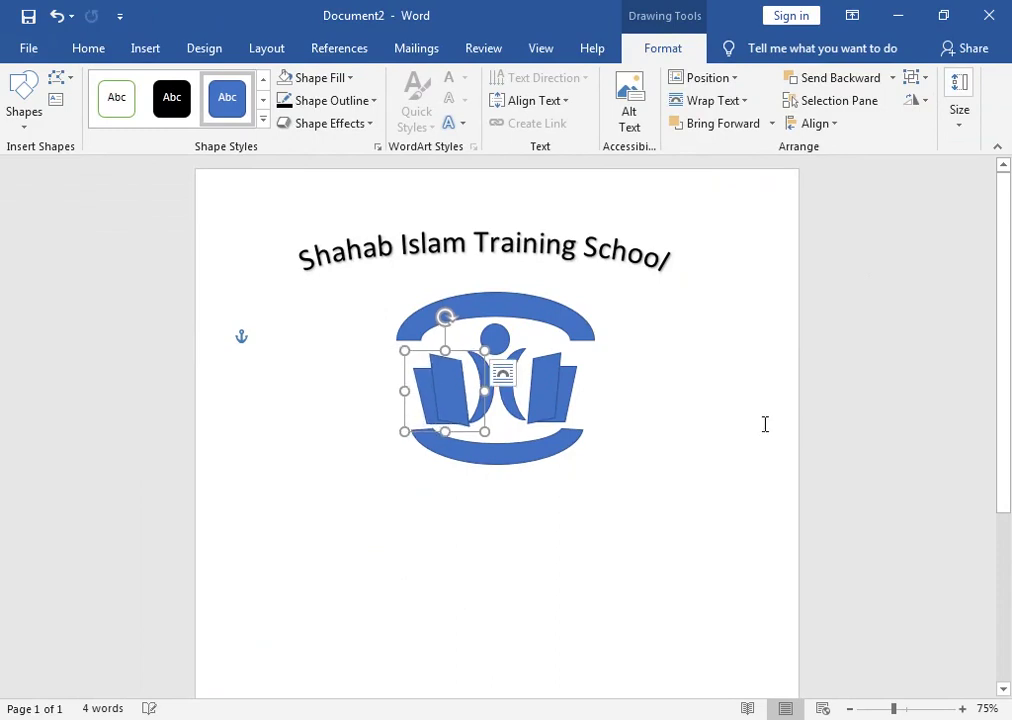
click(555, 400)
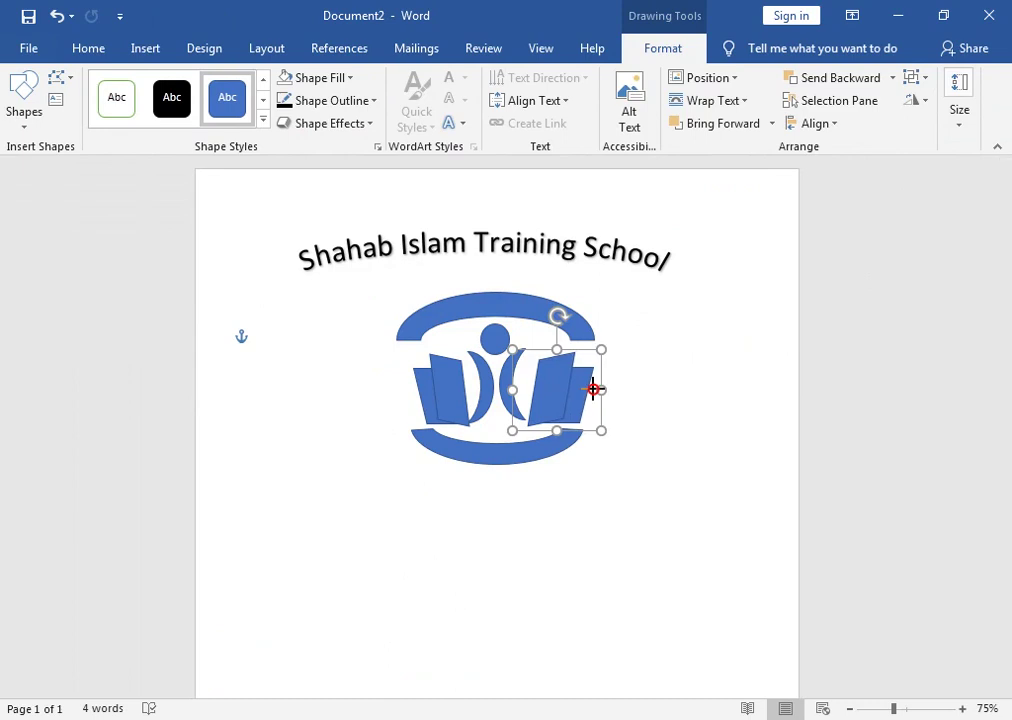
click(463, 315)
click(450, 411)
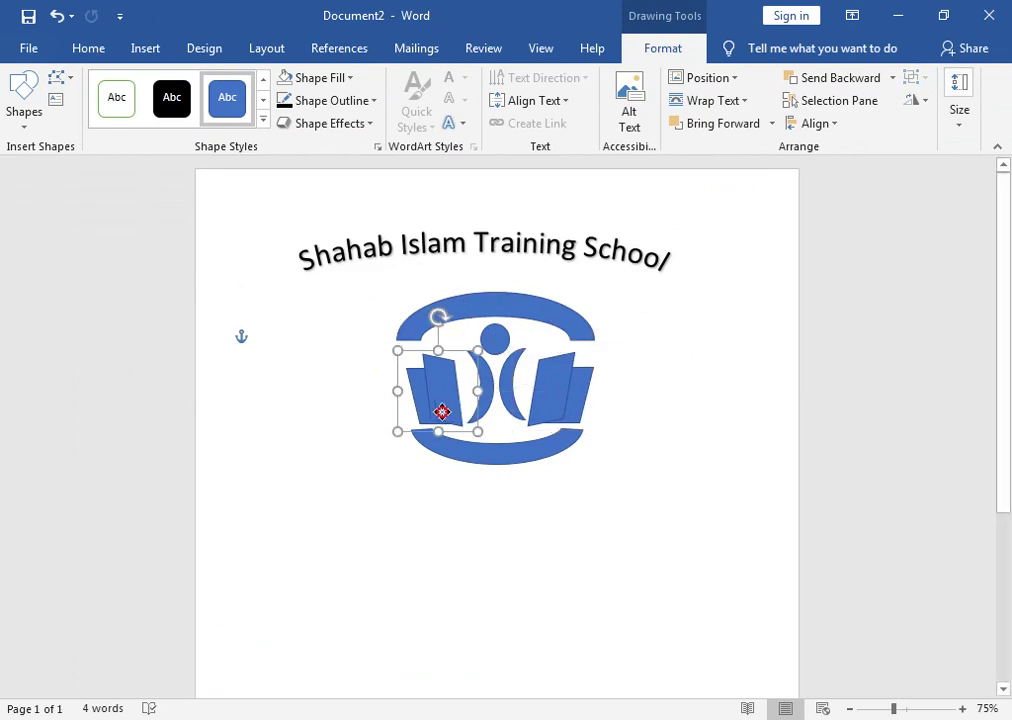
drag(450, 411, 445, 411)
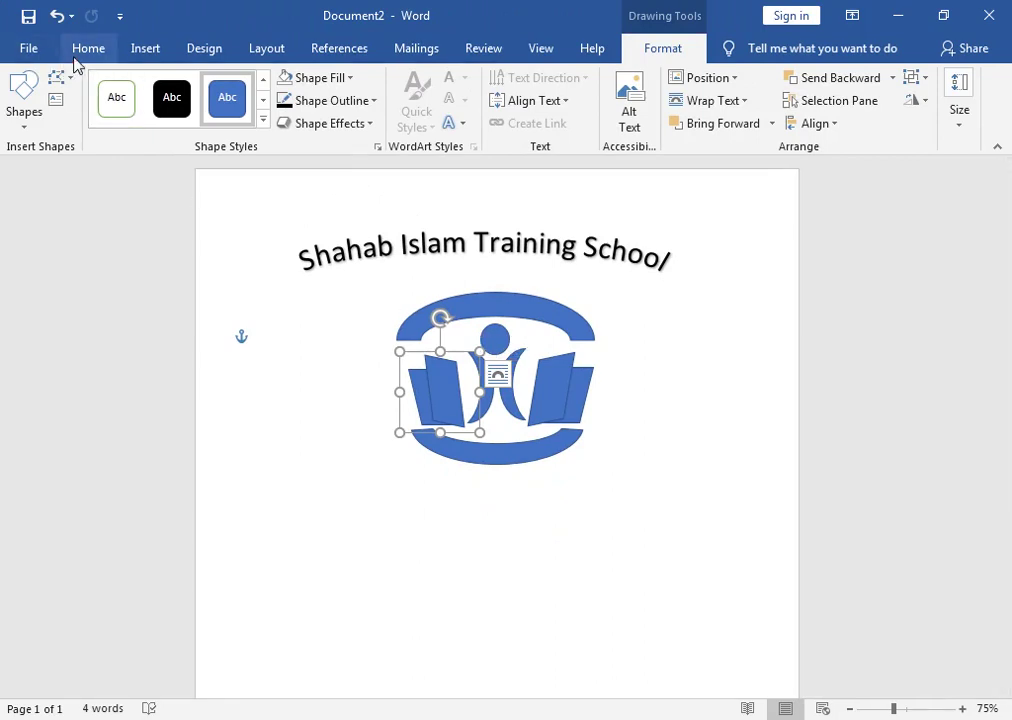
Turn on Select Objects mode from the Home tab's Select menu.
click(84, 52)
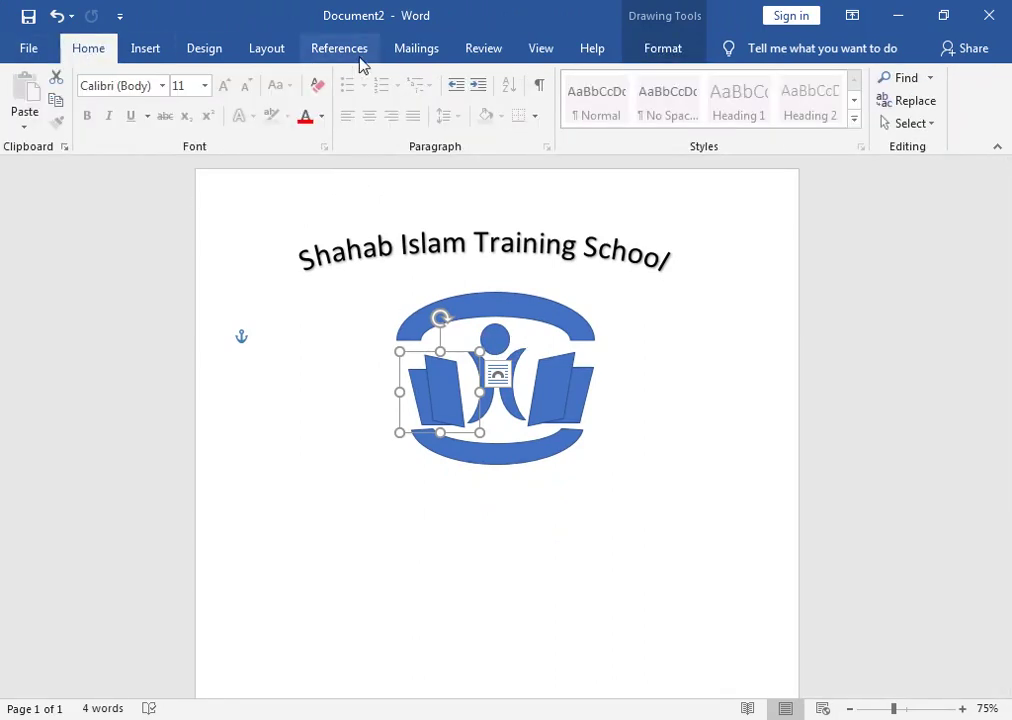
click(938, 130)
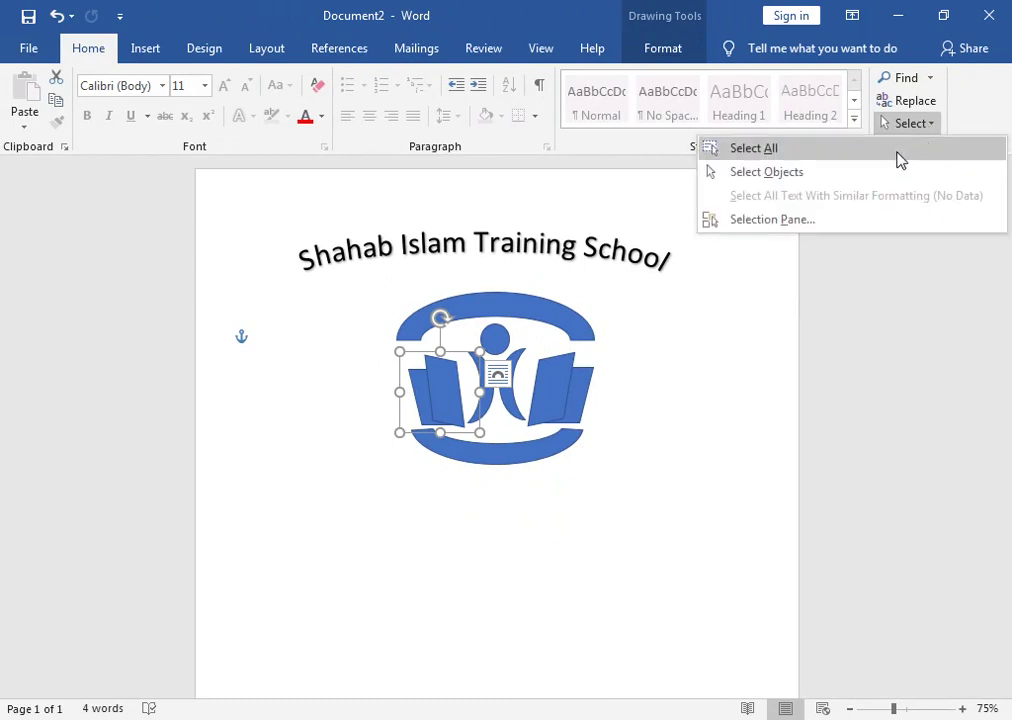
click(868, 178)
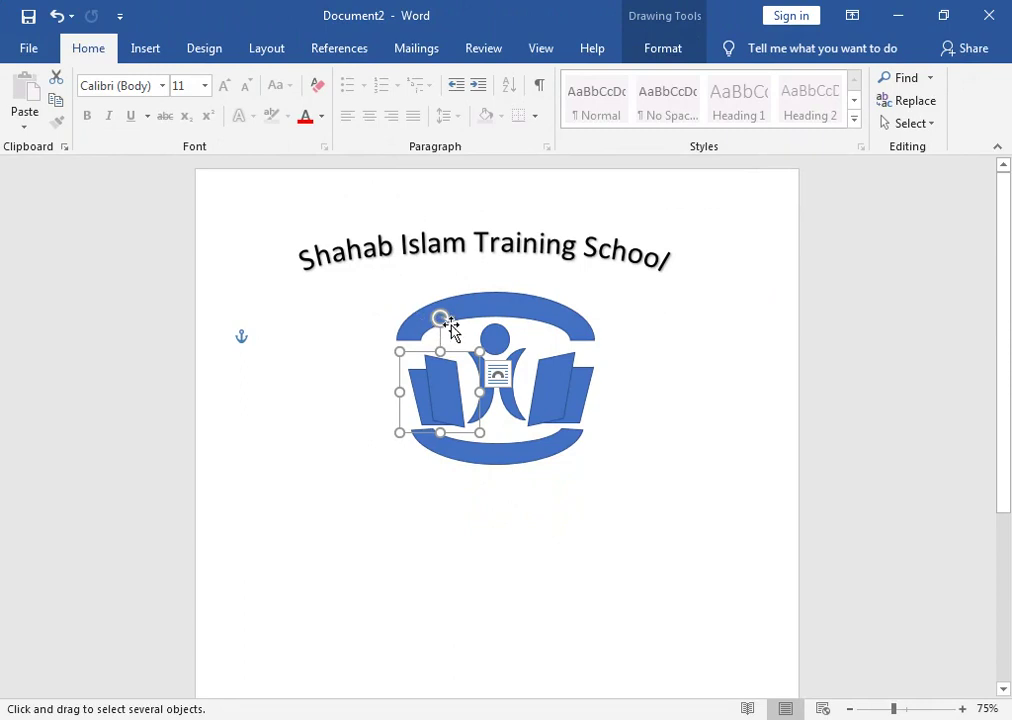
click(912, 123)
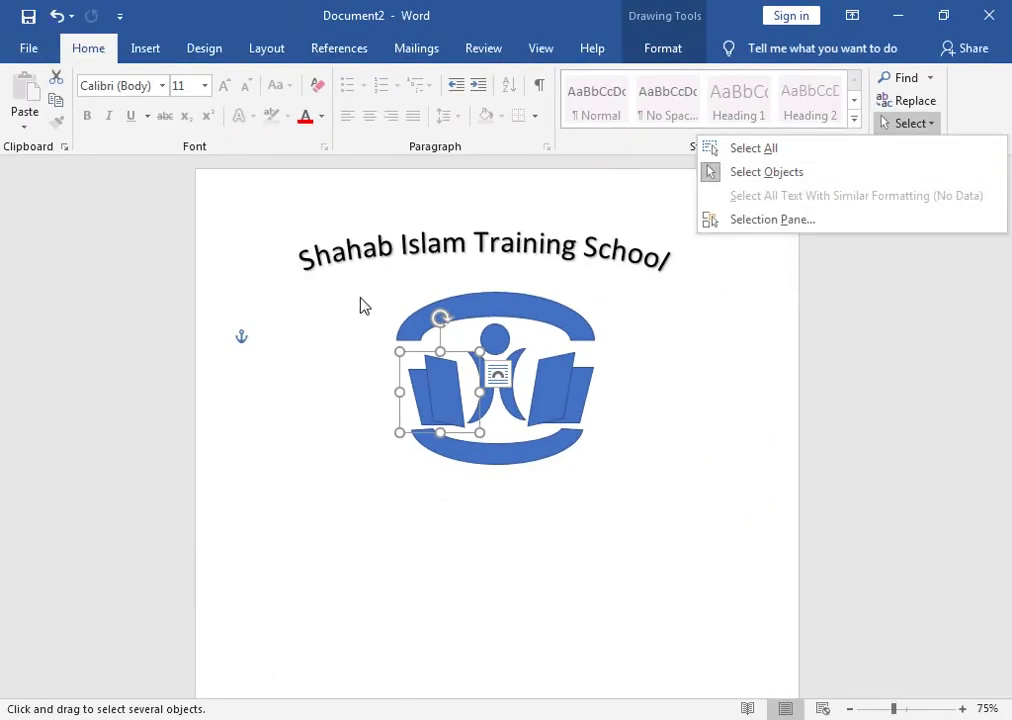
click(364, 306)
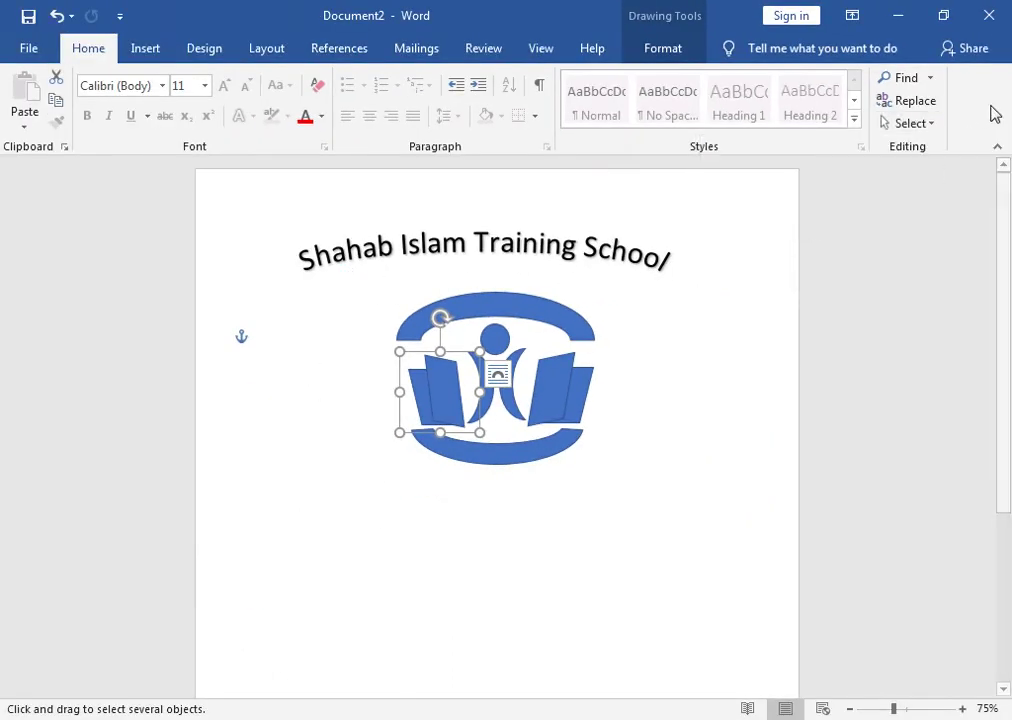
click(930, 125)
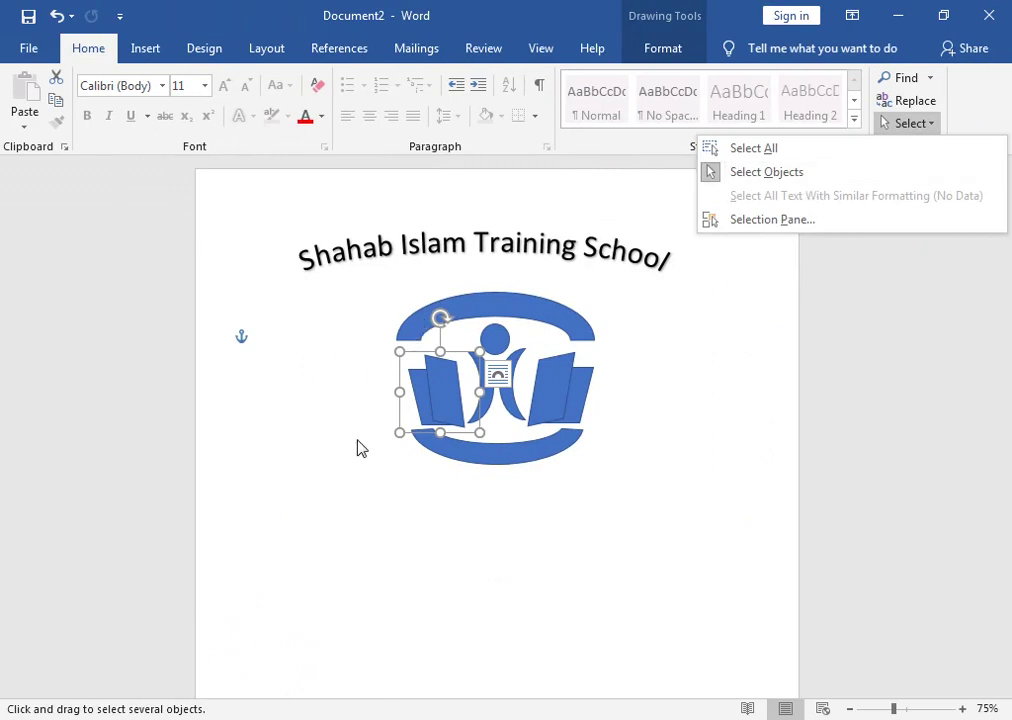
click(349, 294)
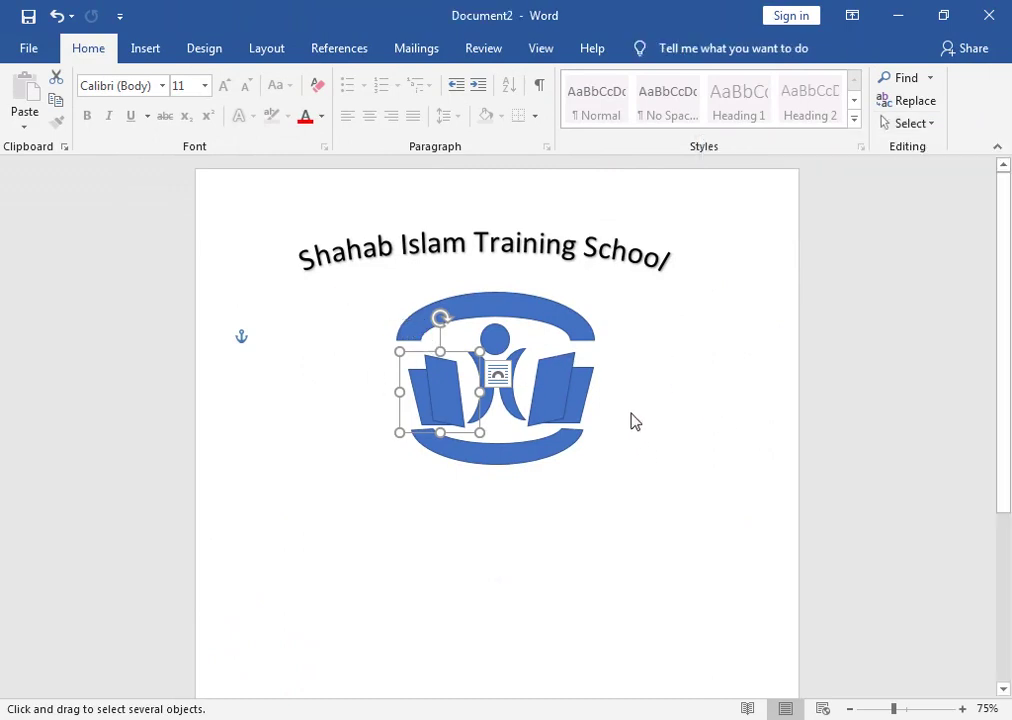
click(418, 268)
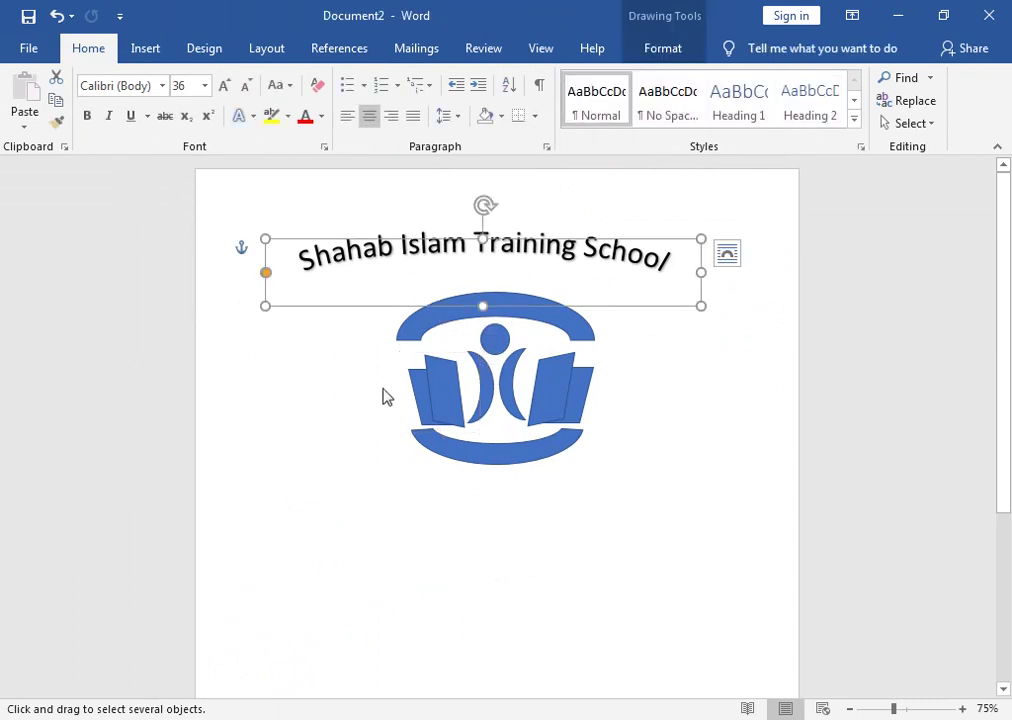
click(710, 366)
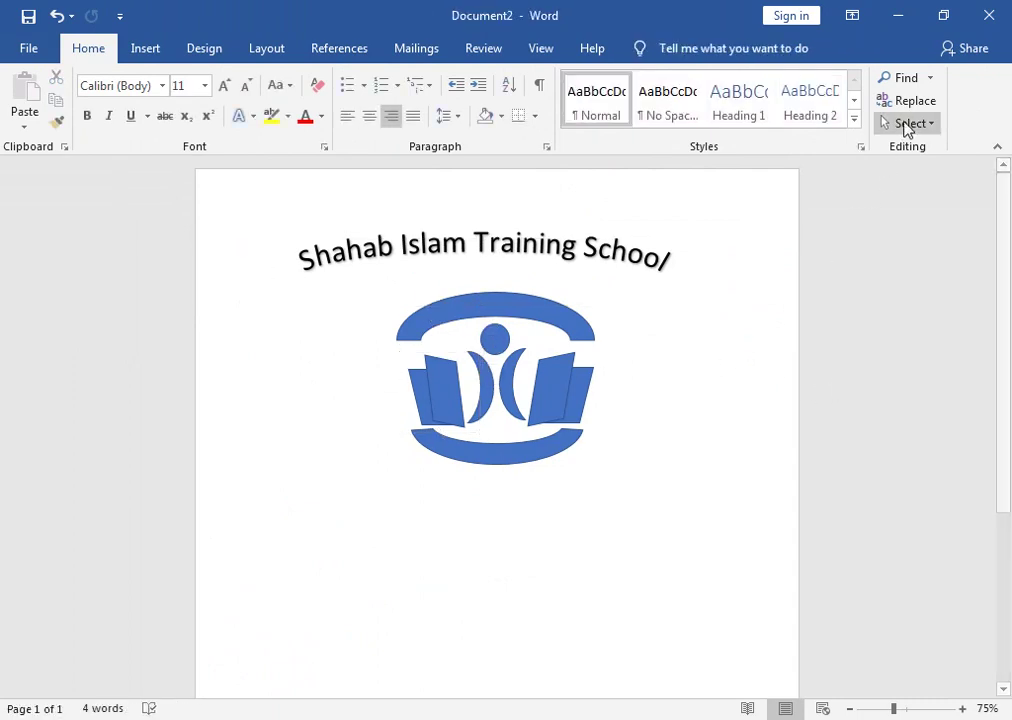
click(907, 128)
click(854, 172)
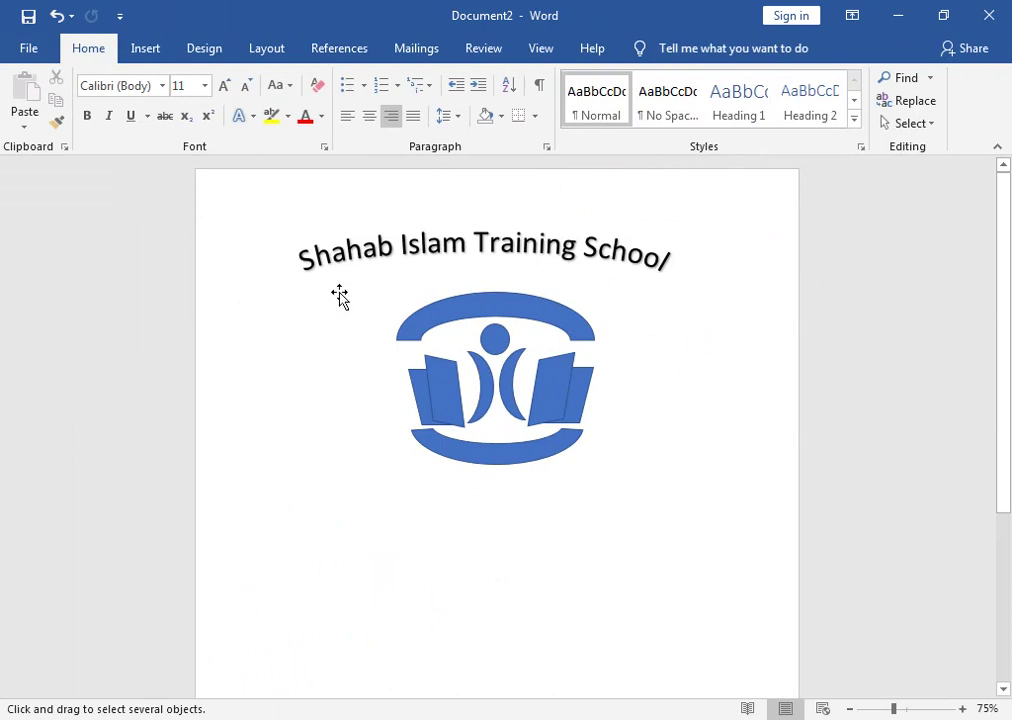
Marquee-select every logo shape and group them into one object.
drag(700, 512, 271, 280)
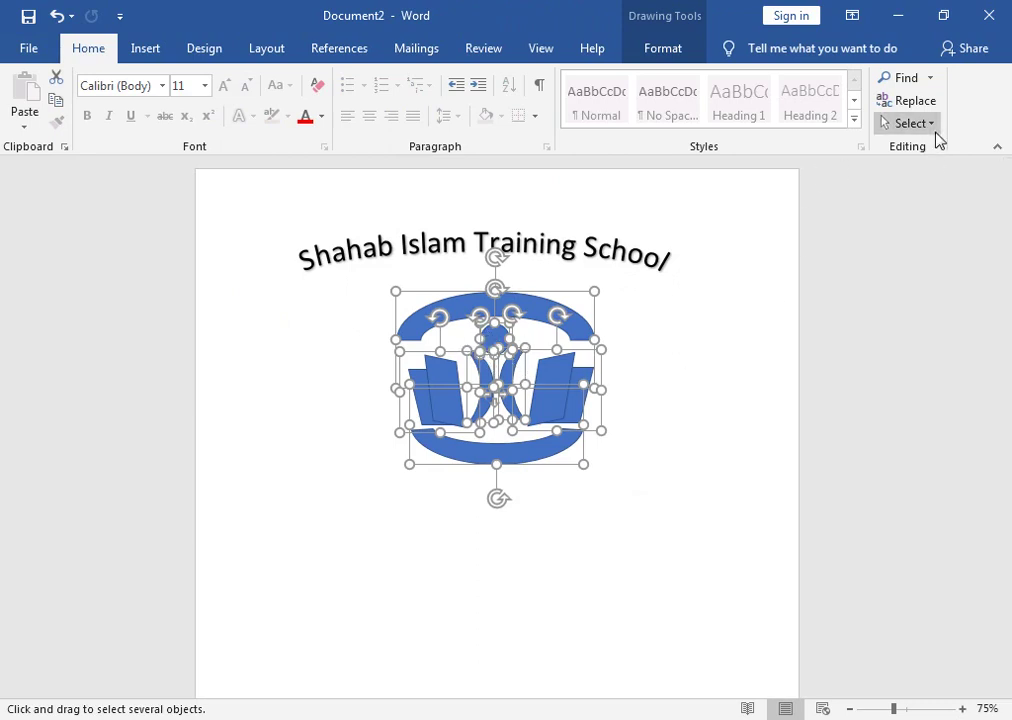
right_click(568, 362)
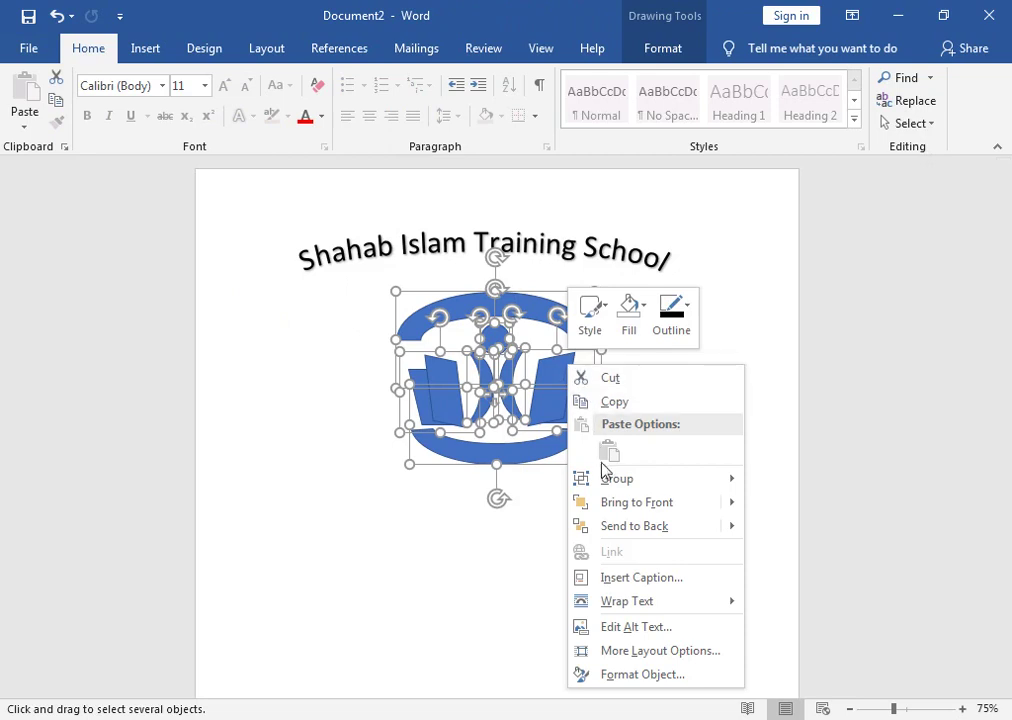
mouse_move(617, 478)
click(792, 481)
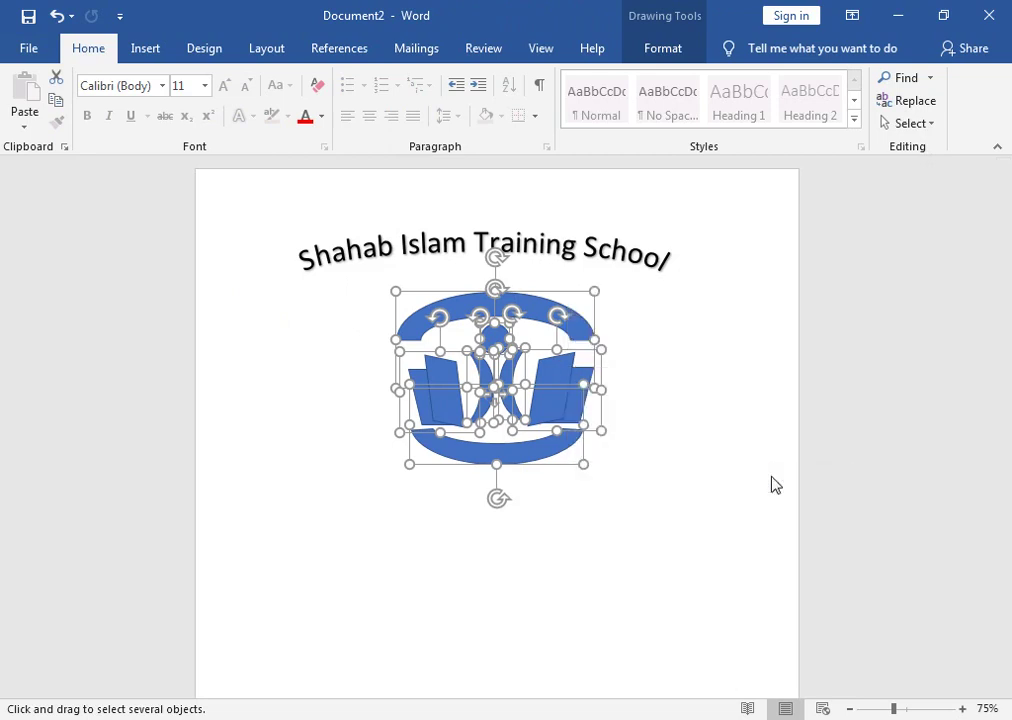
Shrink the grouped logo by dragging its corner handles inward.
drag(601, 283, 553, 309)
drag(409, 456, 427, 437)
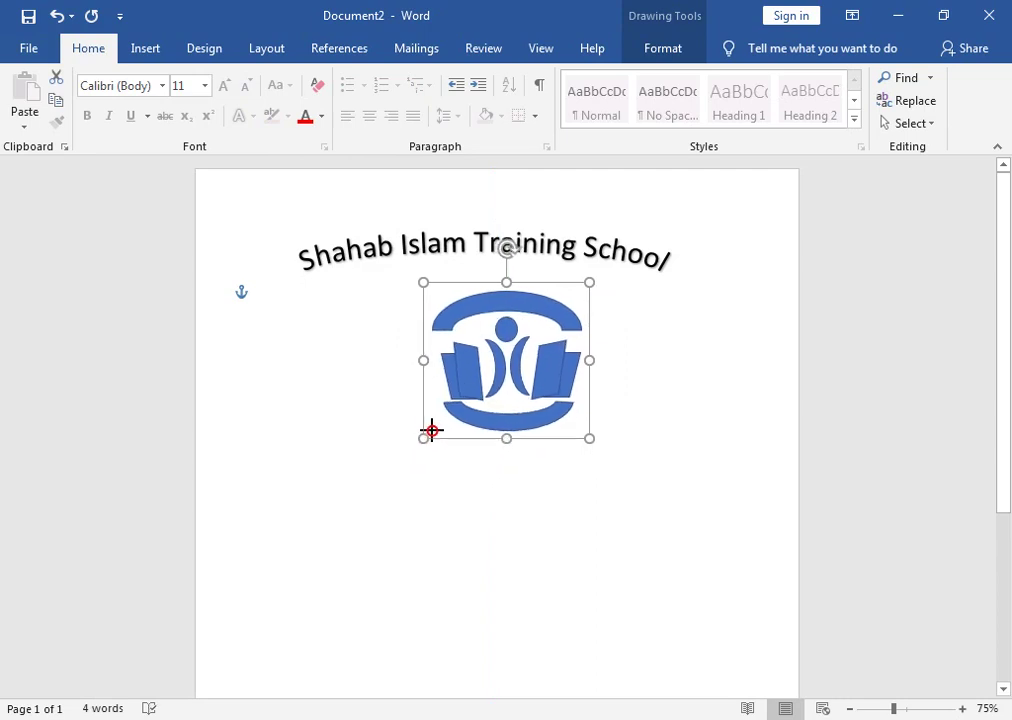
drag(427, 437, 440, 417)
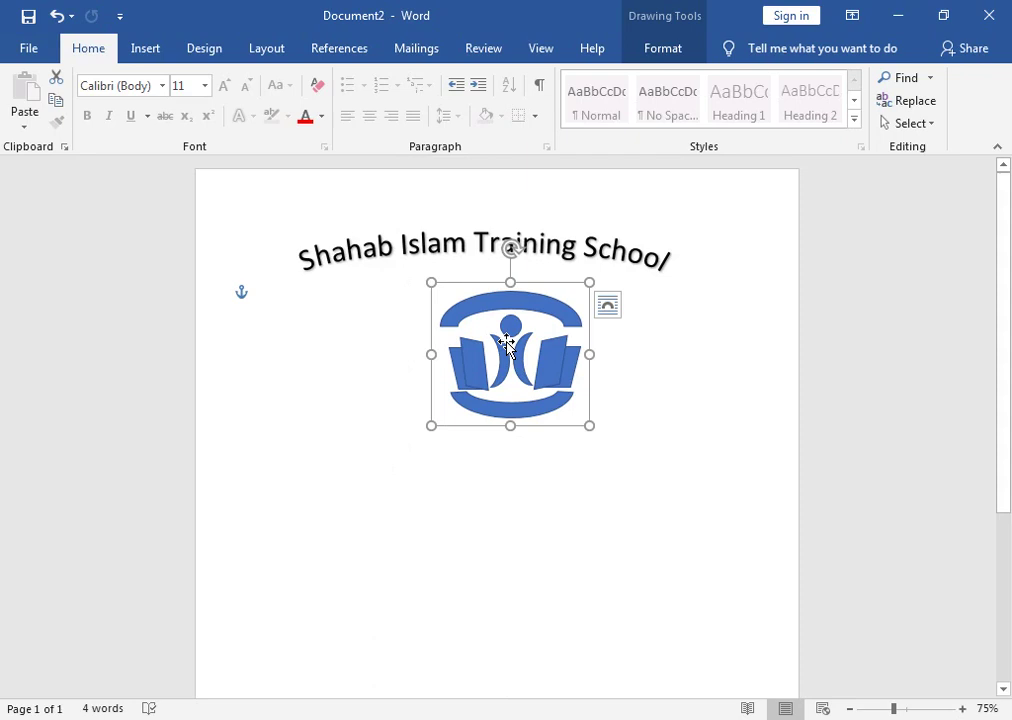
drag(431, 425, 443, 413)
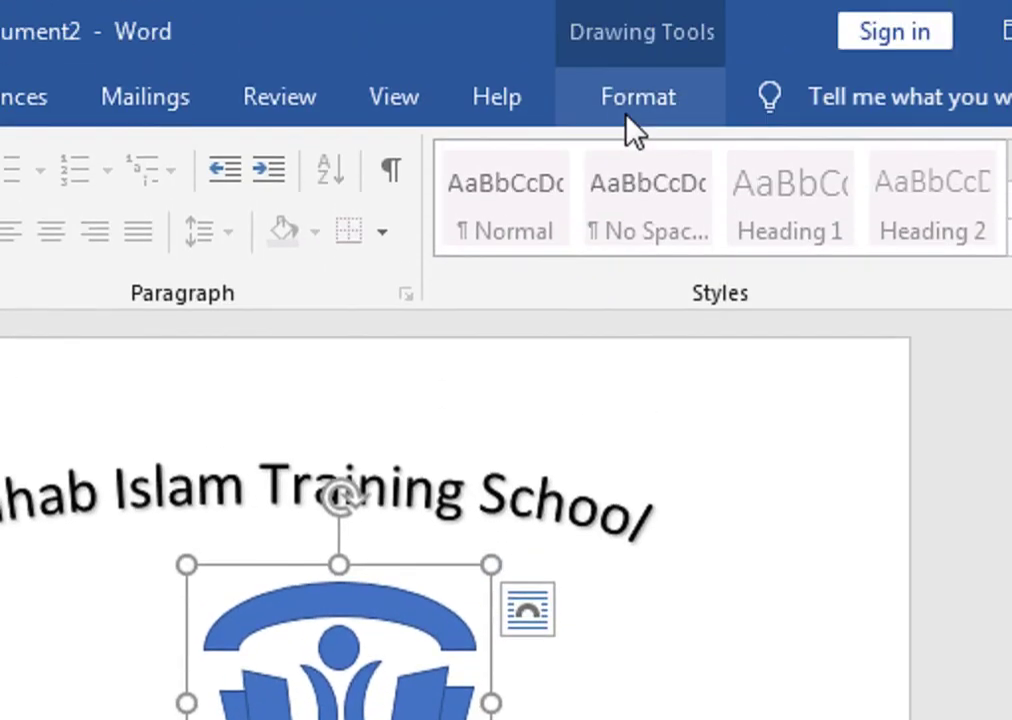
Apply the black Abc shape style to the logo and start a new line below it.
click(658, 58)
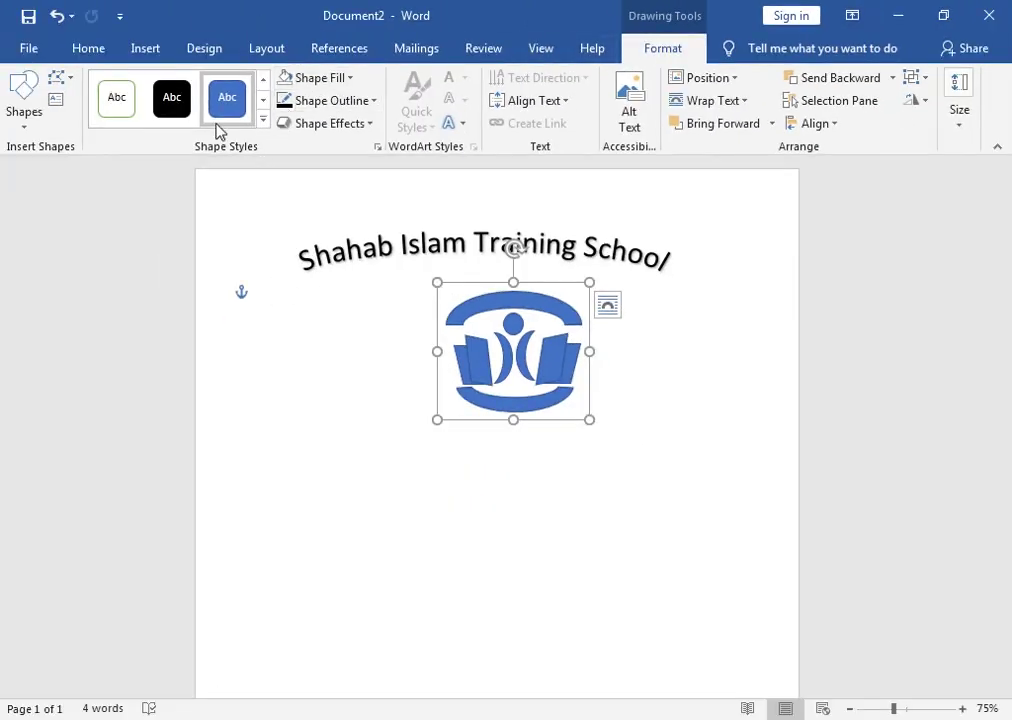
click(186, 113)
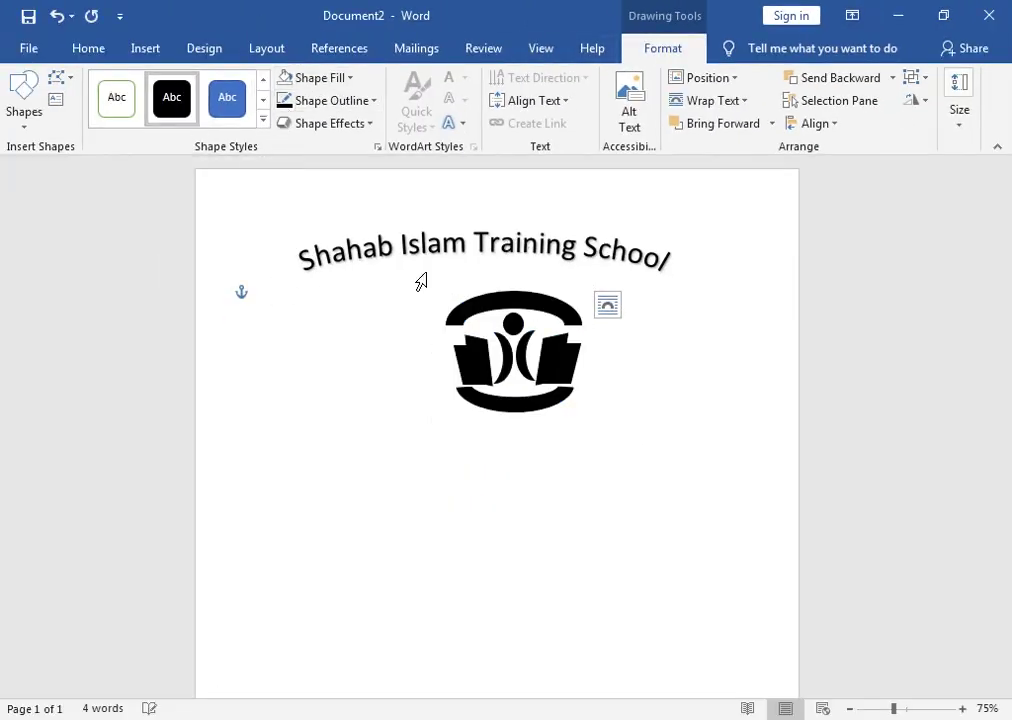
click(506, 447)
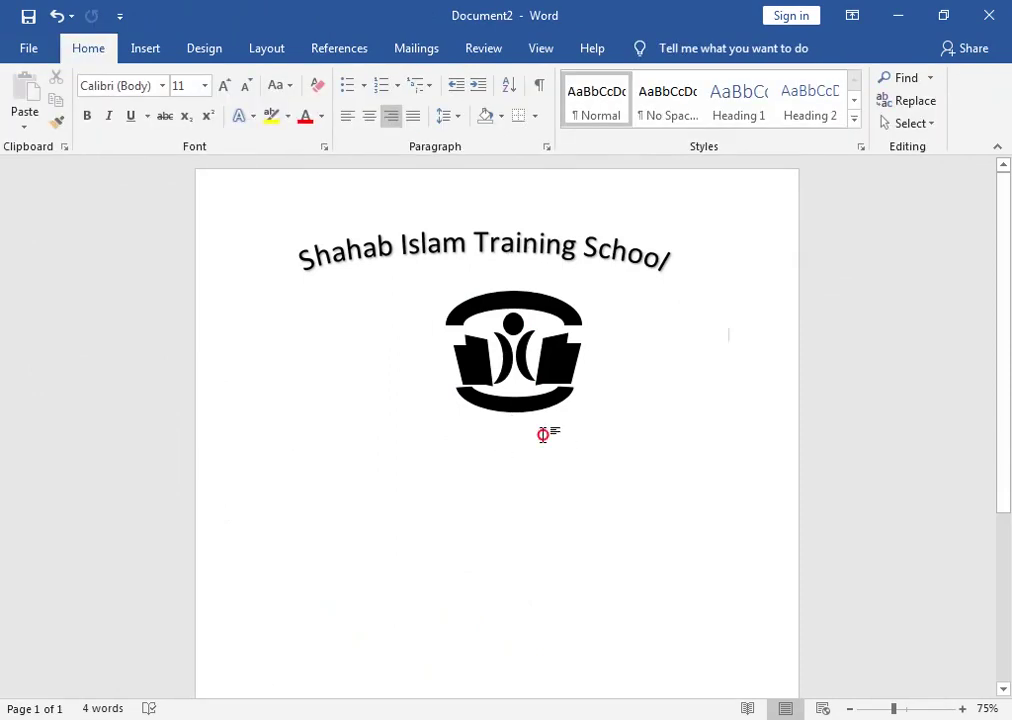
double_click(542, 434)
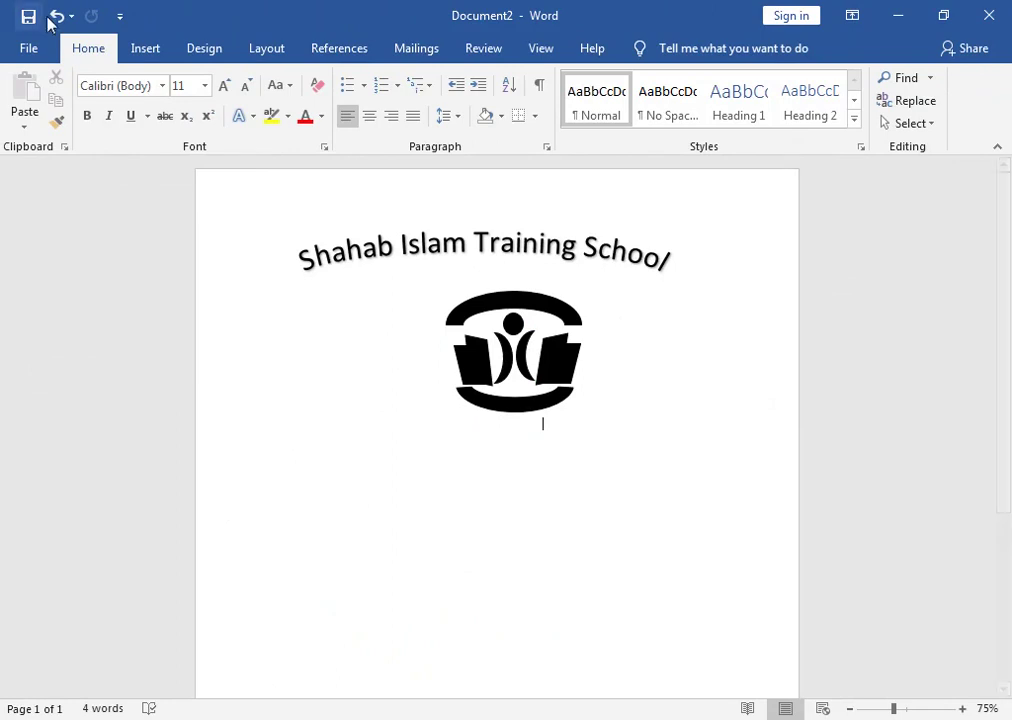
Draw a wide rectangle below the logo and centre it.
click(145, 50)
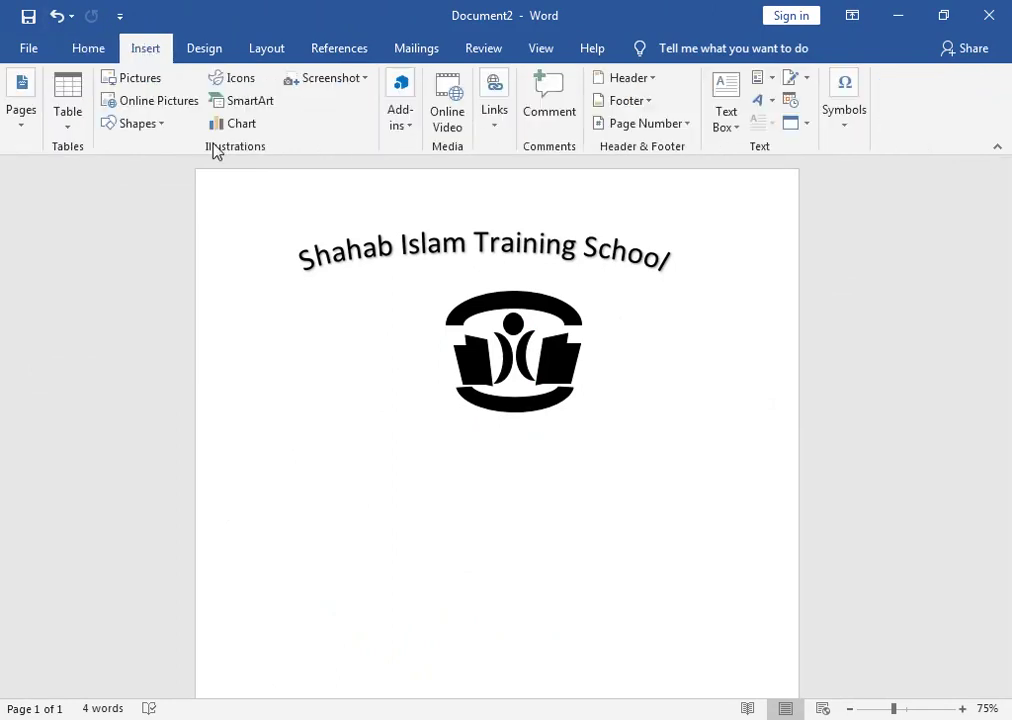
click(128, 124)
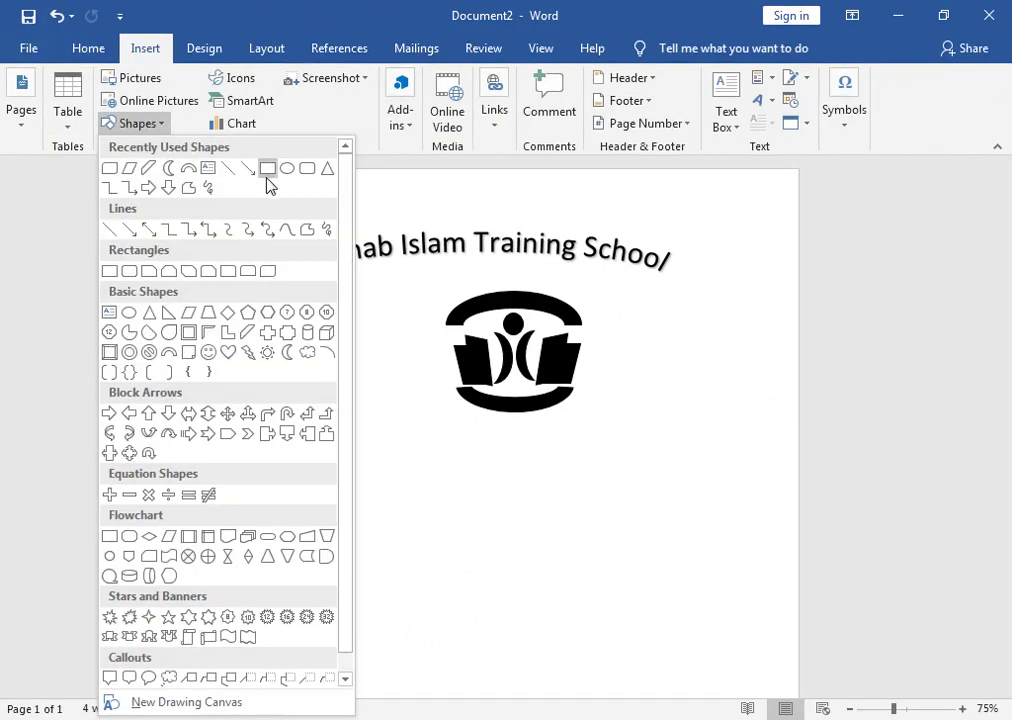
click(267, 170)
mouse_move(352, 428)
mouse_down()
mouse_move(696, 475)
mouse_move(634, 478)
mouse_up()
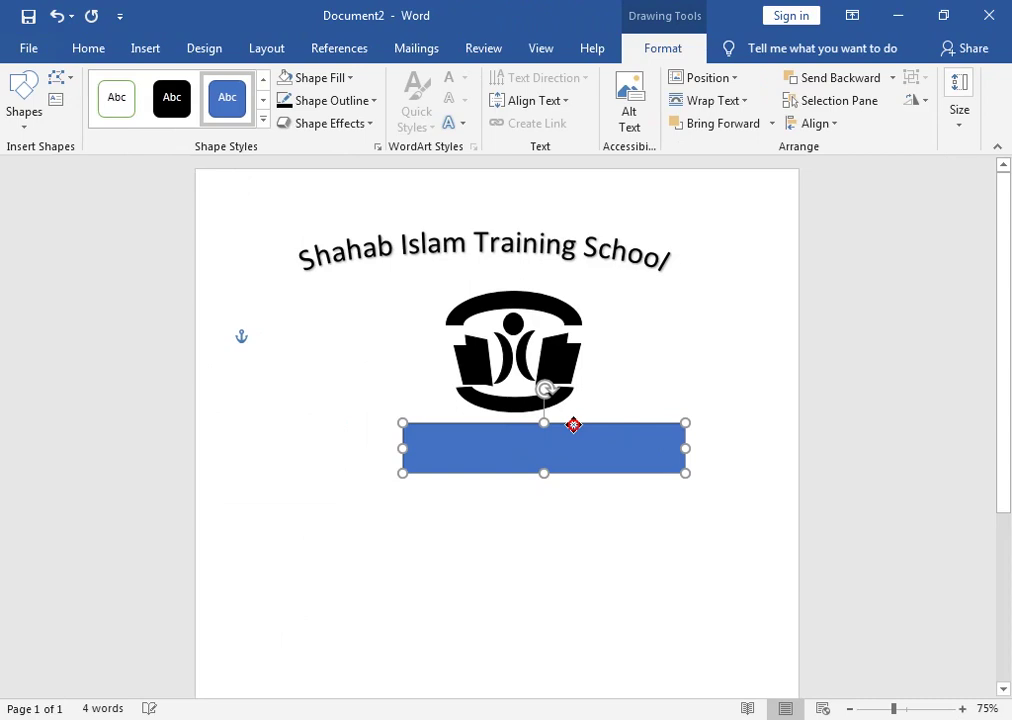
drag(493, 453, 526, 451)
Nudge the arched title right and add the text 'School Address' inside the rectangle.
triple_click(459, 248)
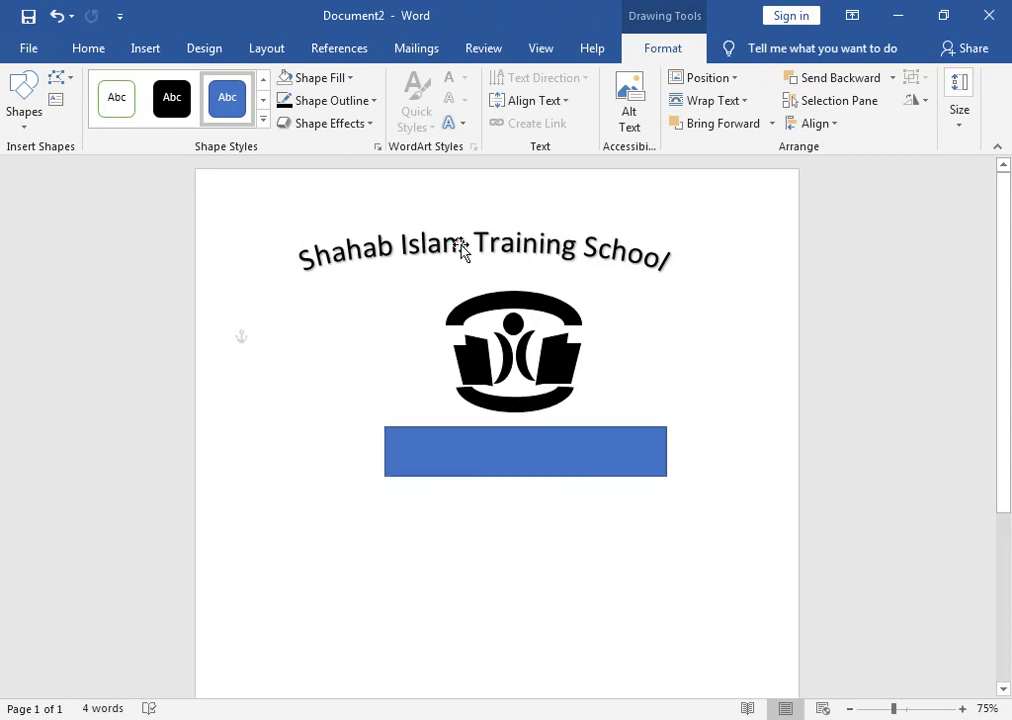
drag(450, 245, 479, 246)
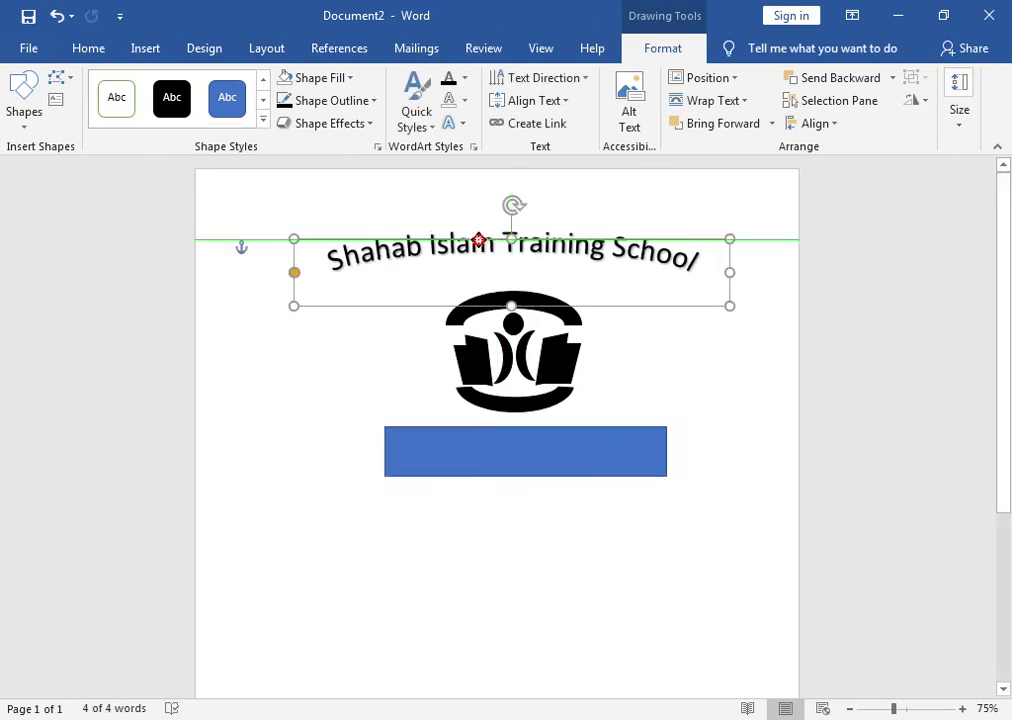
click(556, 452)
right_click(555, 451)
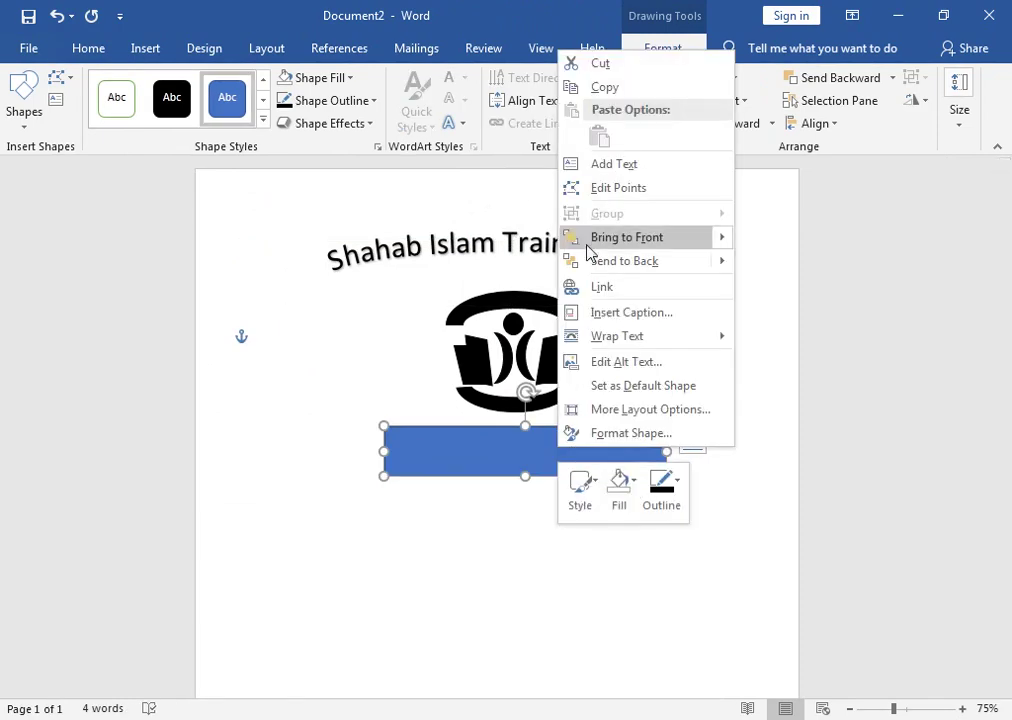
click(580, 163)
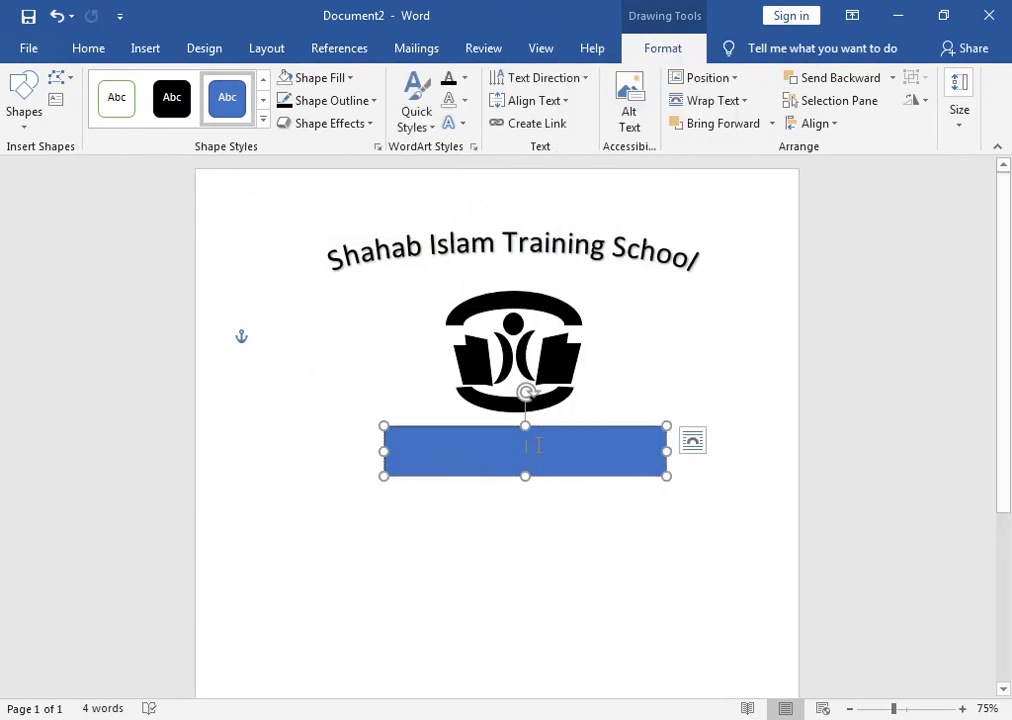
text(Scho)
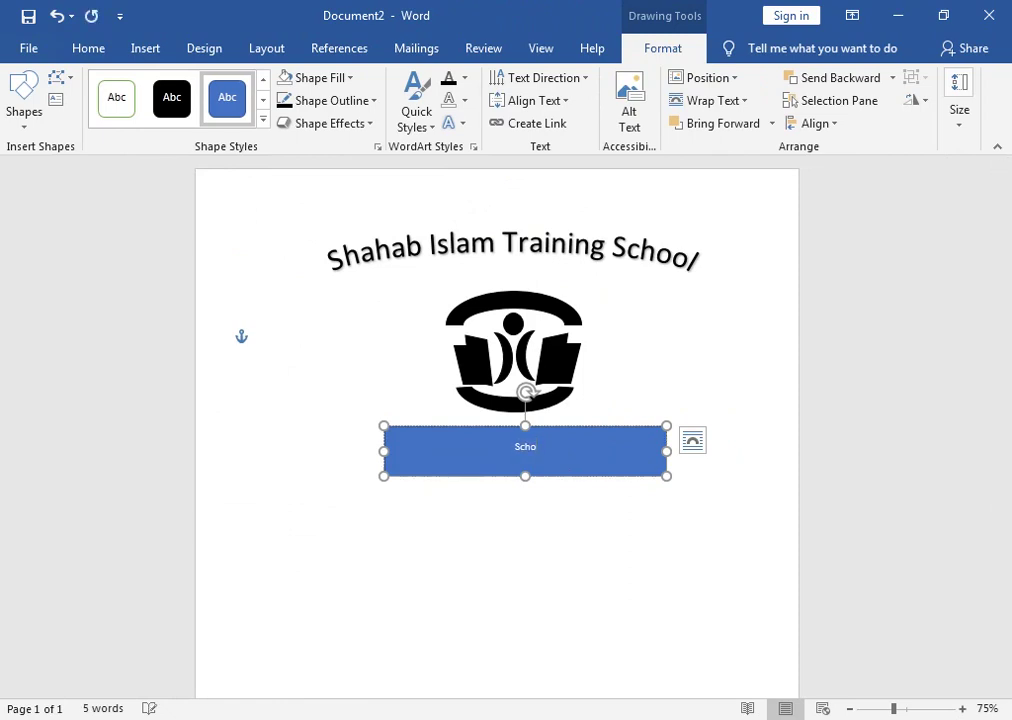
text(ol Address)
click(441, 428)
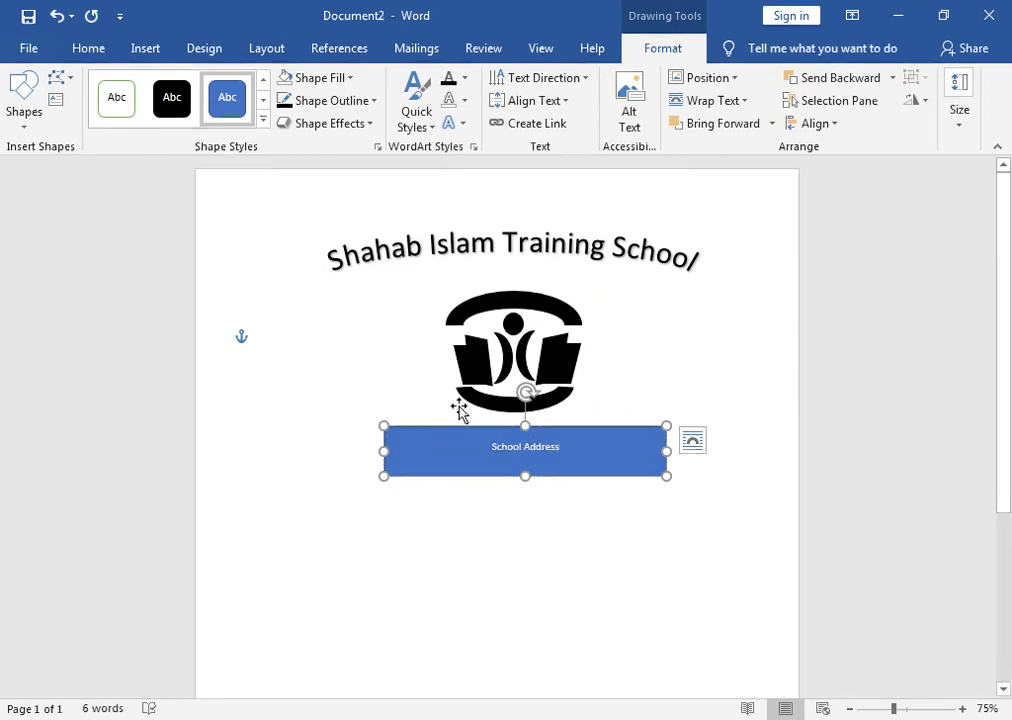
Enlarge the School Address text to 28 pt and make it bold.
click(90, 50)
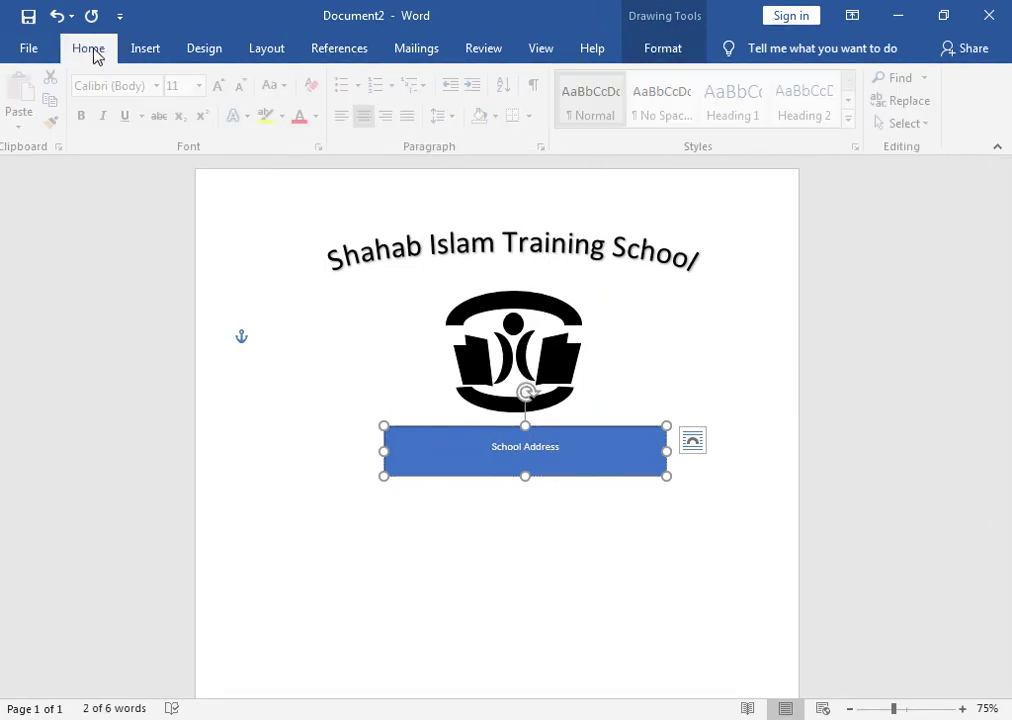
triple_click(224, 86)
triple_click(224, 86)
triple_click(224, 86)
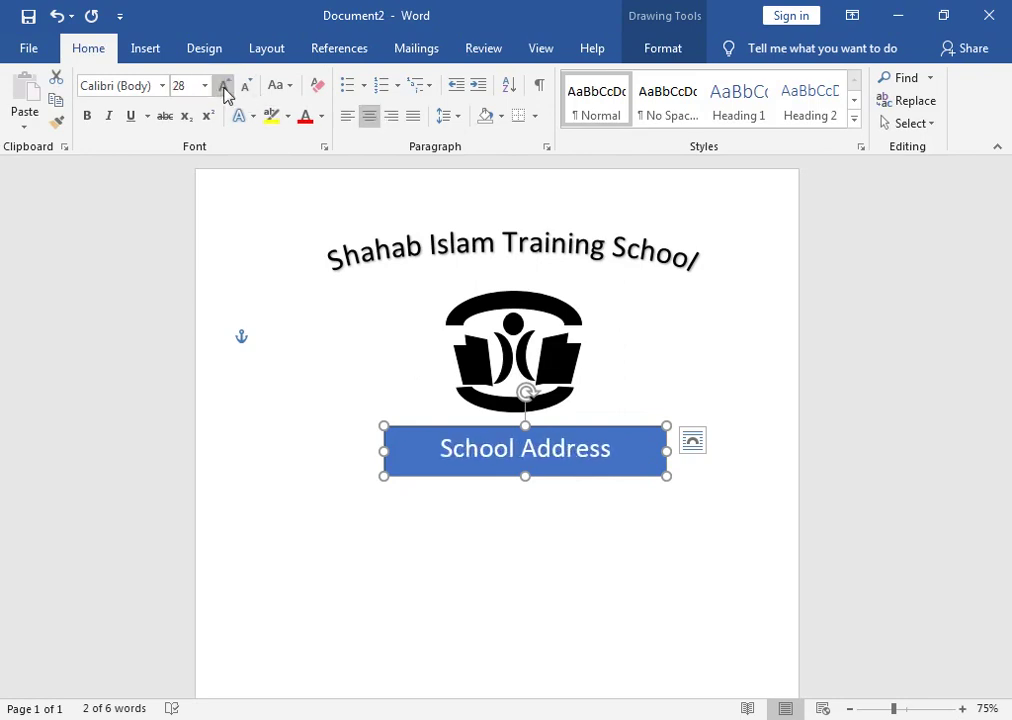
click(87, 114)
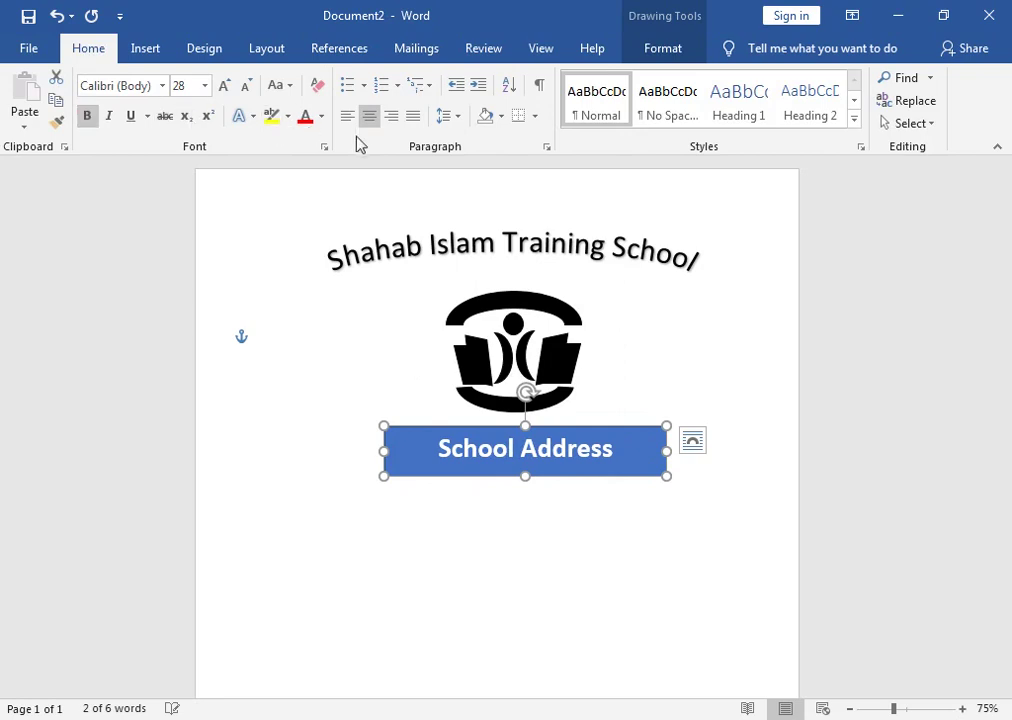
Give the School Address box no fill and no outline, with black text.
click(662, 48)
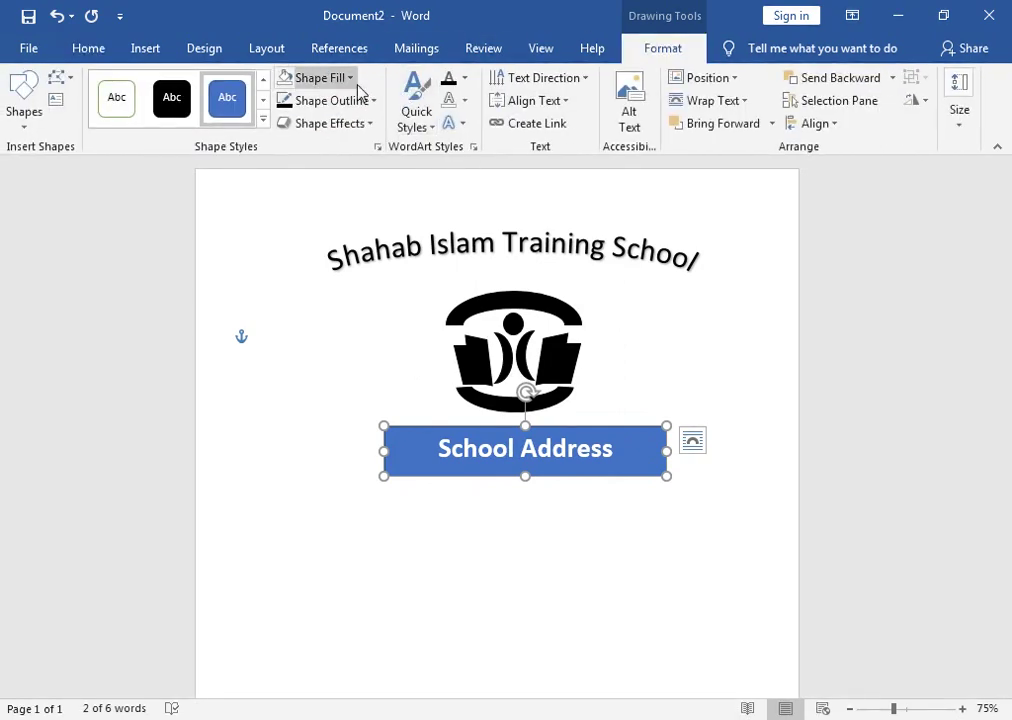
click(350, 78)
click(350, 253)
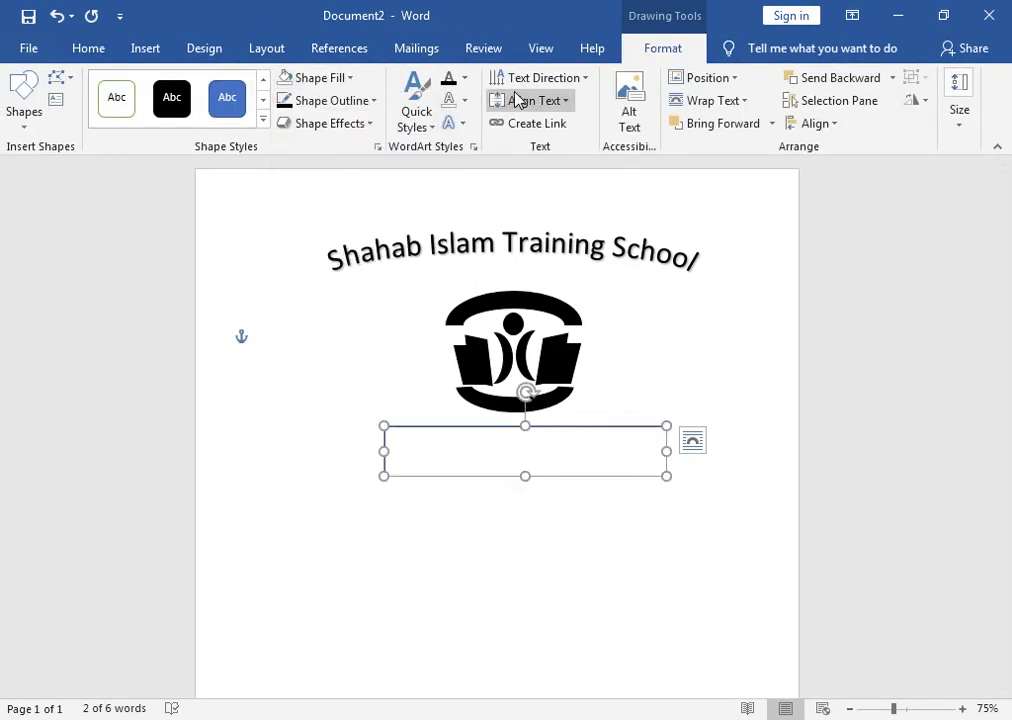
click(464, 78)
click(464, 146)
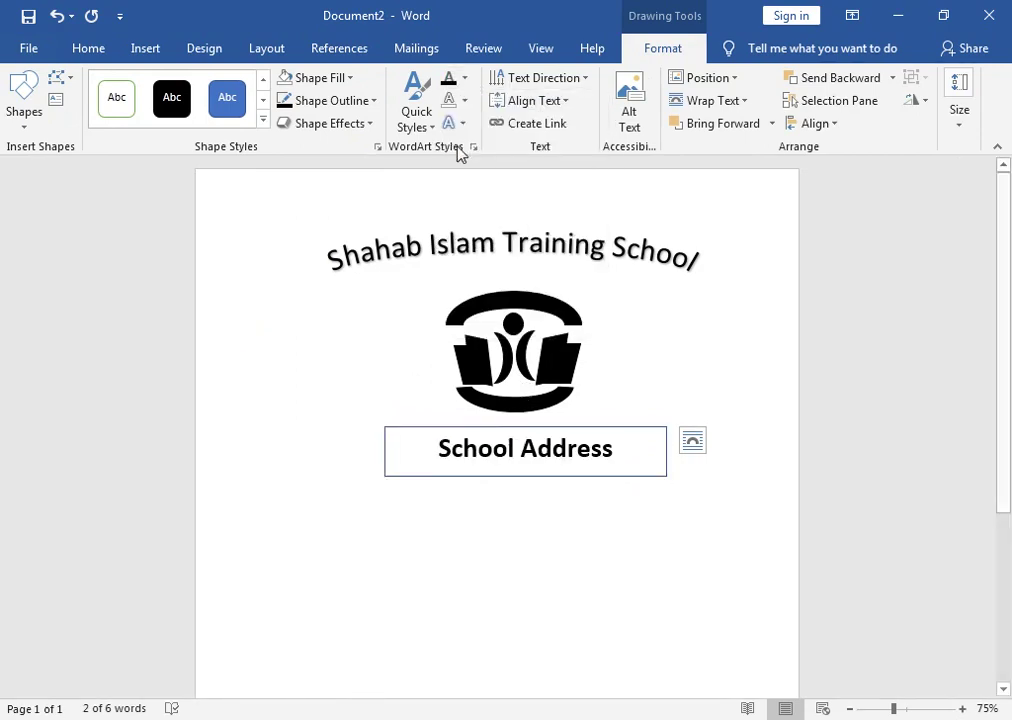
click(332, 100)
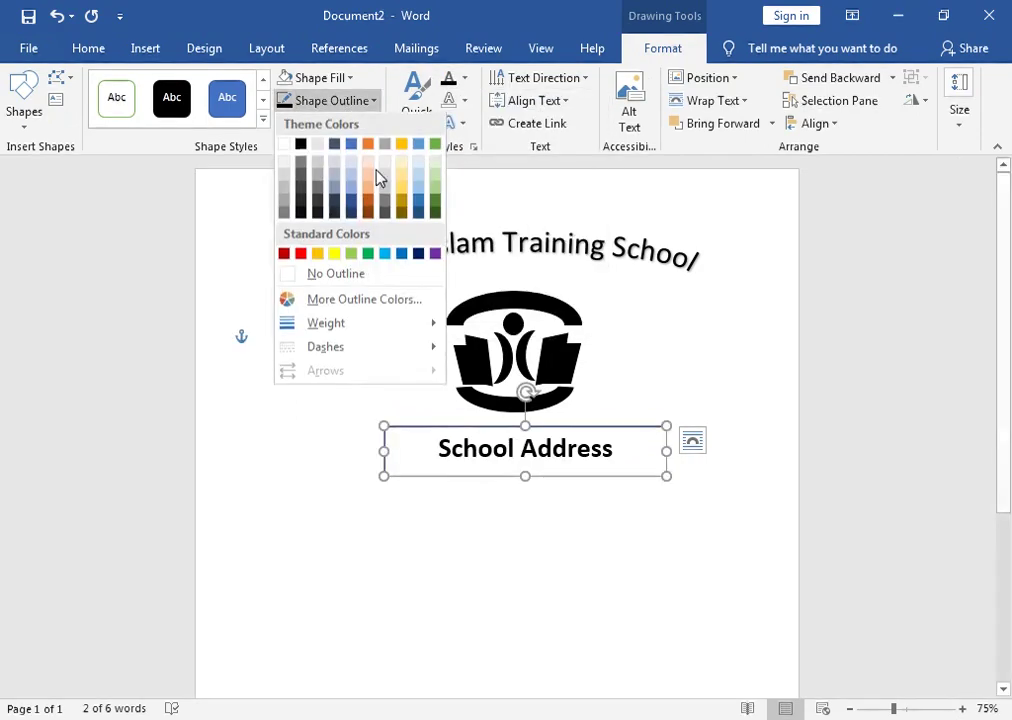
click(360, 280)
click(146, 50)
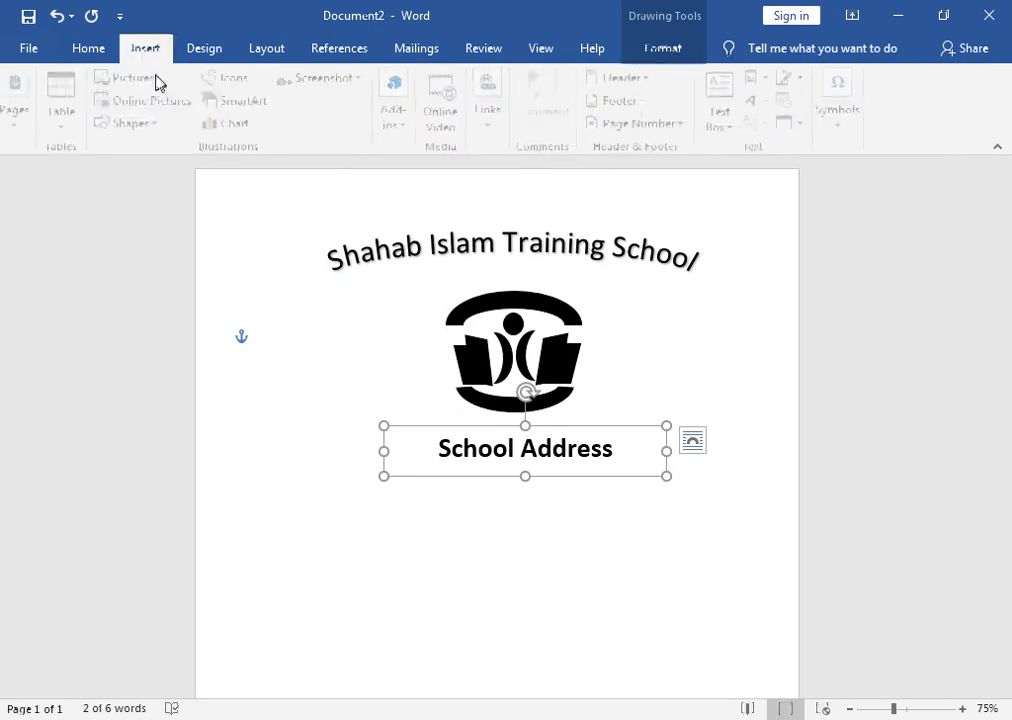
click(135, 123)
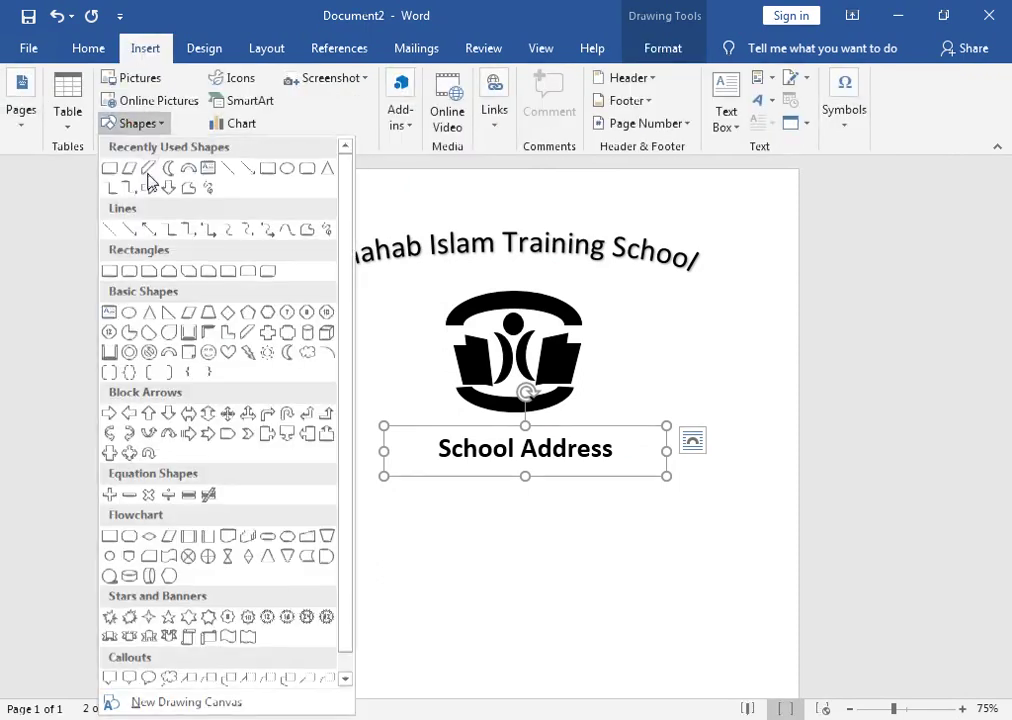
Draw a wide black bar under School Address reading 'Provisional and detail Mark Certificate'.
click(266, 168)
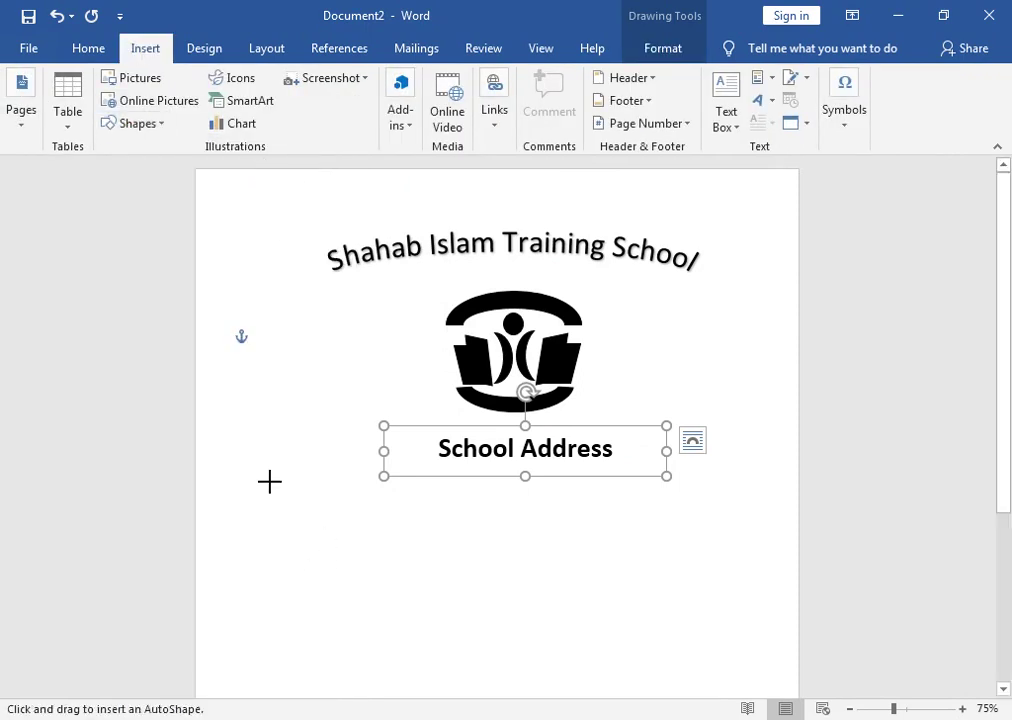
drag(272, 485, 754, 524)
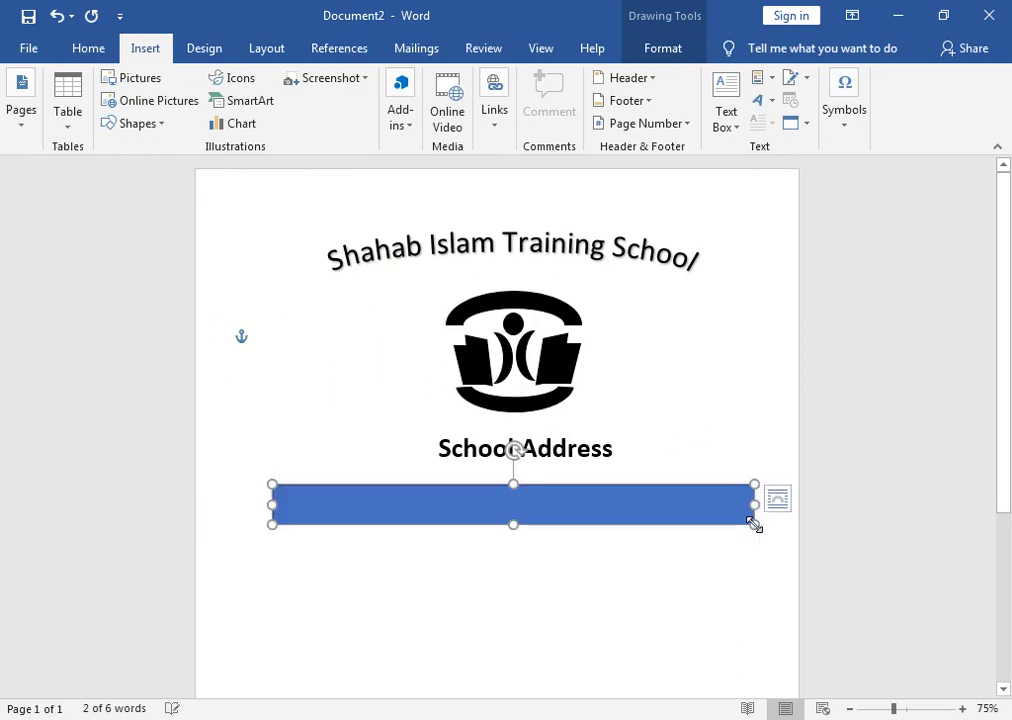
right_click(646, 515)
key(Escape)
text(Provisional)
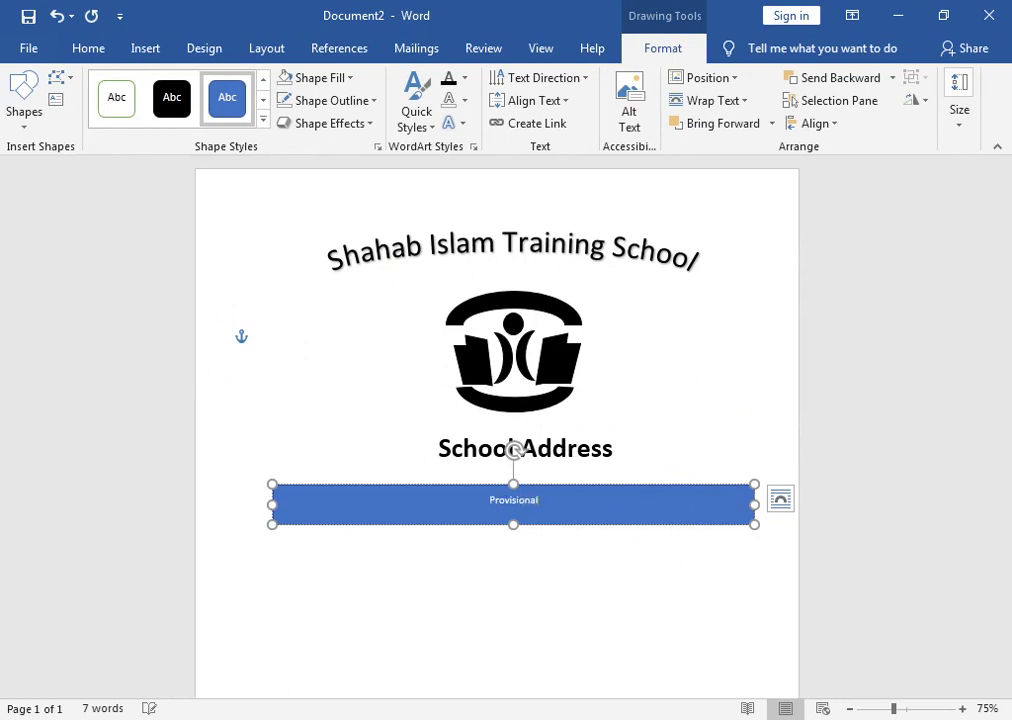
text(and detail Mark Certificate)
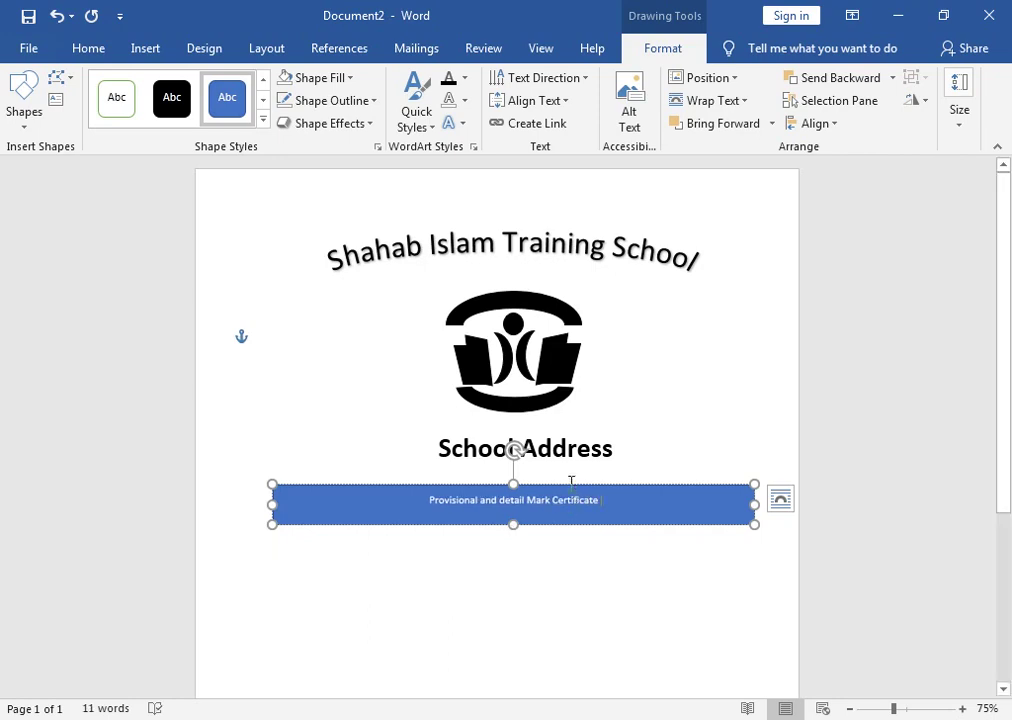
click(171, 97)
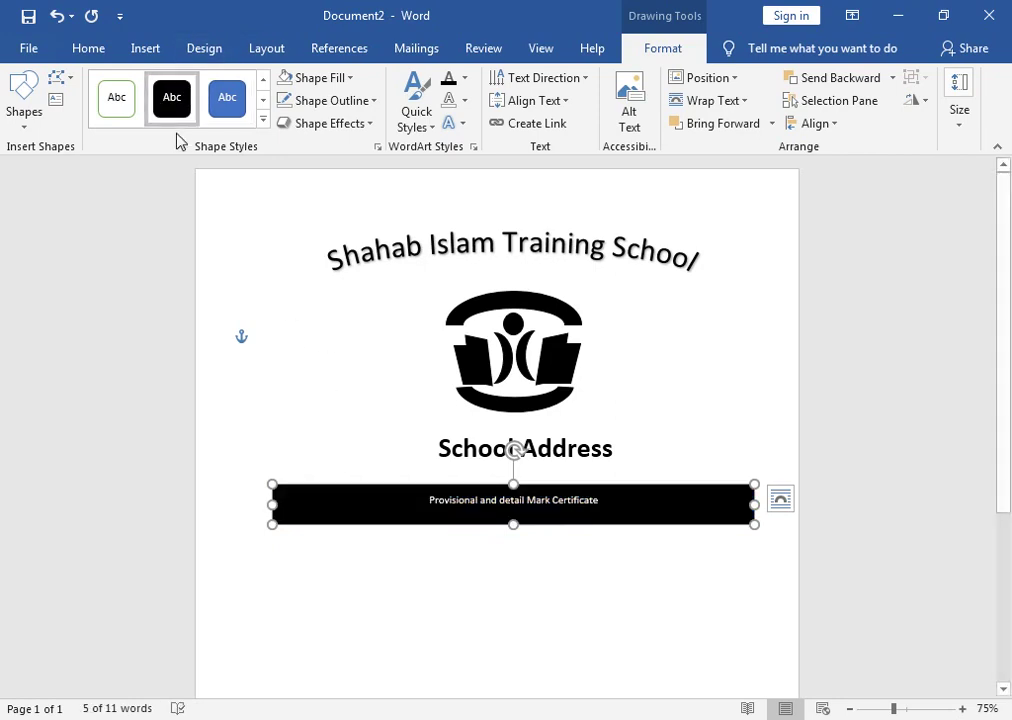
Make the banner text 26 pt italic and move the banner up slightly.
click(88, 48)
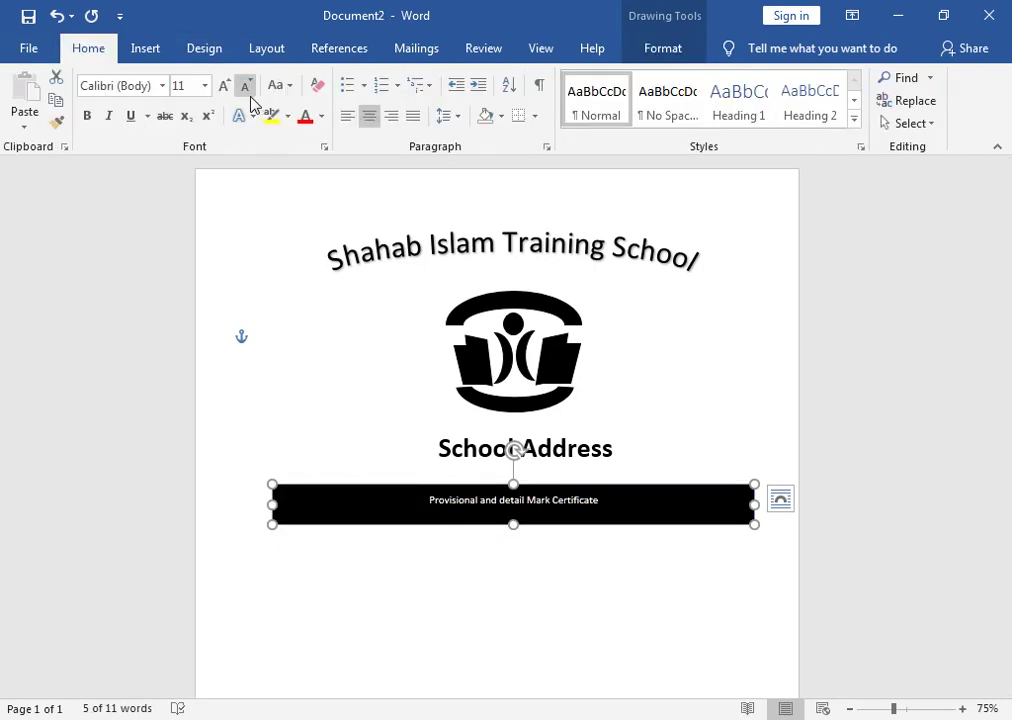
click(224, 86)
click(224, 86)
click(224, 86)
click(224, 86)
click(224, 86)
click(224, 86)
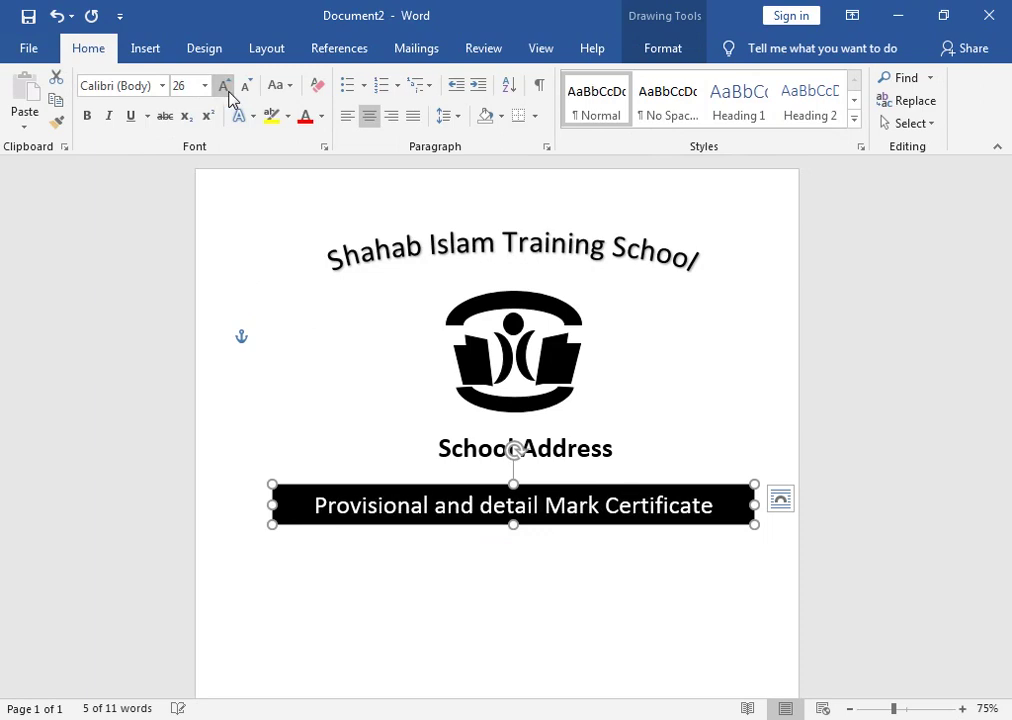
click(109, 116)
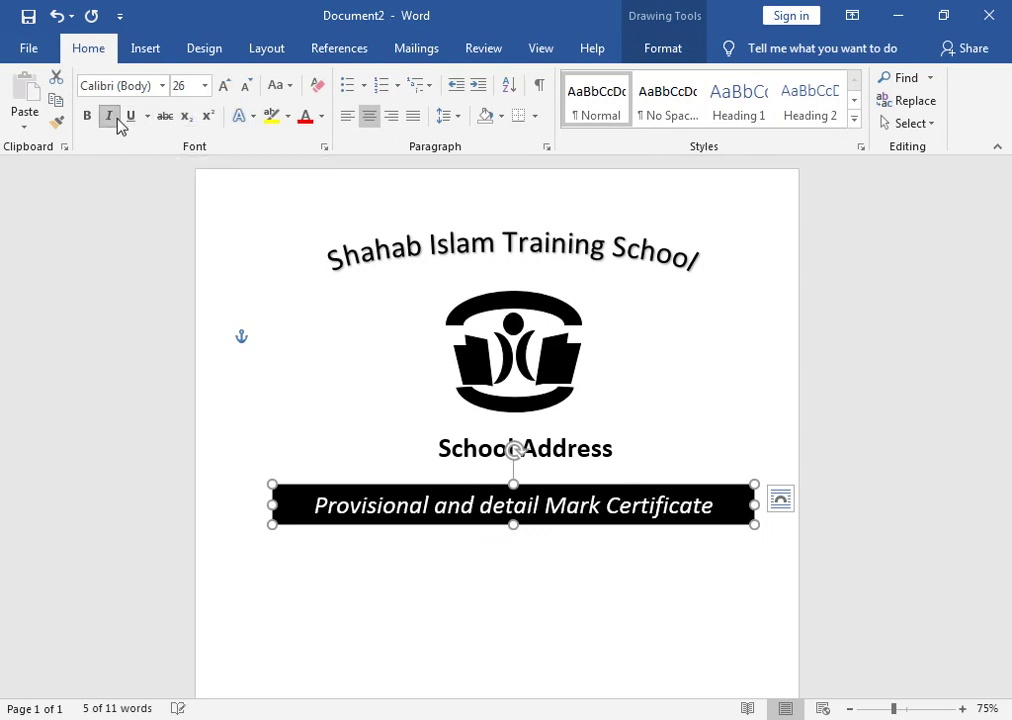
drag(524, 487, 526, 470)
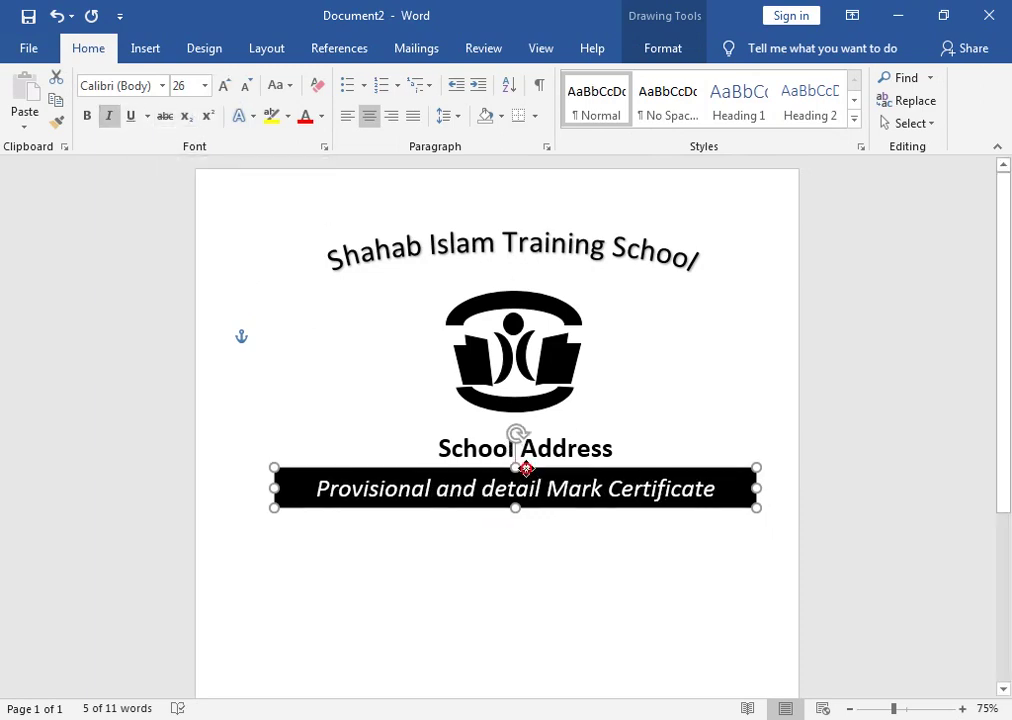
Shrink and centre the logo, then move School Address and the banner up beneath it.
click(526, 368)
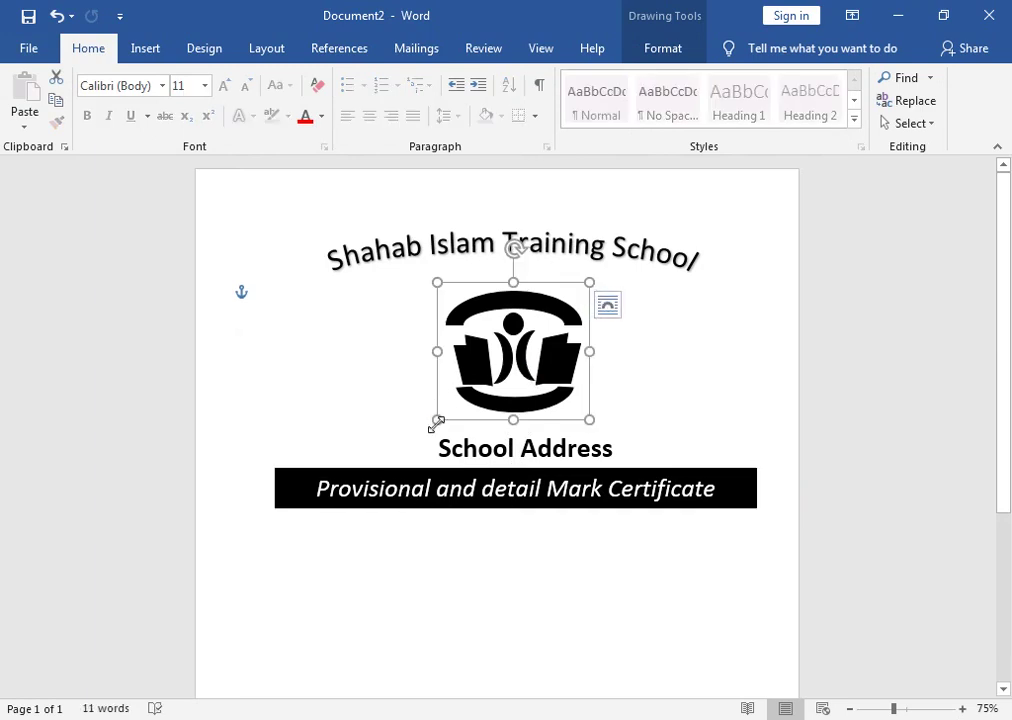
drag(437, 420, 466, 395)
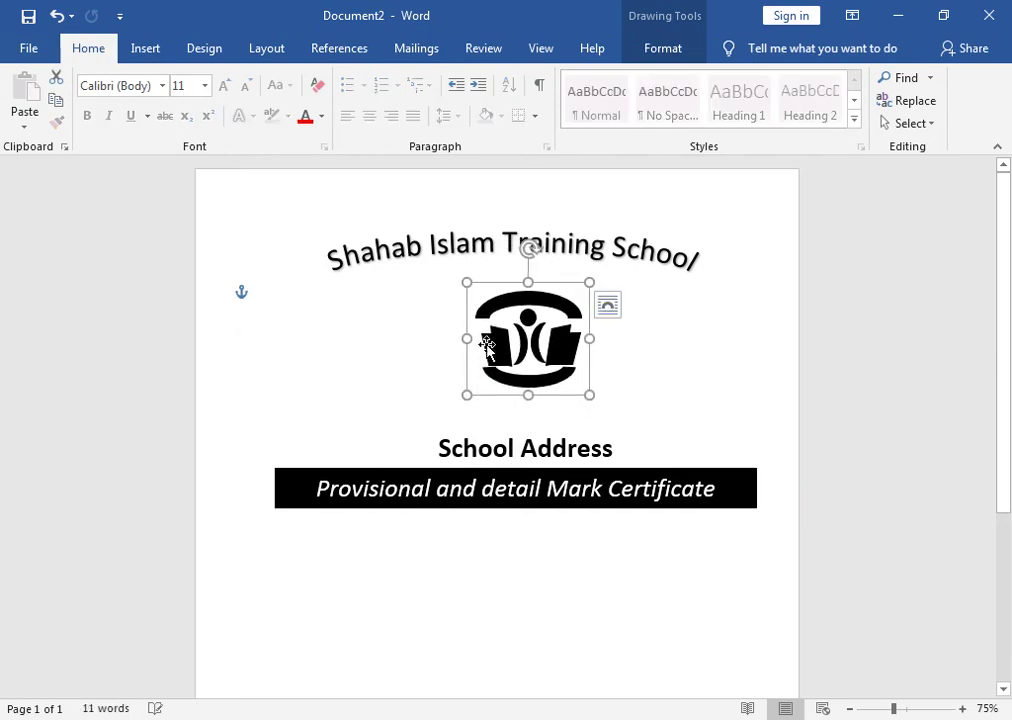
drag(497, 294, 458, 291)
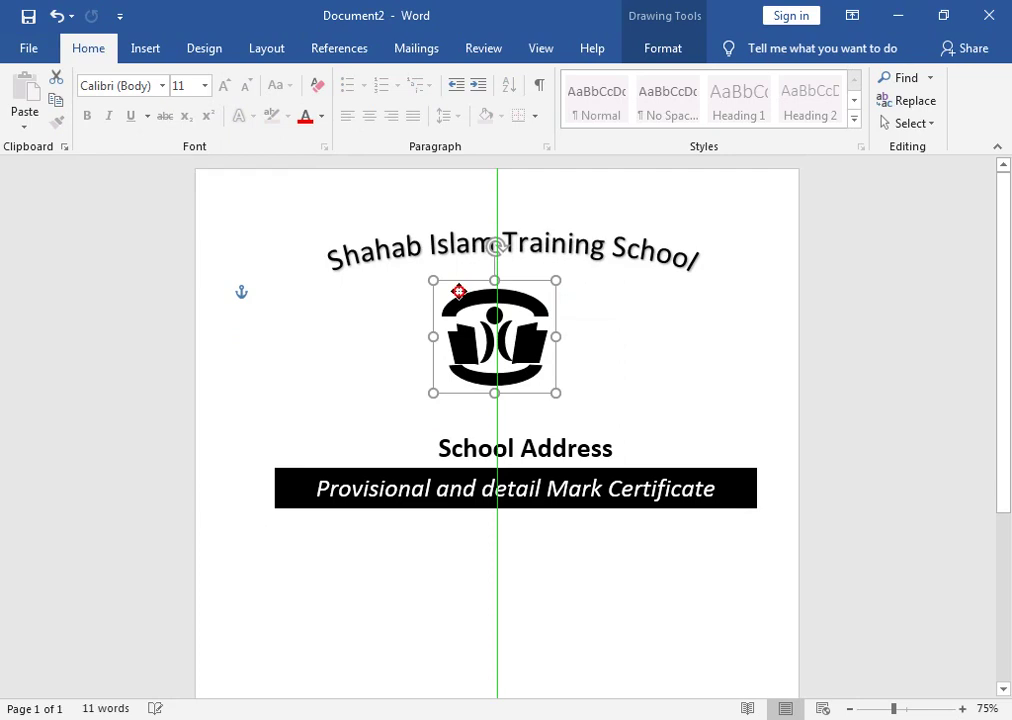
click(566, 448)
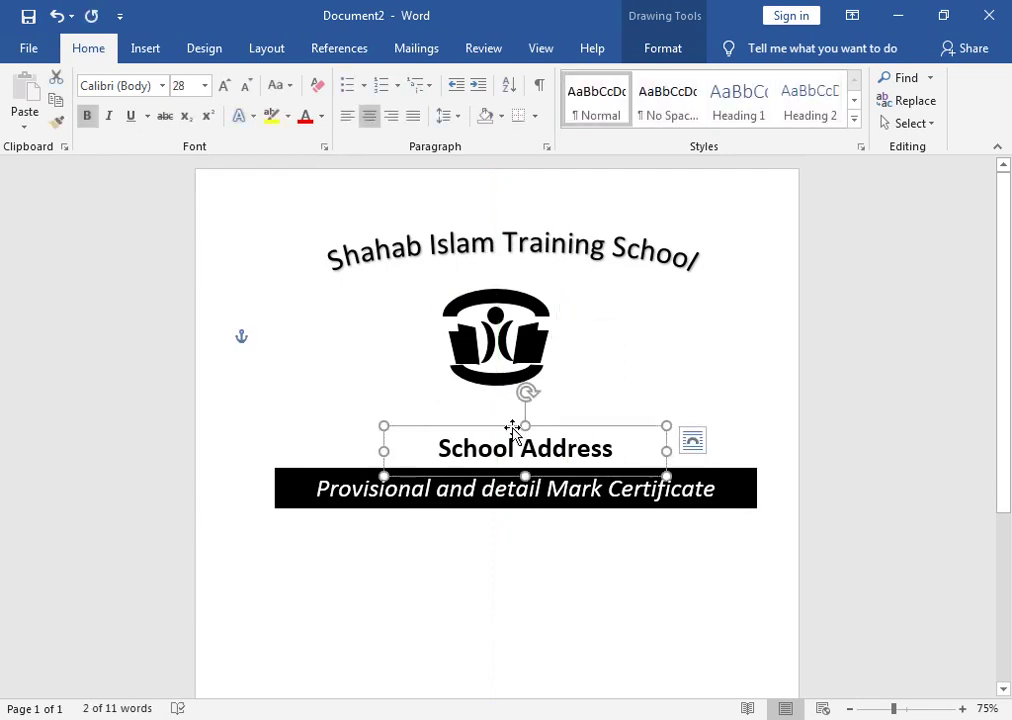
drag(527, 426, 500, 398)
drag(490, 472, 490, 448)
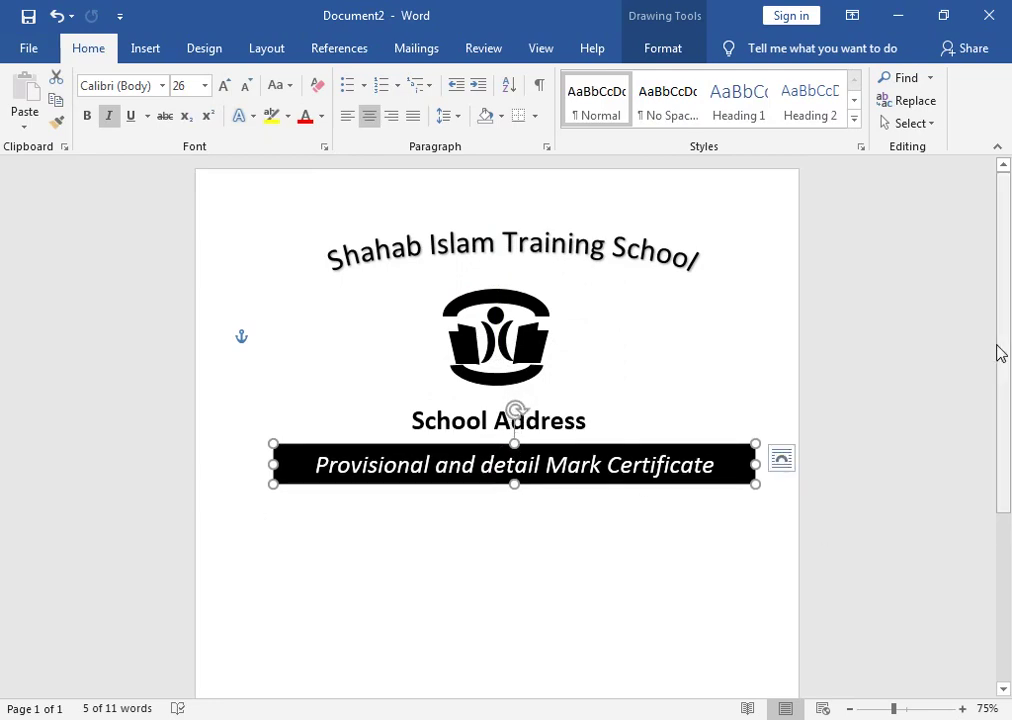
drag(1005, 366, 1005, 413)
click(397, 413)
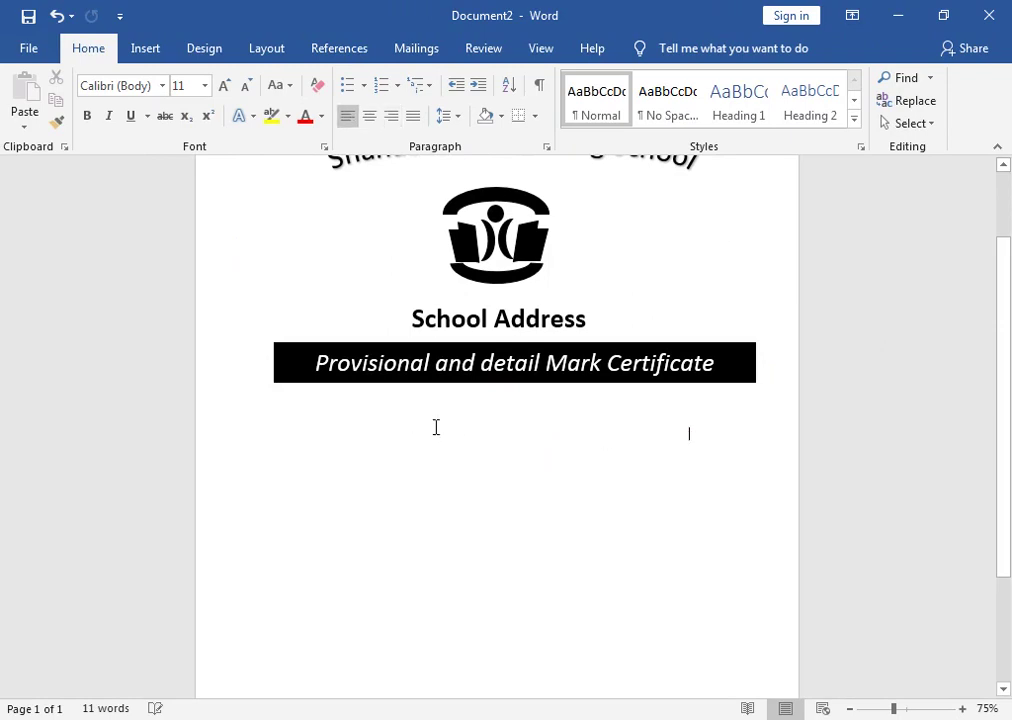
Type the Mr. / Mrs fill-in line on the empty line below the banner.
click(281, 408)
text(MR)
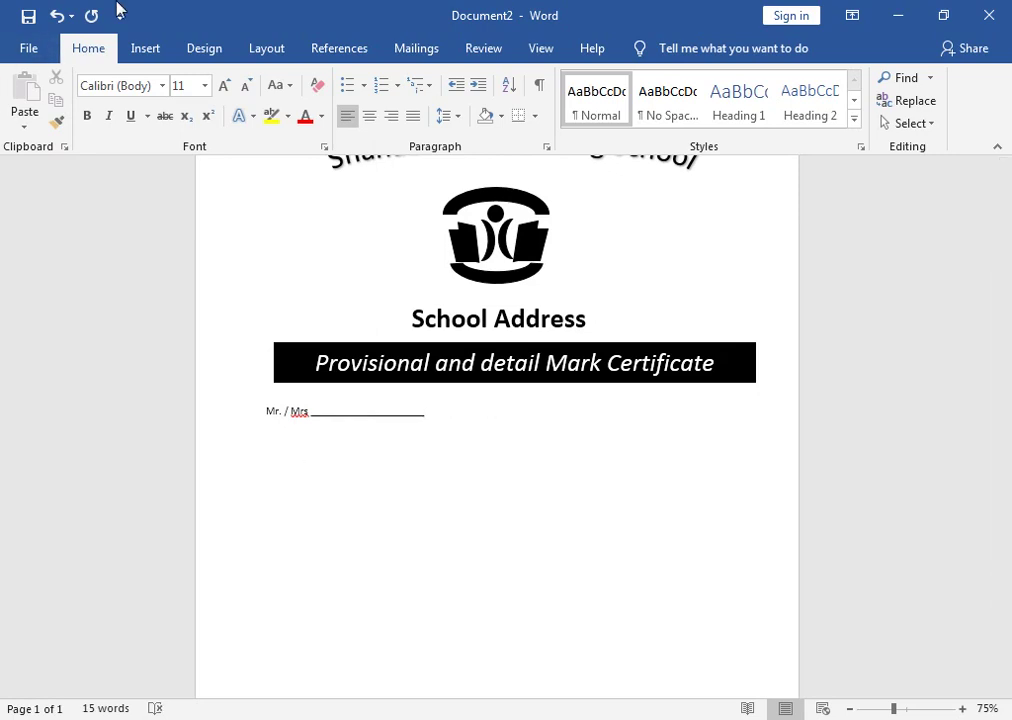
Draw a rounded rectangle to the right of the Mr. / Mrs line.
click(140, 48)
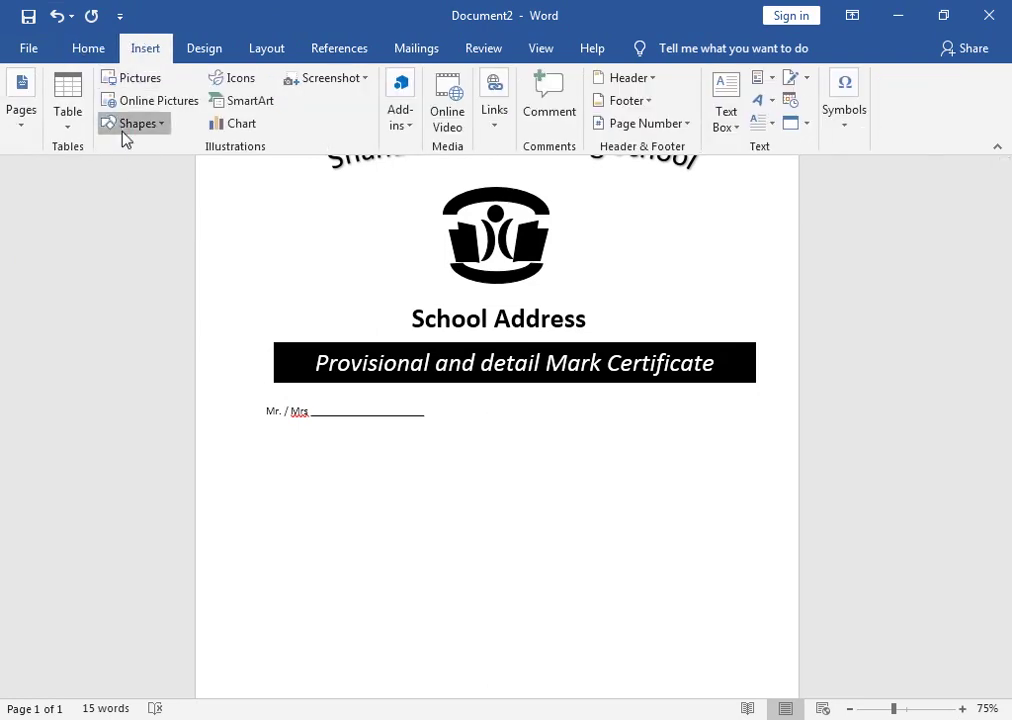
click(127, 125)
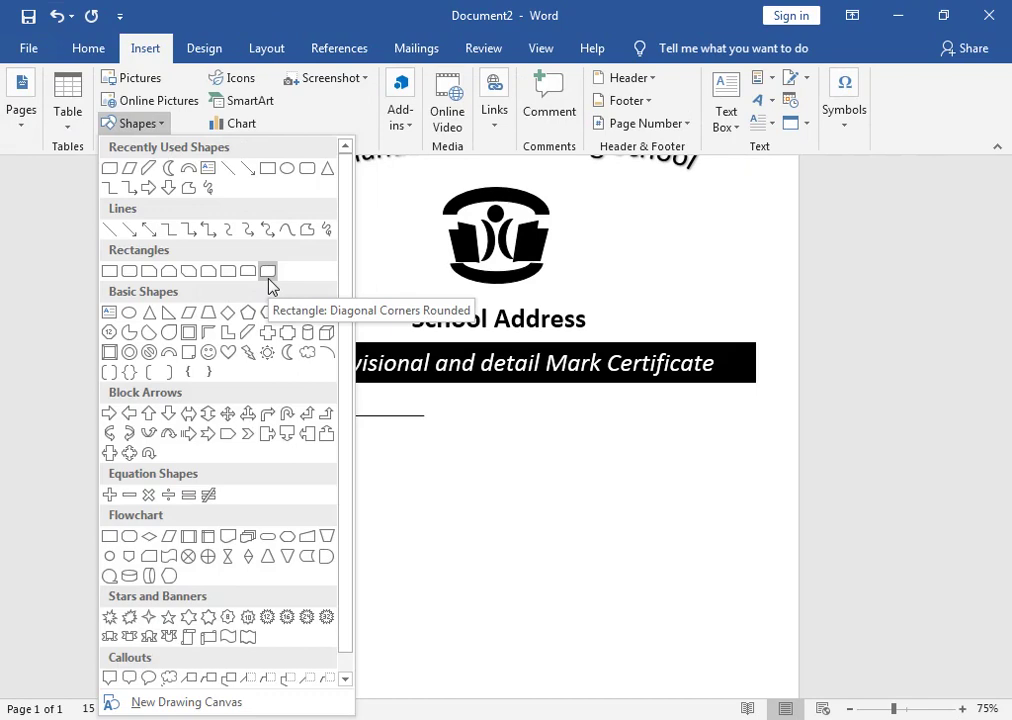
click(268, 271)
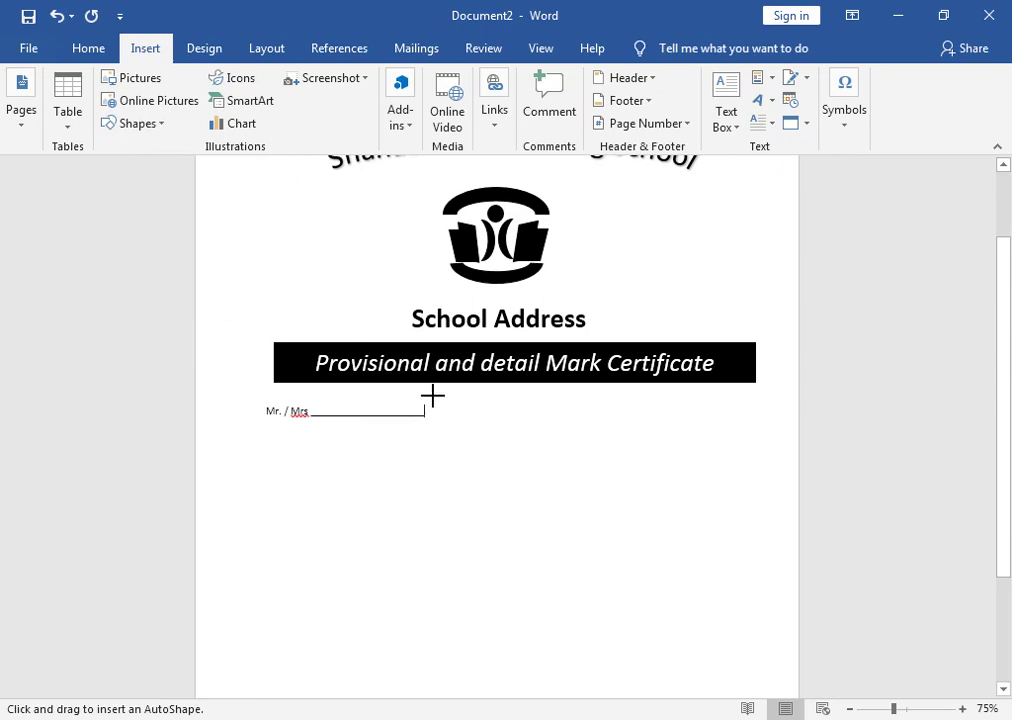
click(442, 395)
mouse_move(442, 395)
mouse_down()
mouse_move(606, 423)
mouse_move(578, 397)
mouse_up()
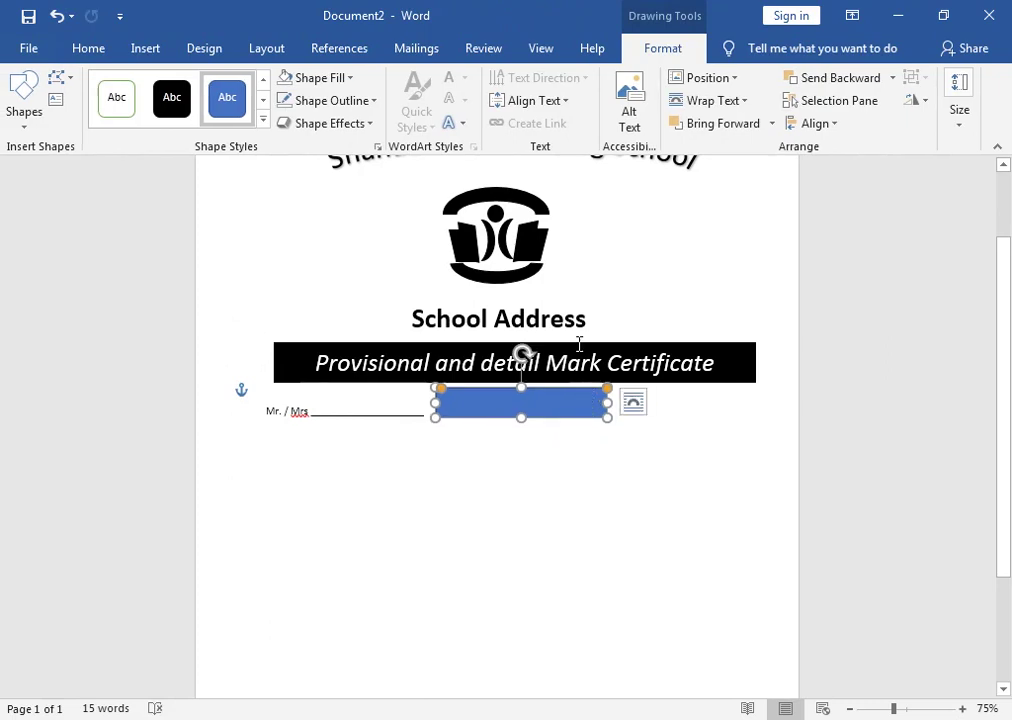
Give the rounded box no fill, a black outline and more rounded corners.
click(345, 78)
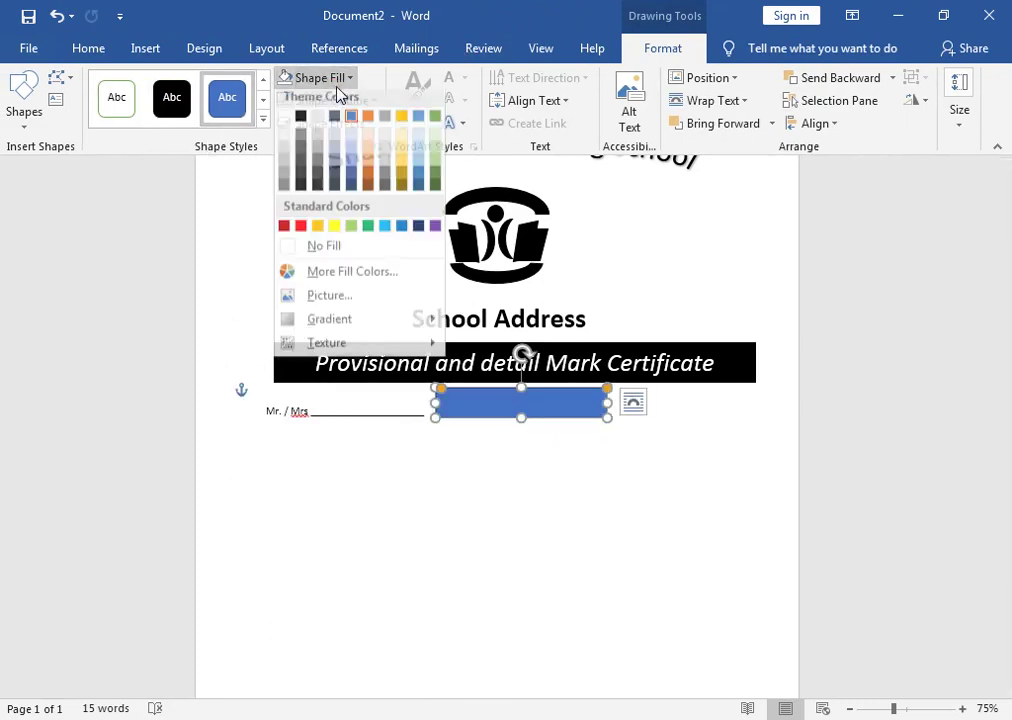
click(340, 254)
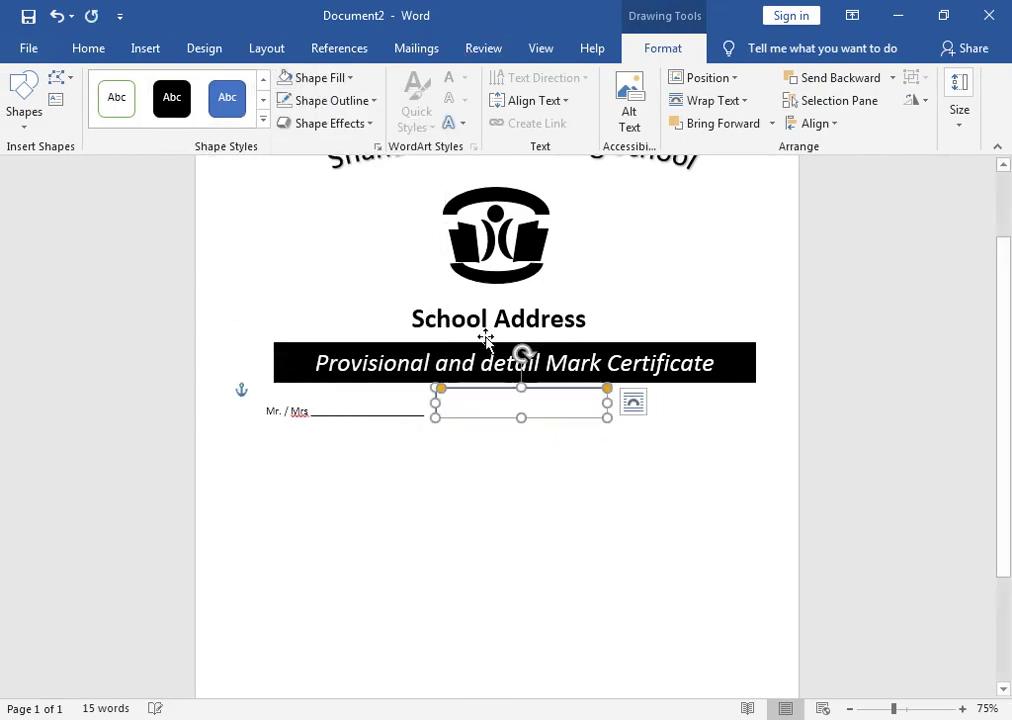
click(372, 101)
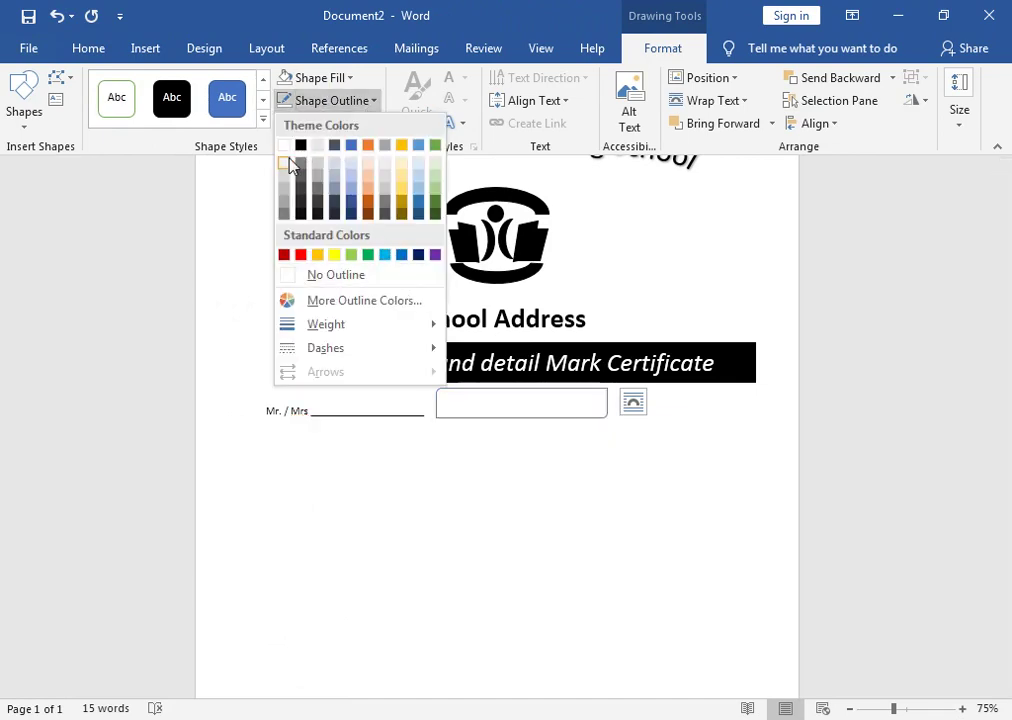
click(300, 148)
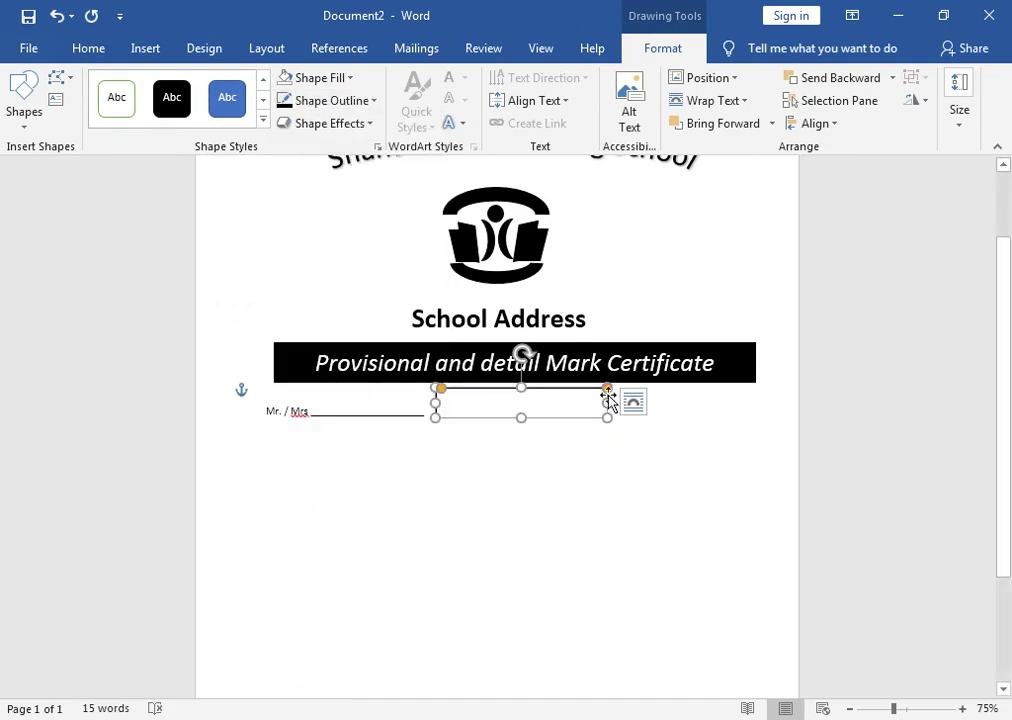
drag(607, 388, 608, 389)
drag(442, 389, 448, 389)
Make the rounded box ready to take text inside it.
right_click(466, 405)
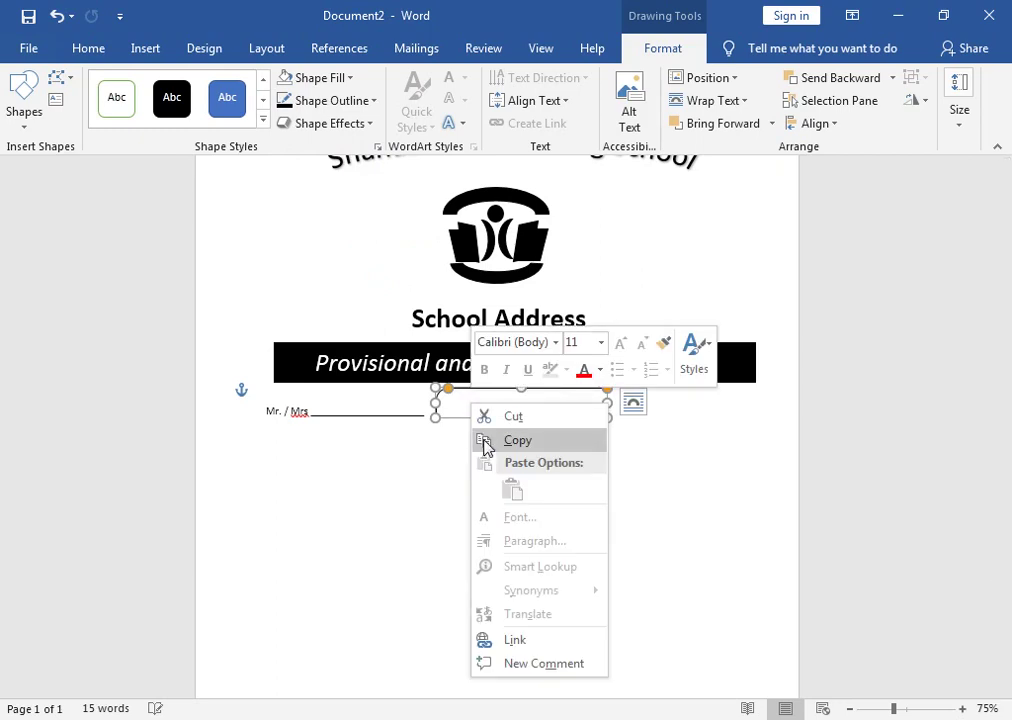
click(448, 425)
right_click(448, 422)
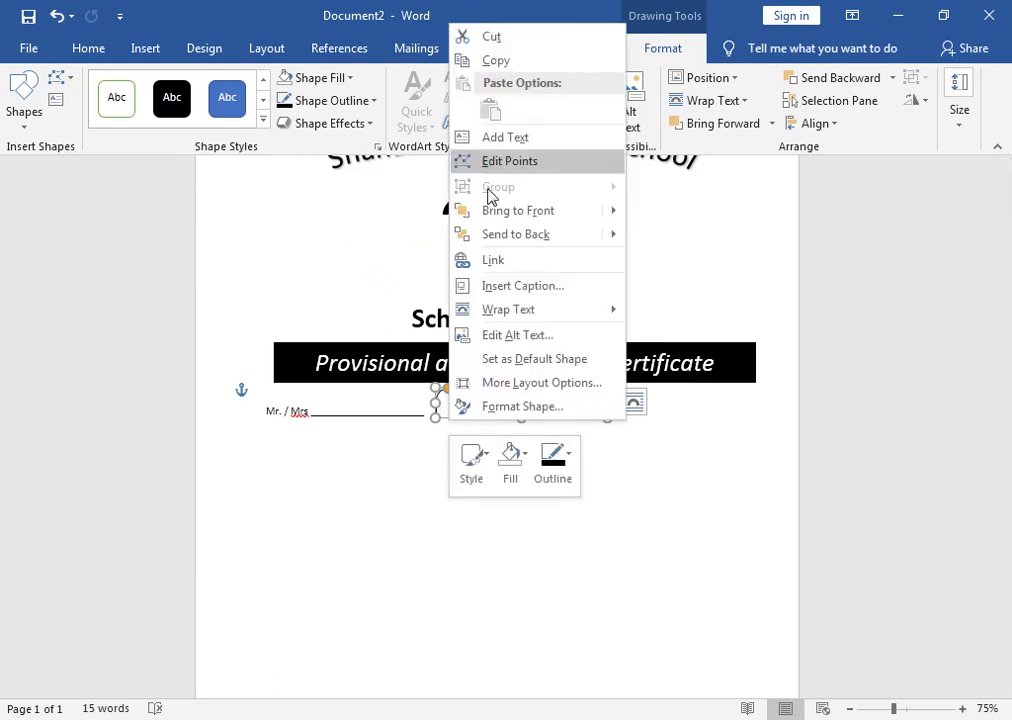
click(488, 136)
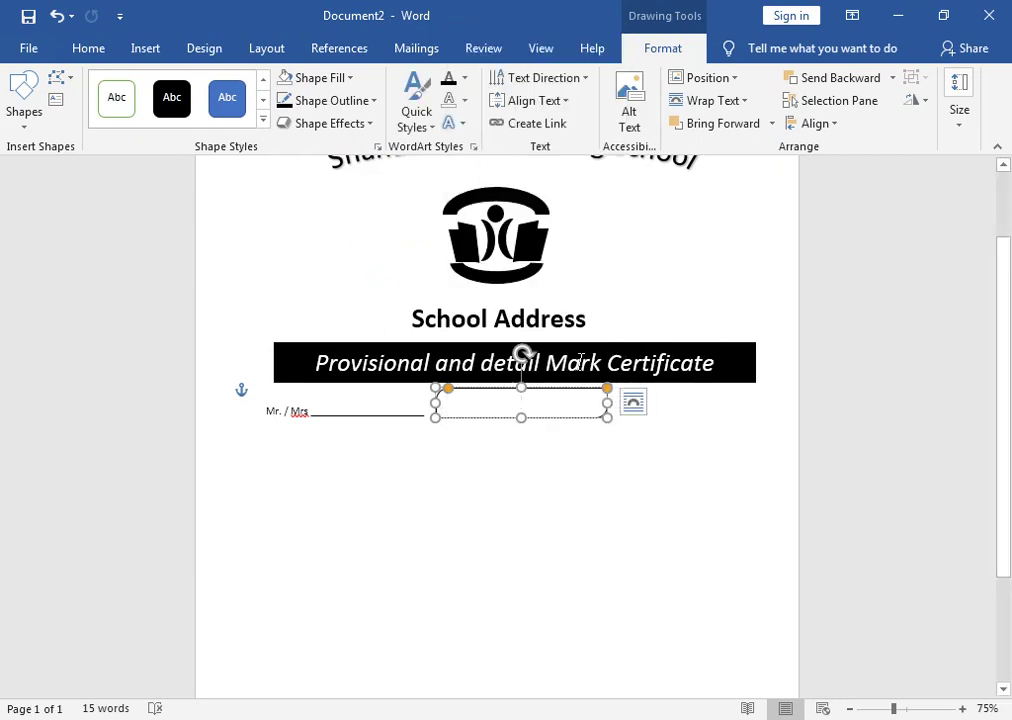
Type the label text in the rounded box and choose its text colour.
text(a)
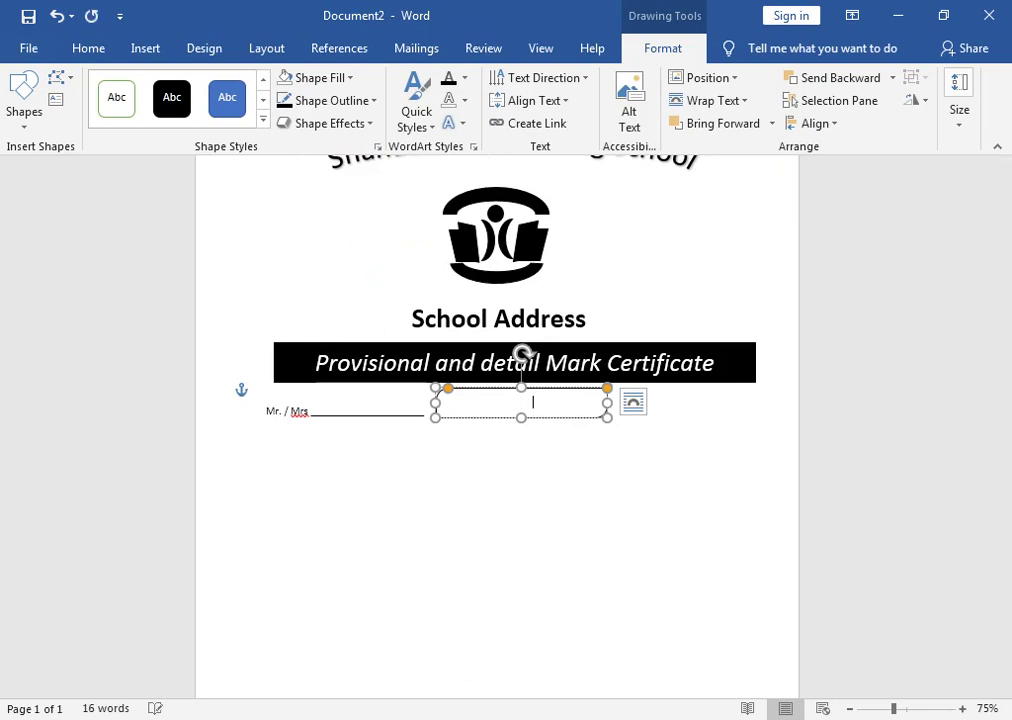
text( a)
click(465, 80)
click(453, 158)
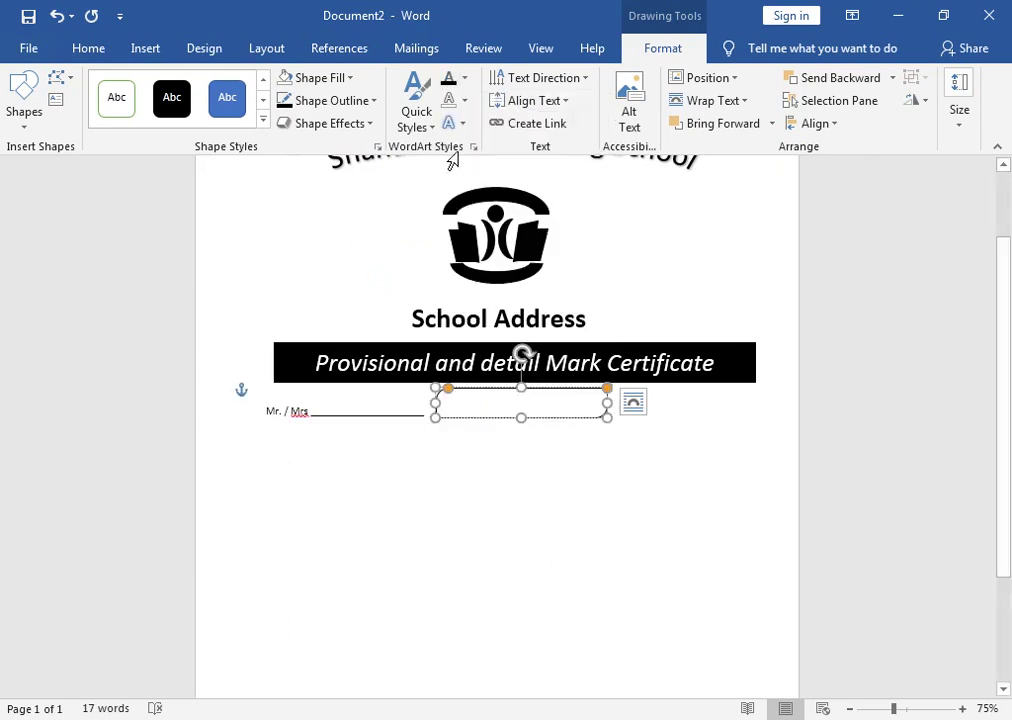
click(466, 80)
click(474, 149)
click(465, 78)
click(463, 145)
Centre the ROLL NO text, enlarge it to 14 pt and make it bold.
drag(530, 425, 610, 483)
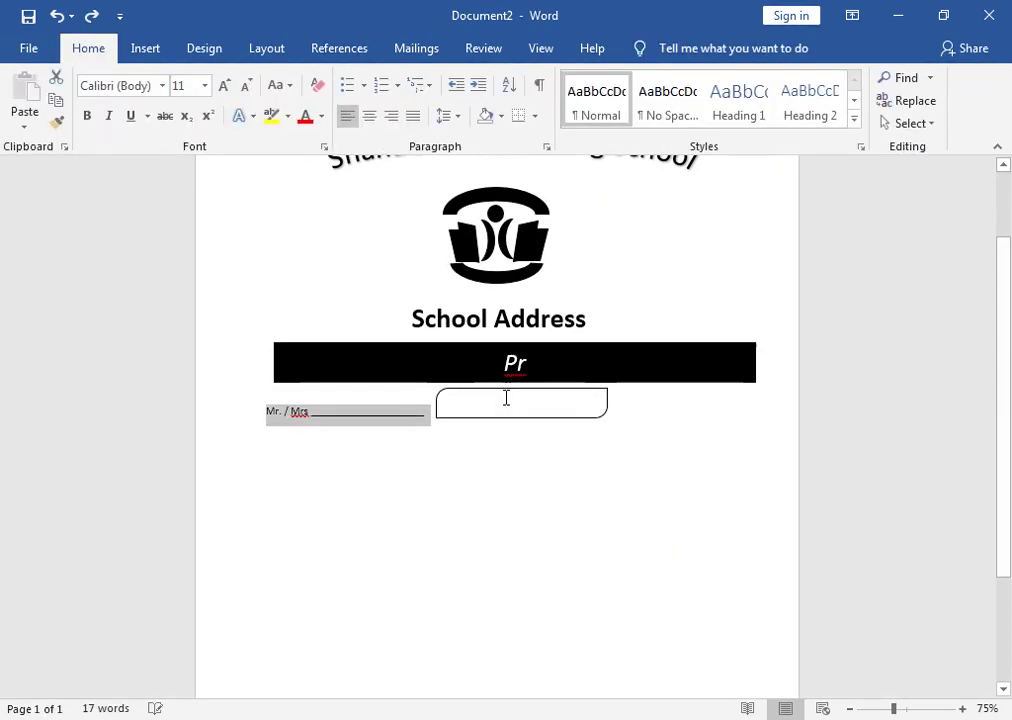
click(506, 415)
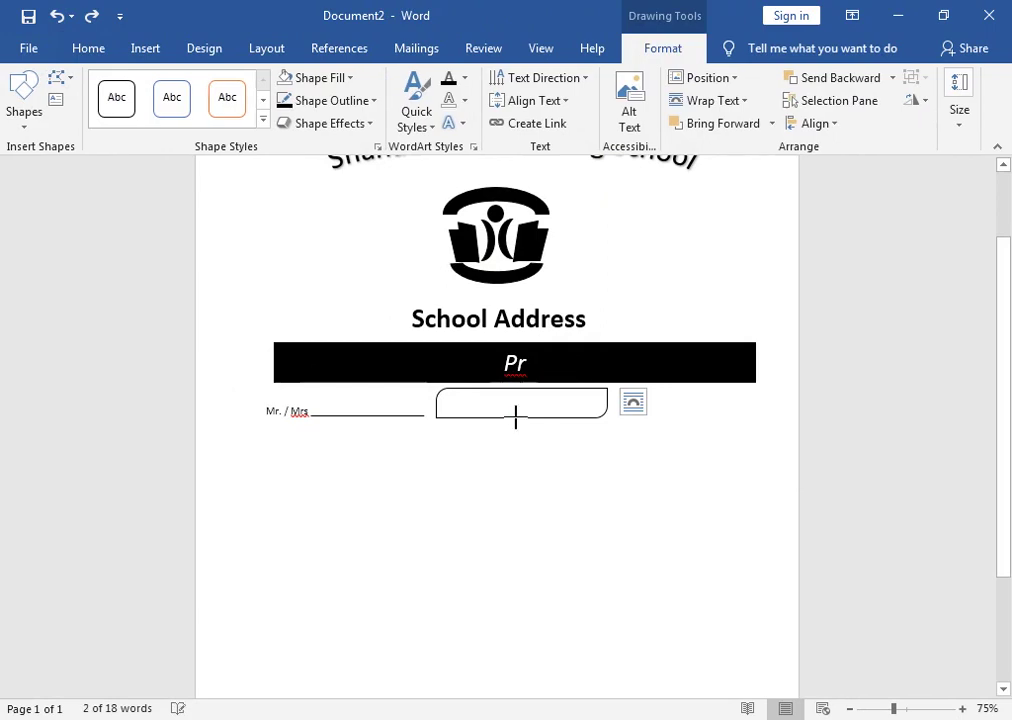
click(534, 456)
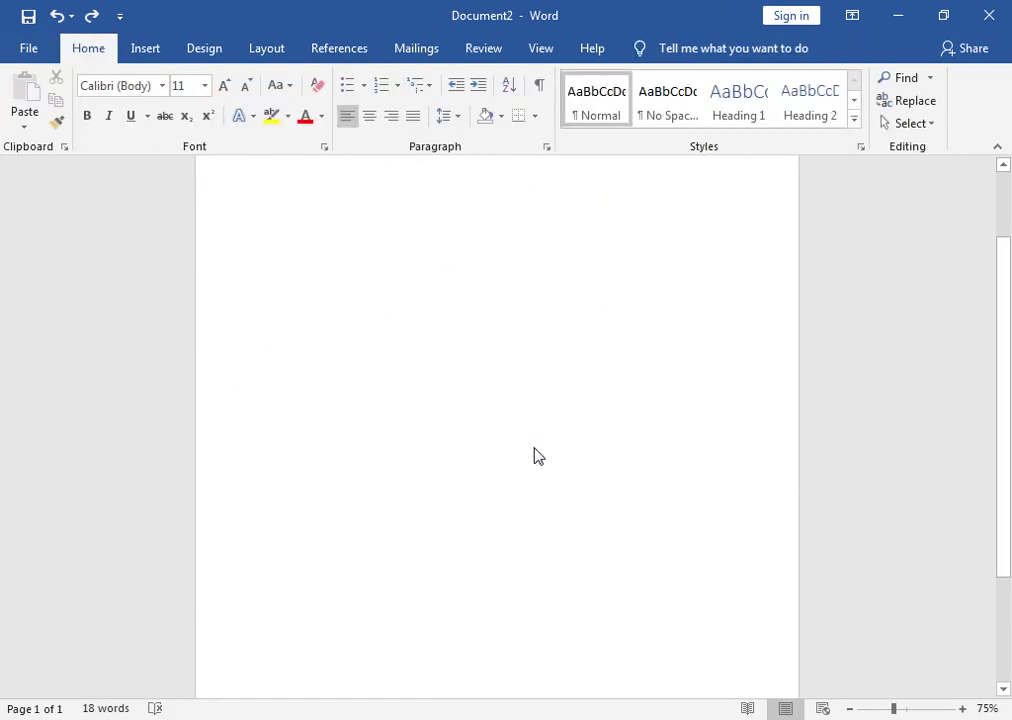
click(1006, 190)
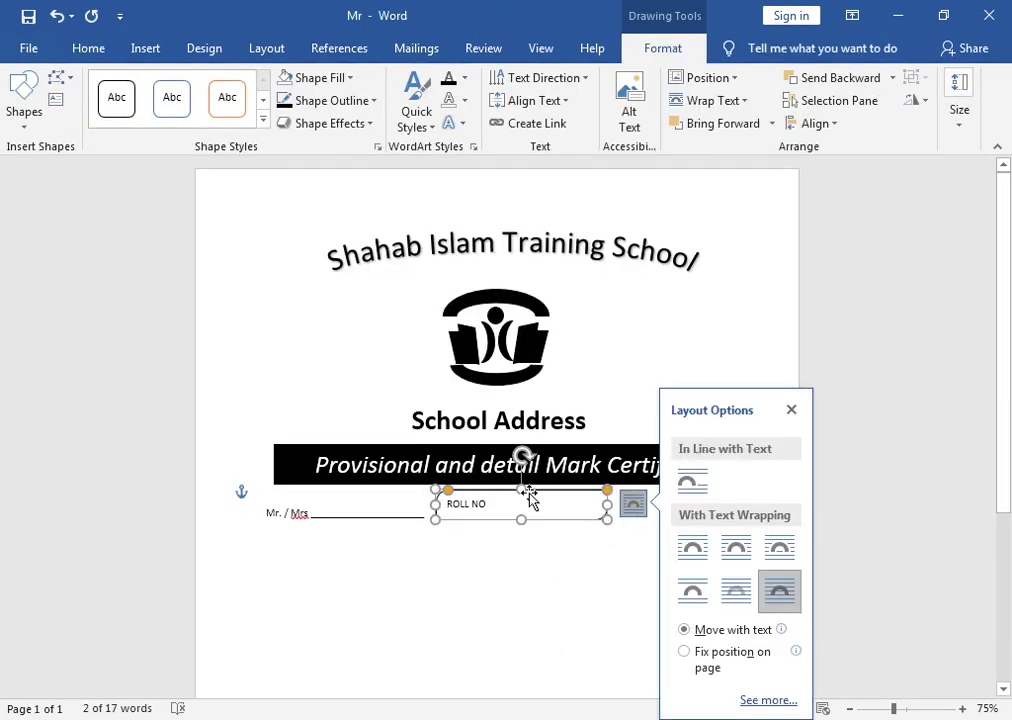
click(78, 49)
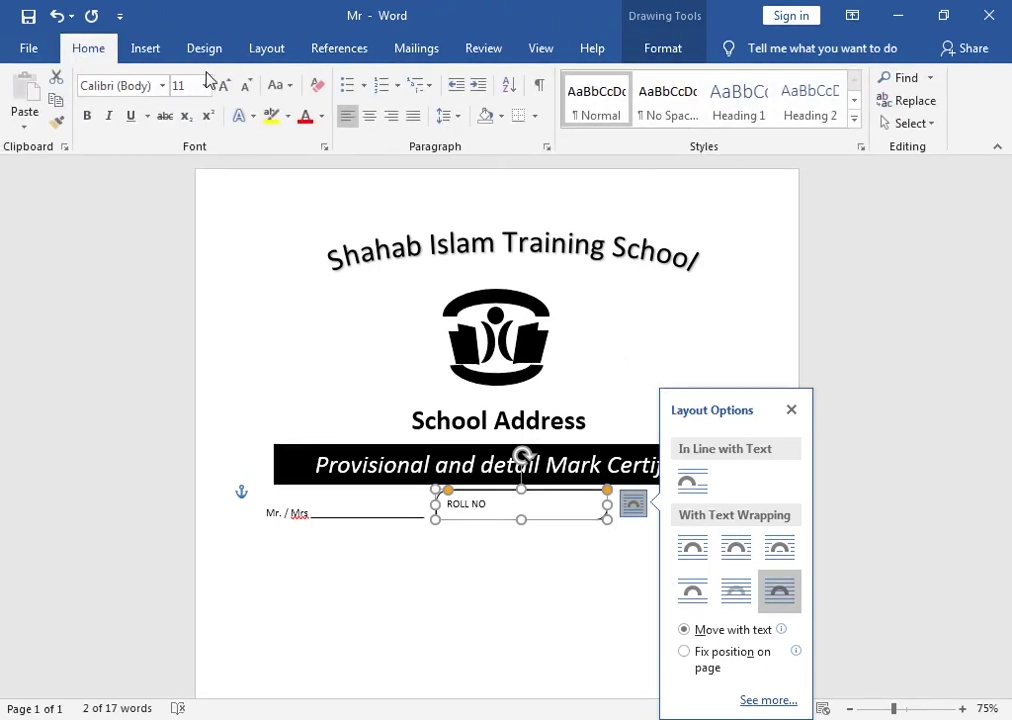
click(375, 118)
click(225, 86)
click(226, 86)
click(87, 116)
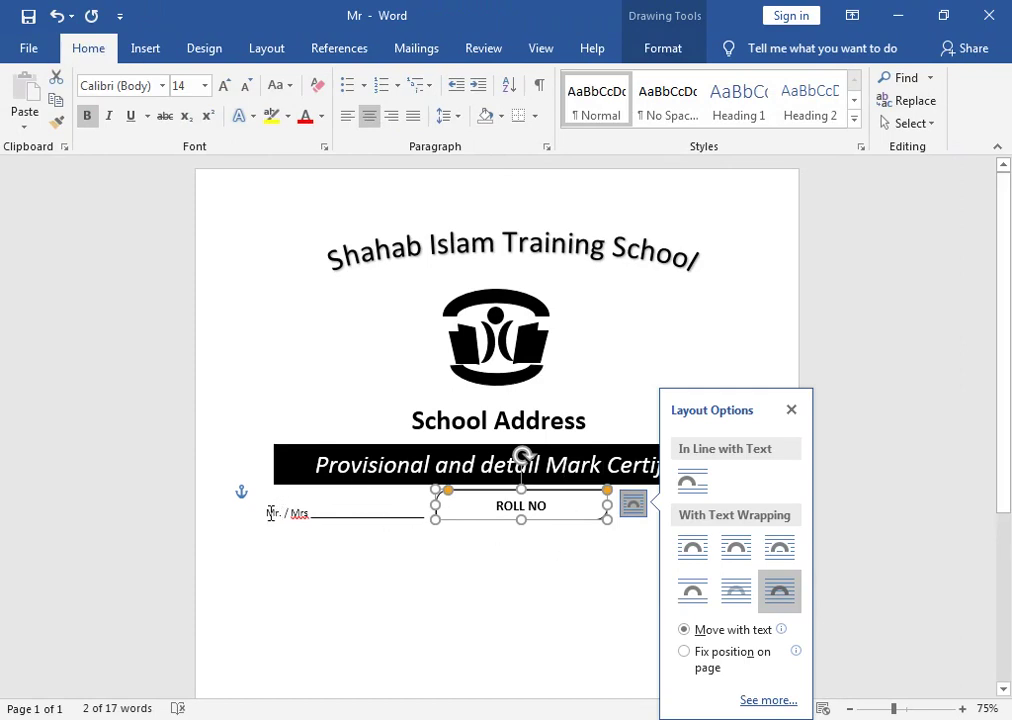
Select the Mr. / Mrs line and delete it.
click(270, 511)
drag(270, 511, 361, 510)
key(ctrl+c)
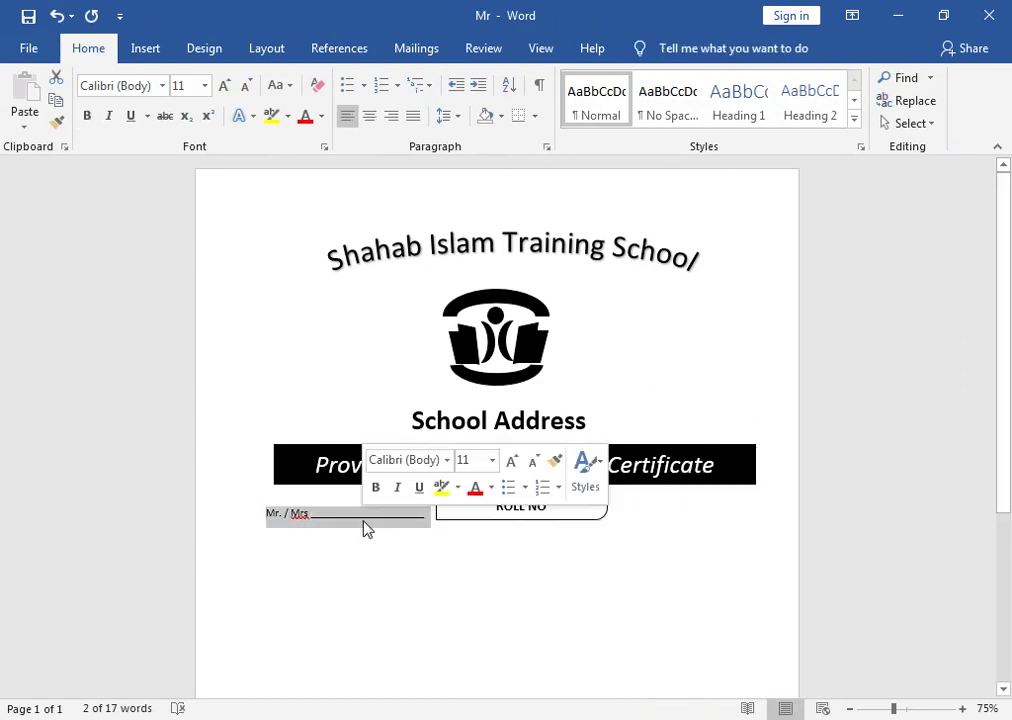
key(Delete)
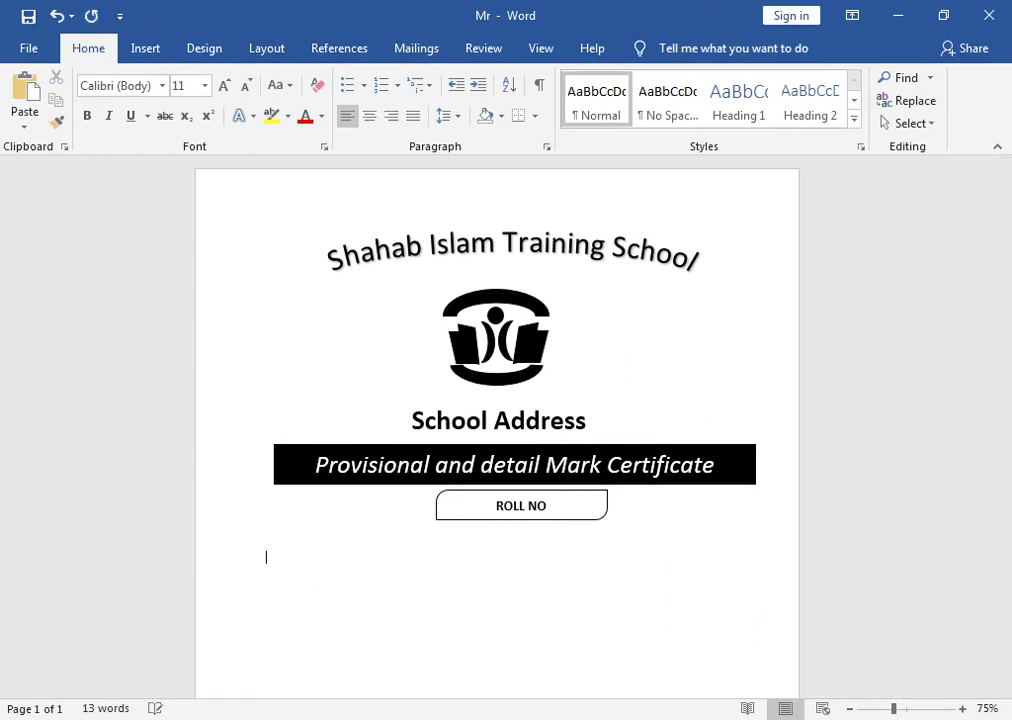
Paste the Mr. / Mrs line lower down and add Examination Hall____ and Class____ blanks beside ROLL NO.
key(ctrl+v)
click(283, 509)
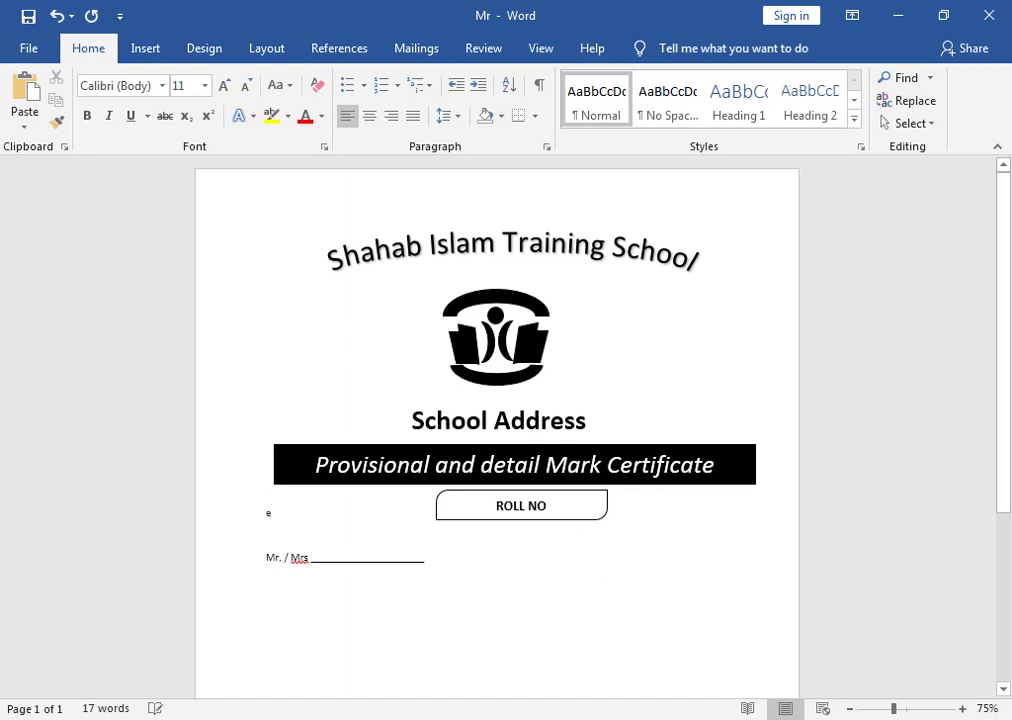
text(a)
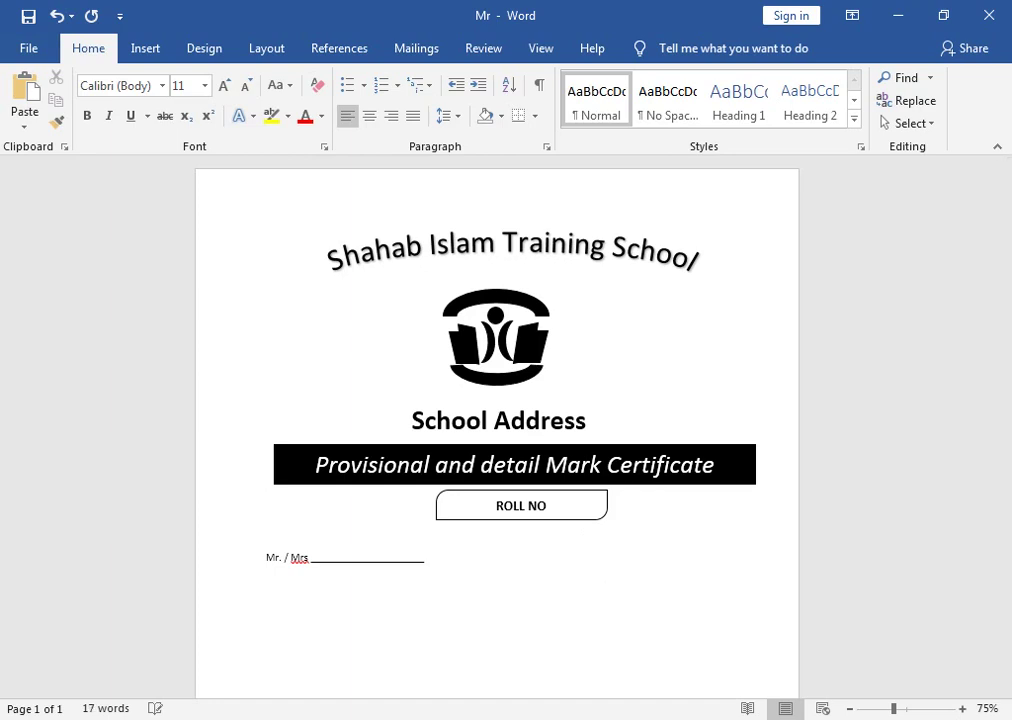
text(Examination Ha)
text(ll____________)
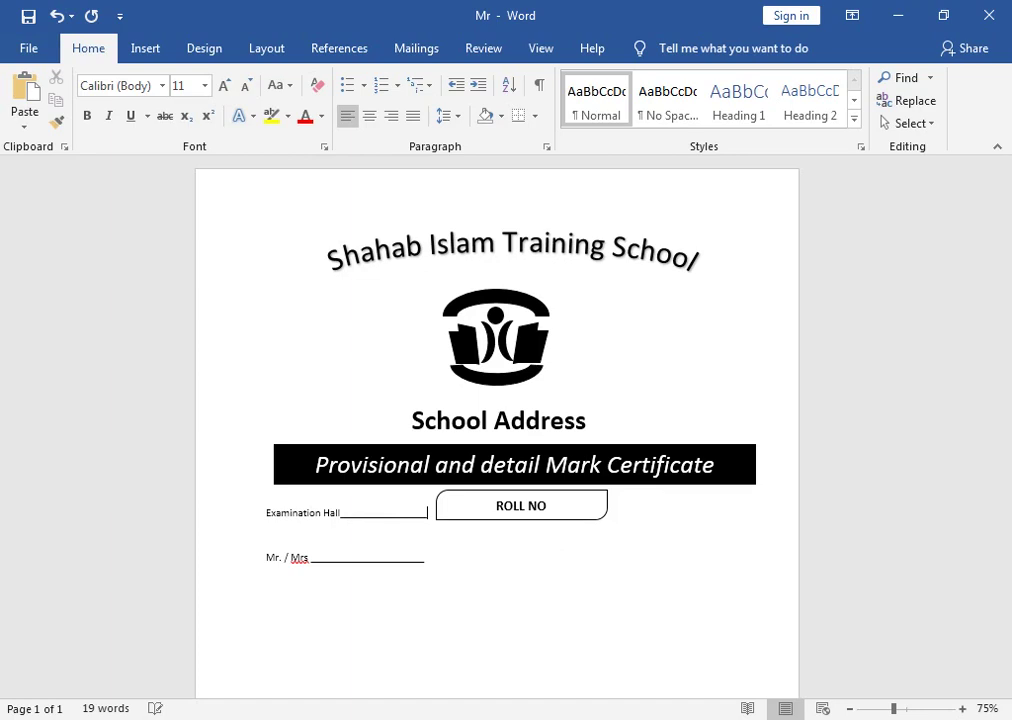
double_click(676, 512)
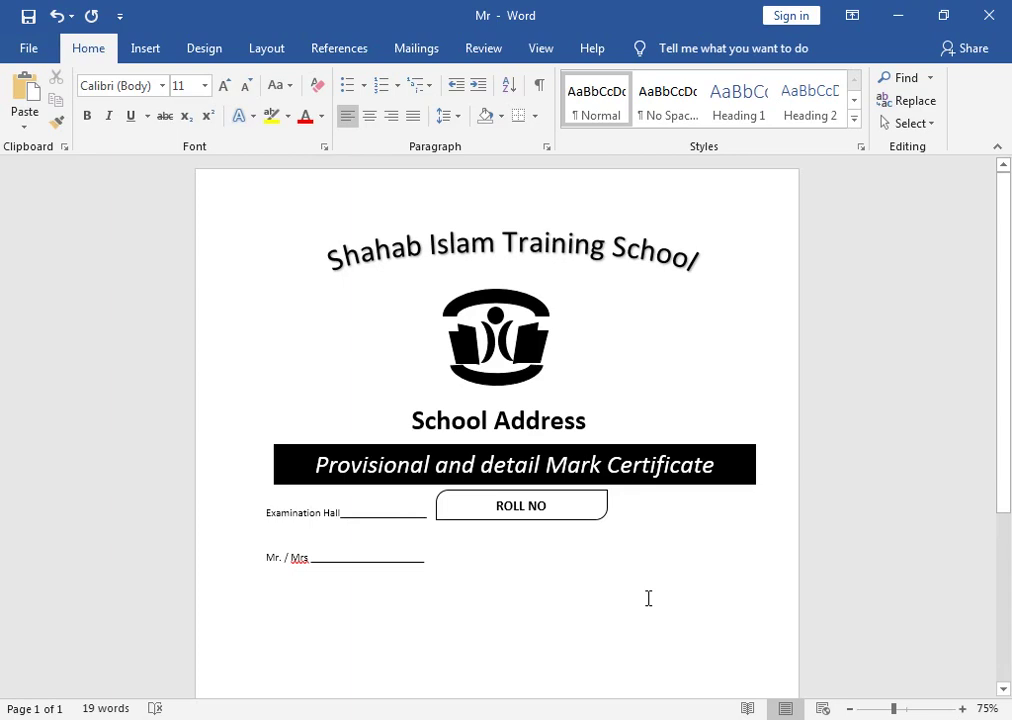
text(Class)
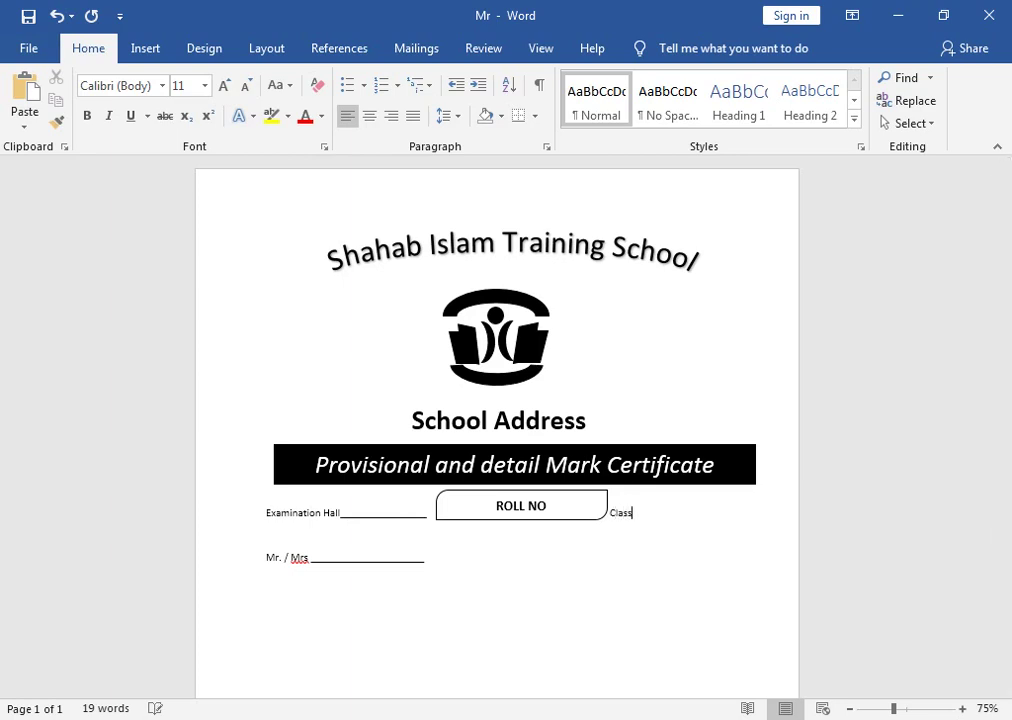
text(____)
text(______)
text(__)
Add a blank line ending 'Son/Daughter OF____', correcting the Doughter misspelling.
key(Return)
key(BackSpace)
key(BackSpace)
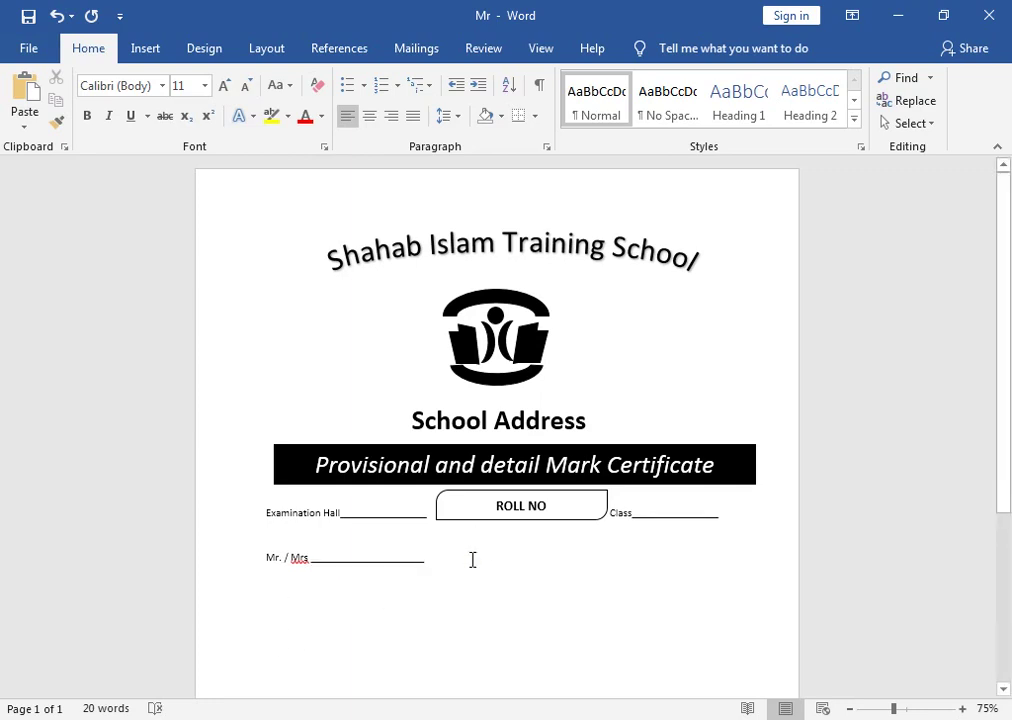
text(________________)
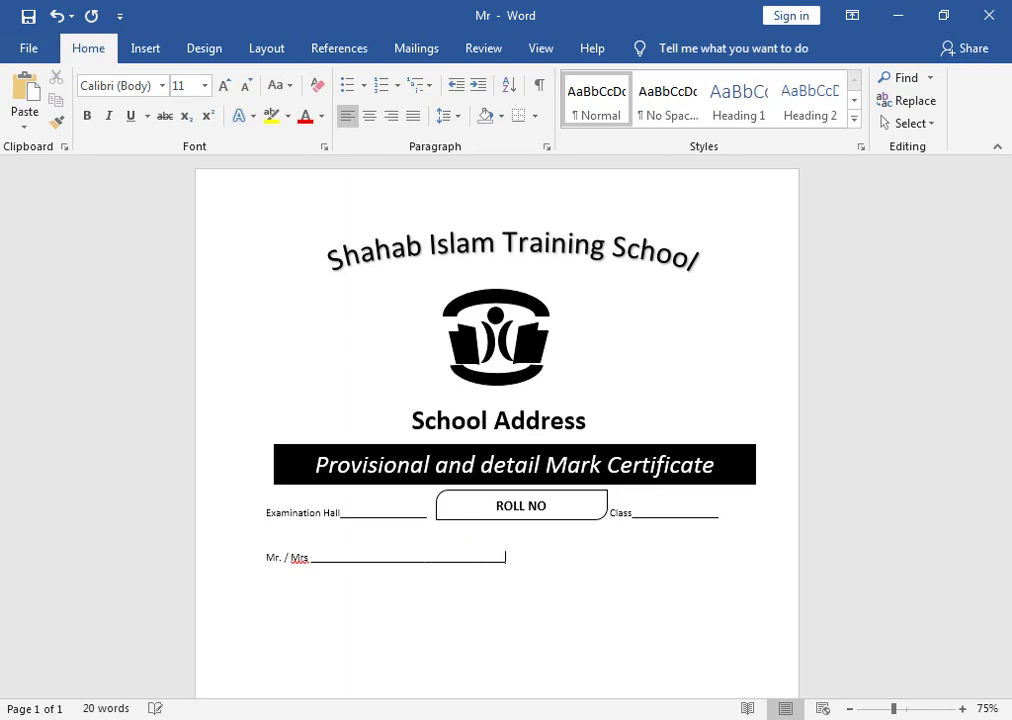
text(______)
text(Son/)
text(Doughter)
text( OF)
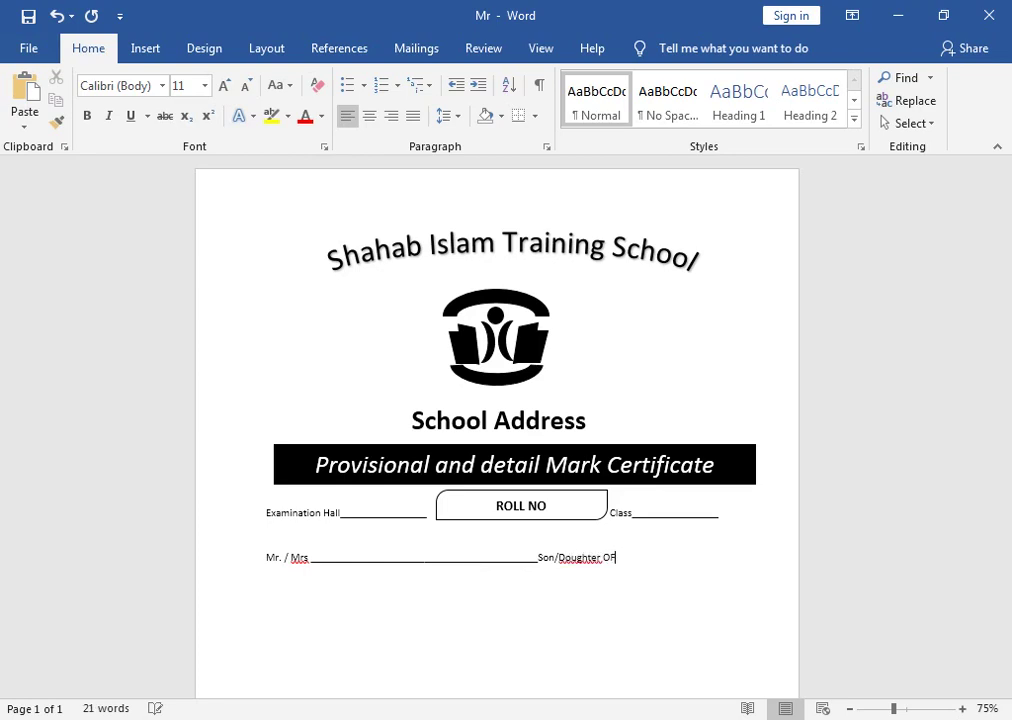
right_click(571, 557)
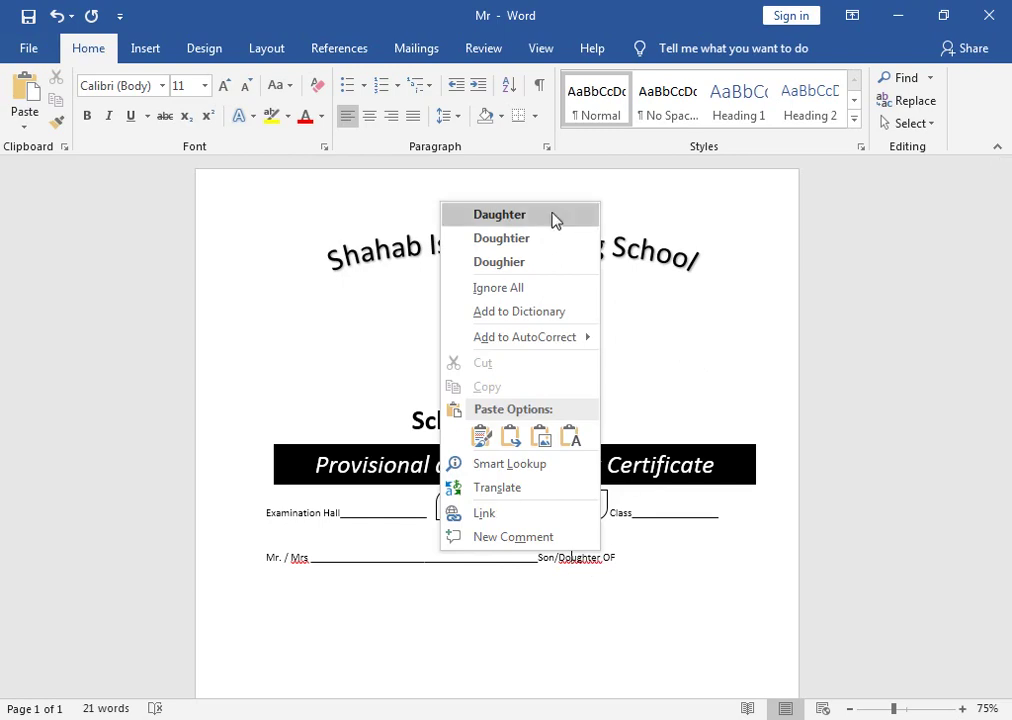
click(500, 214)
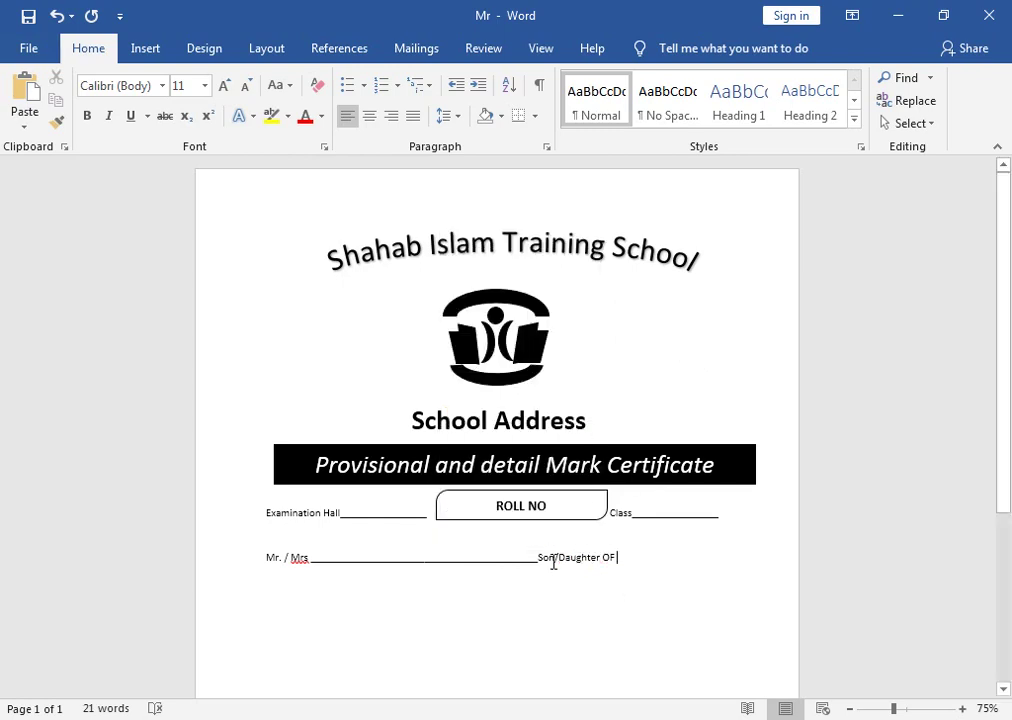
text(____________________)
key(BackSpace)
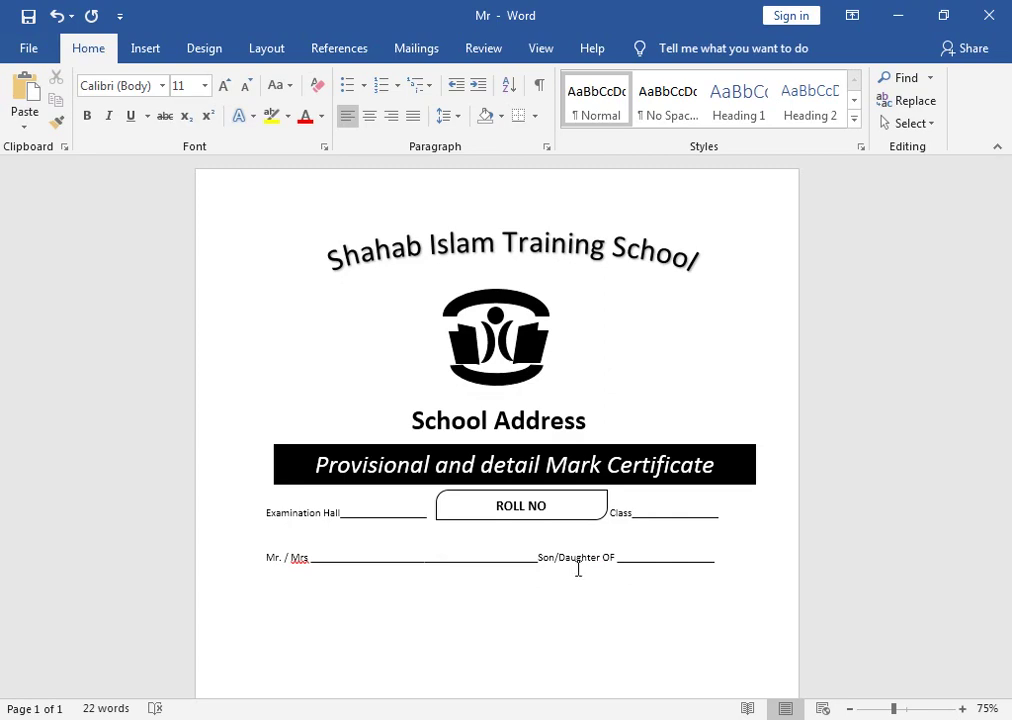
Add the 'Has Secured the Marks Shown against Each subject in the ____ Class' line, fixing Classs.
text(HAs)
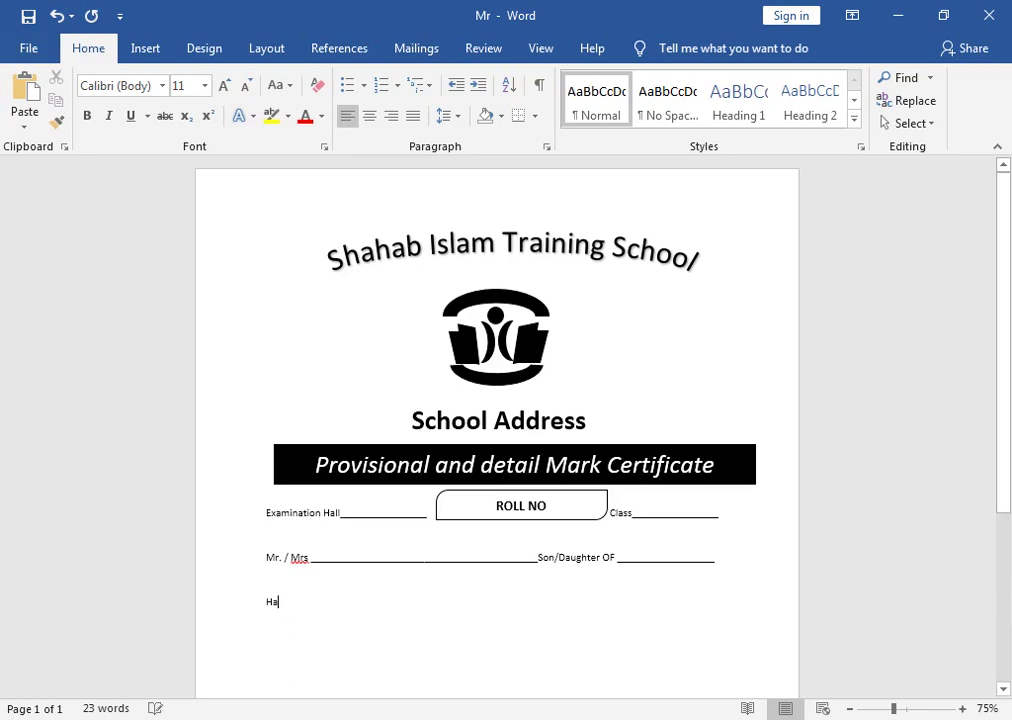
text(s)
text( Secured)
text( the )
text(M)
text(ark Sho)
text(wn)
text(ainst)
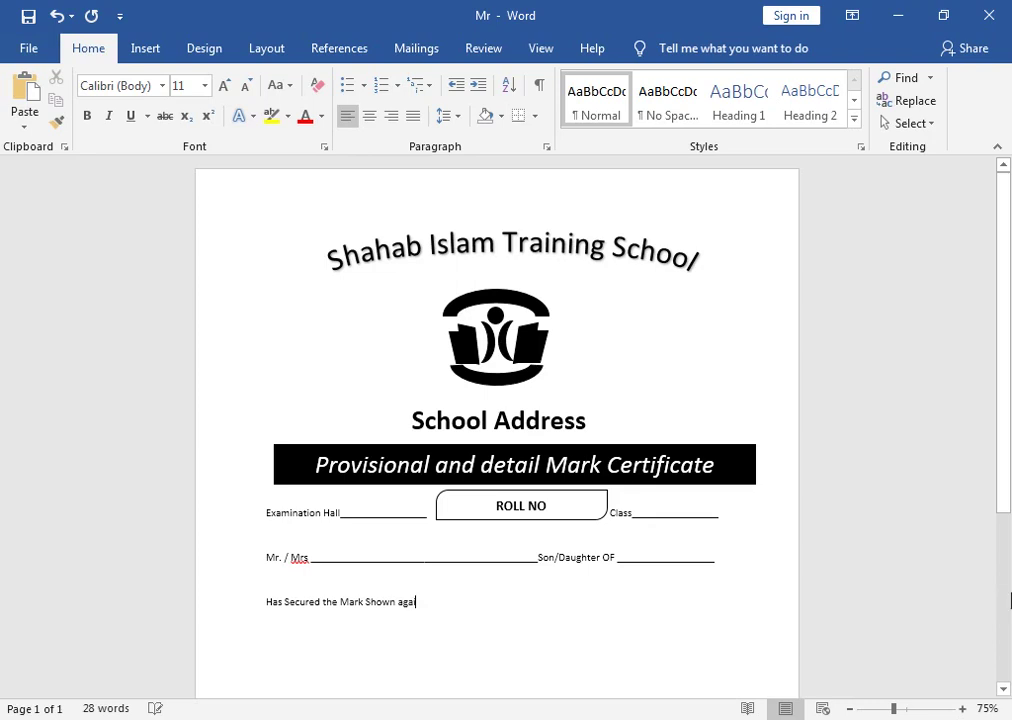
text( Each subject)
text( in the )
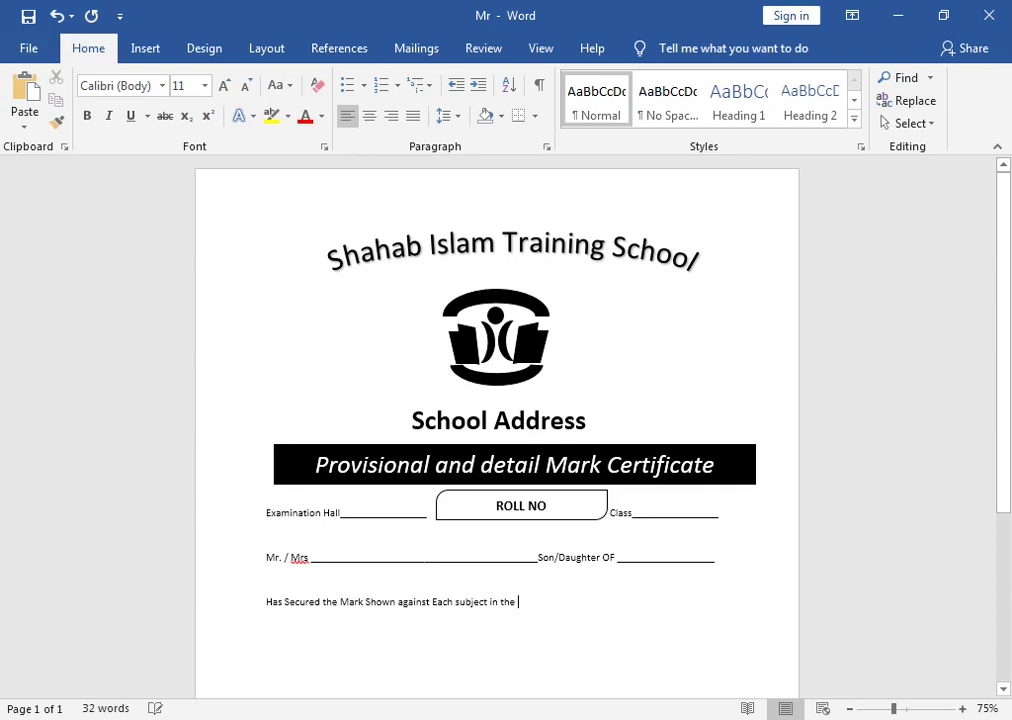
text(__________)
text(______________ Classs)
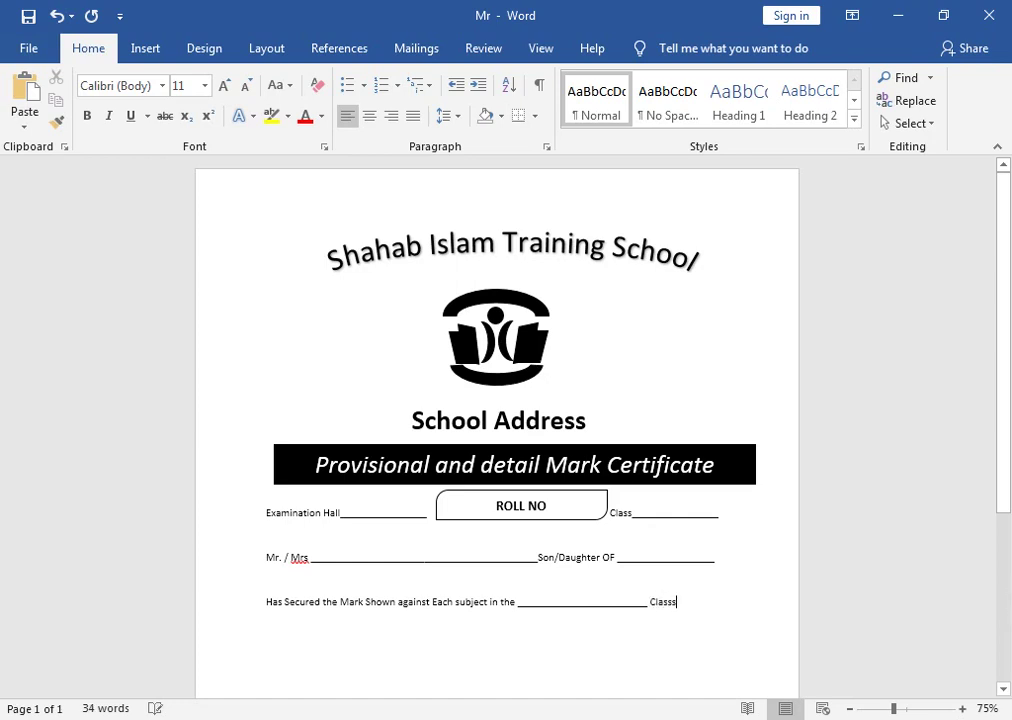
key(Return)
right_click(665, 603)
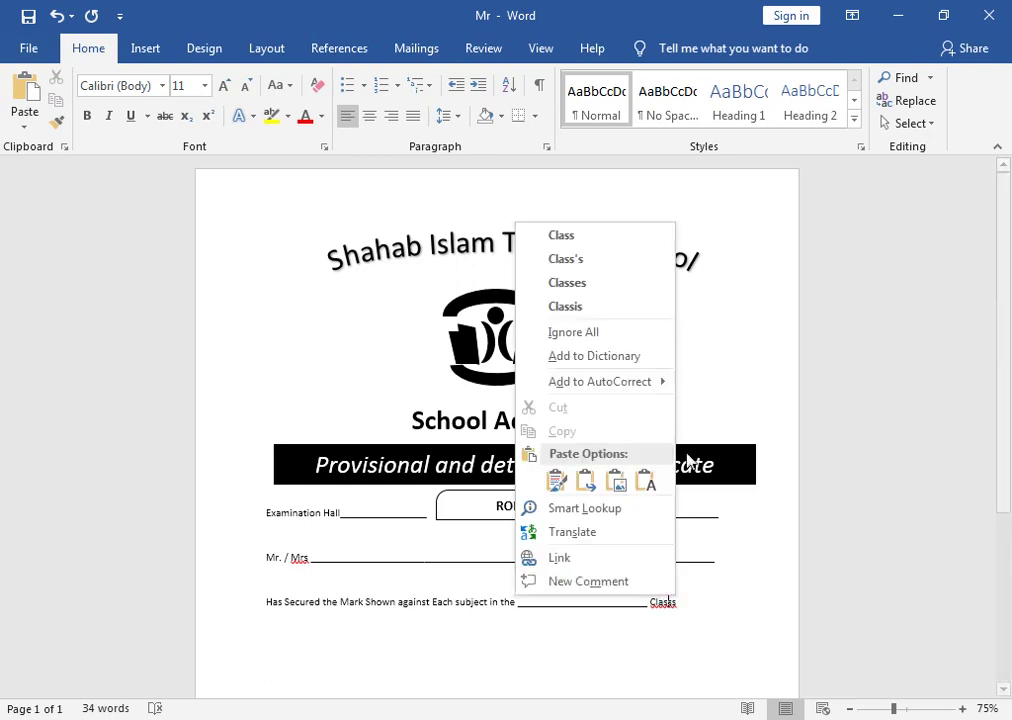
click(580, 236)
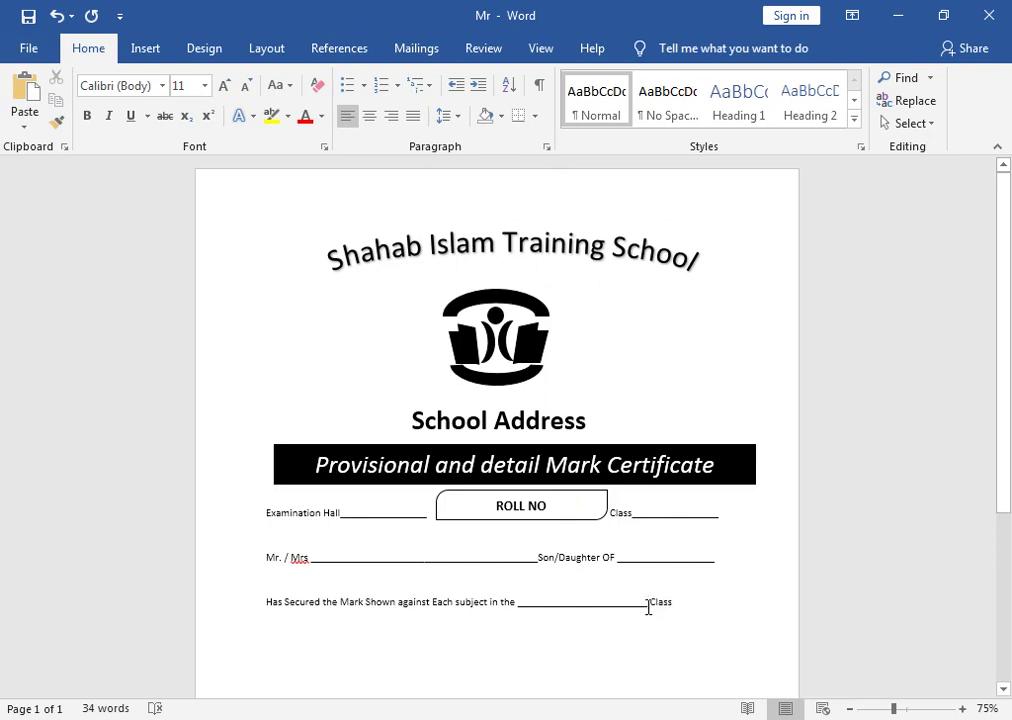
text(__________)
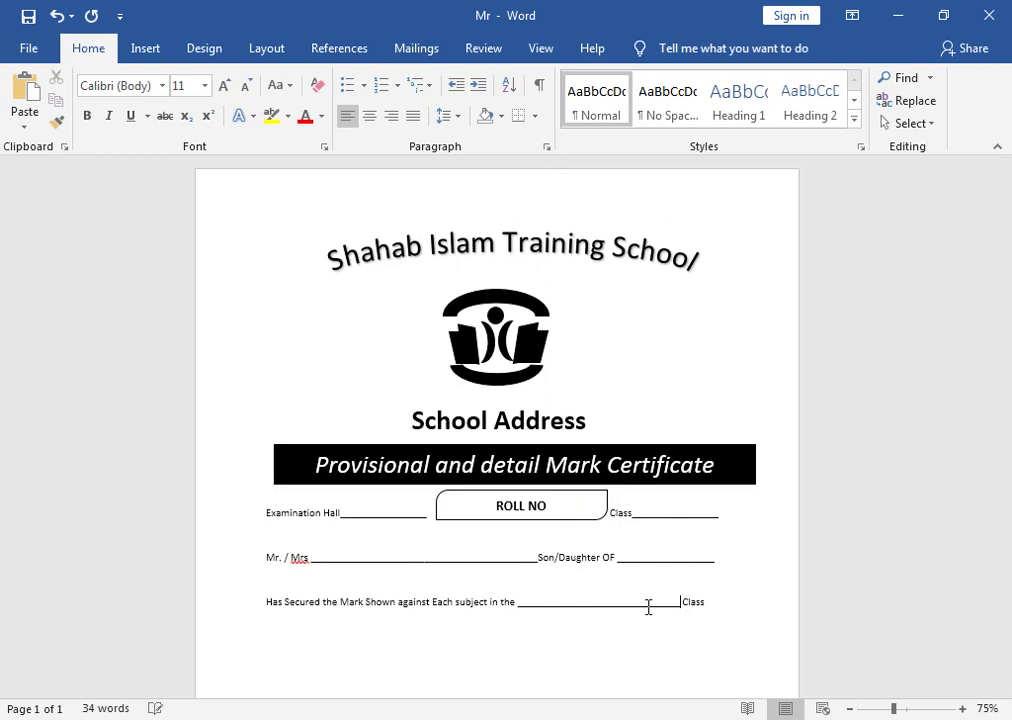
Add an 'Examination Held in the Month of ____' line below the Class line.
click(713, 602)
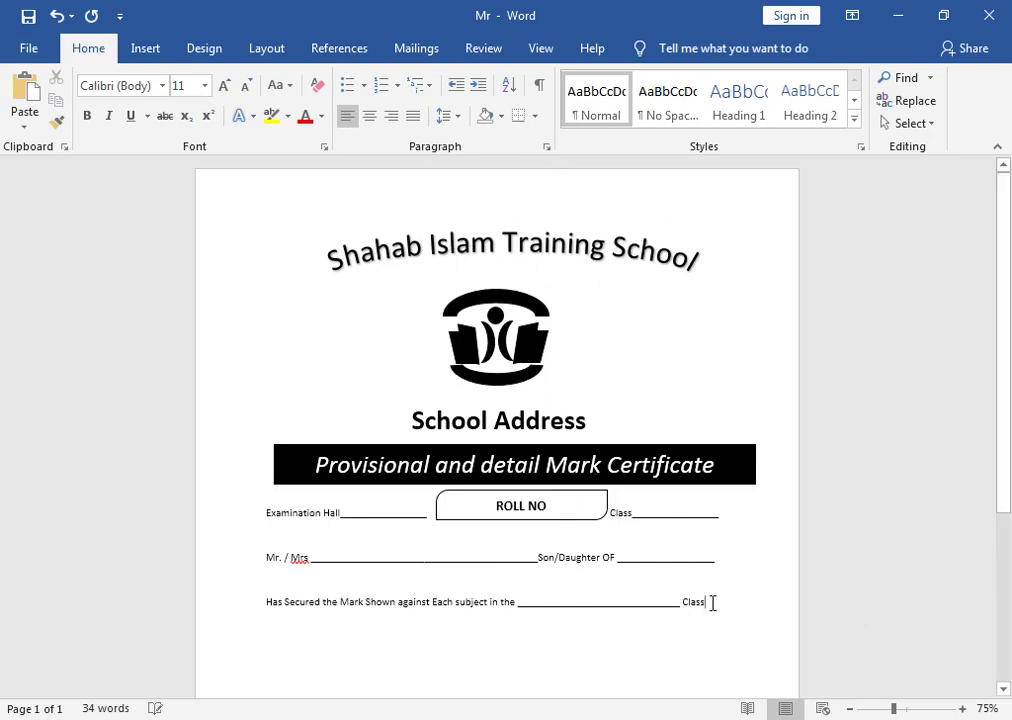
key(Return)
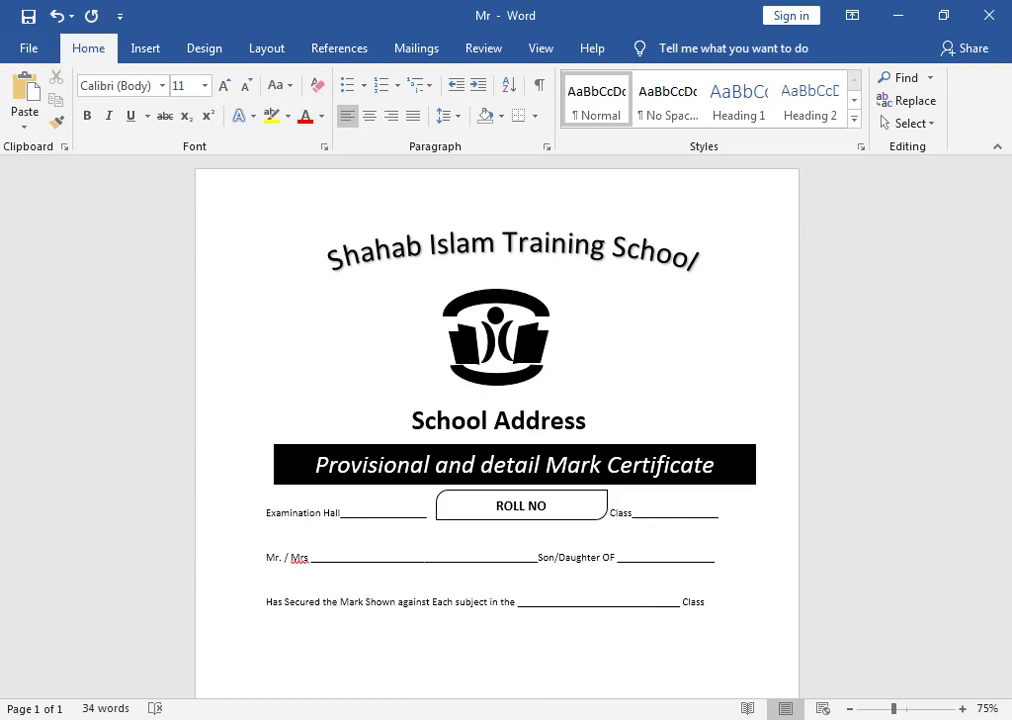
text(Exa)
text(mination )
text(Hel)
text(din the)
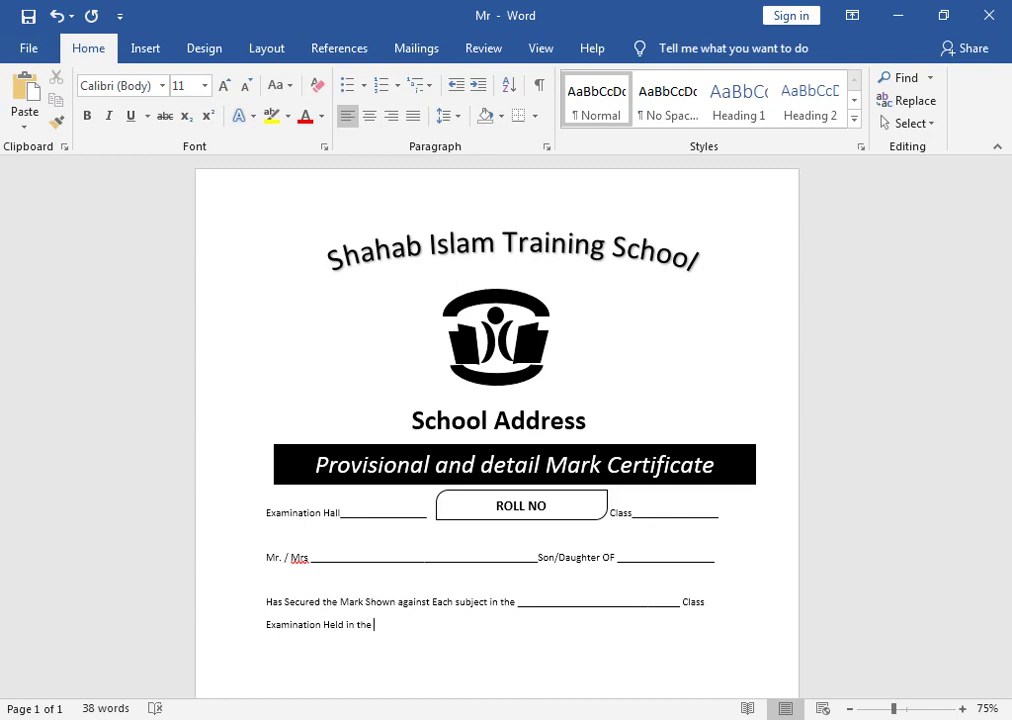
text(N)
key(BackSpace)
text(Month)
text( of )
text(_____________________________)
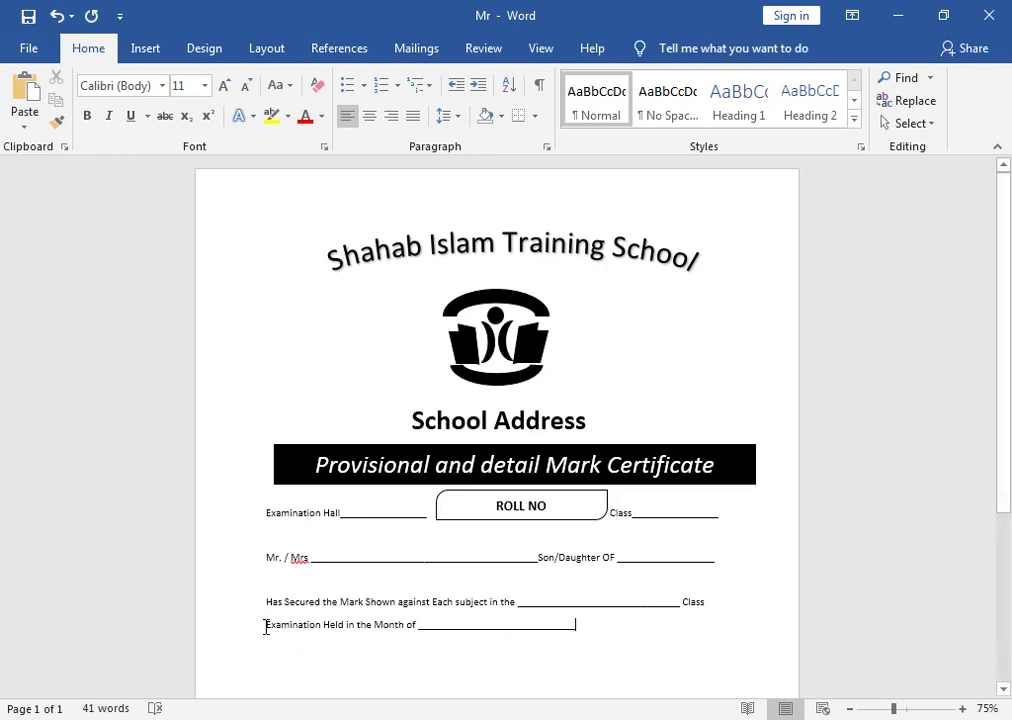
Delete the stray blank lines above Has Secured and under Examination Hall.
drag(1010, 361, 1008, 556)
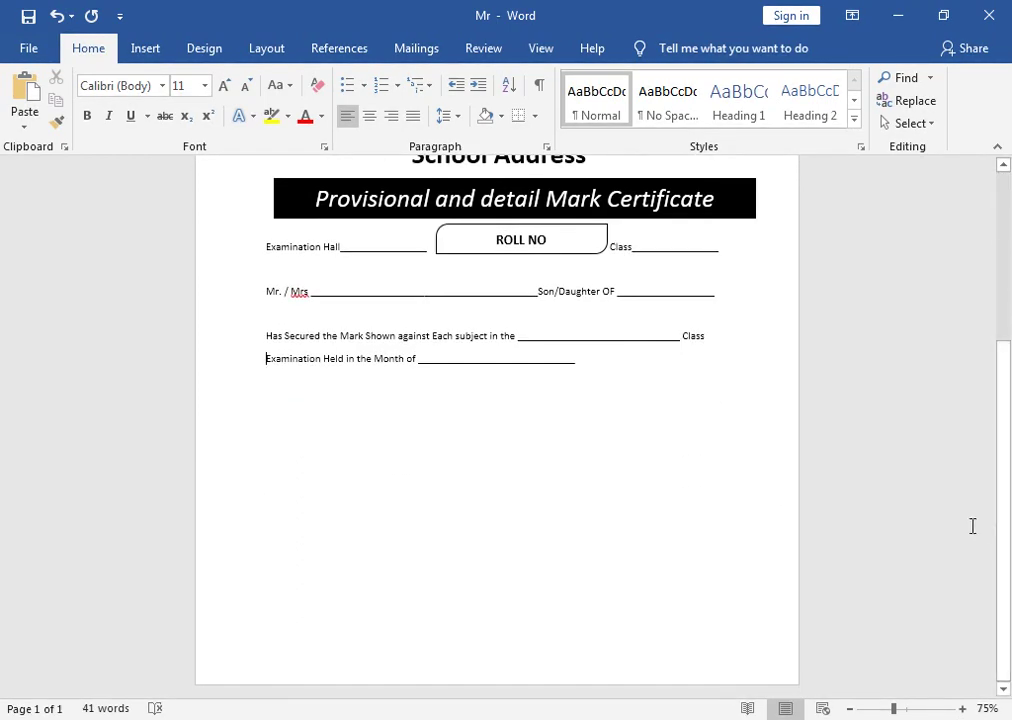
click(268, 324)
key(BackSpace)
click(265, 270)
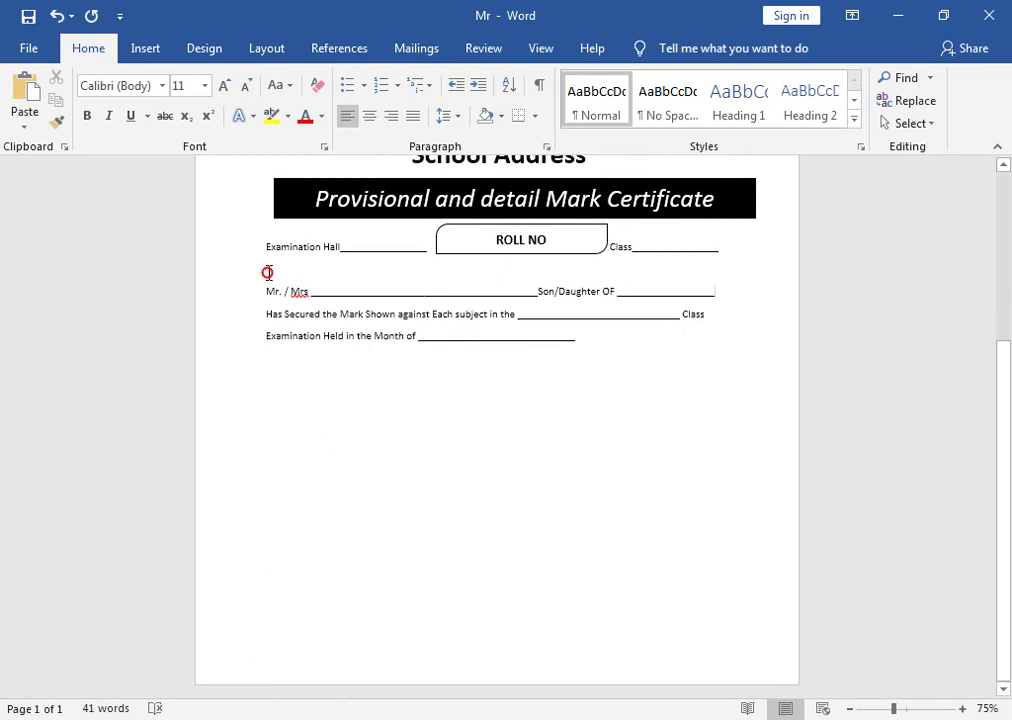
key(BackSpace)
click(707, 354)
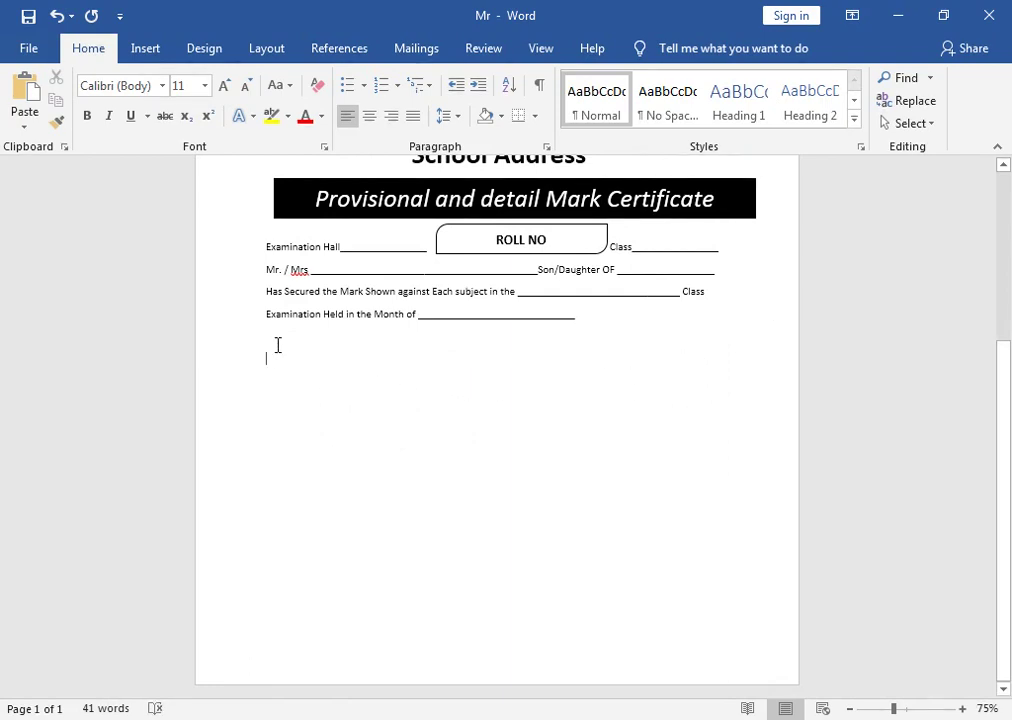
drag(1004, 345, 998, 203)
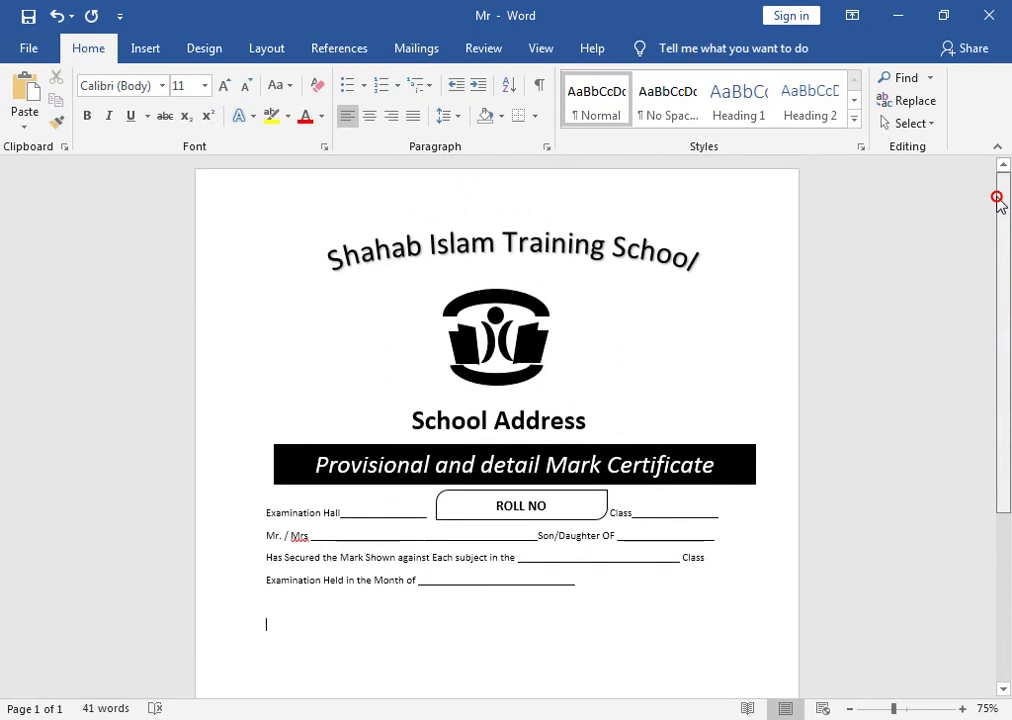
drag(998, 200, 1008, 372)
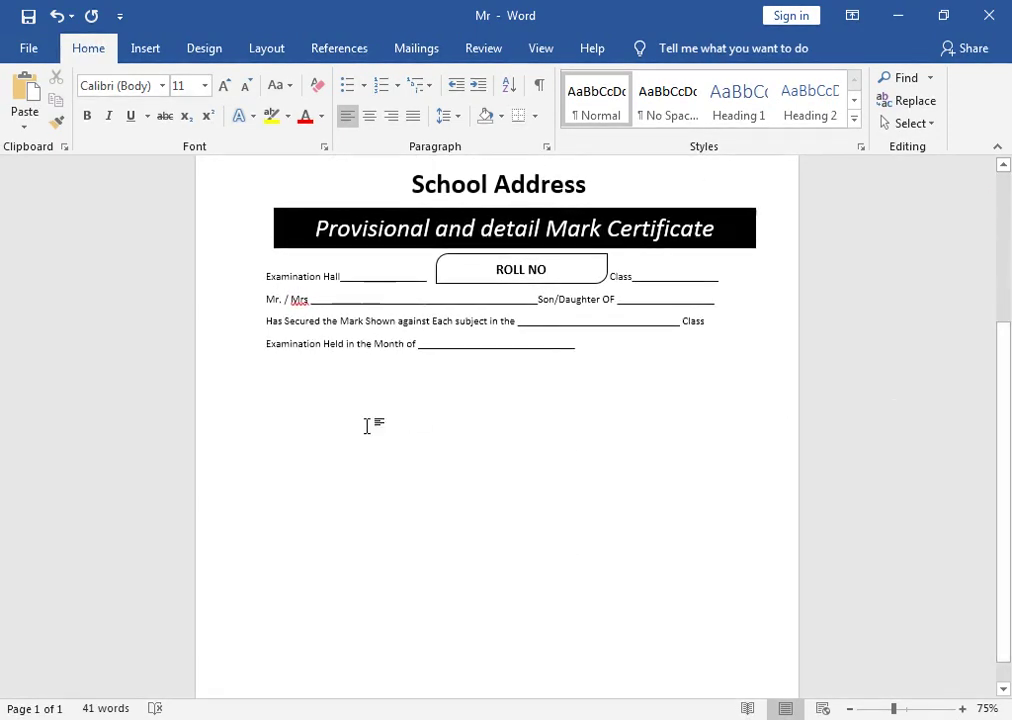
Insert a seven-column, eight-row table below the fill-in lines.
click(146, 48)
click(155, 124)
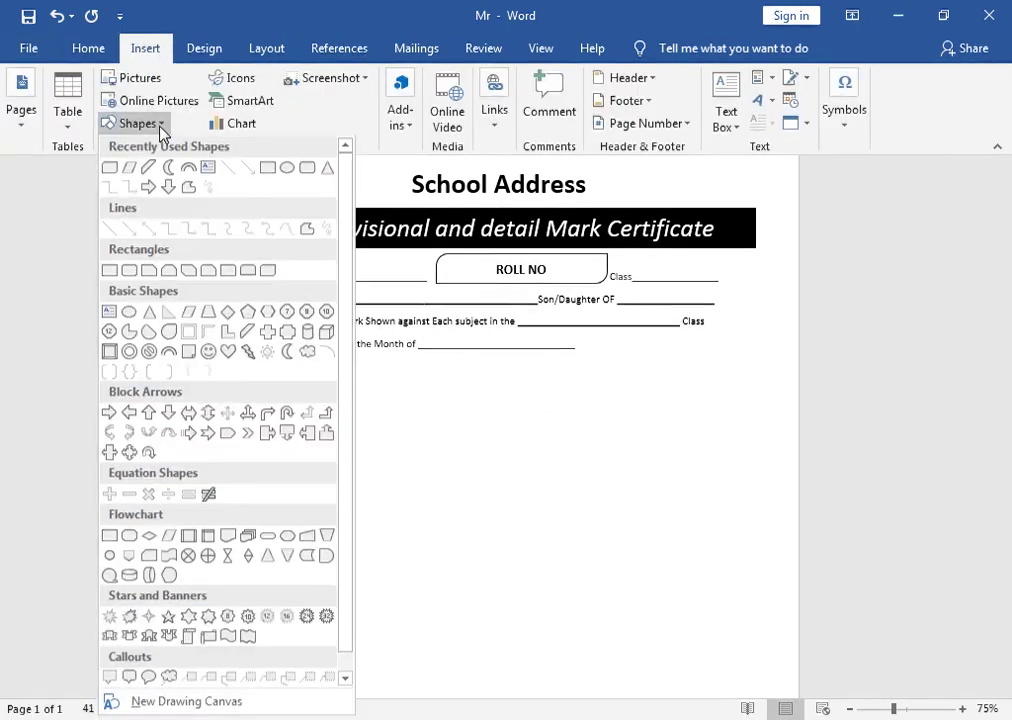
click(70, 125)
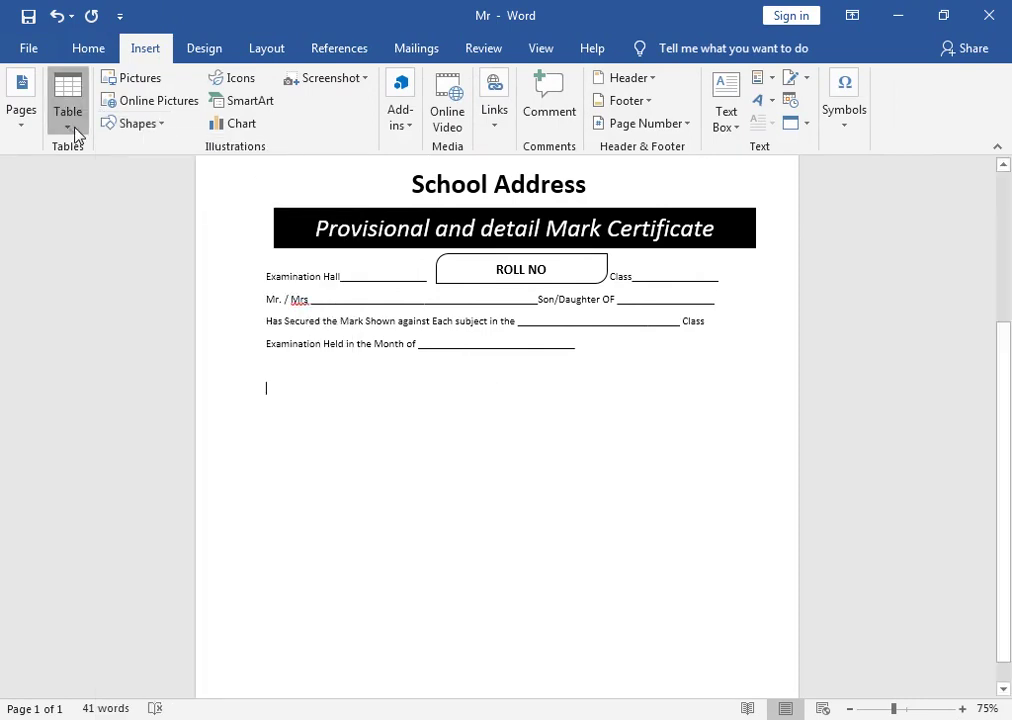
click(100, 170)
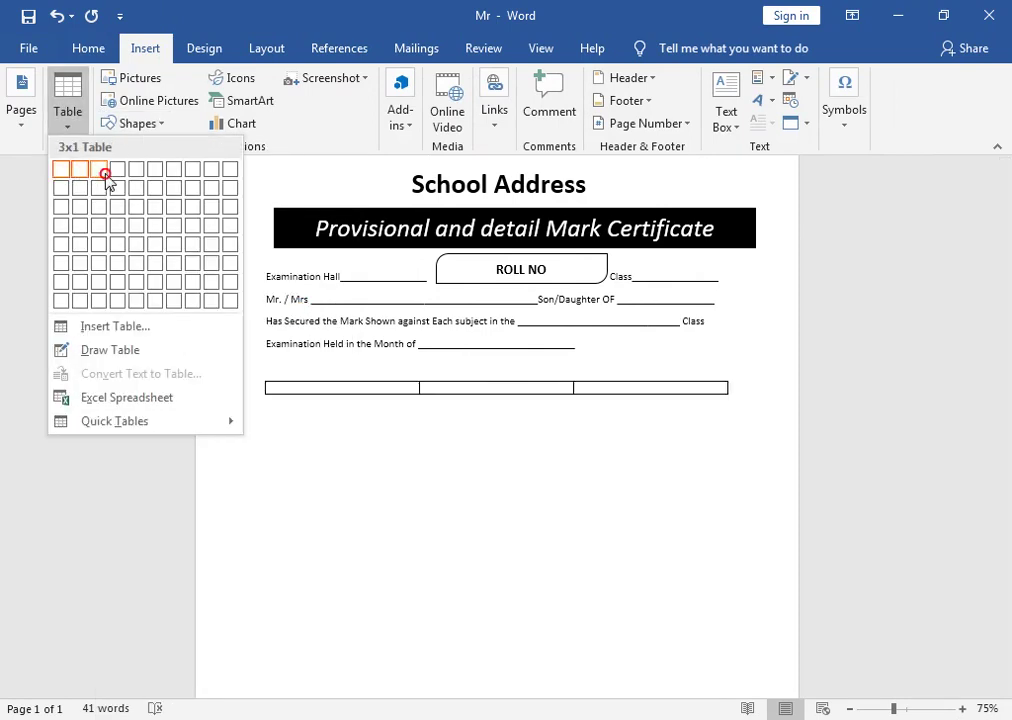
key(ctrl+z)
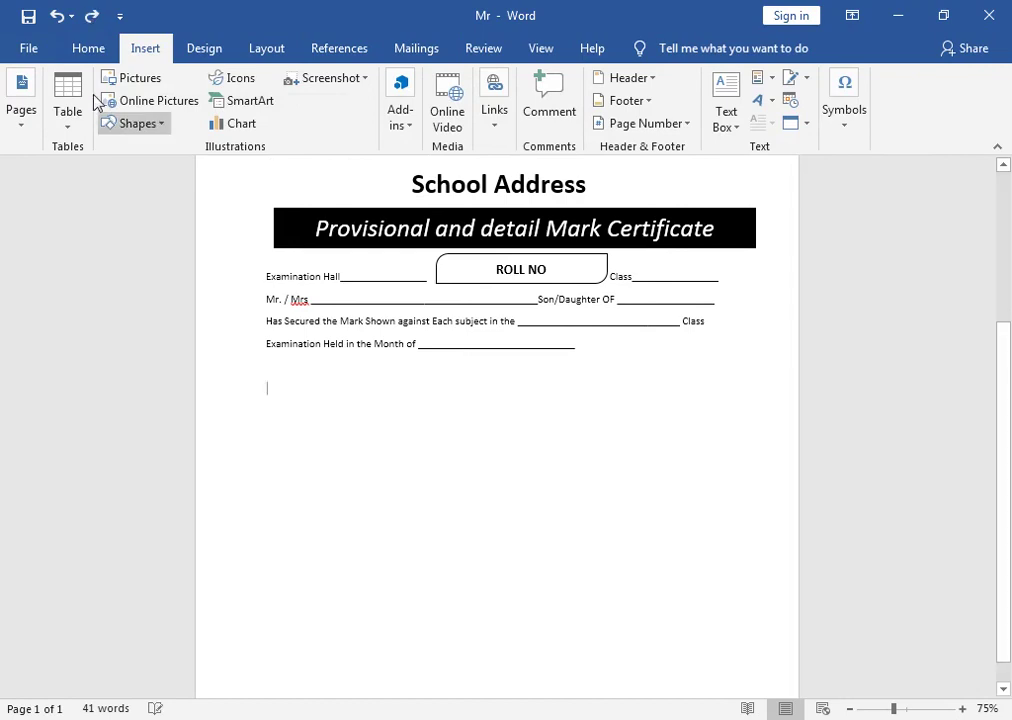
click(67, 125)
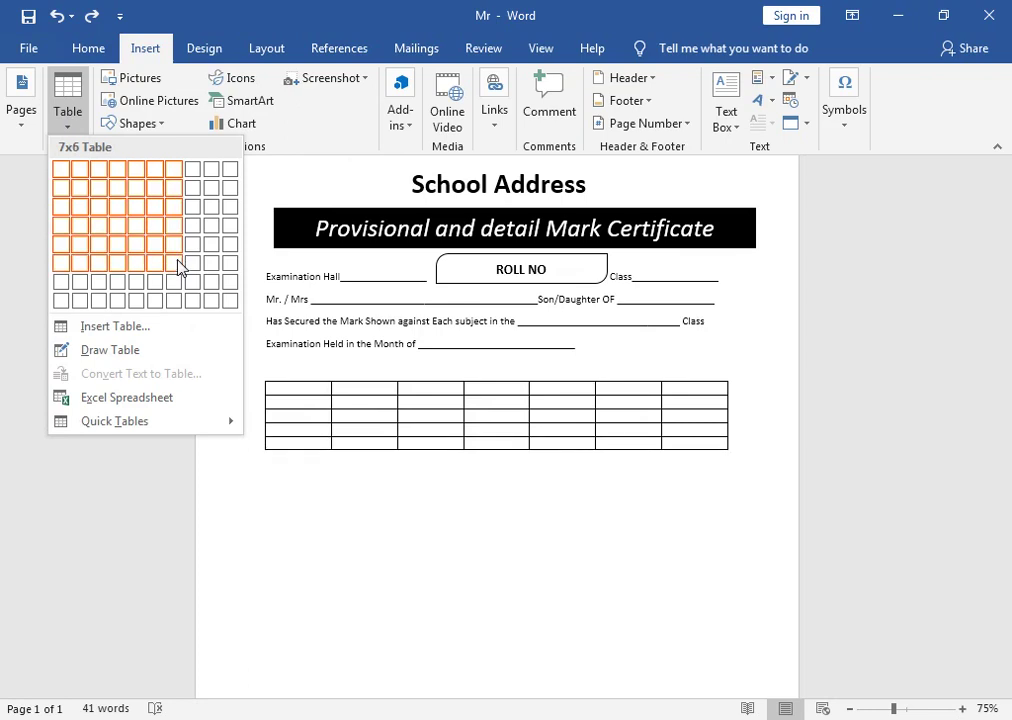
click(172, 312)
Add five more rows to the bottom of the table.
click(684, 483)
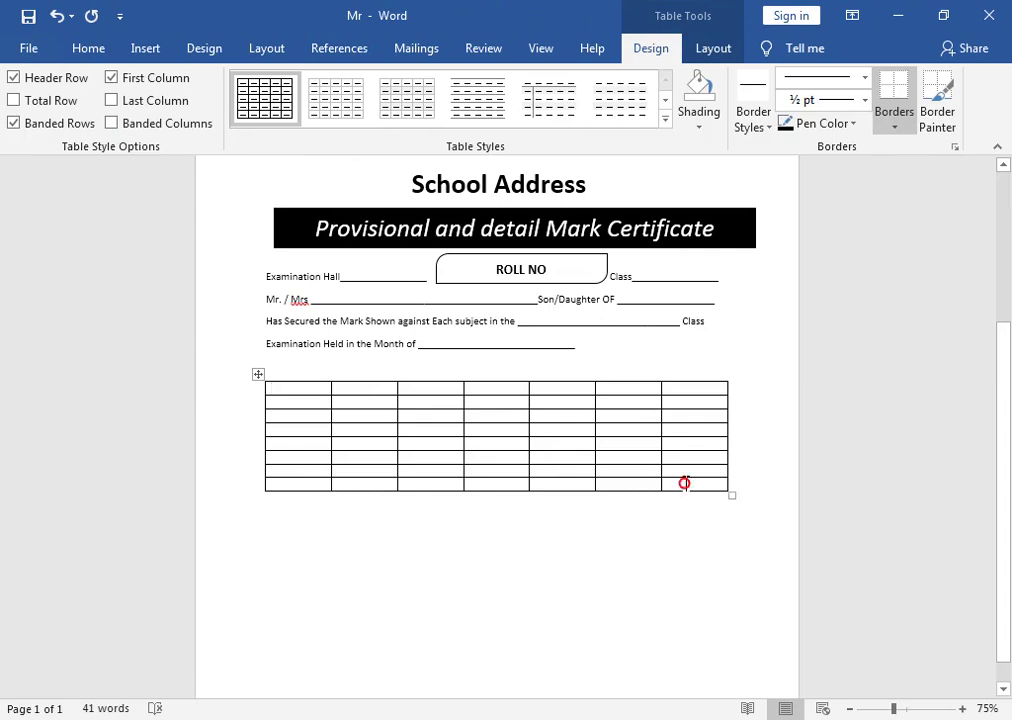
key(Tab)
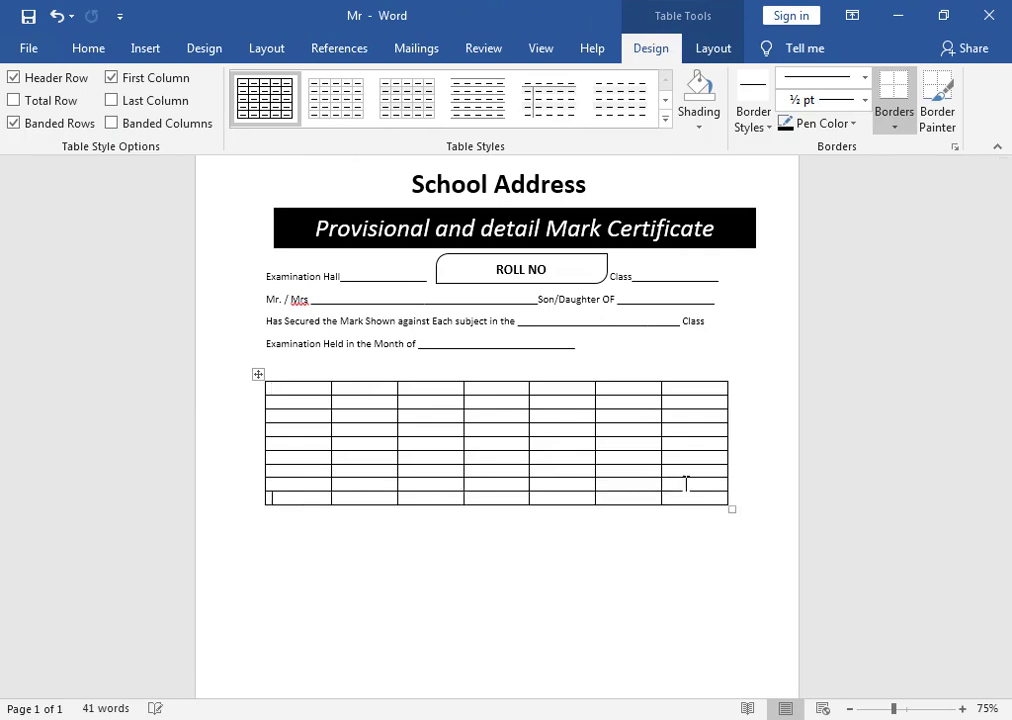
click(689, 496)
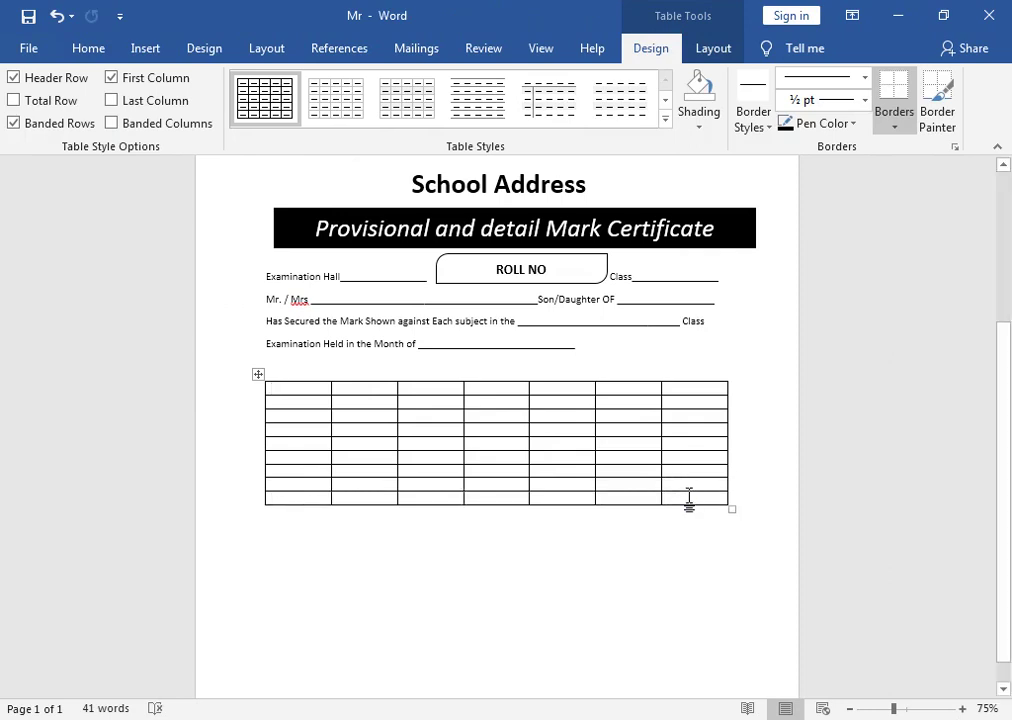
key(Tab)
click(683, 510)
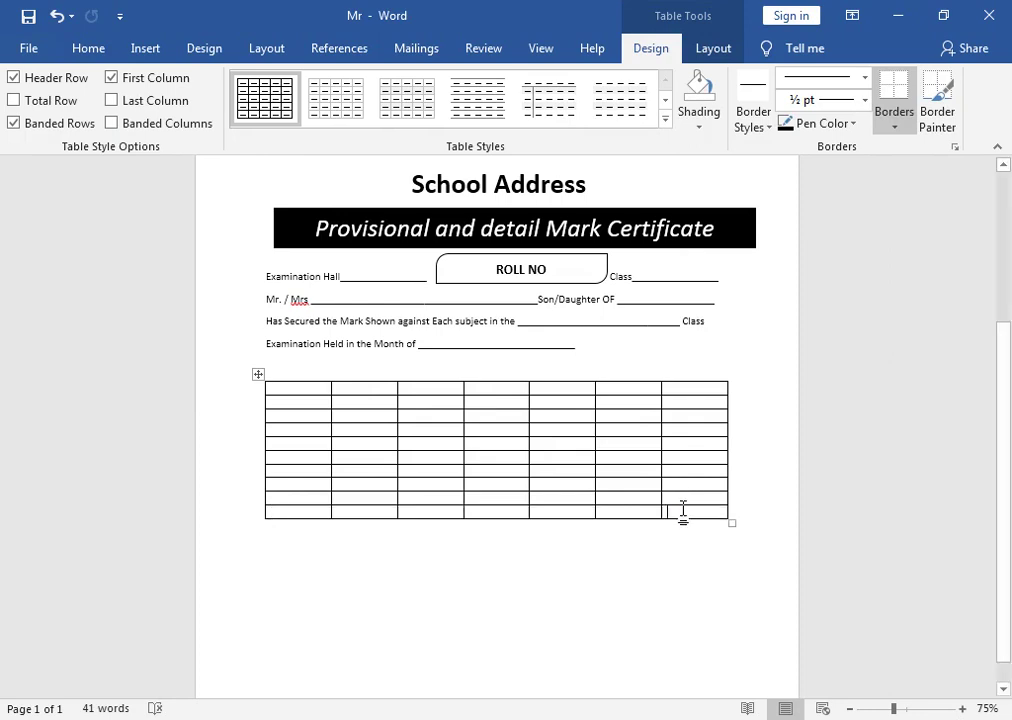
key(Tab)
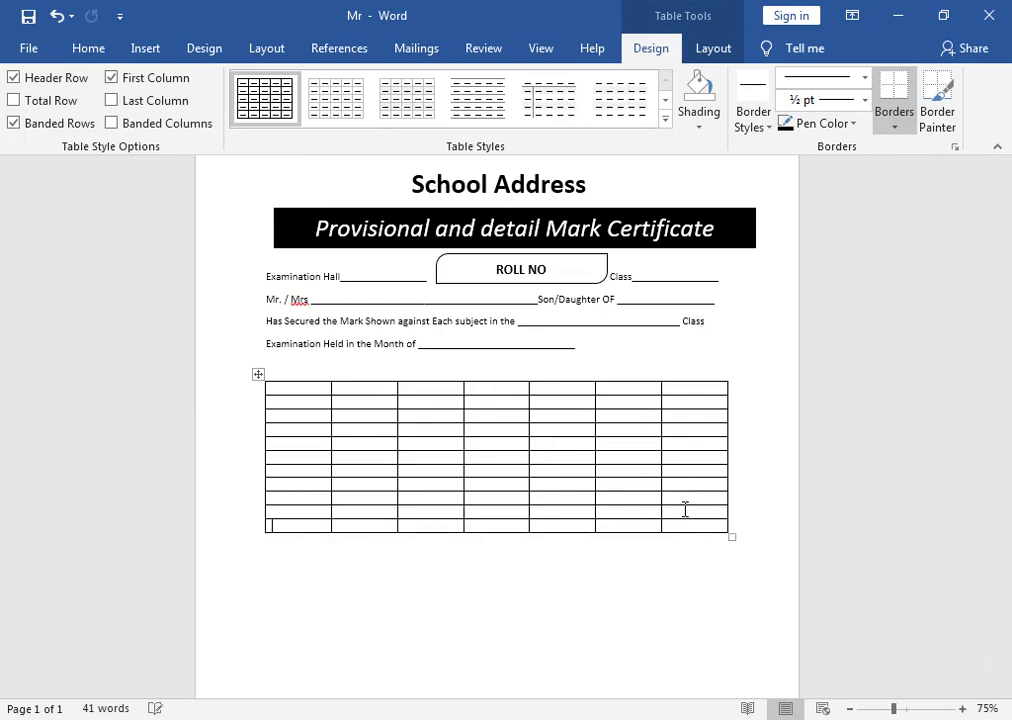
click(683, 526)
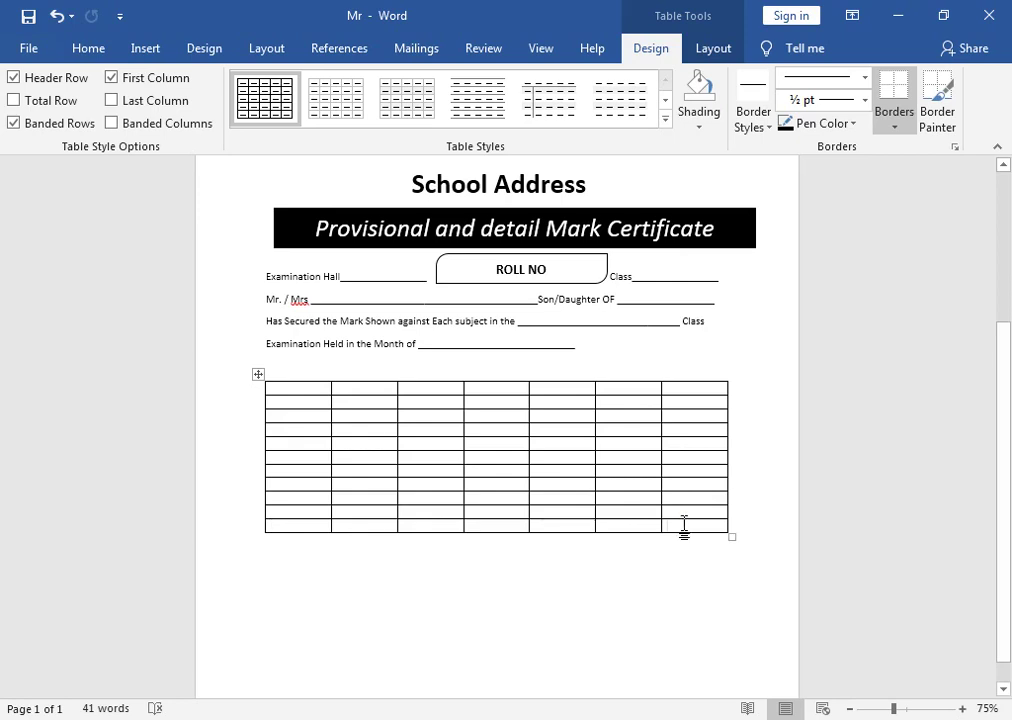
key(Tab)
click(683, 537)
key(Tab)
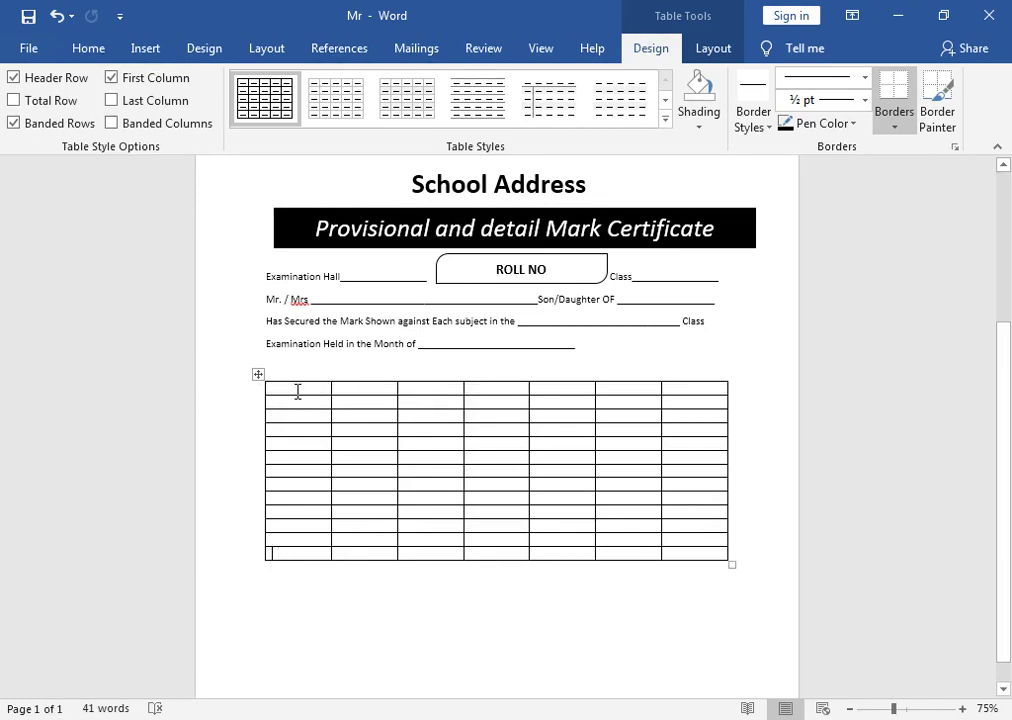
Make the first row much taller and adjust the last columns' widths.
drag(296, 395, 295, 423)
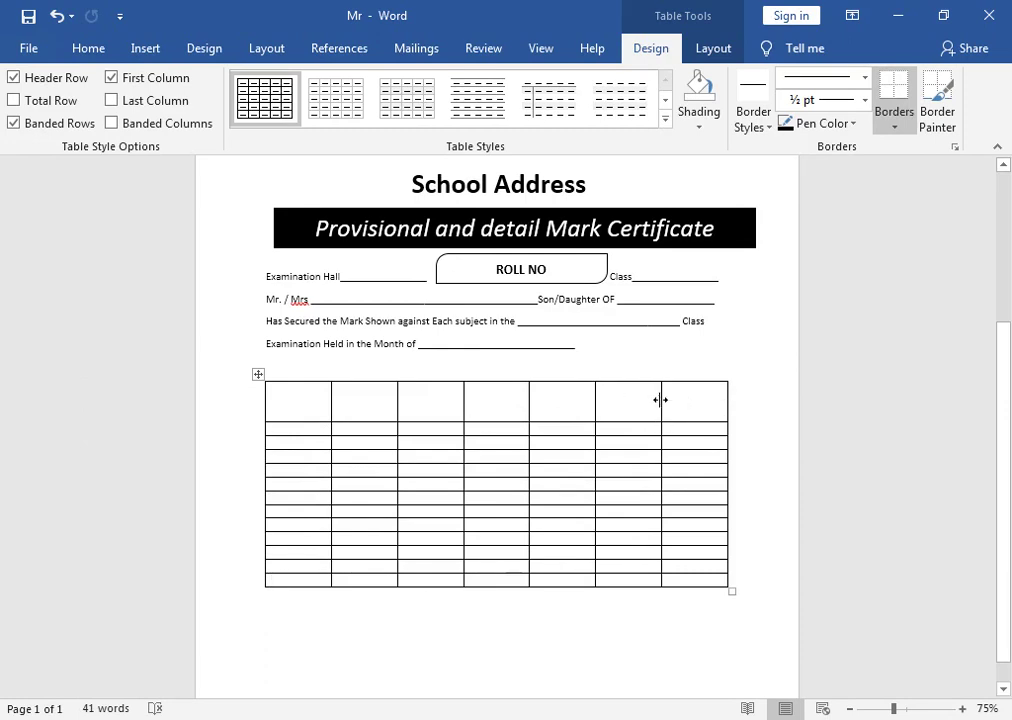
drag(661, 405, 652, 405)
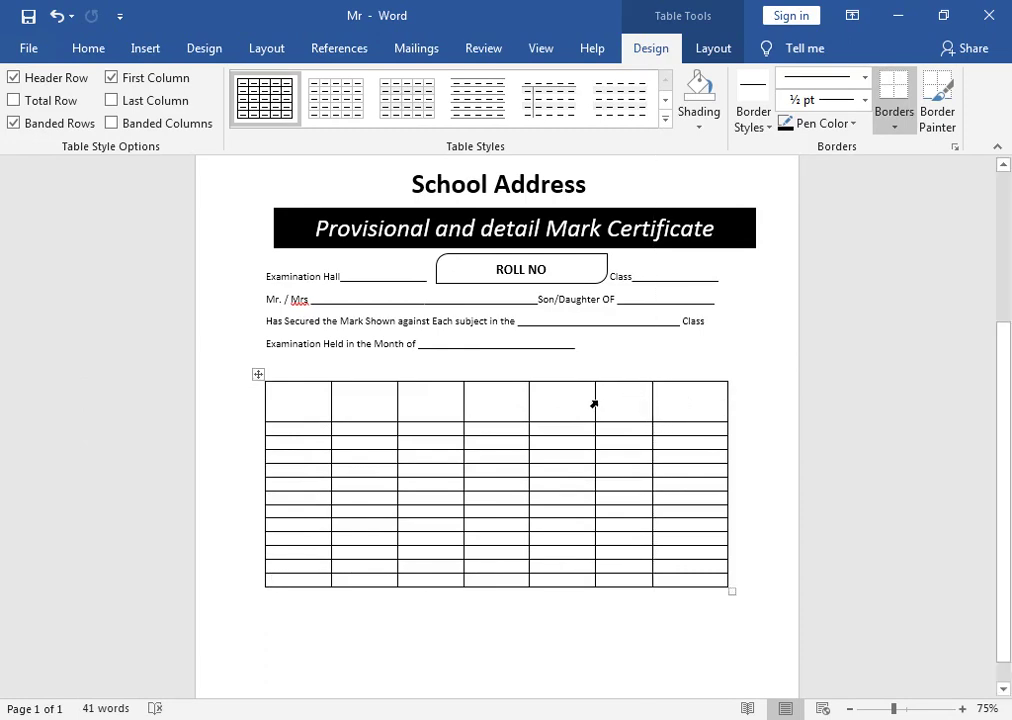
drag(598, 396, 588, 405)
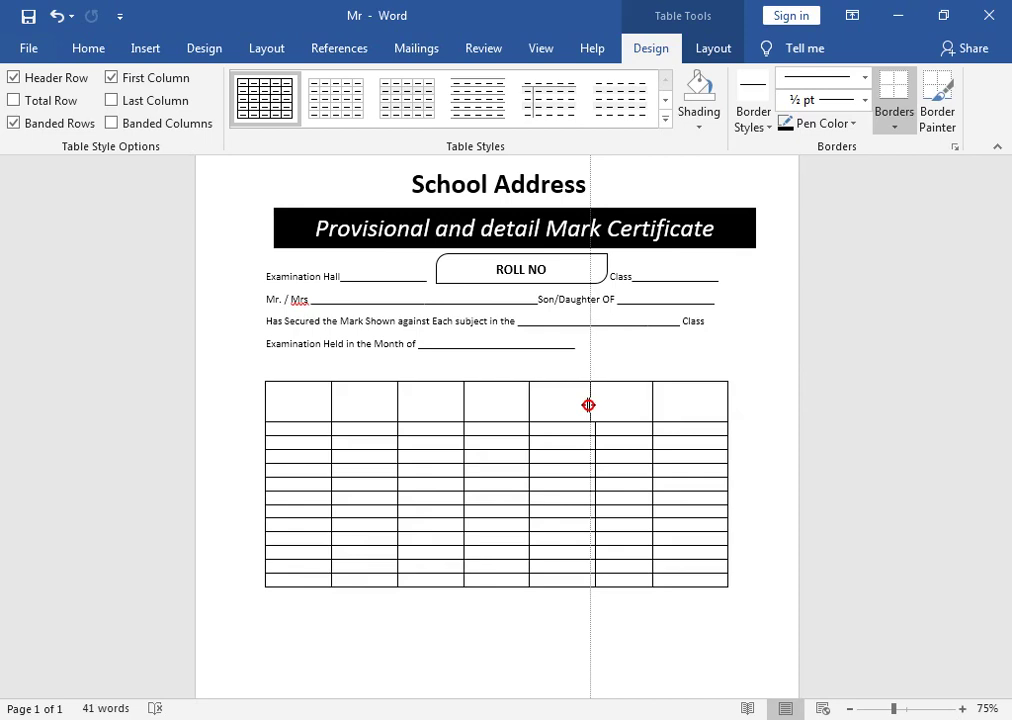
drag(588, 405, 590, 405)
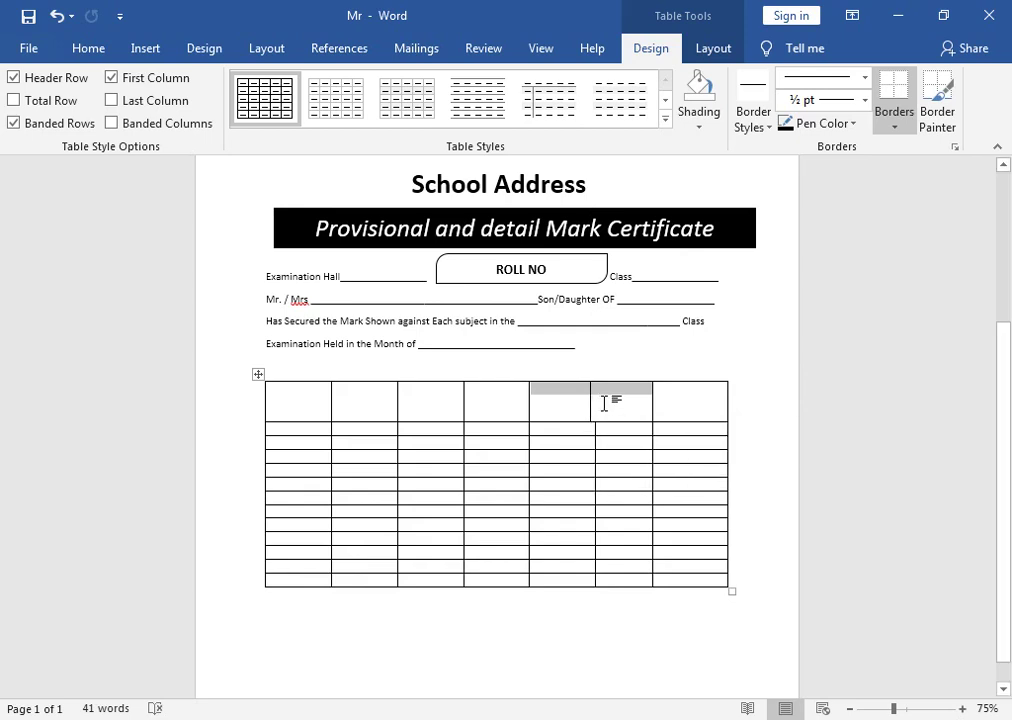
Copy the Subject-to-Remarks header row from Document1 and paste it into the new table's first row.
click(692, 408)
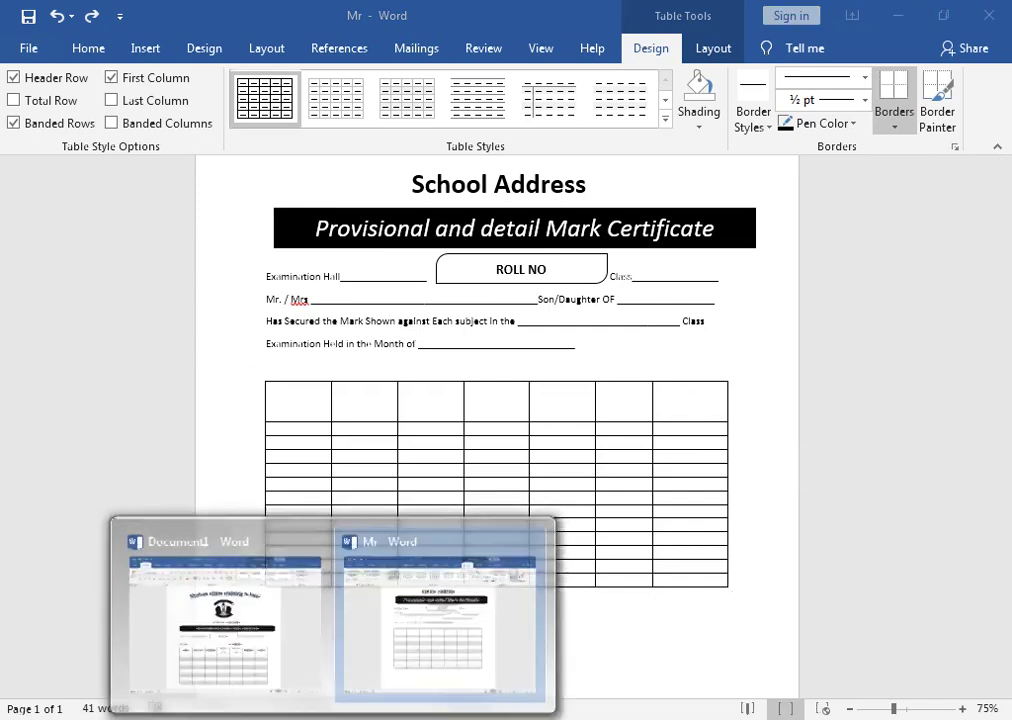
click(267, 641)
click(328, 492)
drag(328, 492, 689, 500)
key(ctrl+c)
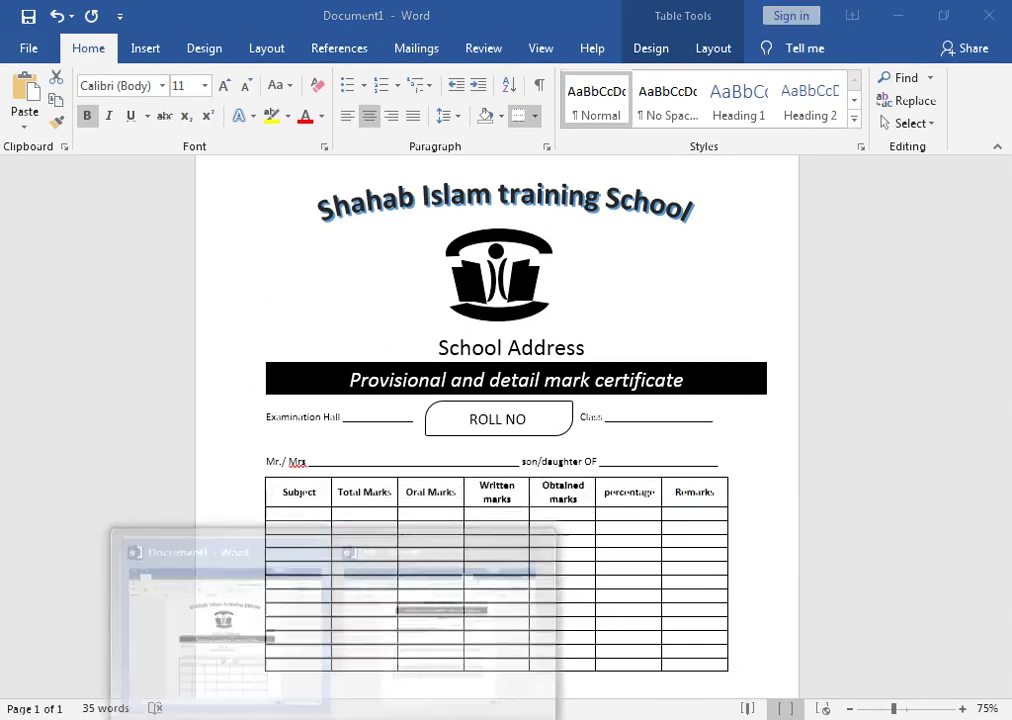
click(405, 657)
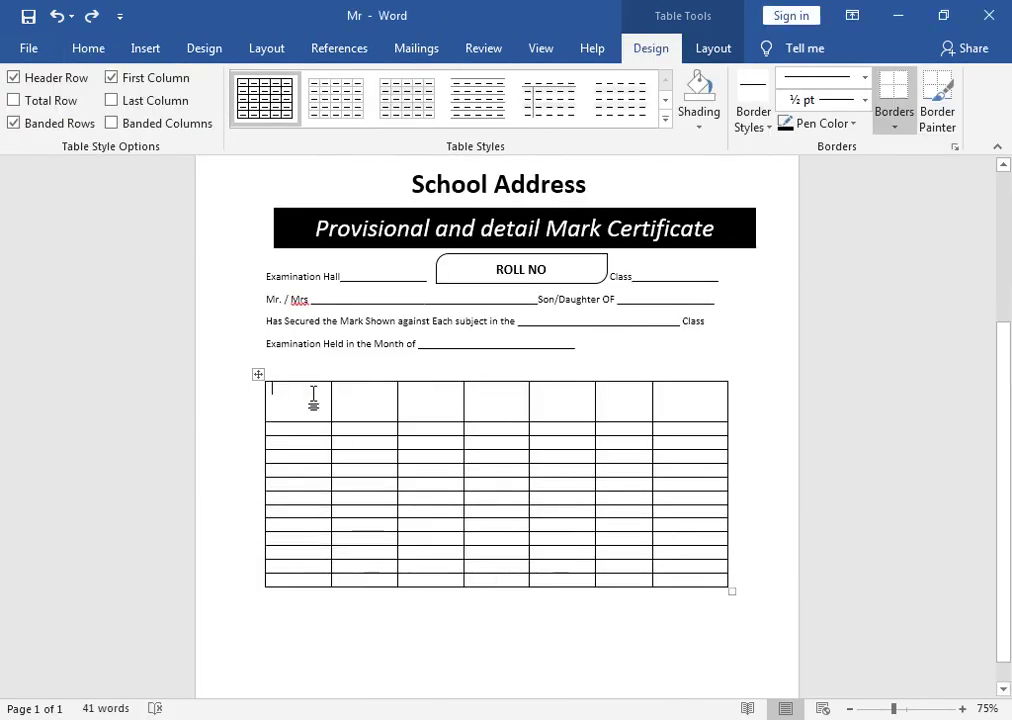
key(ctrl+v)
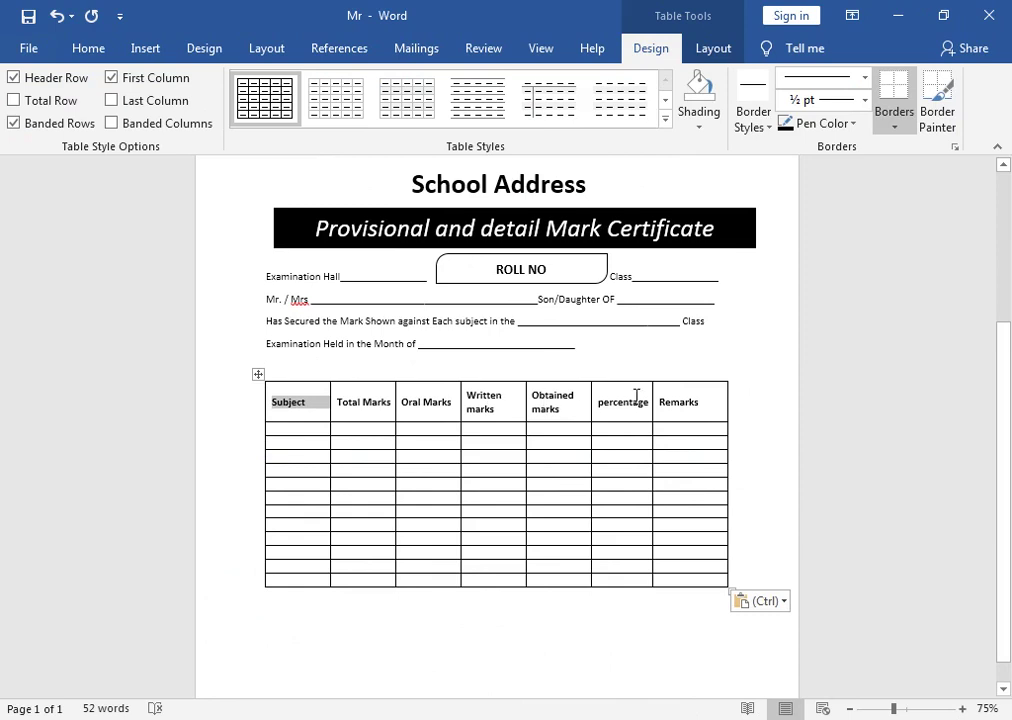
drag(709, 409, 278, 402)
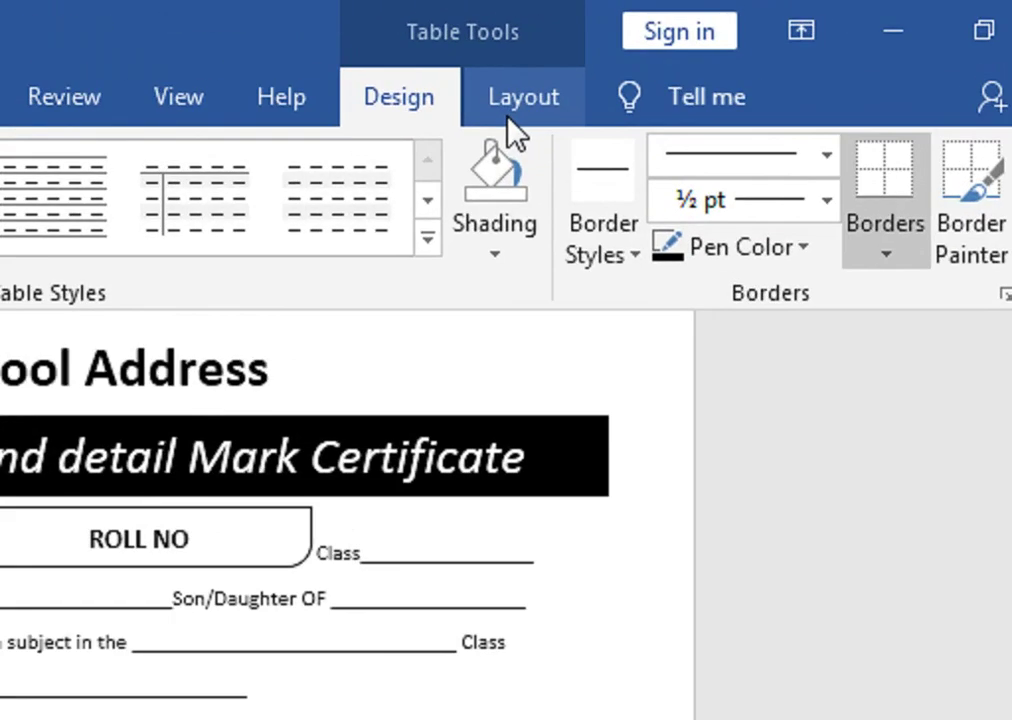
Centre the header text in its table cells.
click(508, 112)
click(407, 204)
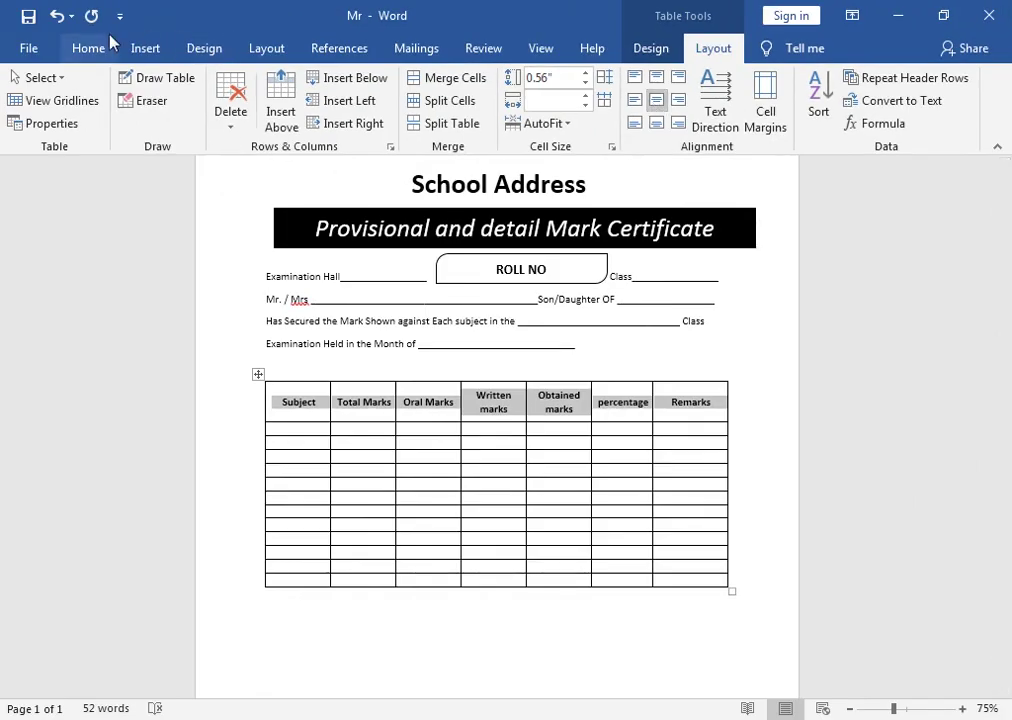
click(100, 47)
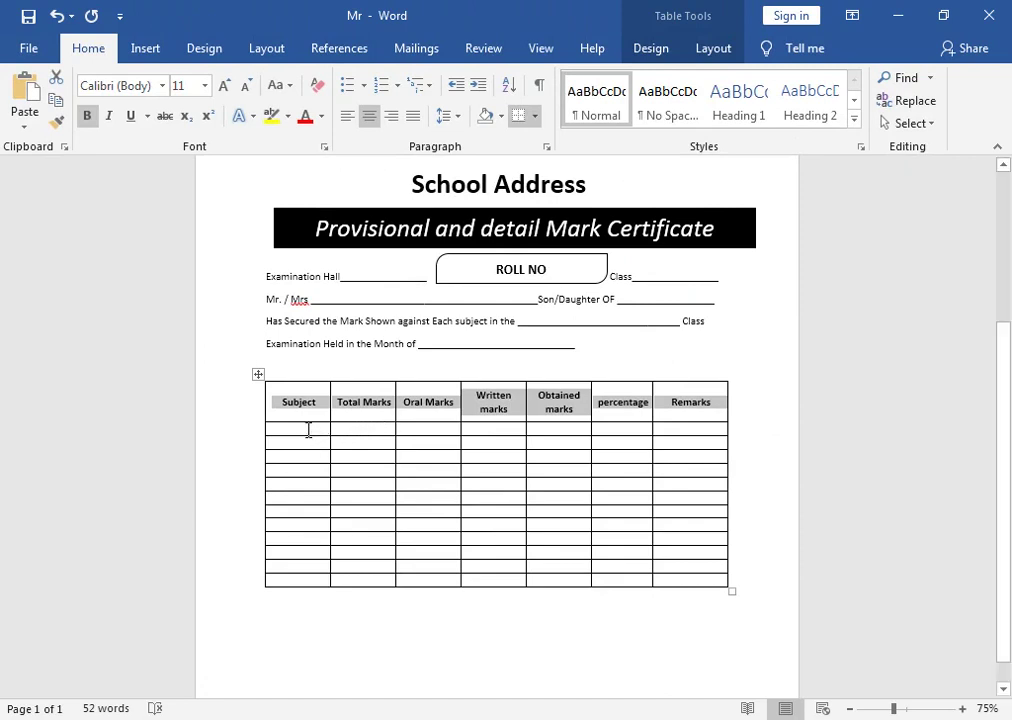
Enter 'Eng' in the first Subject cell below the header.
click(308, 430)
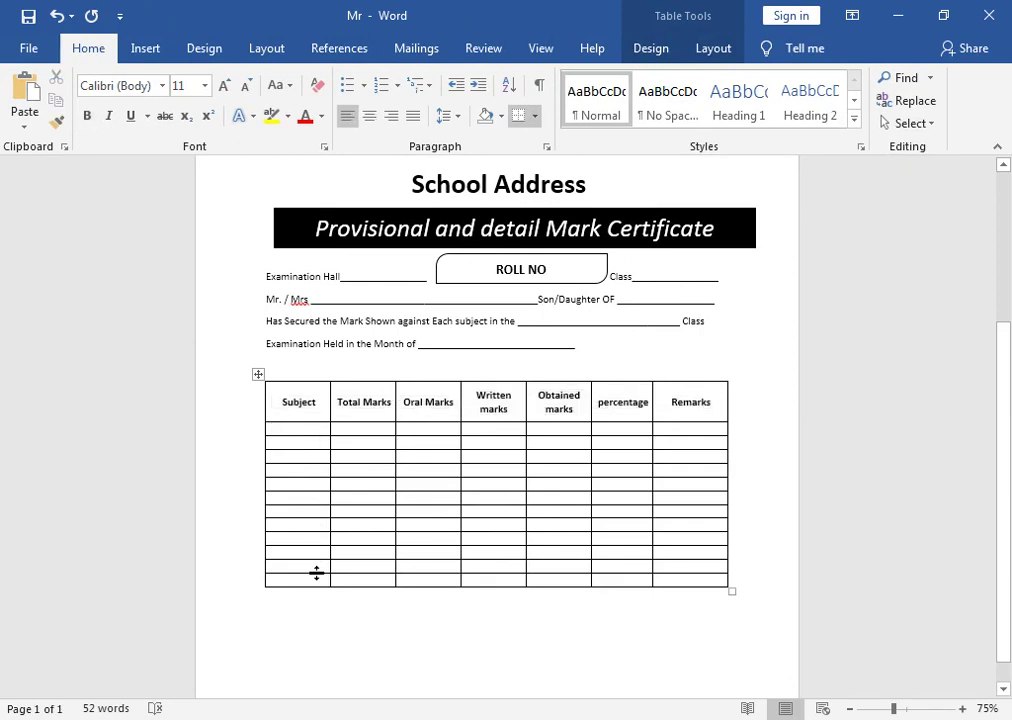
text(Eng)
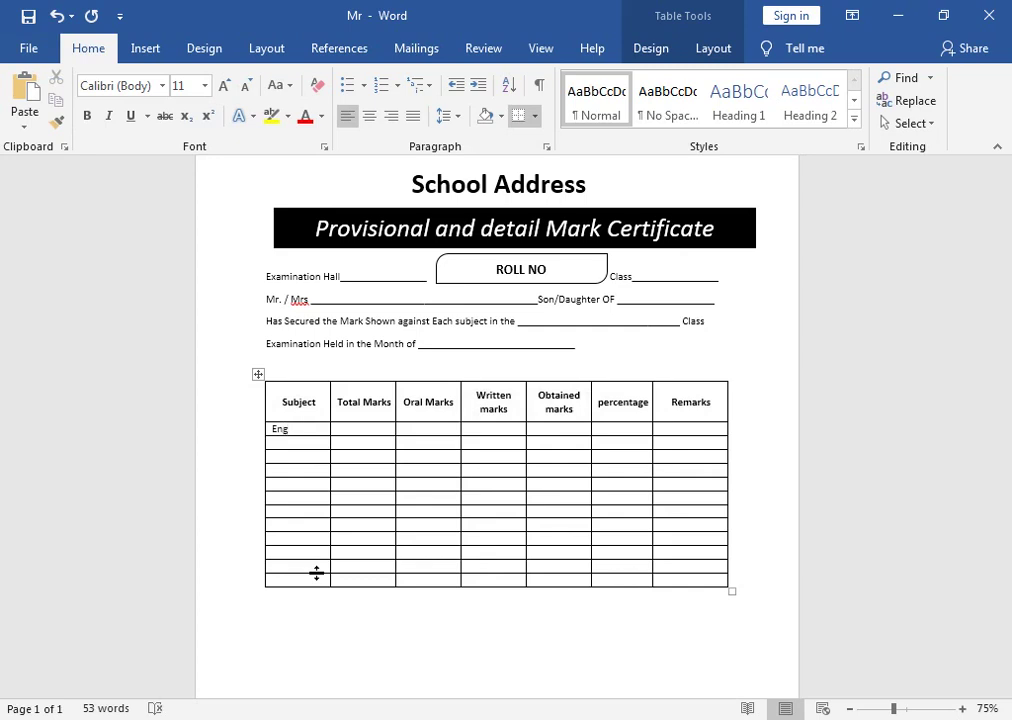
key(Down)
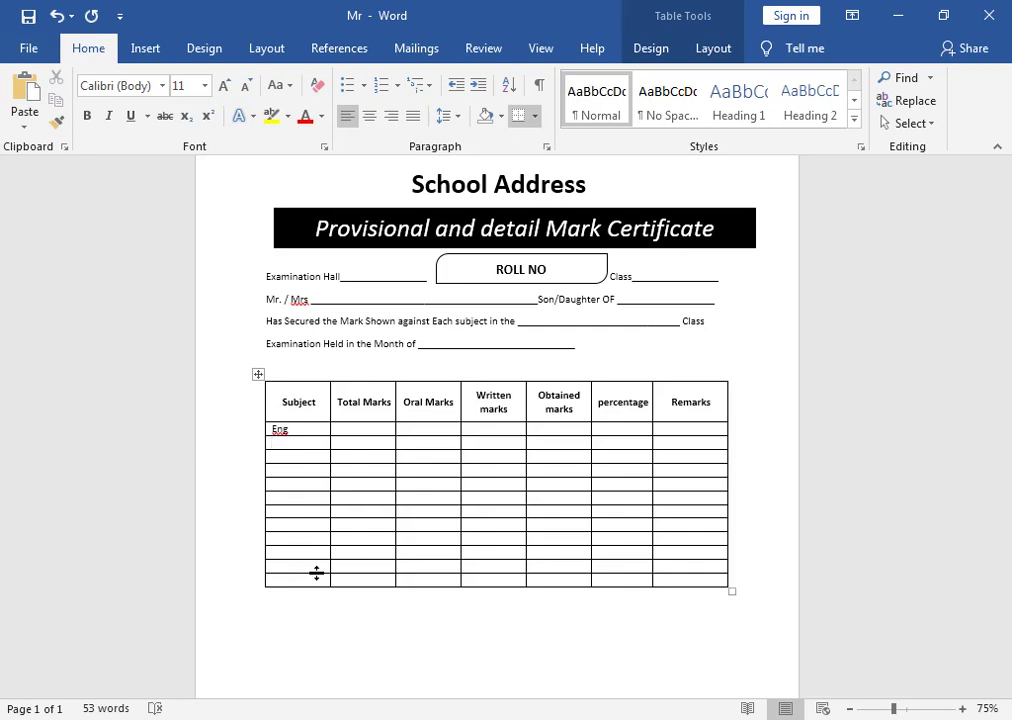
Enter Urdu and Math in the next Subject cells, fixing Math's capitalisation.
text(Urdu)
key(Down)
text(MAth)
key(BackSpace)
key(BackSpace)
key(BackSpace)
text(A)
key(BackSpace)
text(th)
key(Down)
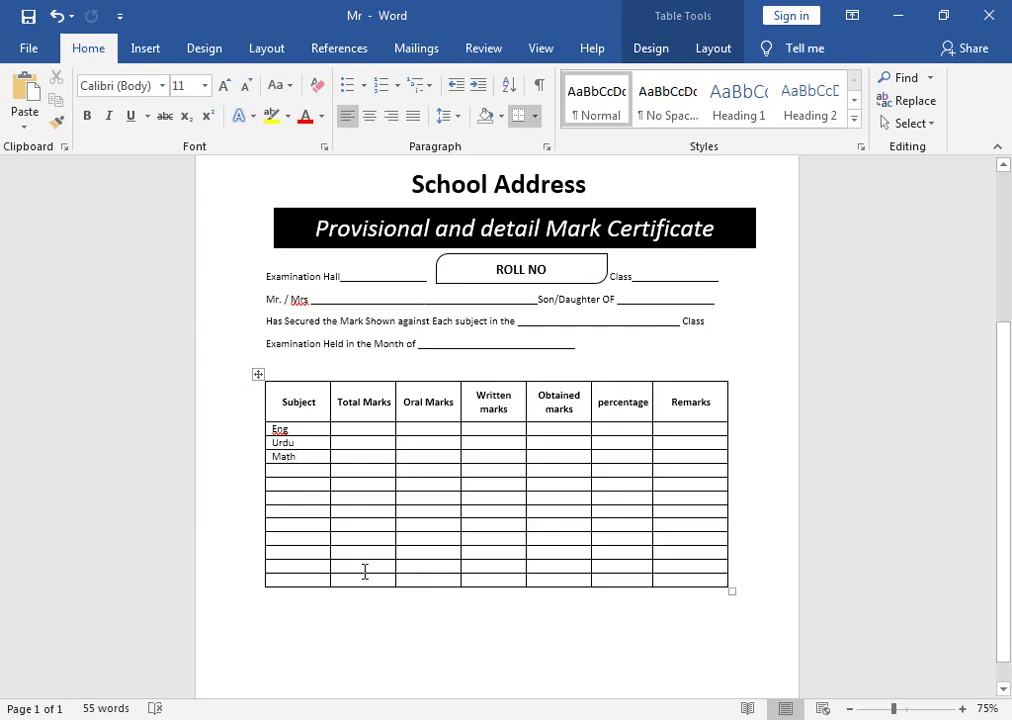
Add Islamyat, then use spelling suggestions to change it to Islamite and Eng to Eng.
text(Islamyat)
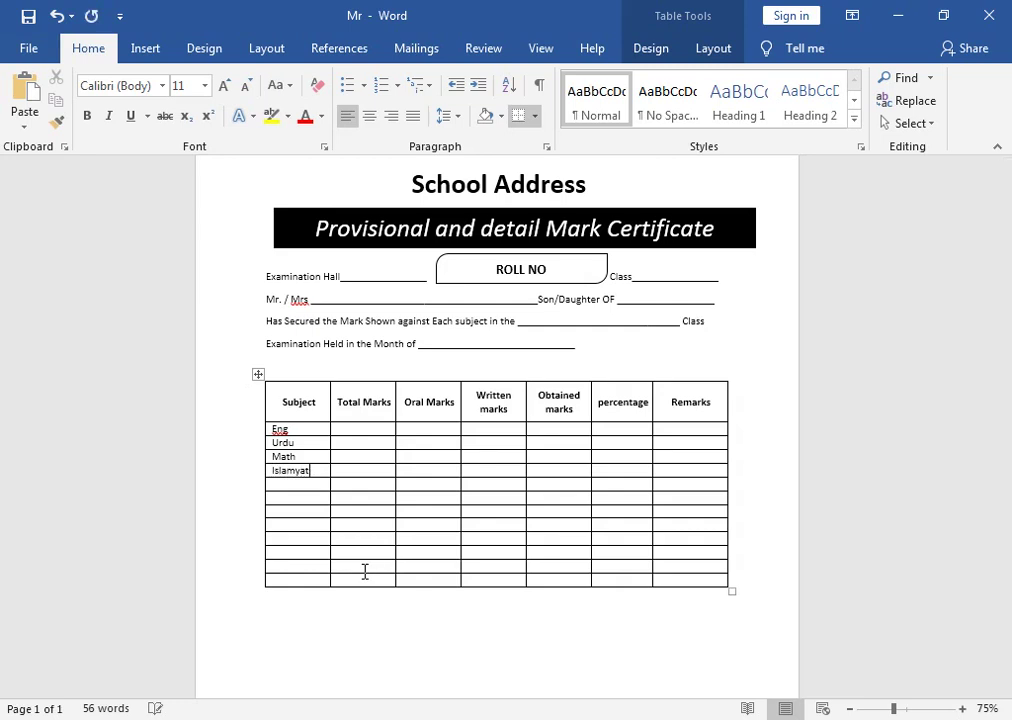
right_click(289, 474)
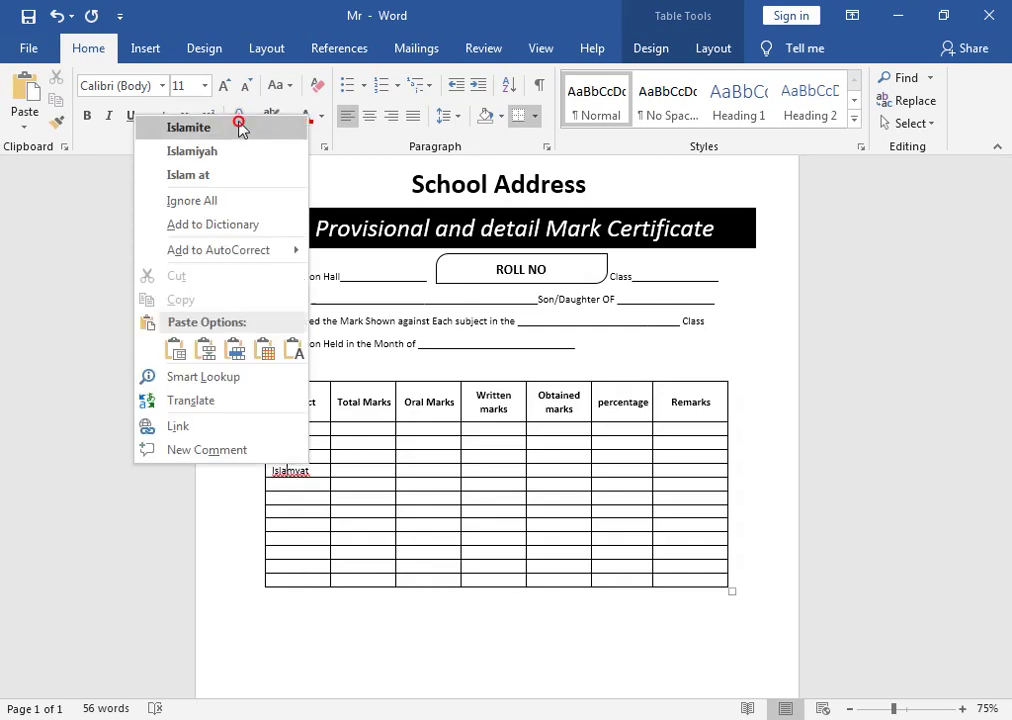
click(240, 127)
right_click(280, 430)
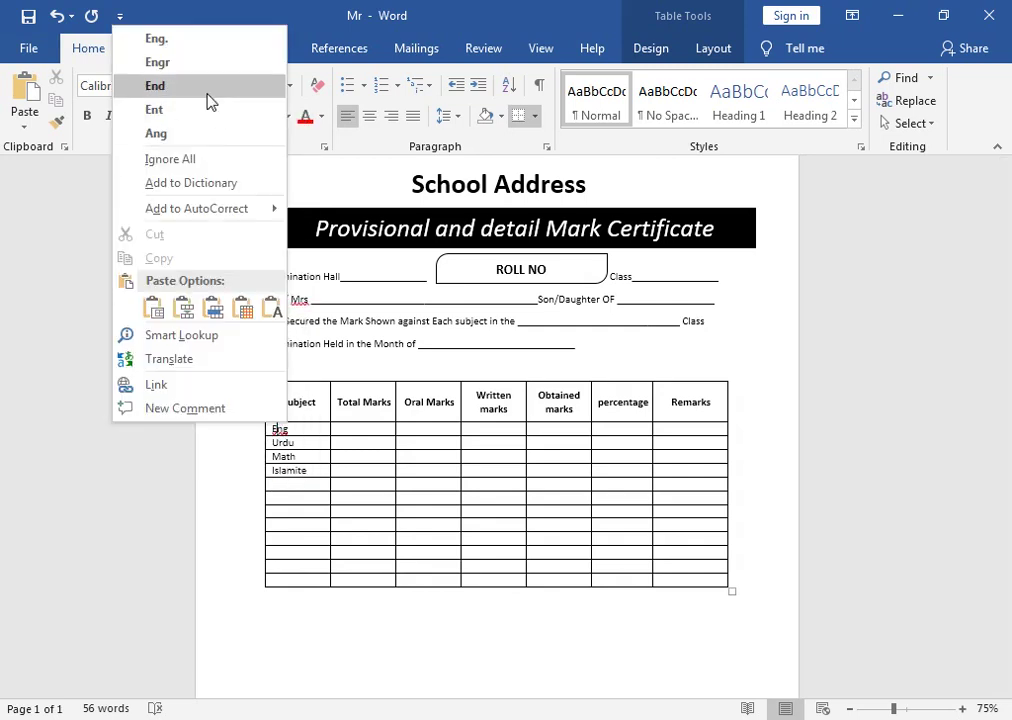
click(192, 40)
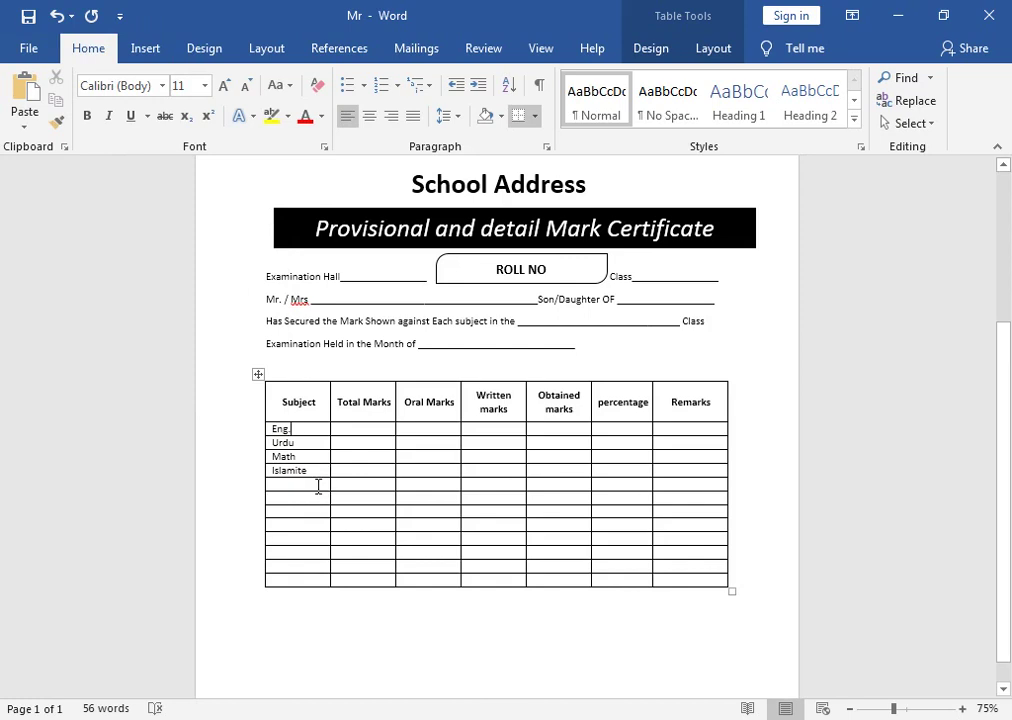
Add G. Science and Social Studies, correcting the misspelling Socail to Social.
text(G.)
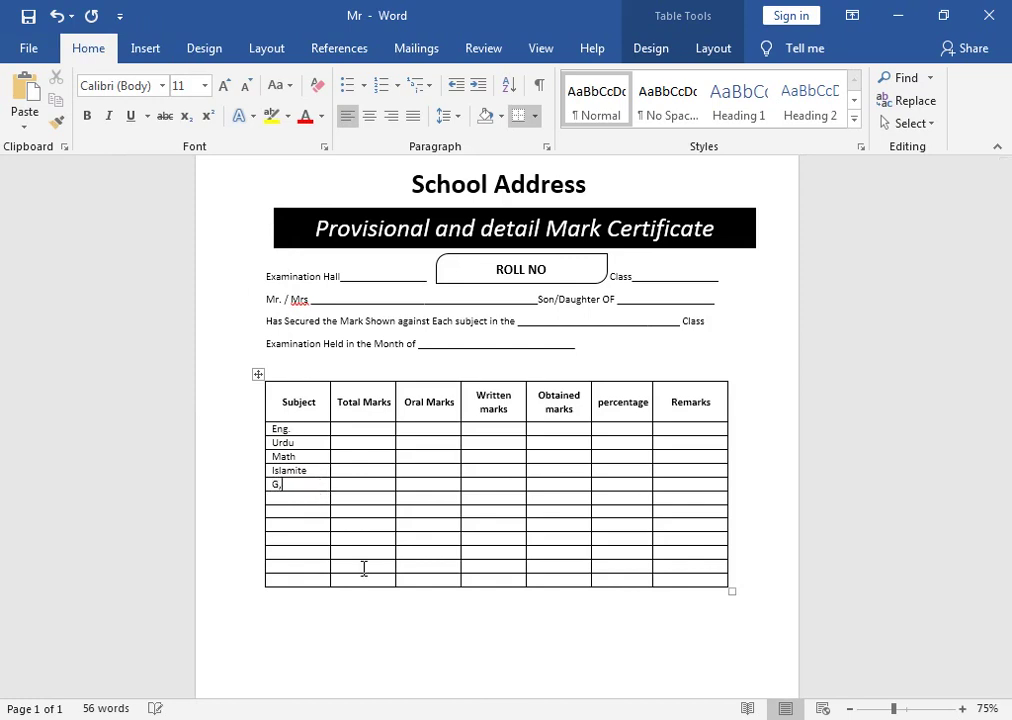
text( Scienc)
text(es)
key(Tab)
text(Socail Studies)
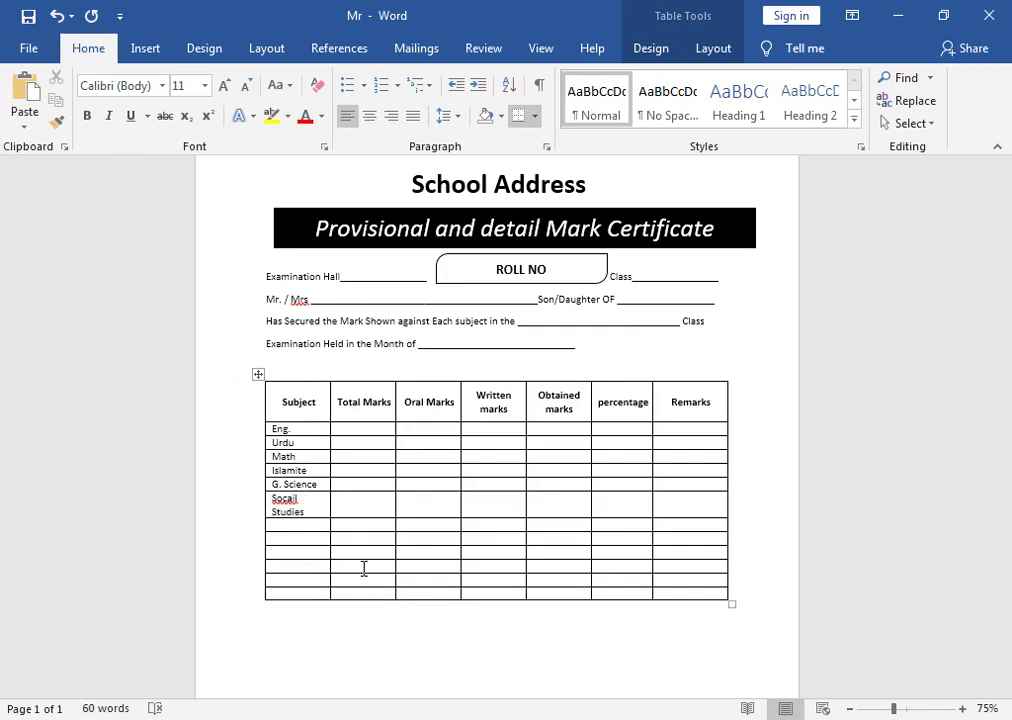
right_click(289, 503)
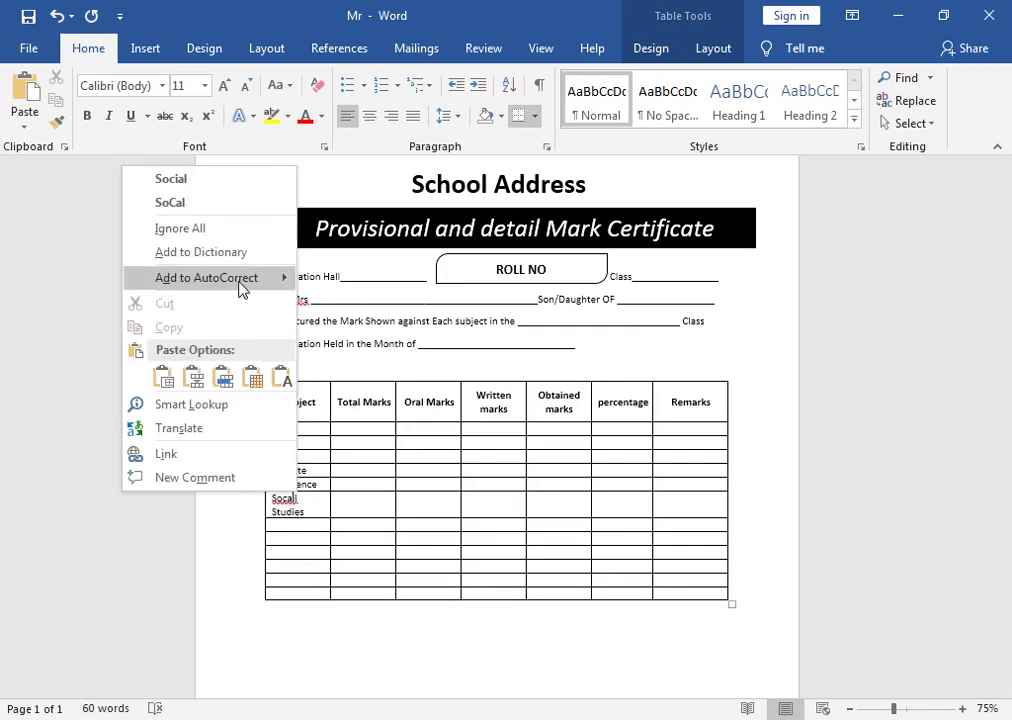
click(190, 178)
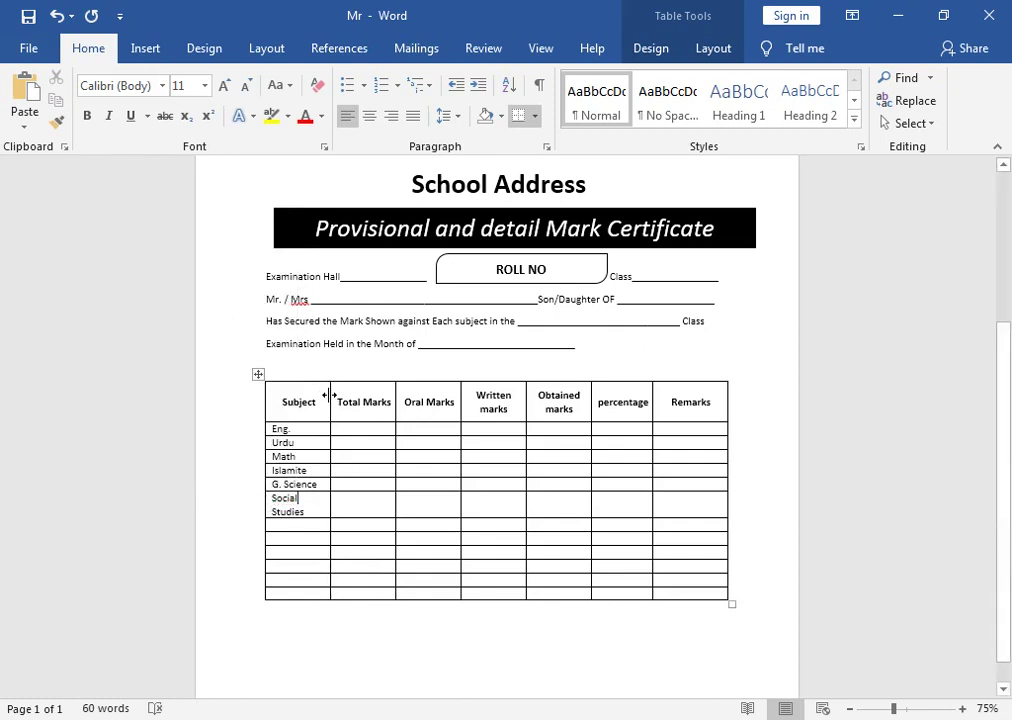
Widen the Subject column slightly and enter Computer and Arabic below Social Studies.
drag(330, 397, 337, 397)
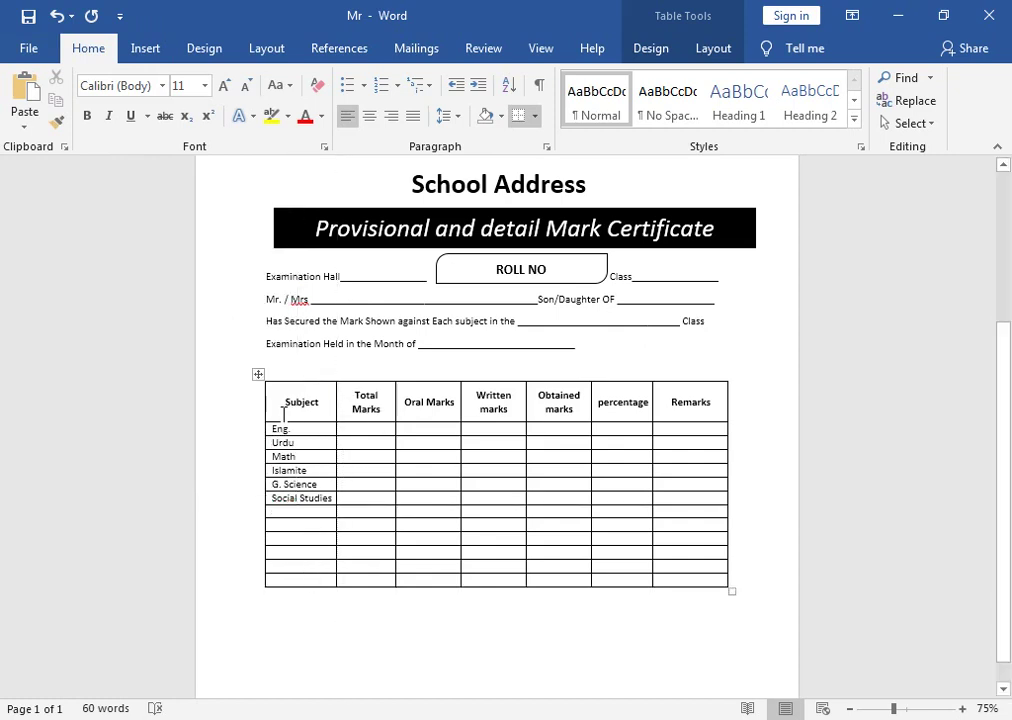
click(281, 516)
text(Computr)
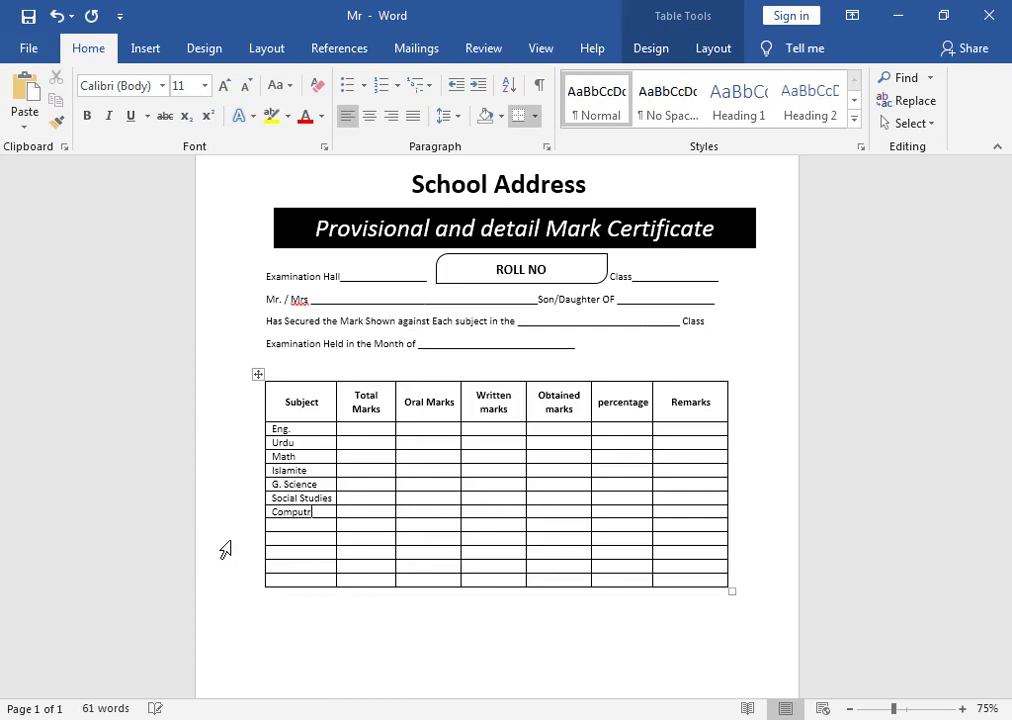
text(er)
key(Down)
text(Arab)
text(ic)
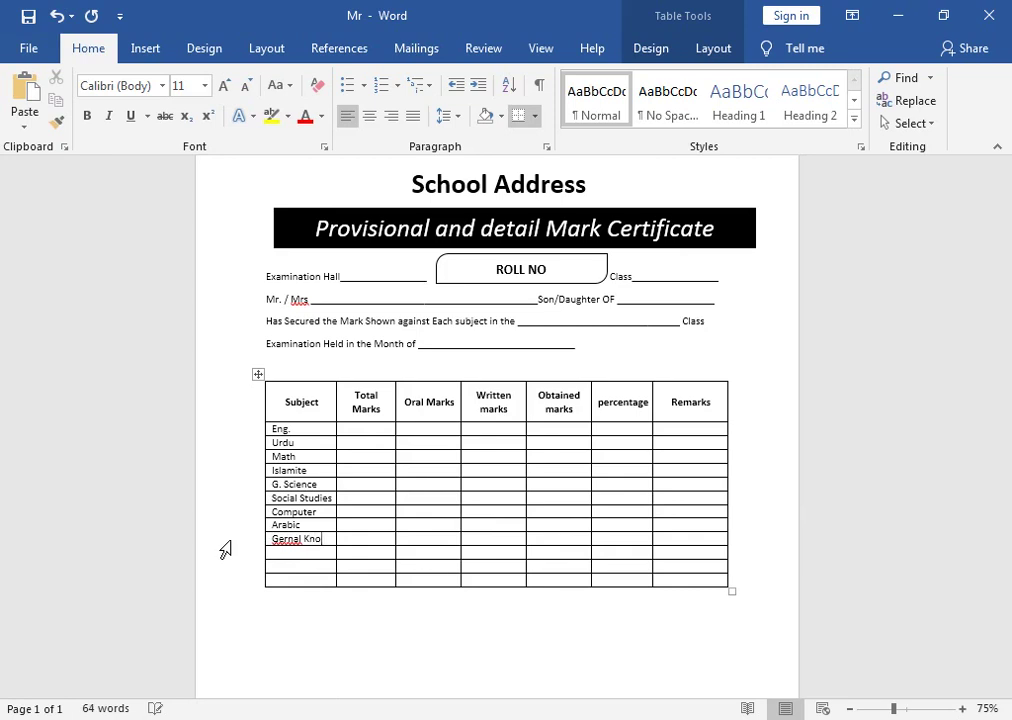
Type the General Knowledge entry and check its spelling suggestions without accepting any.
text(deg)
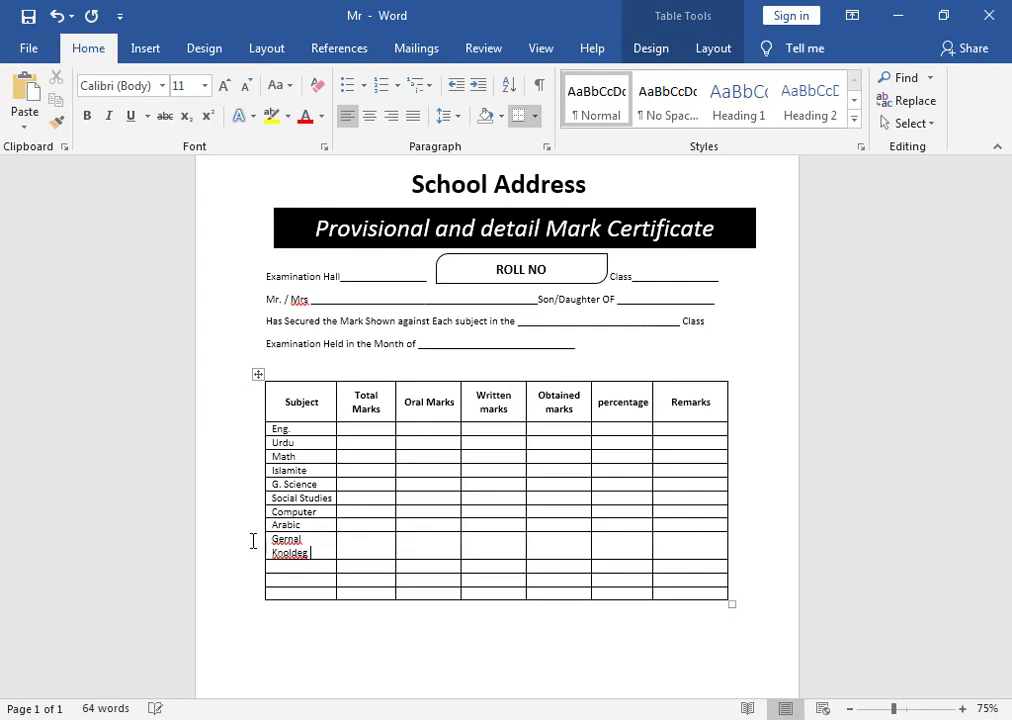
right_click(287, 539)
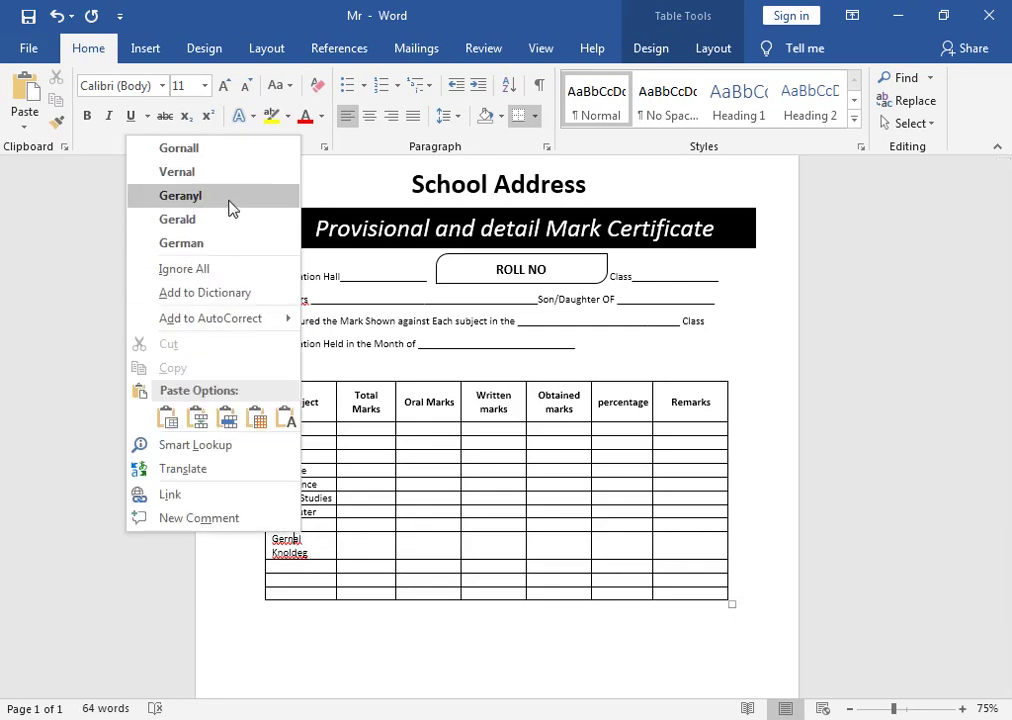
click(287, 548)
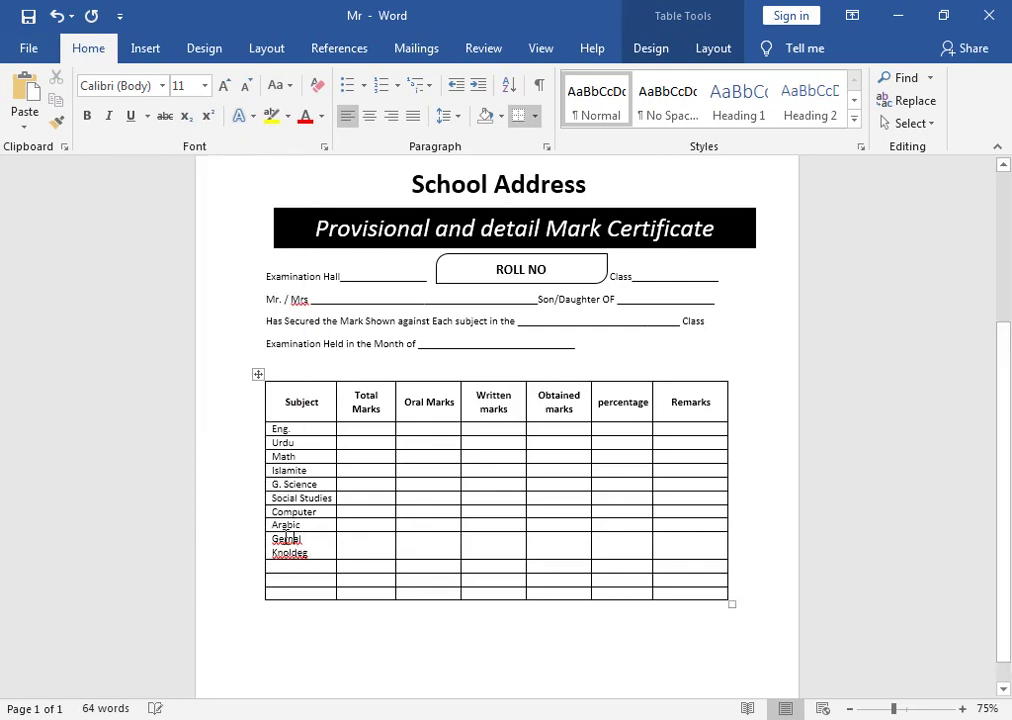
right_click(285, 538)
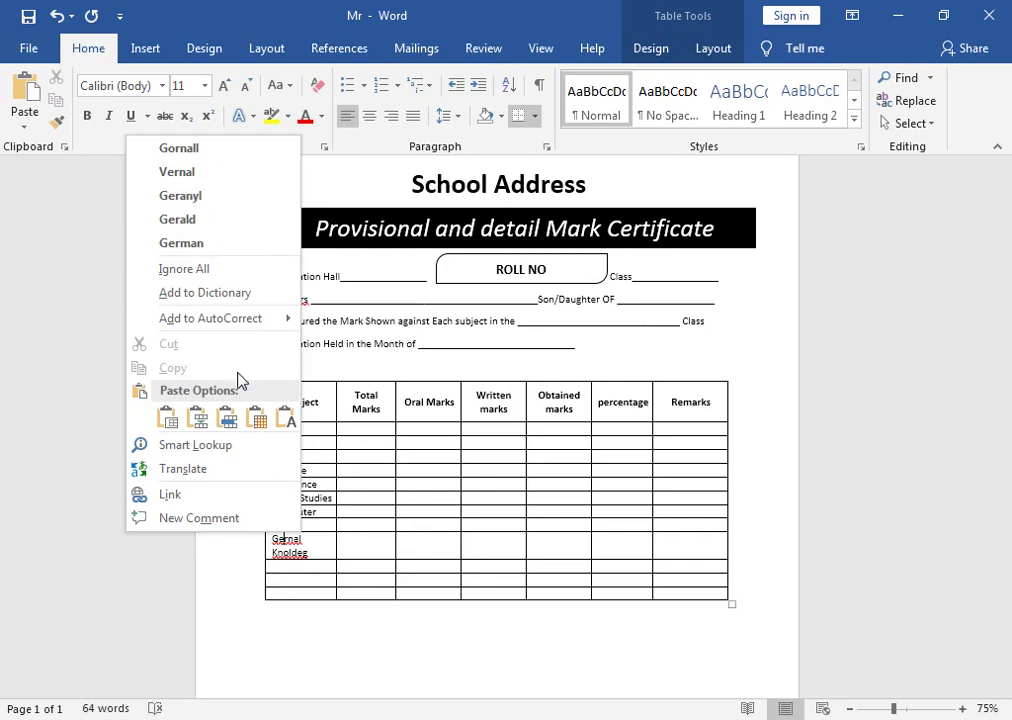
click(323, 560)
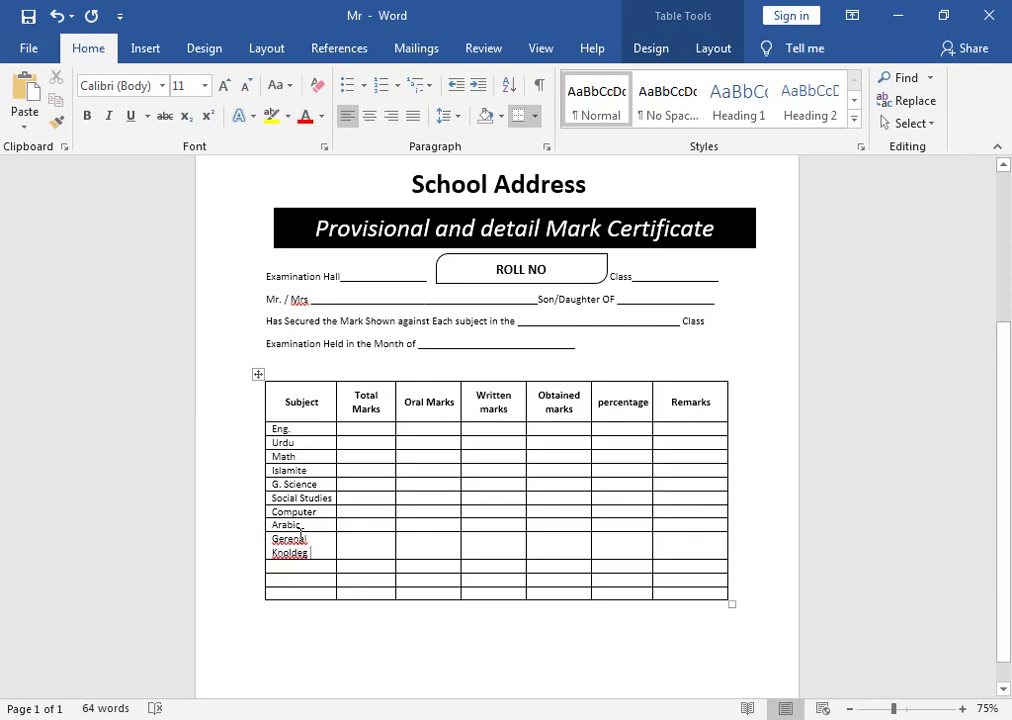
right_click(300, 537)
key(Escape)
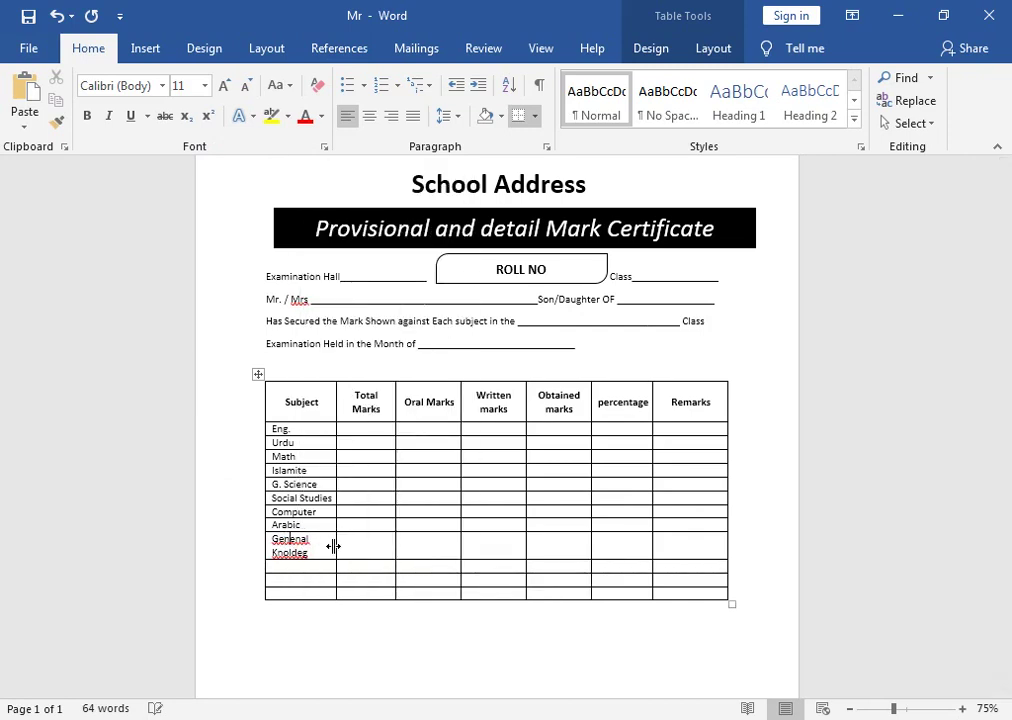
Fix the typos so the cell reads General Knowledge.
key(BackSpace)
text(a)
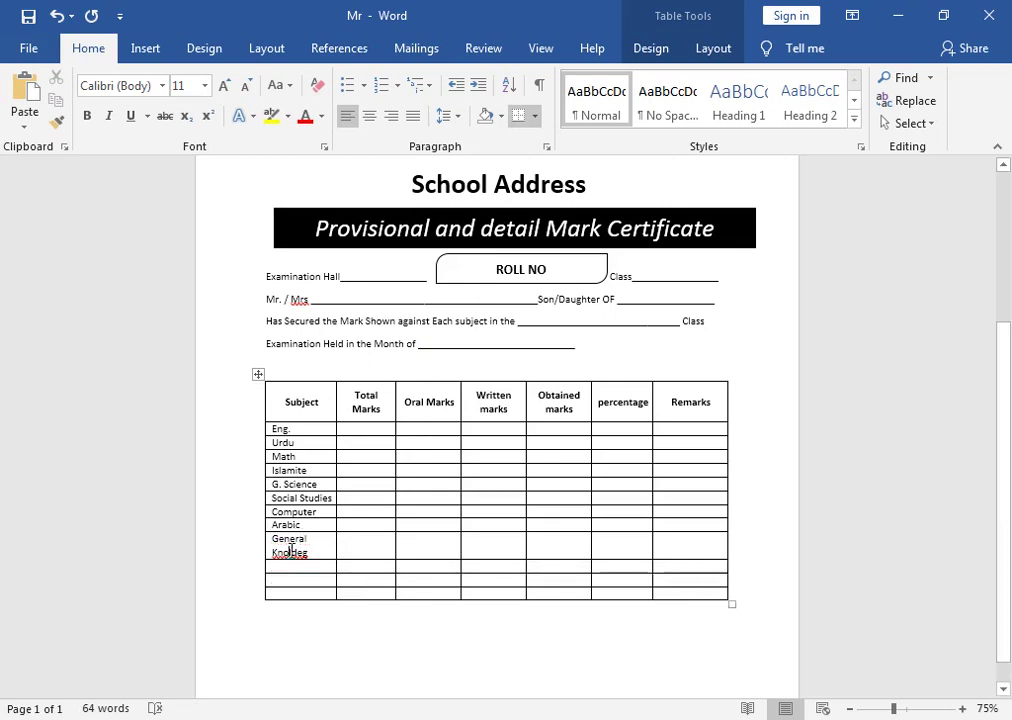
click(288, 552)
text(wle)
key(BackSpace)
key(BackSpace)
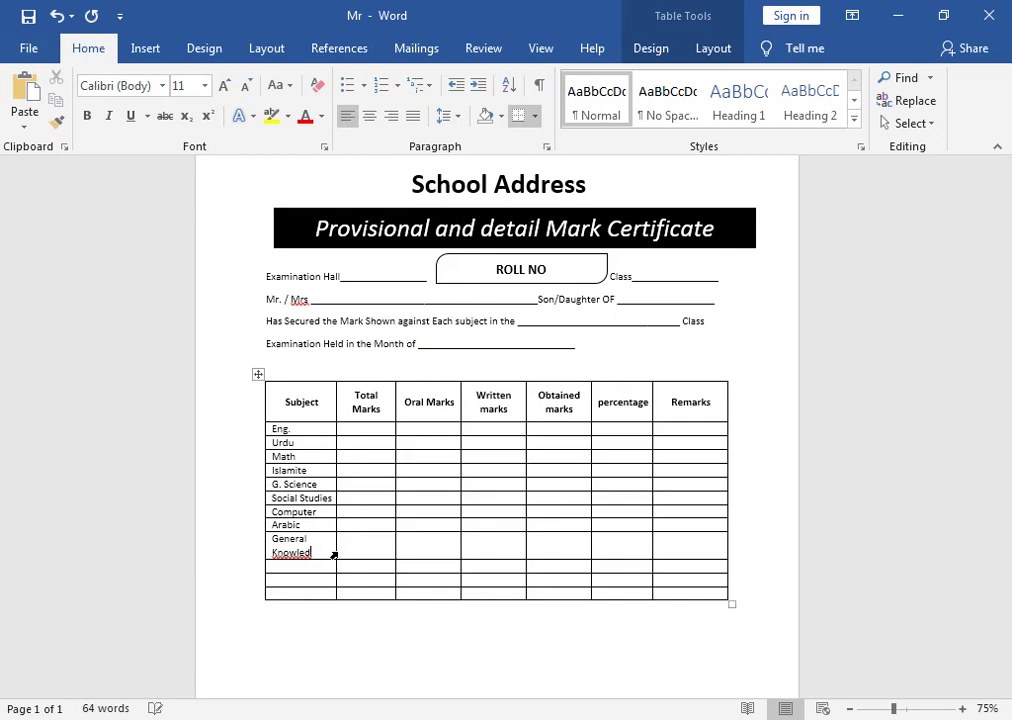
text(e)
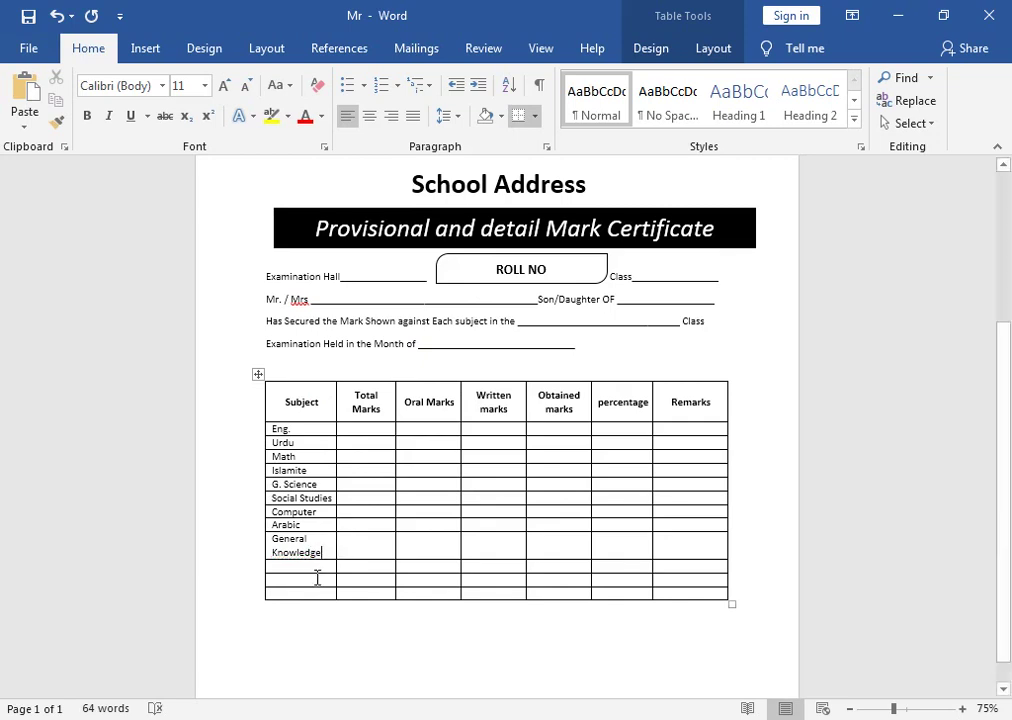
Enter Drawing, Nazra Quran and Grand Total in the remaining Subject cells.
click(309, 567)
text(Drawing)
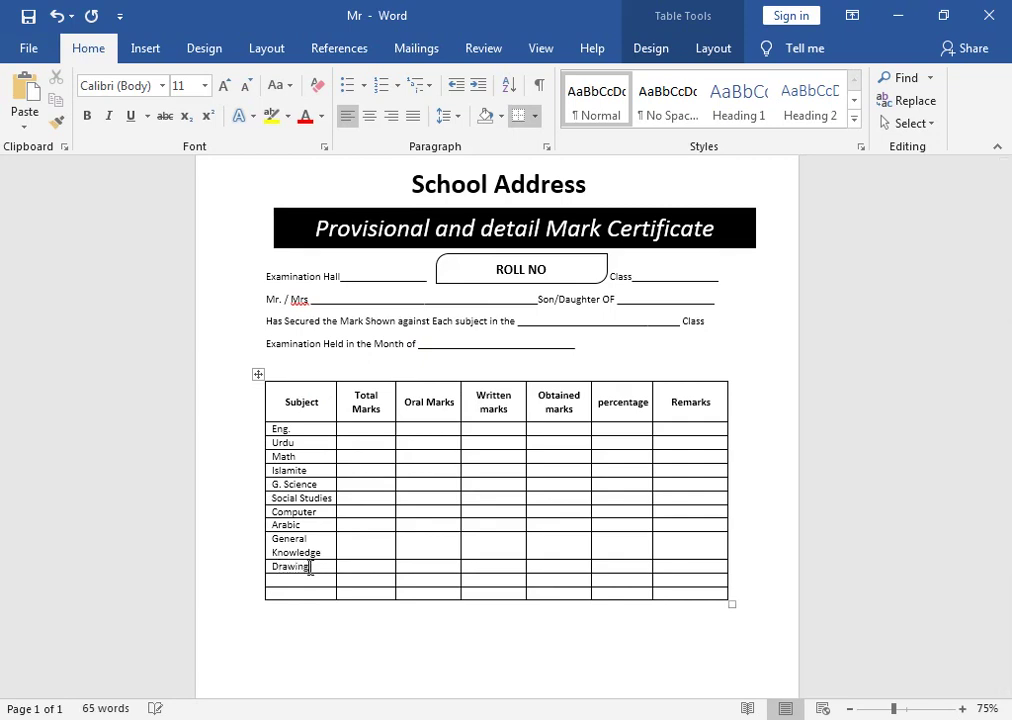
click(304, 581)
text(Grand Total)
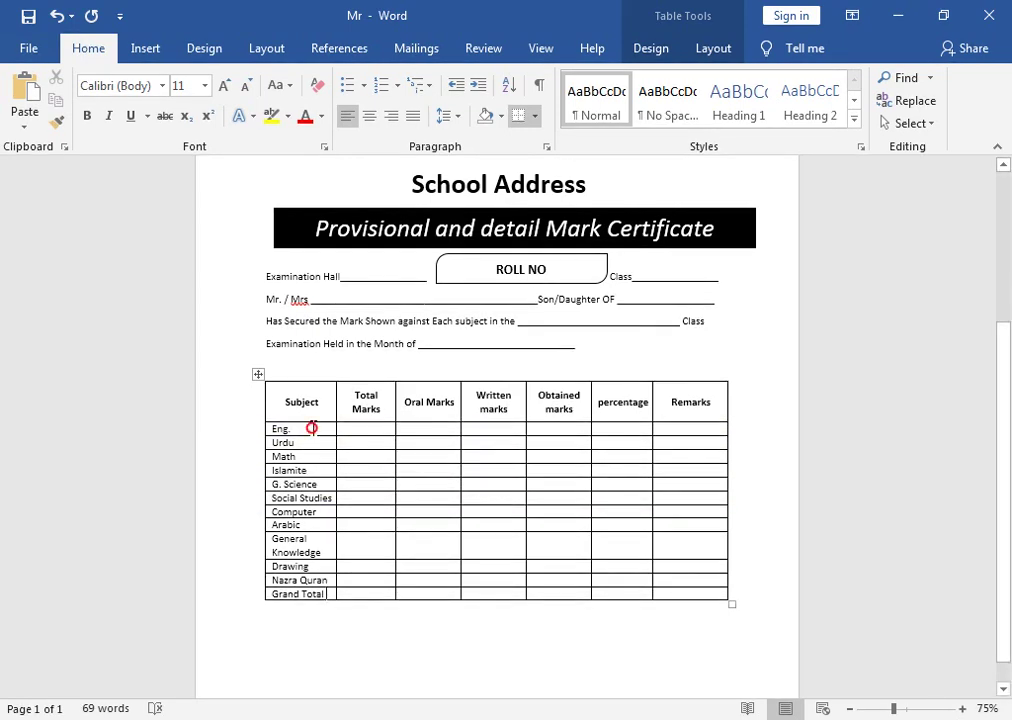
Select the subject rows from Eng. to Nazra Quran across all columns.
drag(312, 428, 544, 589)
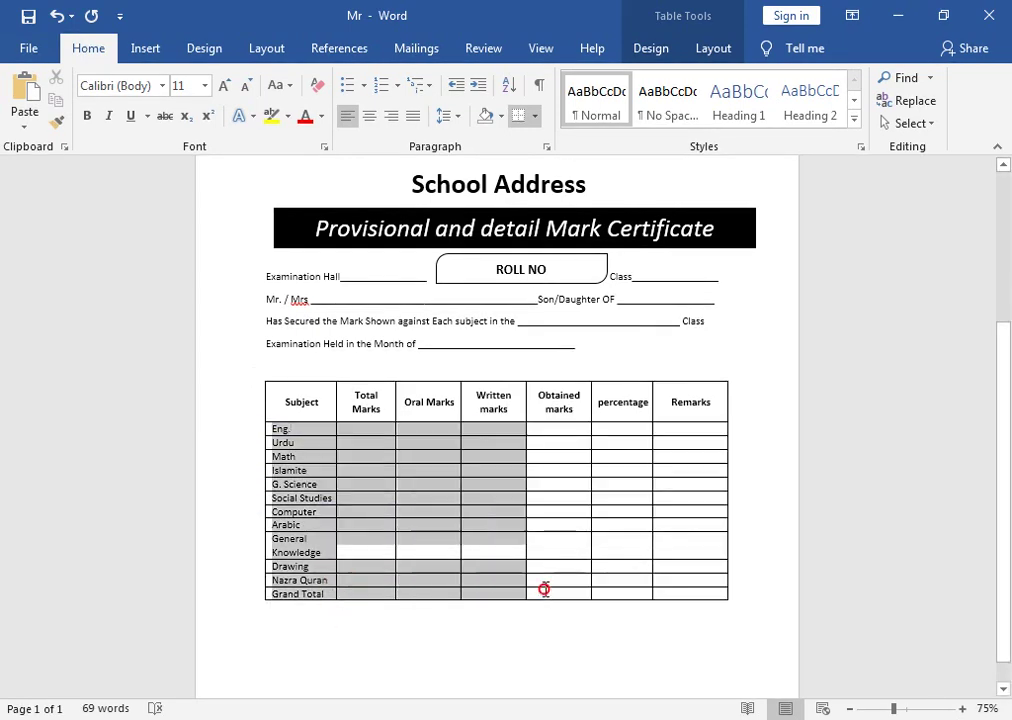
drag(544, 589, 680, 589)
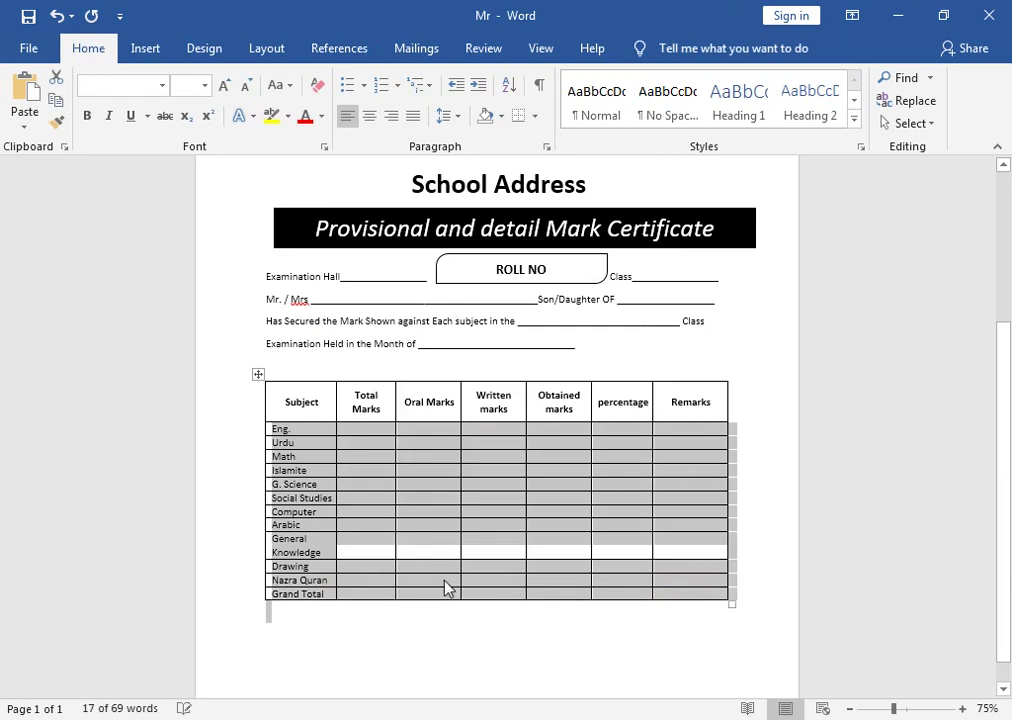
drag(446, 588, 450, 595)
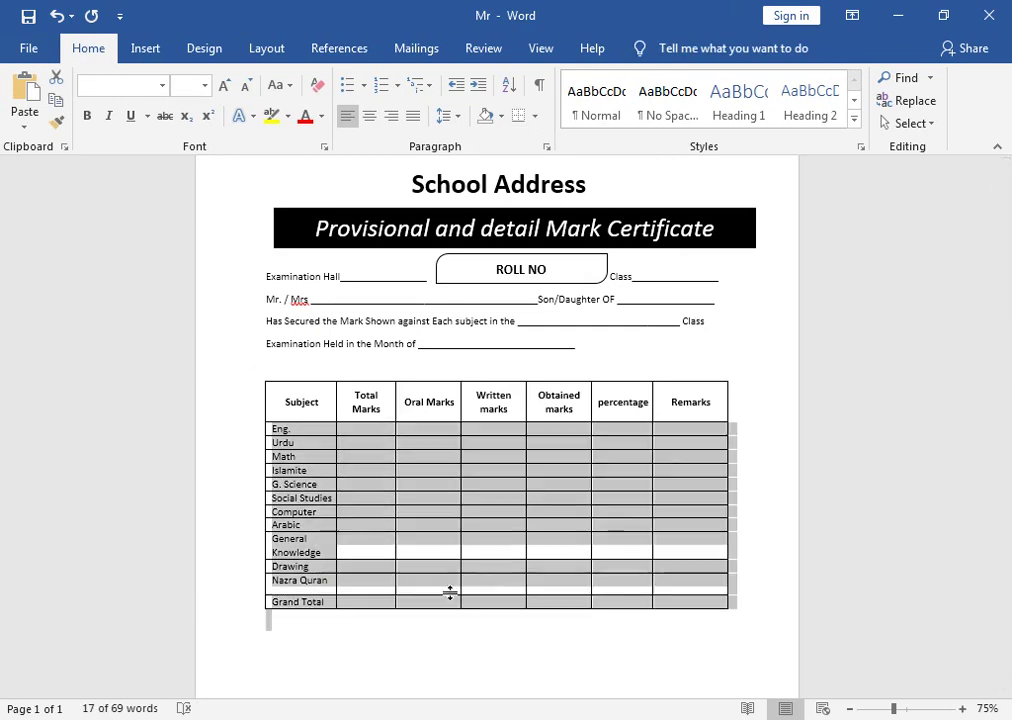
click(309, 428)
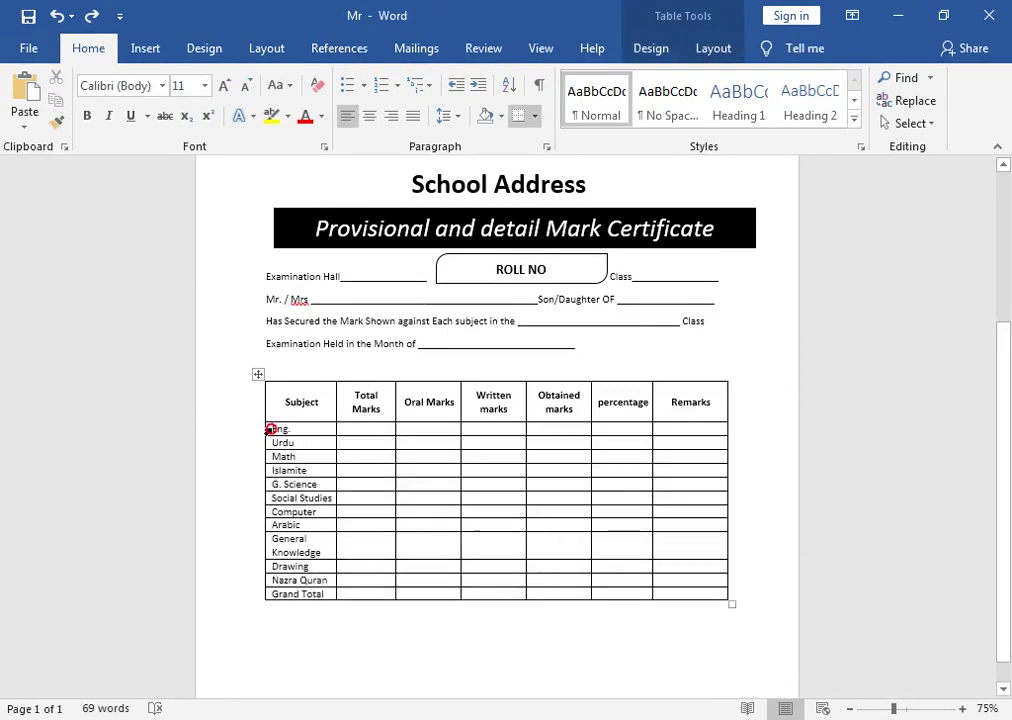
click(270, 429)
click(279, 428)
click(274, 429)
click(282, 434)
drag(274, 429, 705, 587)
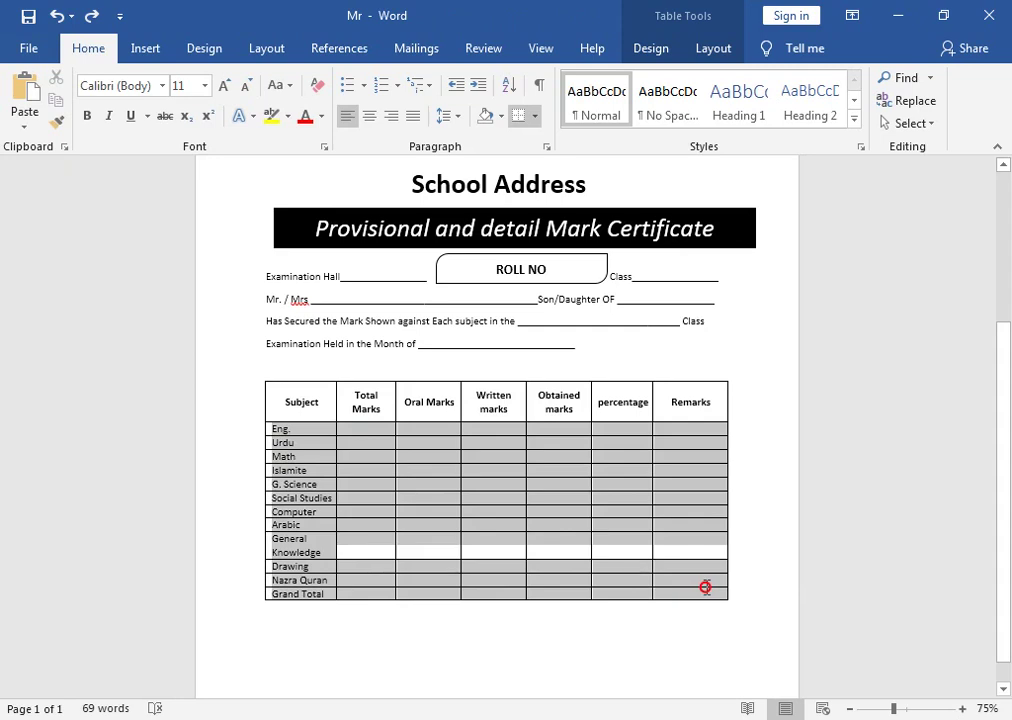
Set the selected rows' Table Row Height to 0.2".
click(713, 50)
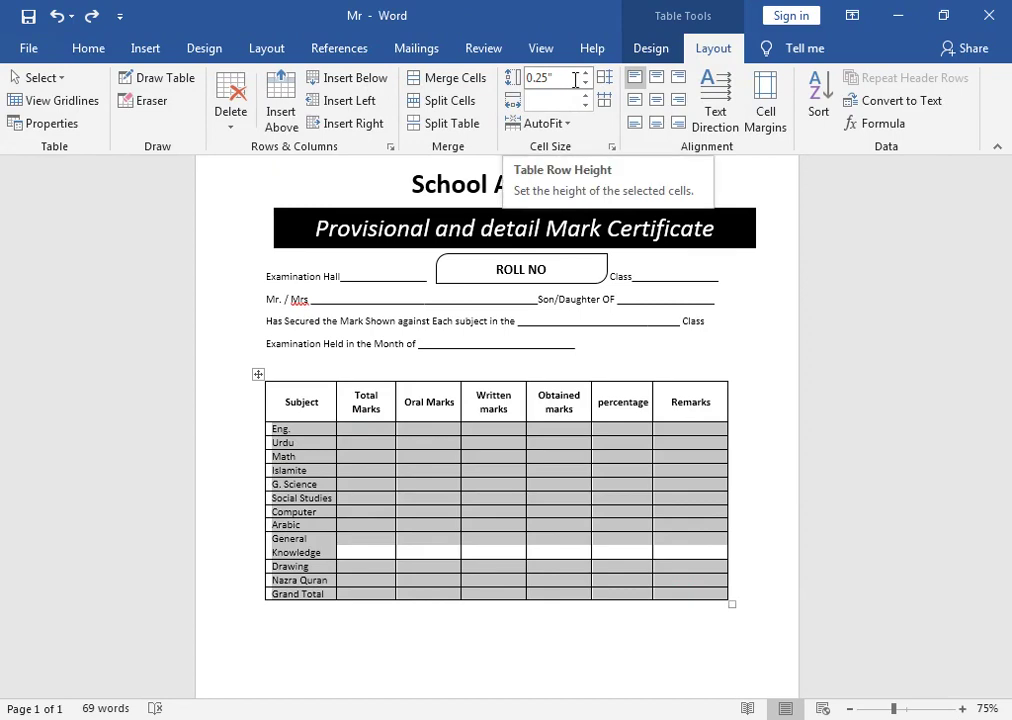
click(587, 74)
click(587, 74)
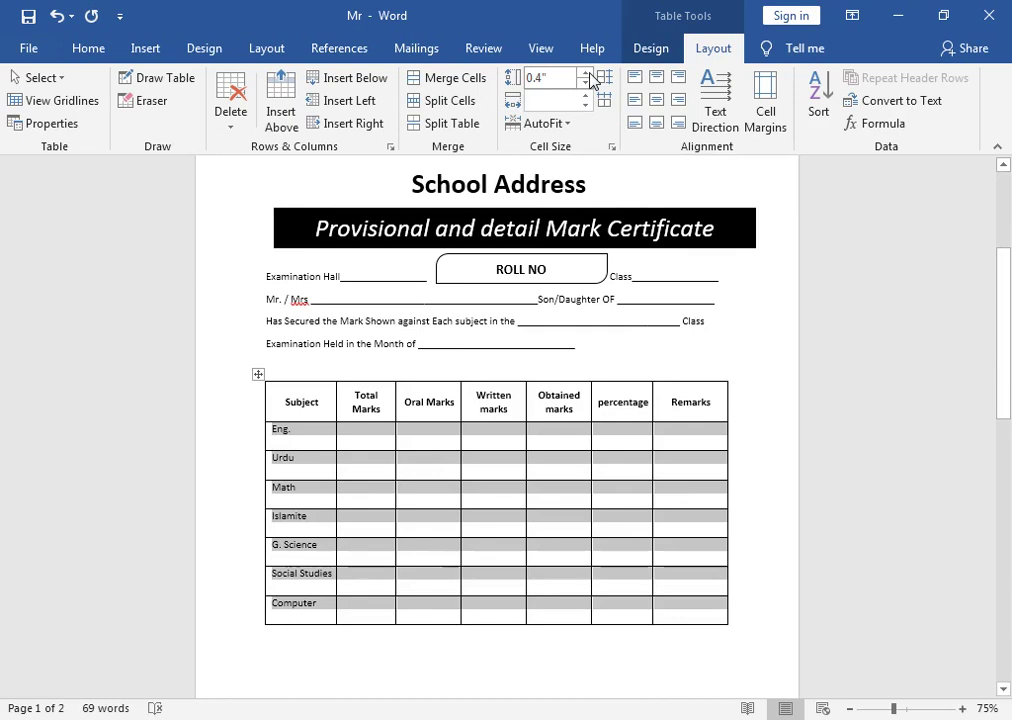
click(587, 86)
click(587, 86)
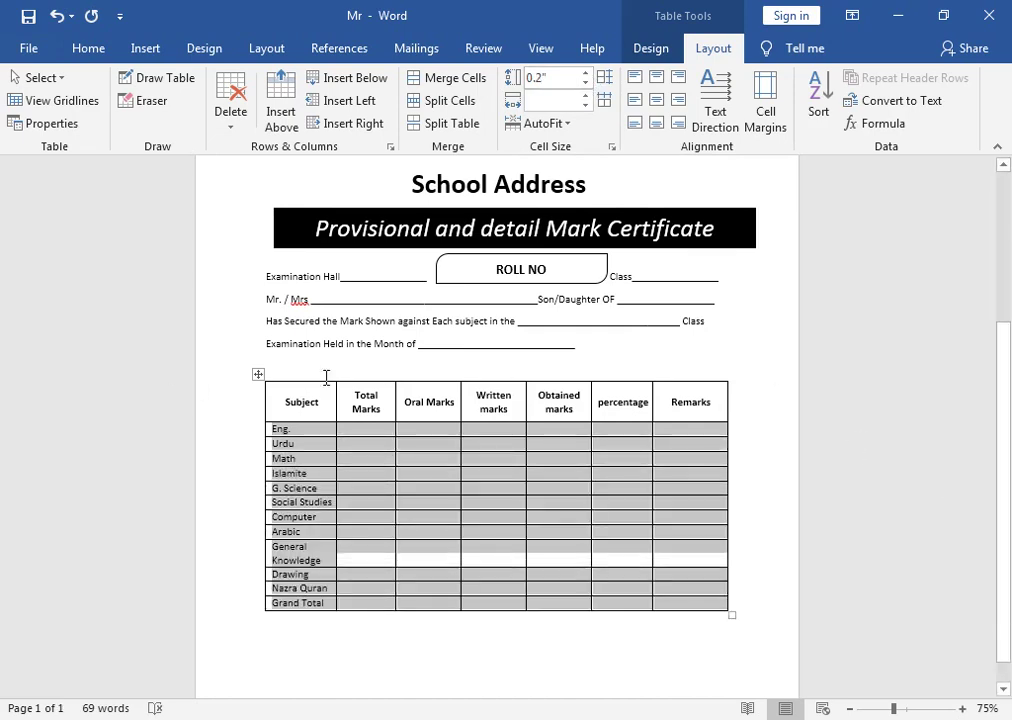
drag(1007, 458, 1005, 523)
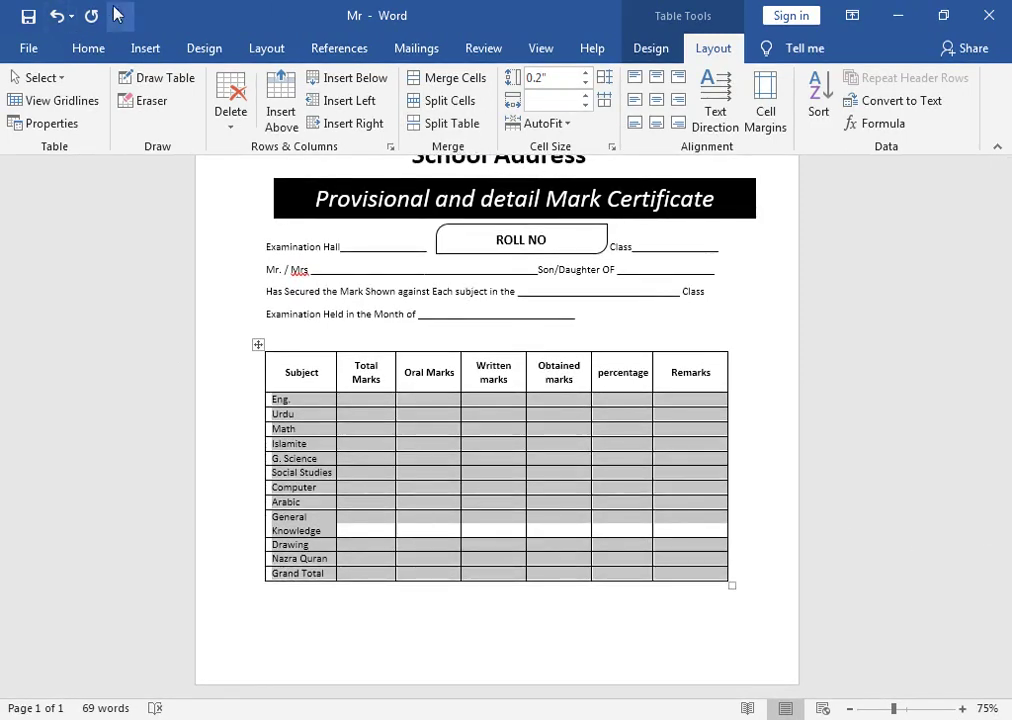
Make all text in the marks table bold.
click(88, 50)
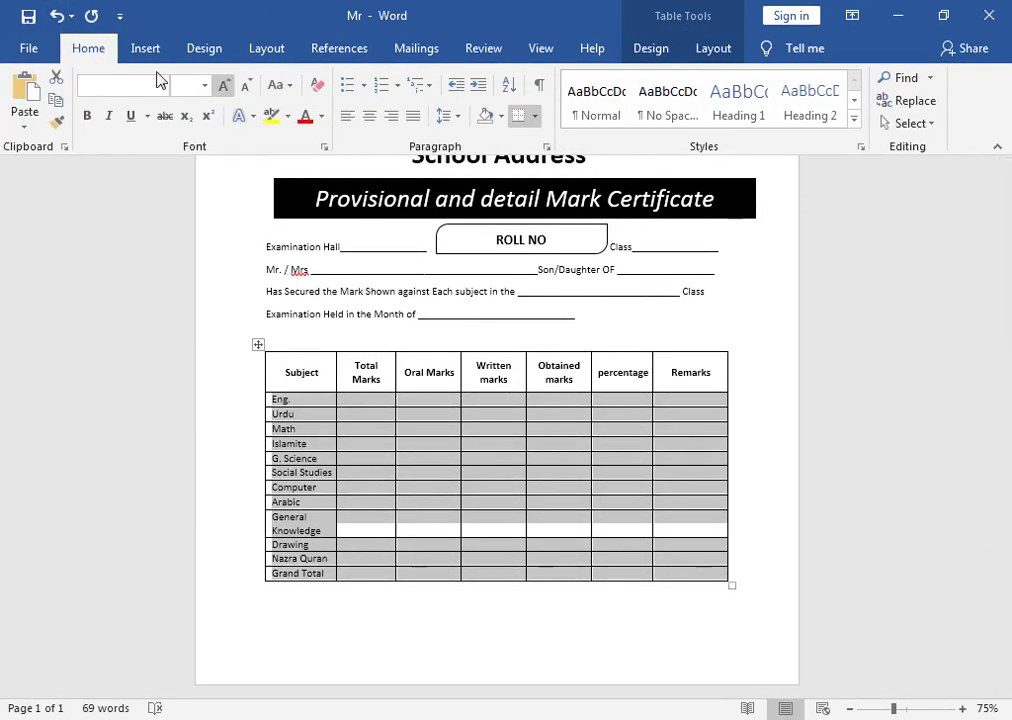
click(87, 120)
click(375, 645)
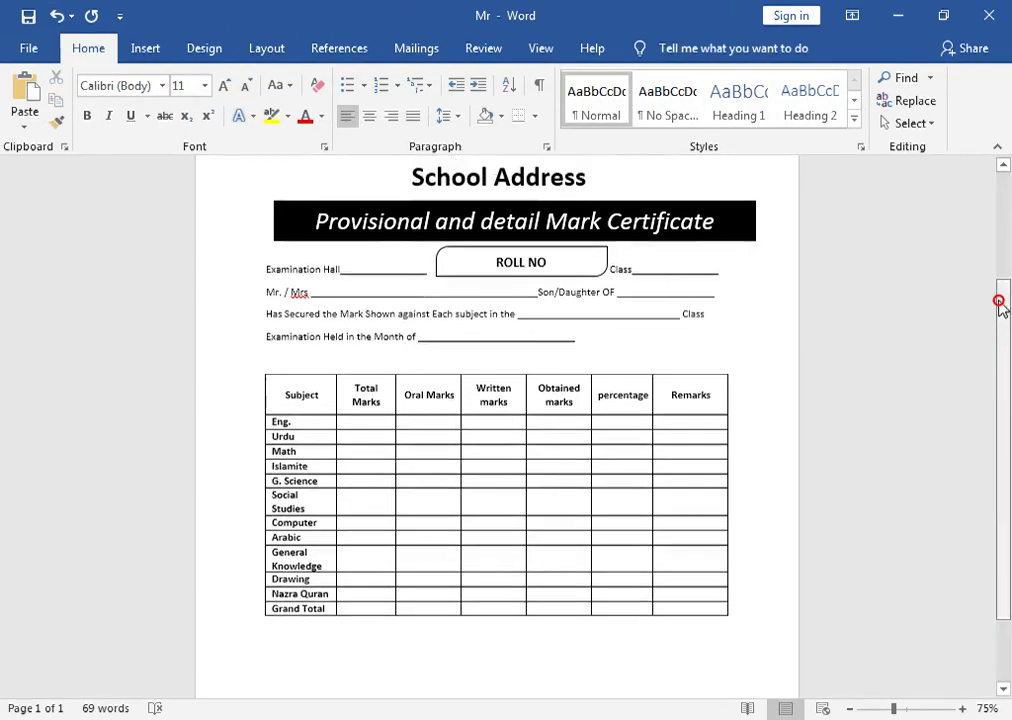
drag(1000, 345, 1000, 148)
Review the Layout margin presets without changing them, and select the four examination info lines.
click(446, 246)
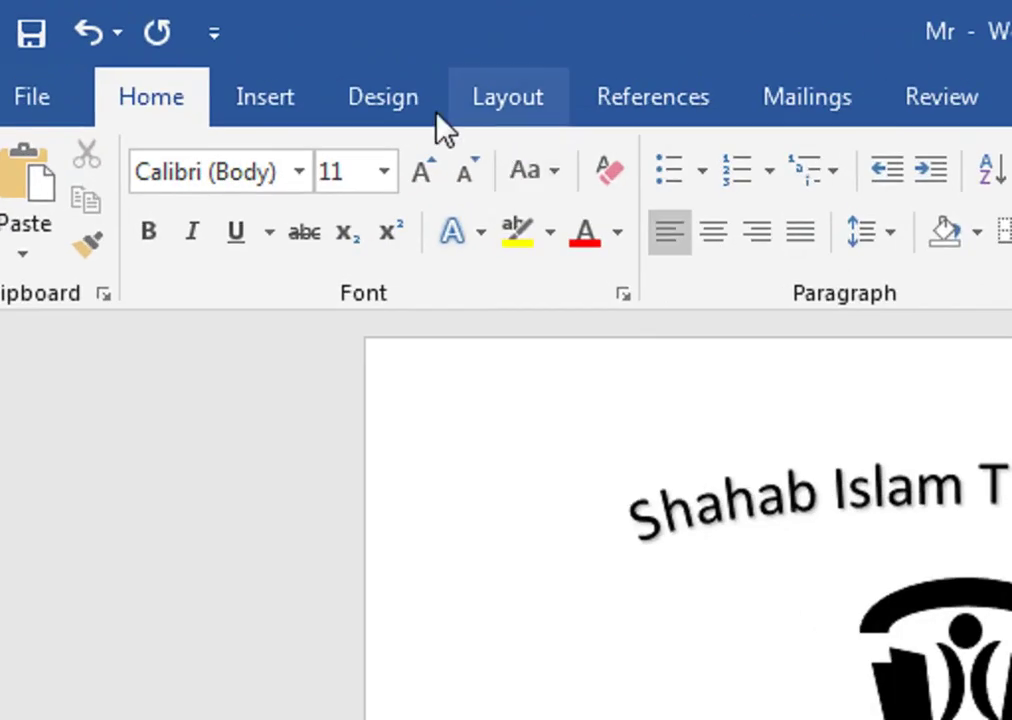
click(197, 51)
click(519, 97)
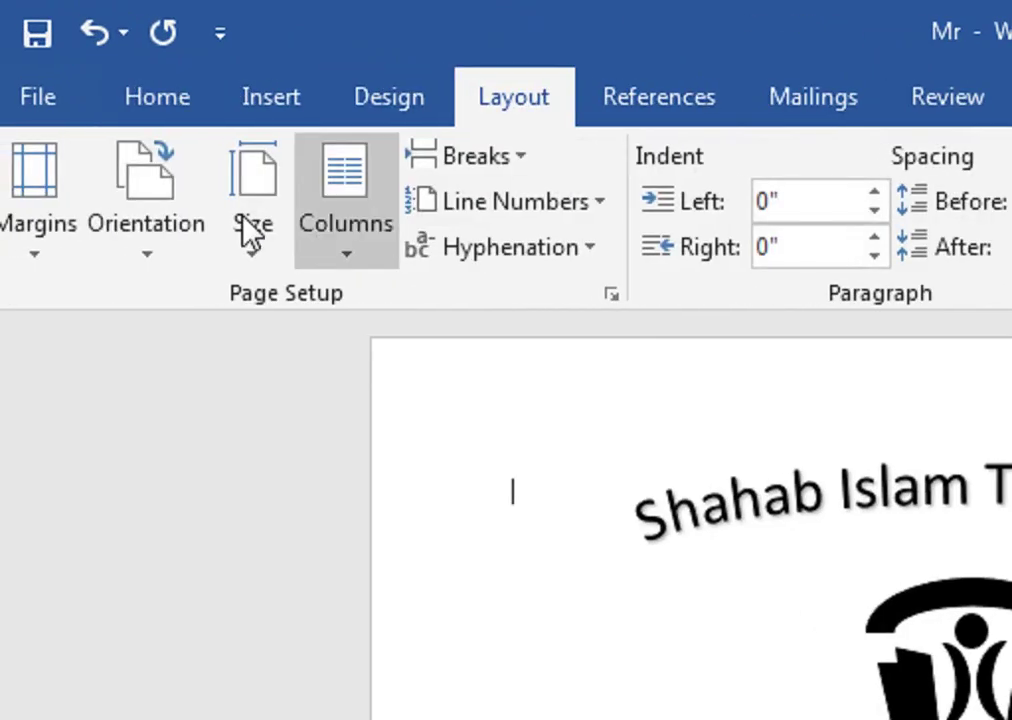
click(50, 245)
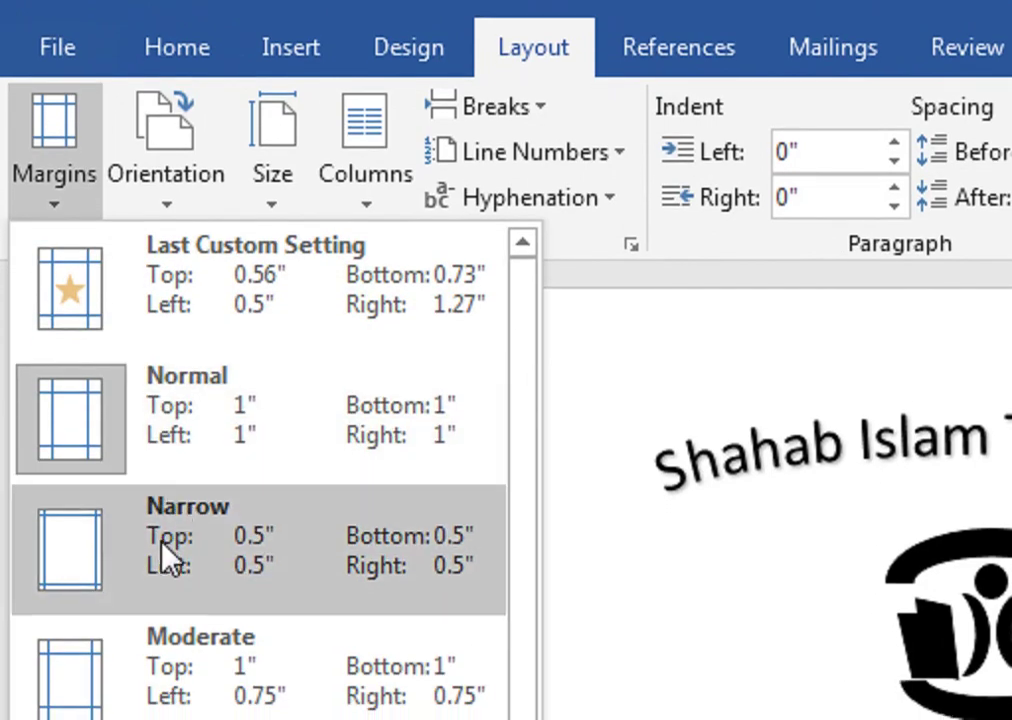
click(165, 553)
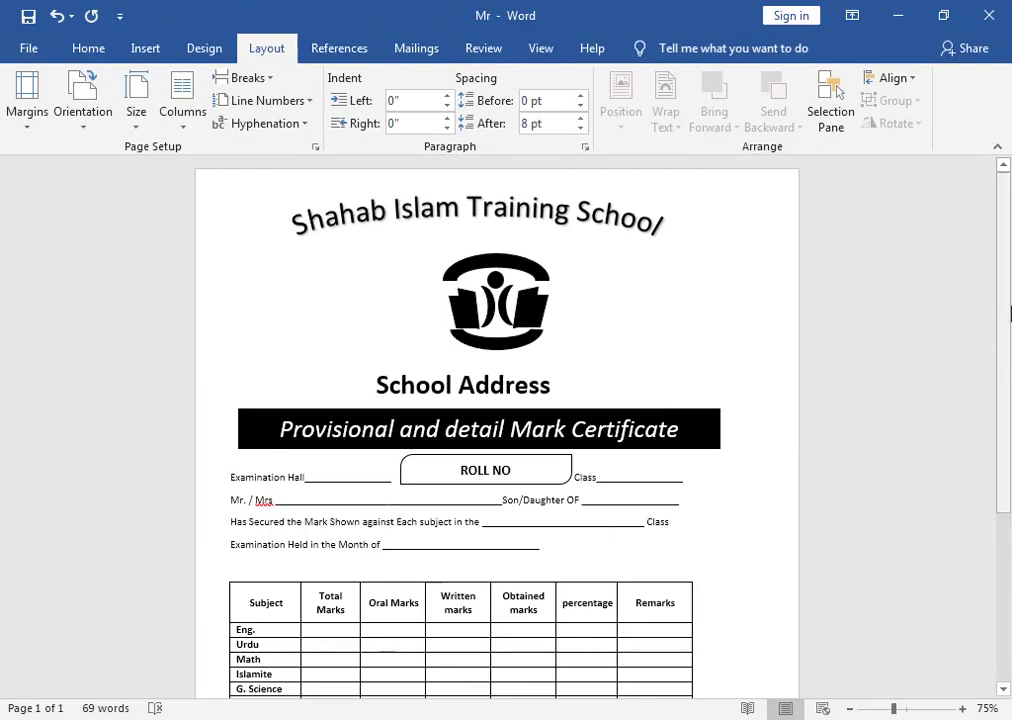
mouse_move(1005, 350)
mouse_down()
mouse_move(1008, 480)
mouse_move(1008, 275)
mouse_up()
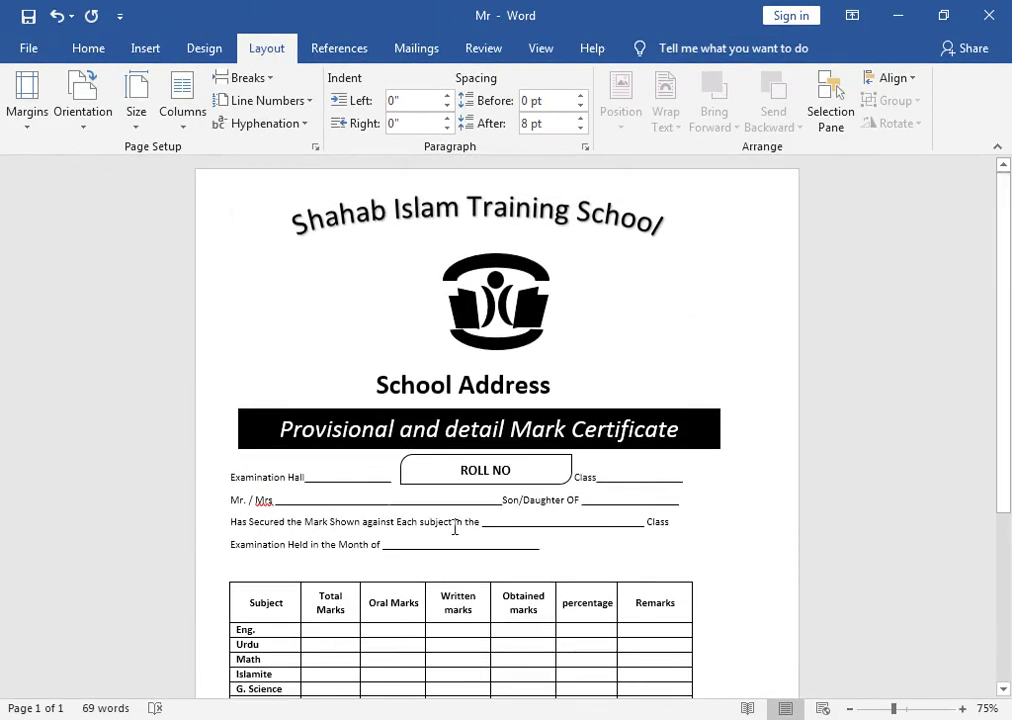
drag(233, 476, 714, 562)
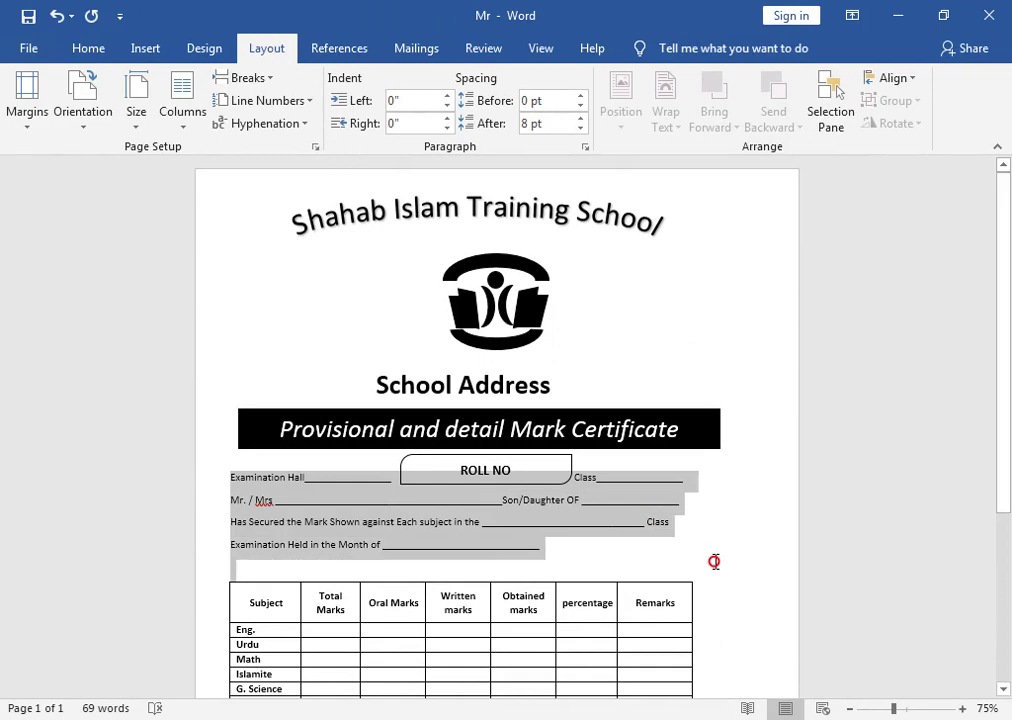
Centre the info lines, then undo the centring.
click(80, 48)
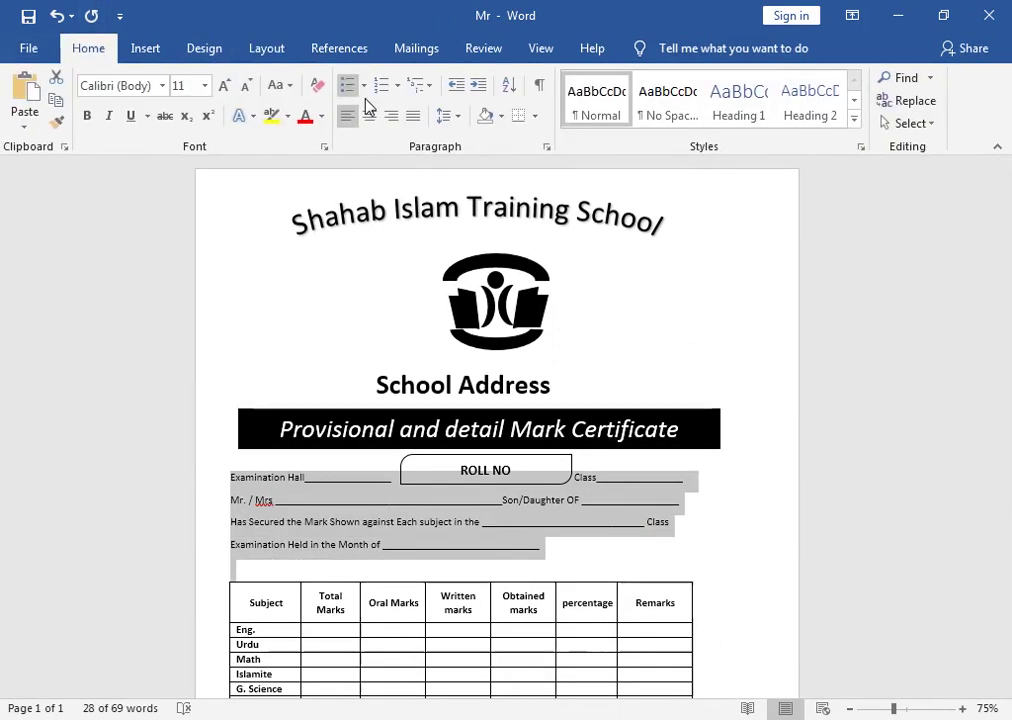
click(369, 116)
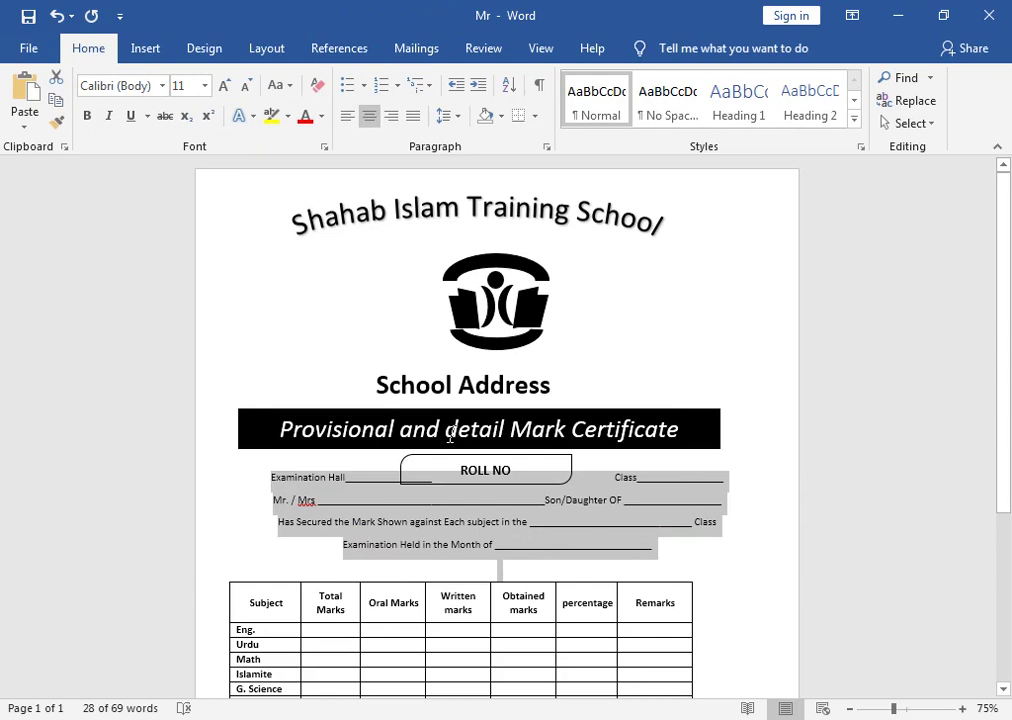
key(ctrl+z)
triple_click(332, 391)
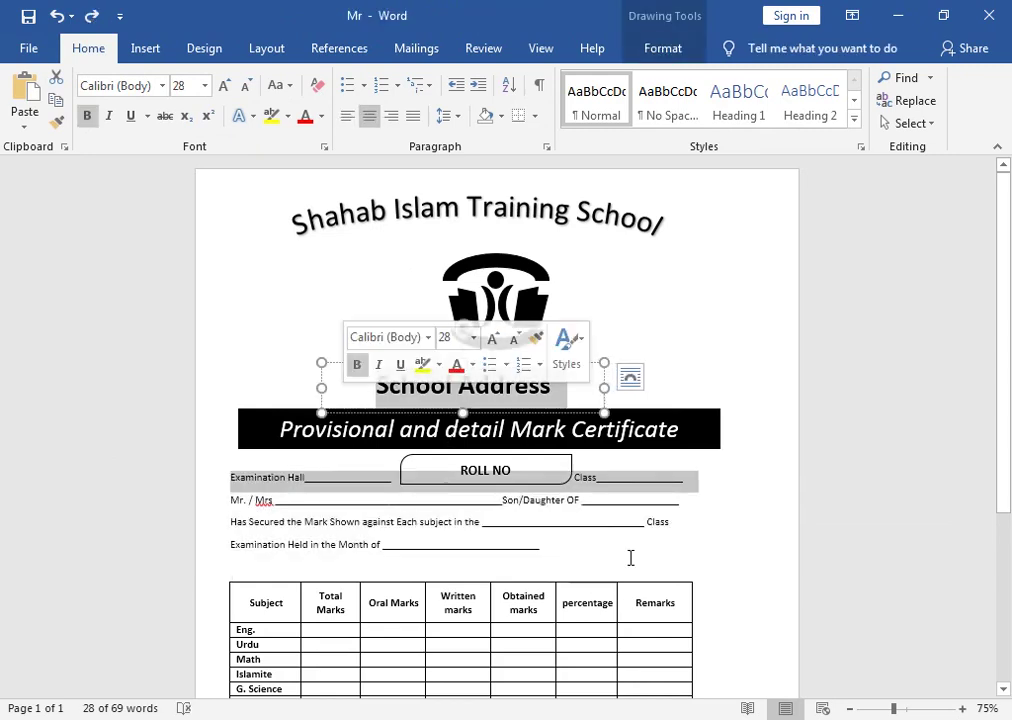
Widen the marks table toward the right by dragging its corner handle.
scroll(680, 520, down, 3)
scroll(739, 495, down, 2)
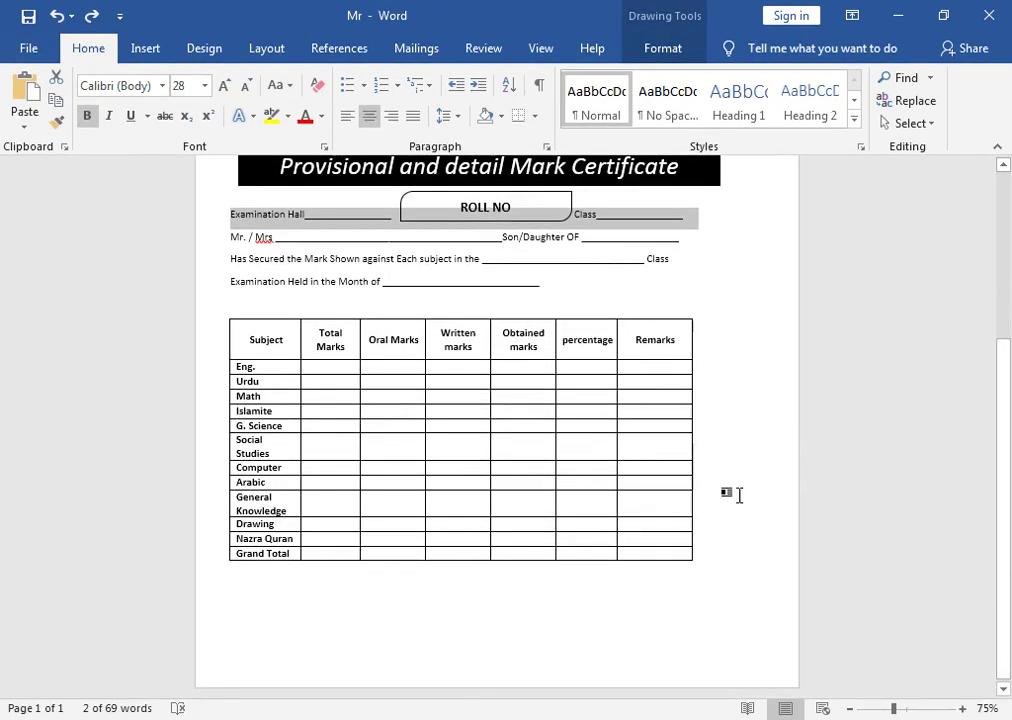
click(720, 392)
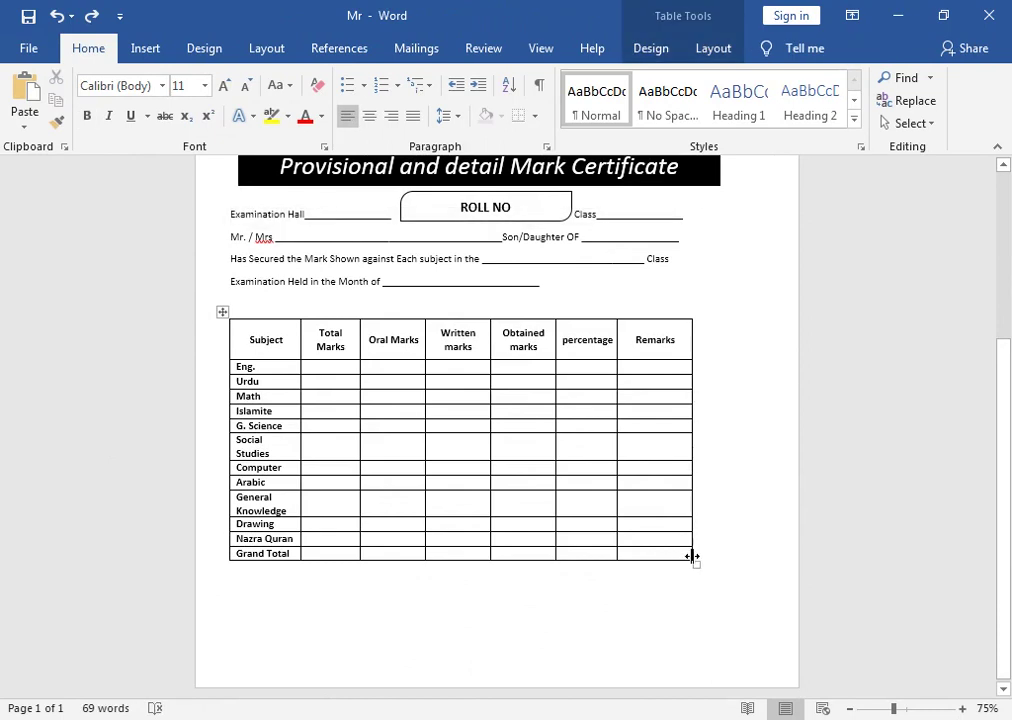
drag(696, 564, 766, 556)
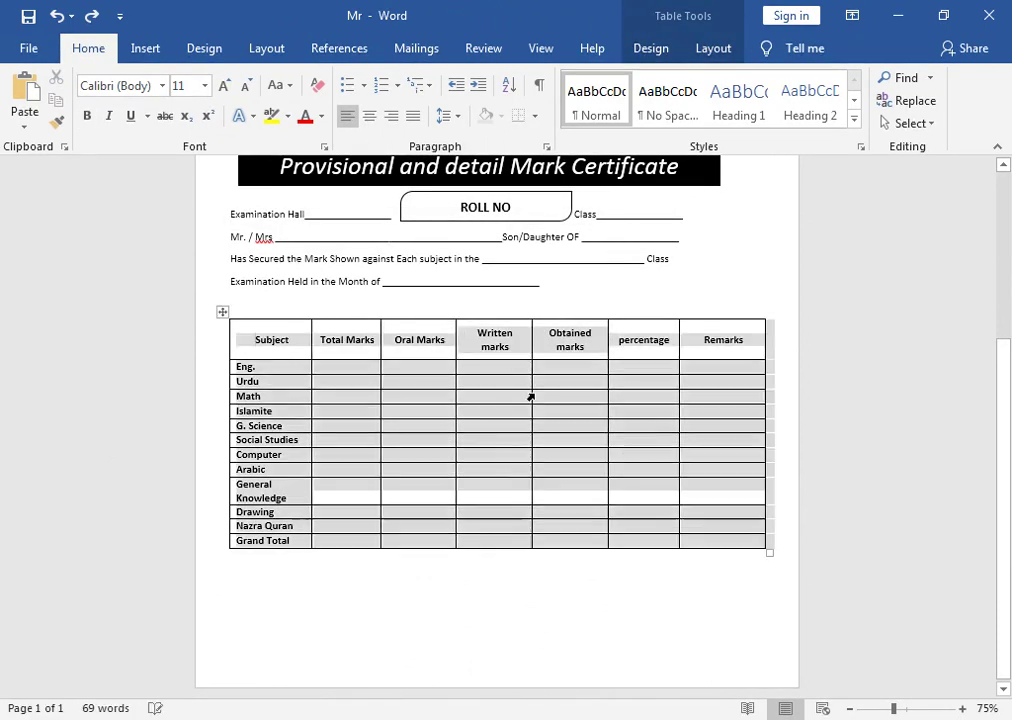
click(348, 352)
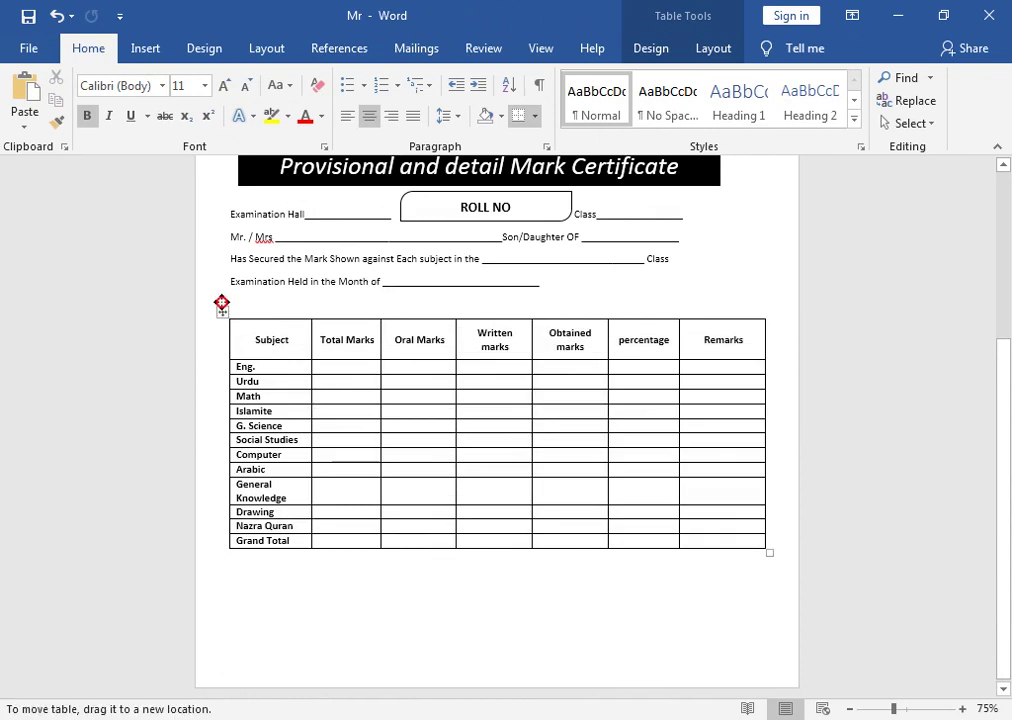
Set the subject rows' Table Row Height to 0.3".
click(222, 312)
click(245, 367)
mouse_move(245, 367)
mouse_down()
mouse_move(710, 515)
mouse_move(748, 537)
mouse_up()
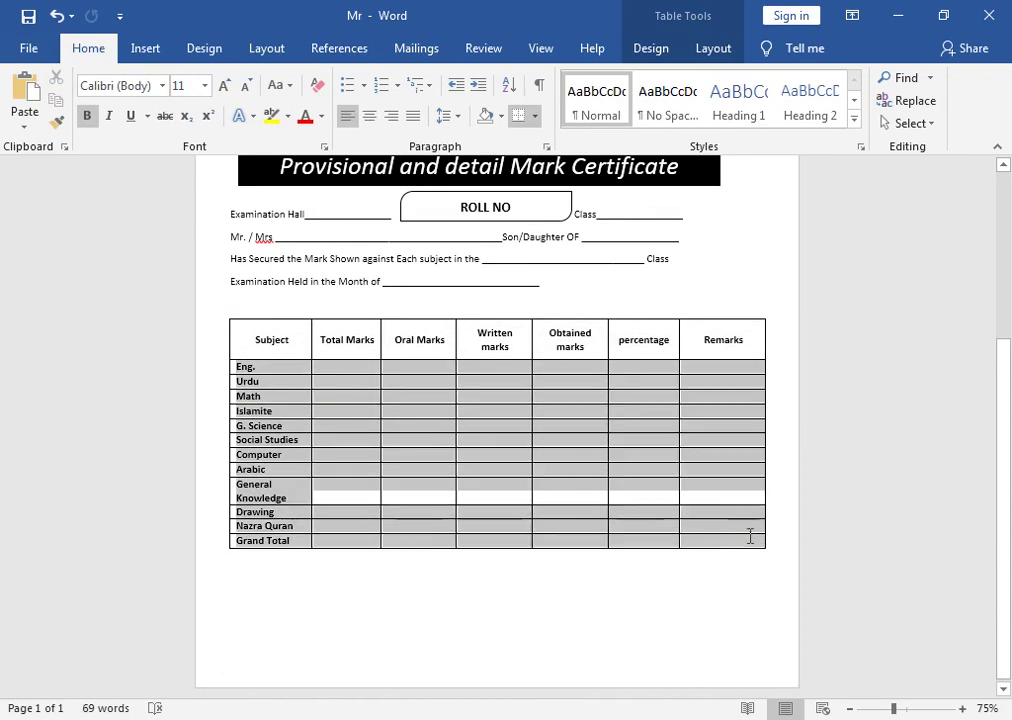
click(713, 48)
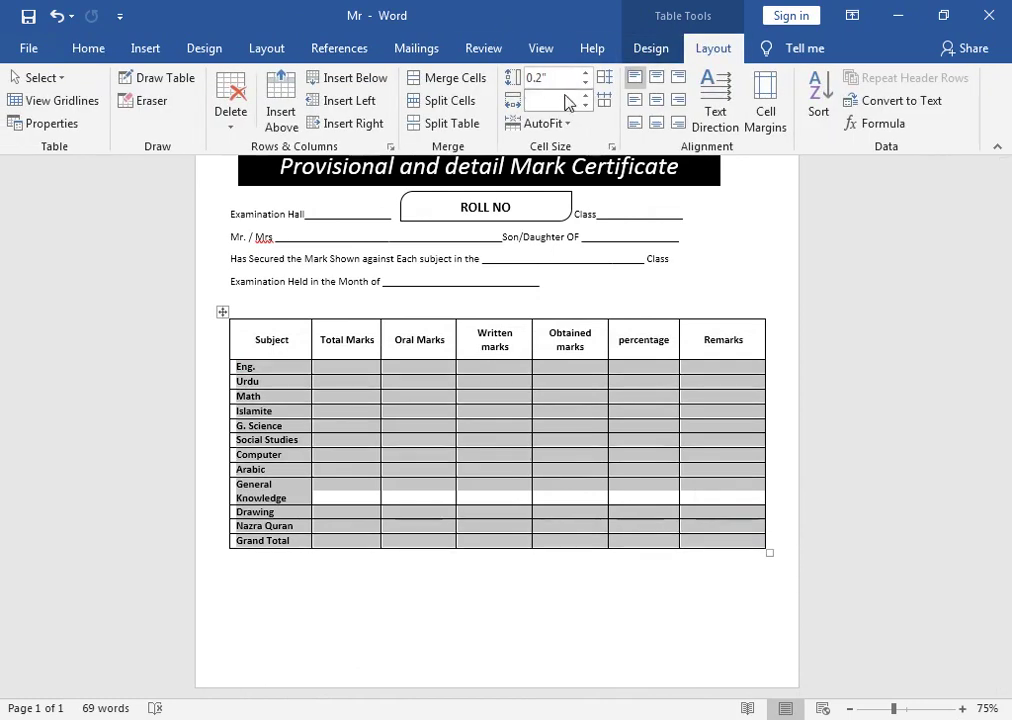
click(586, 77)
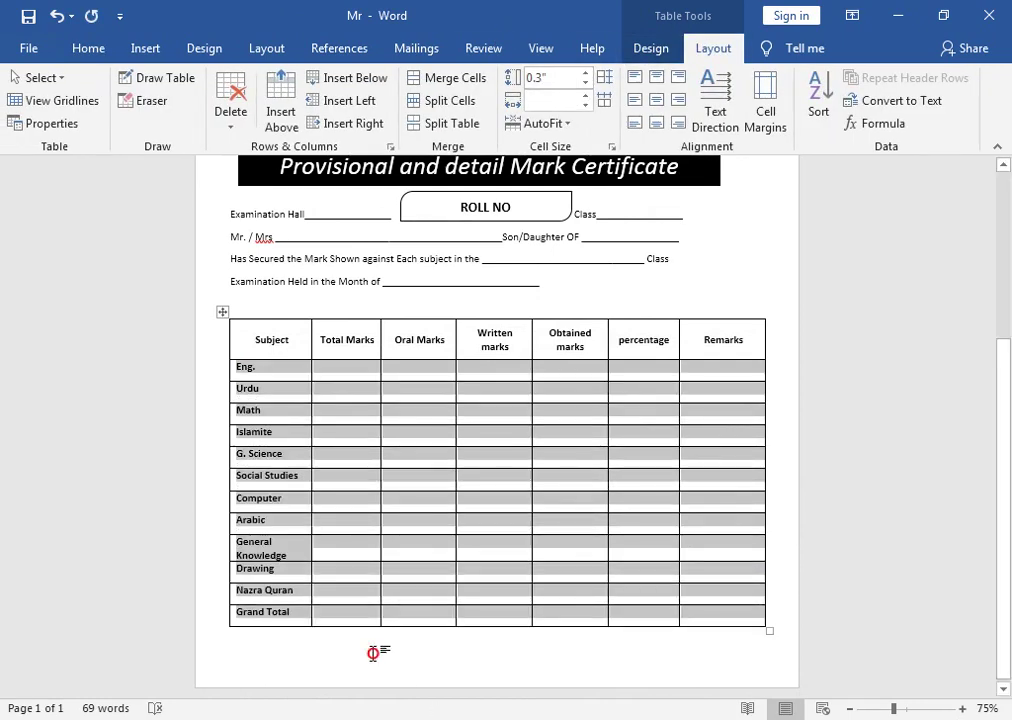
click(380, 659)
drag(1009, 440, 1009, 300)
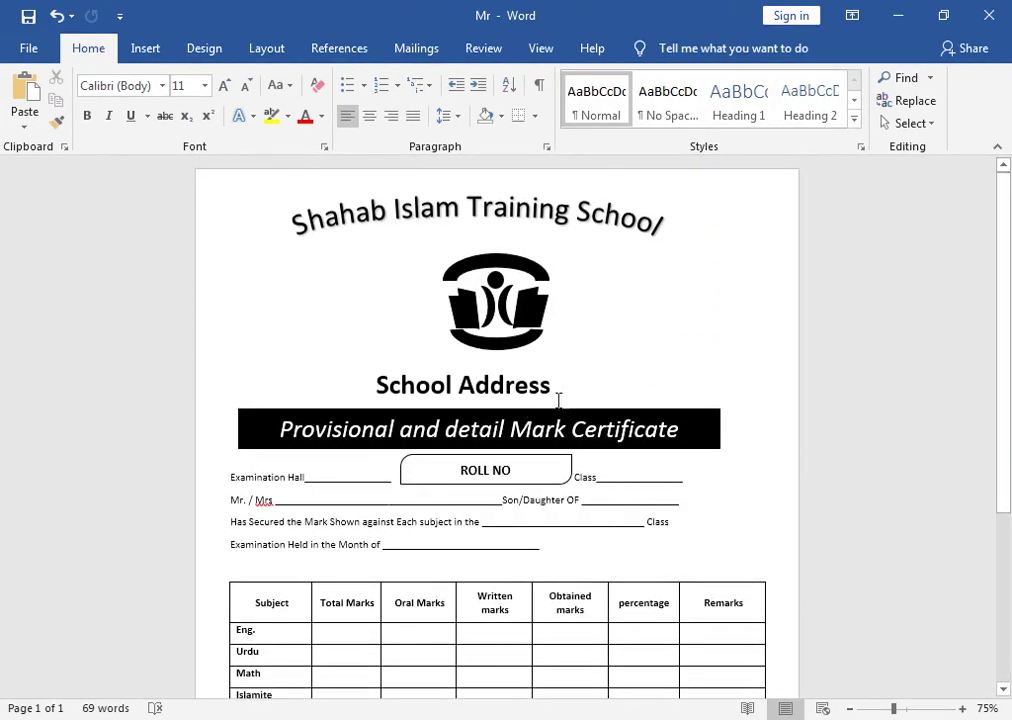
Centre the title banner and School Address box, nudging the school name right.
drag(571, 411, 598, 408)
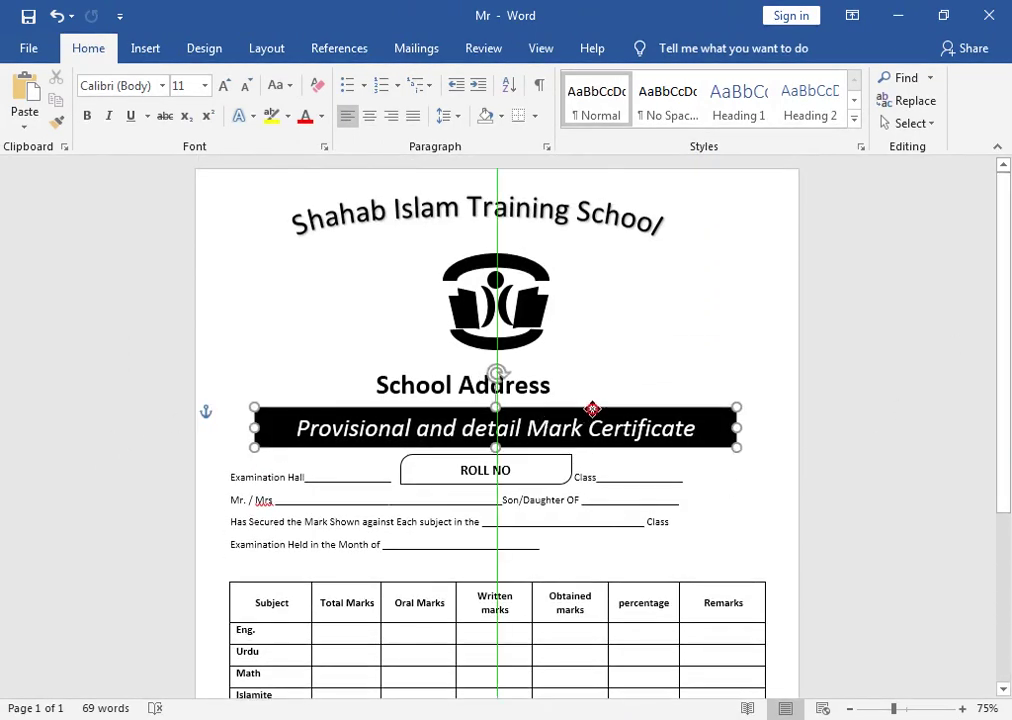
click(228, 343)
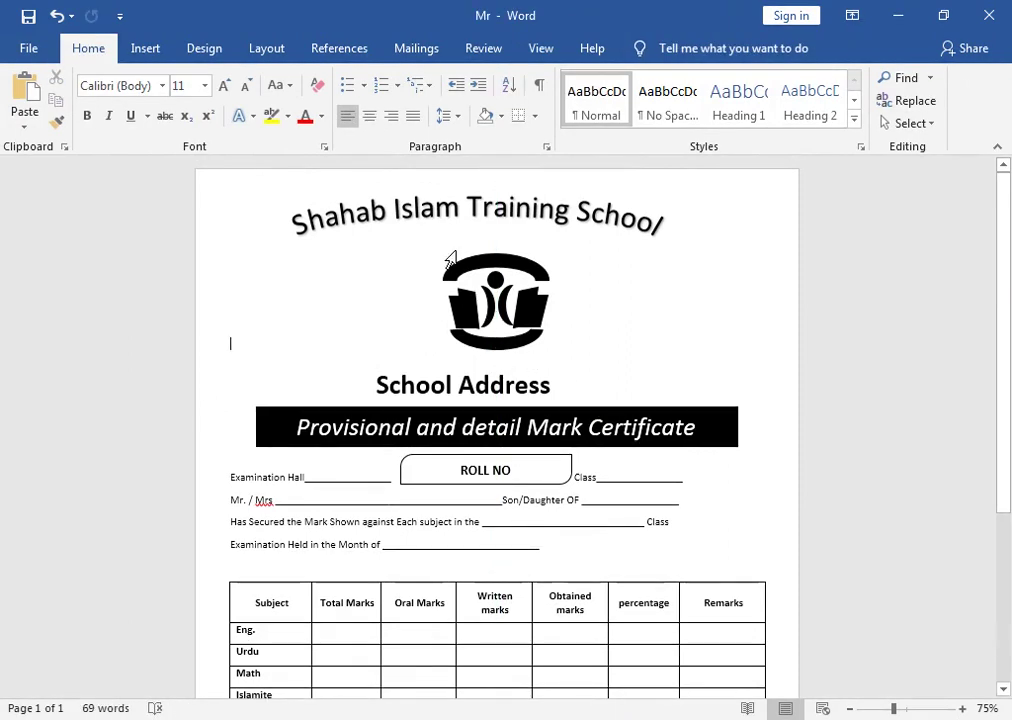
triple_click(450, 224)
drag(431, 205, 455, 205)
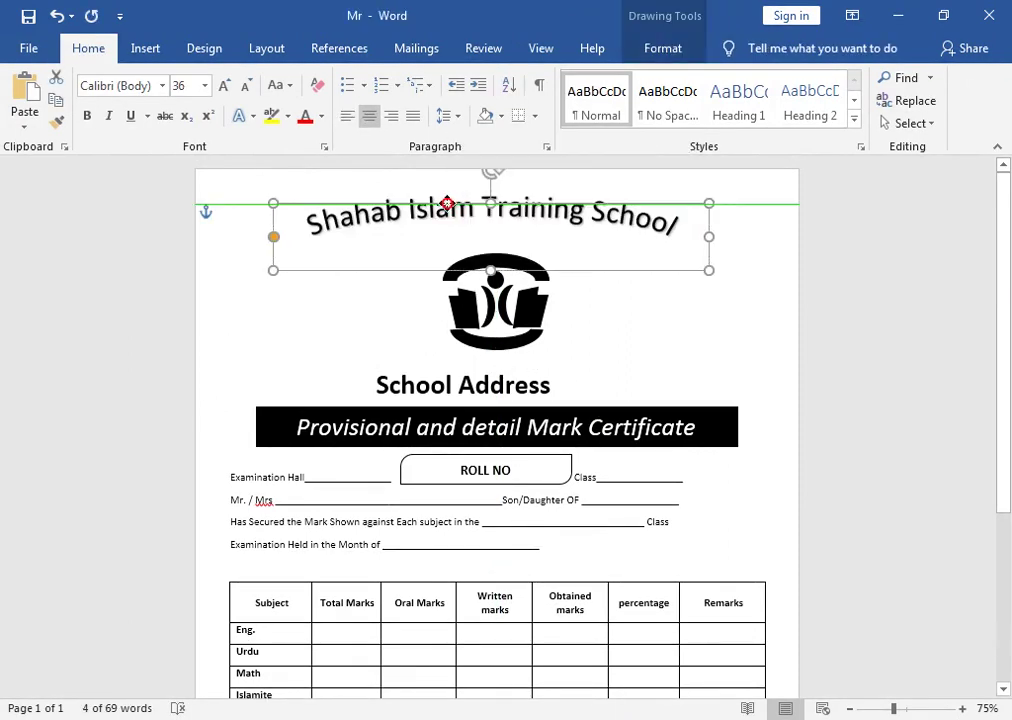
click(492, 340)
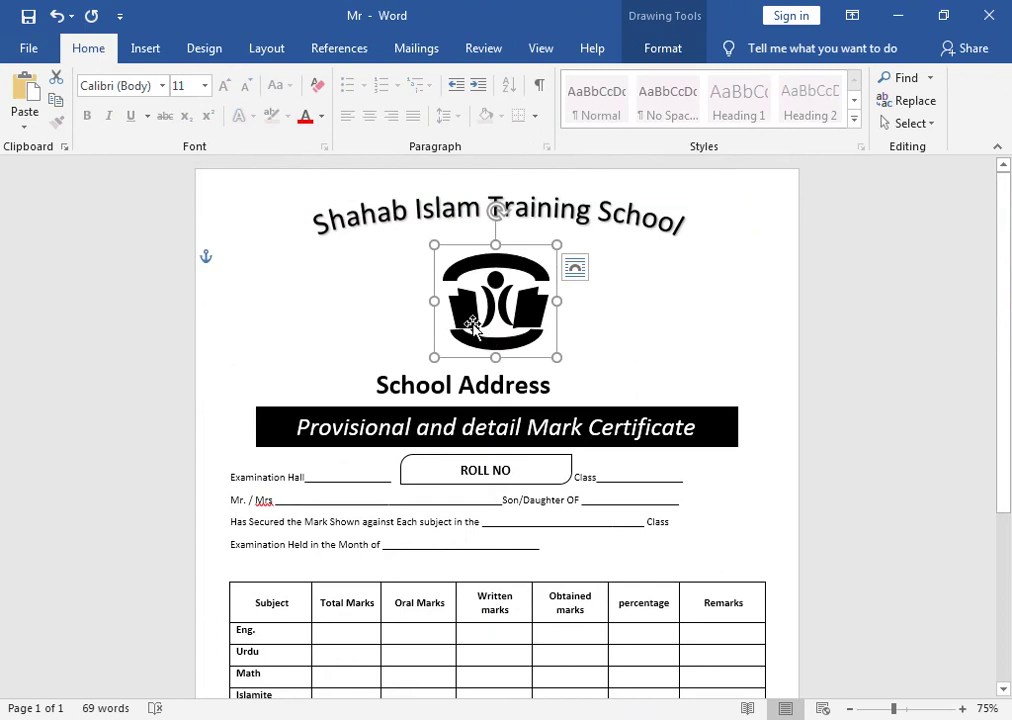
drag(396, 362, 442, 354)
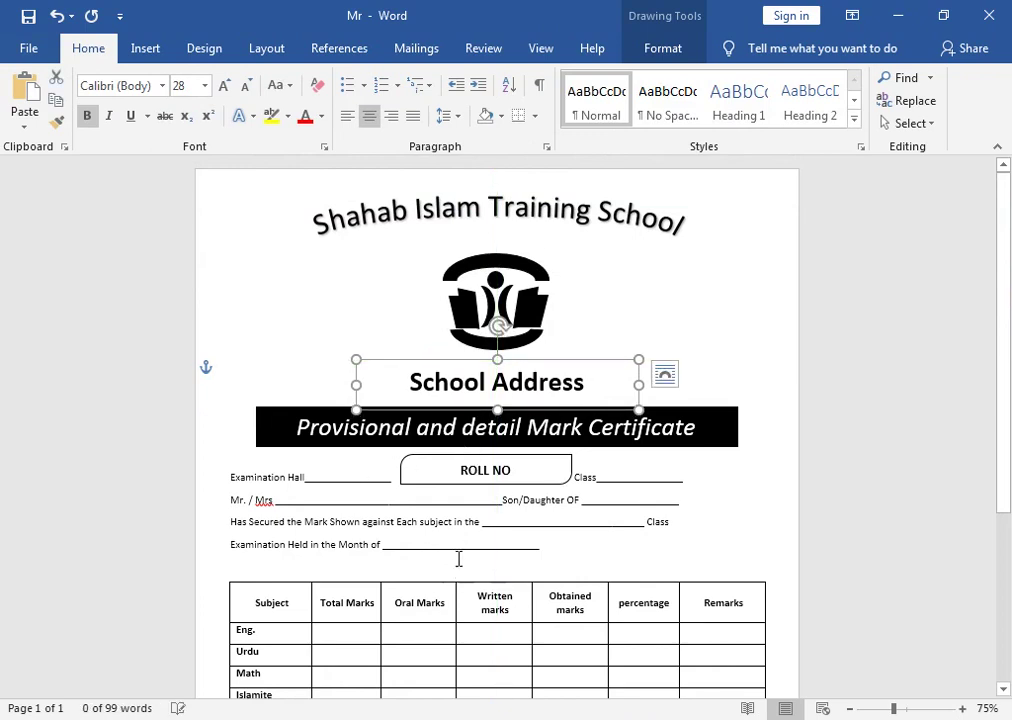
Push the Class label right with a Tab and centre the ROLL NO box.
click(581, 472)
key(Tab)
drag(443, 462, 453, 462)
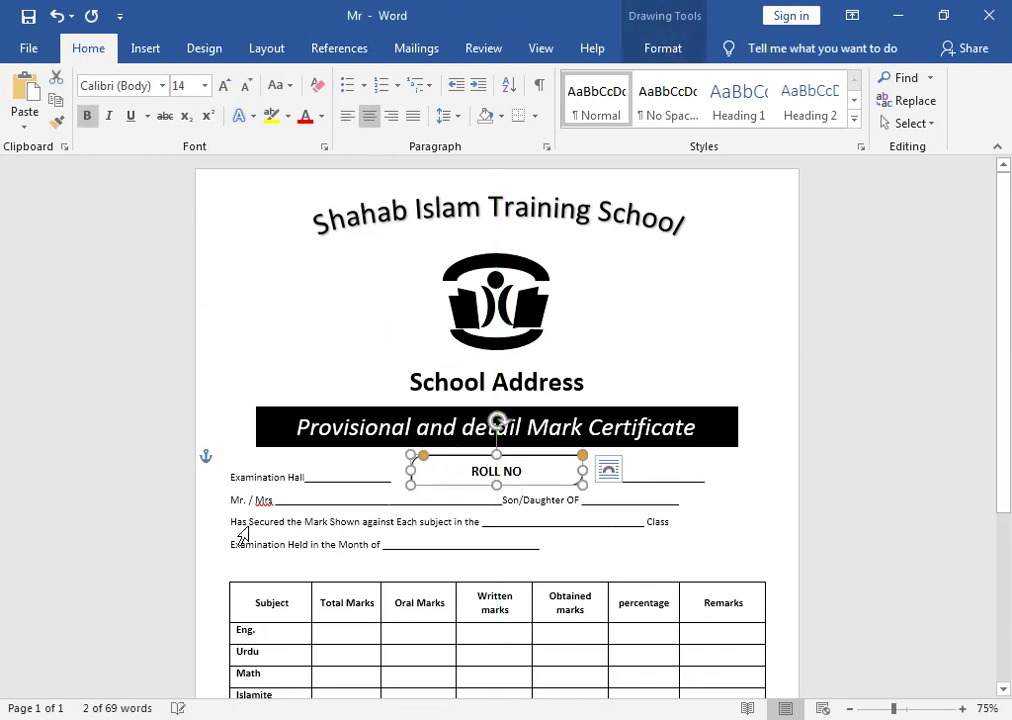
Indent the four info lines, Examination Hall through Examination Held, slightly.
click(233, 480)
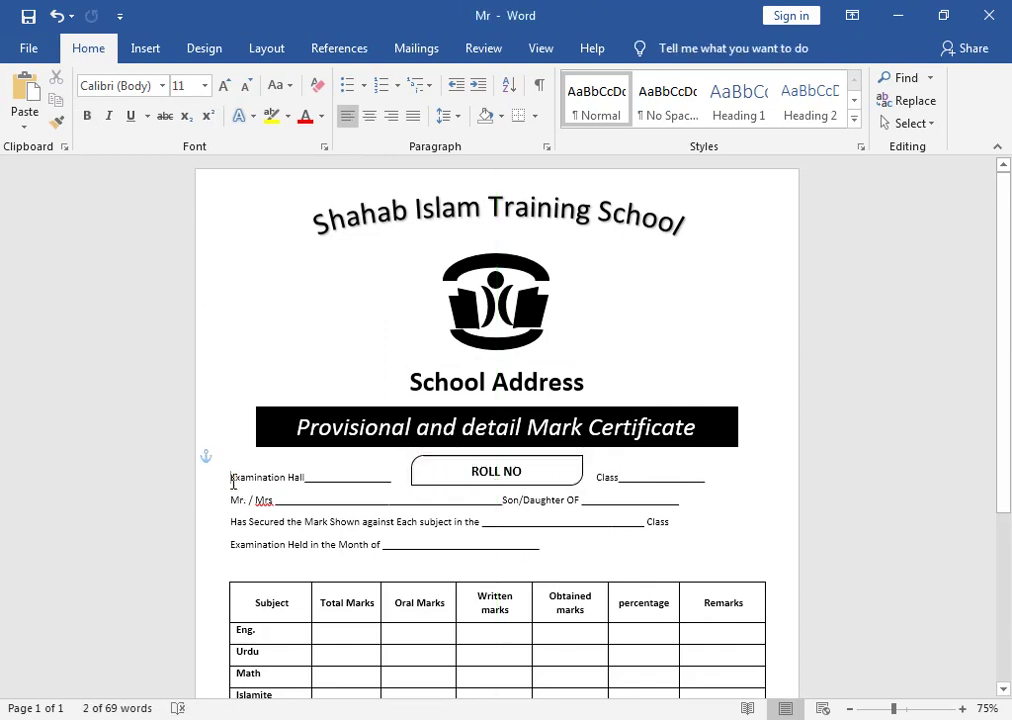
click(230, 500)
click(230, 521)
click(231, 544)
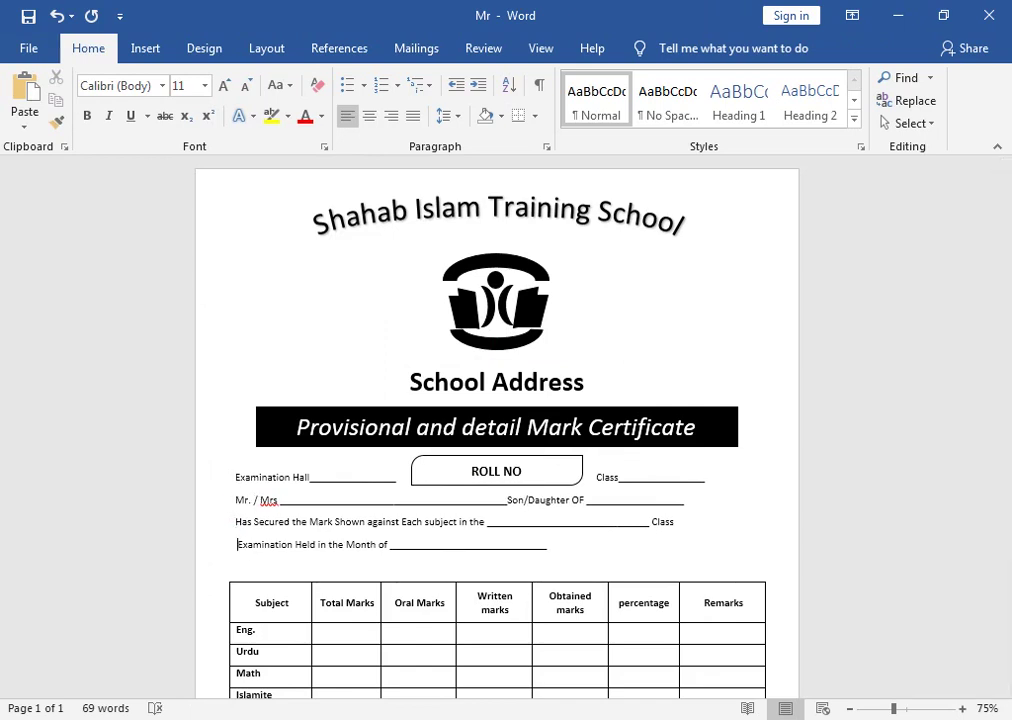
click(236, 521)
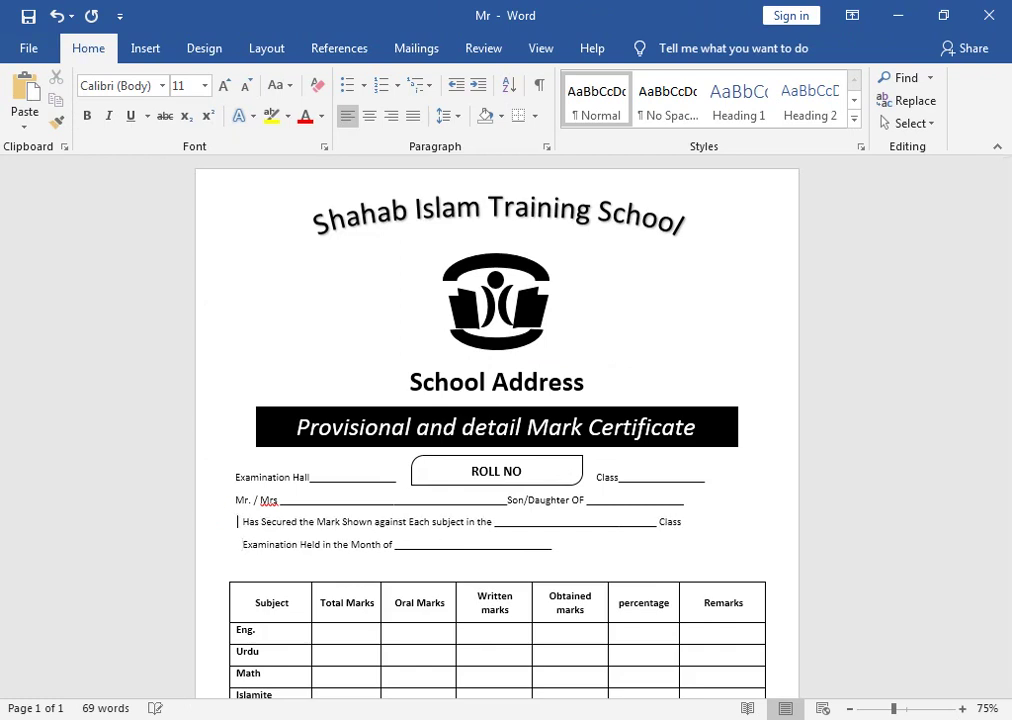
click(236, 477)
click(235, 500)
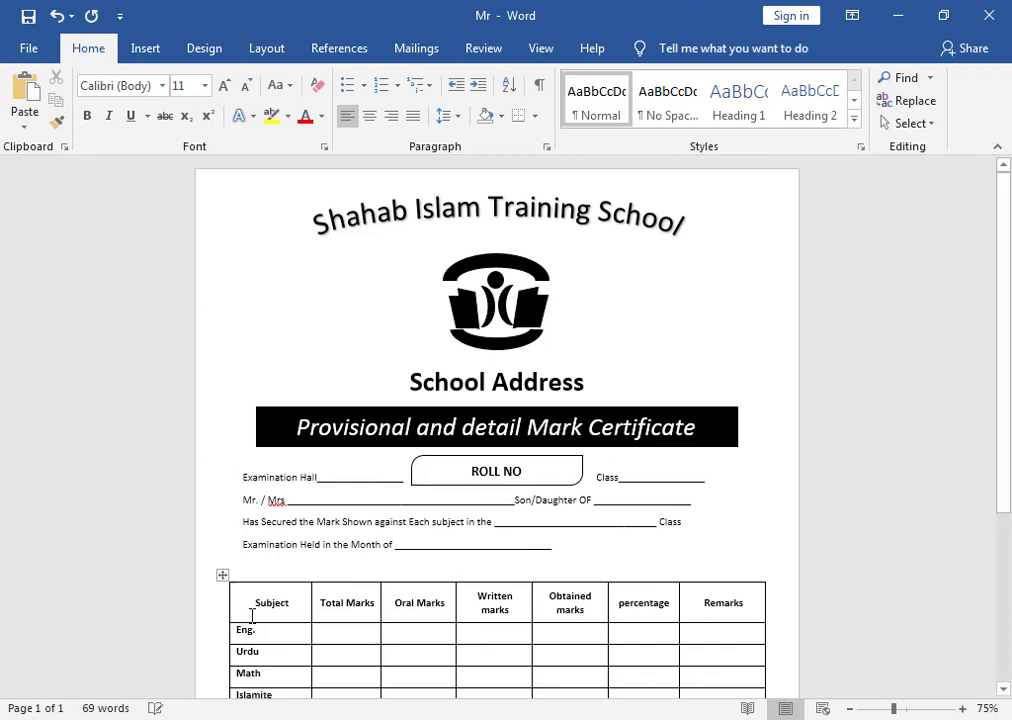
Shade the table's header row, Subject through Remarks, black.
click(223, 575)
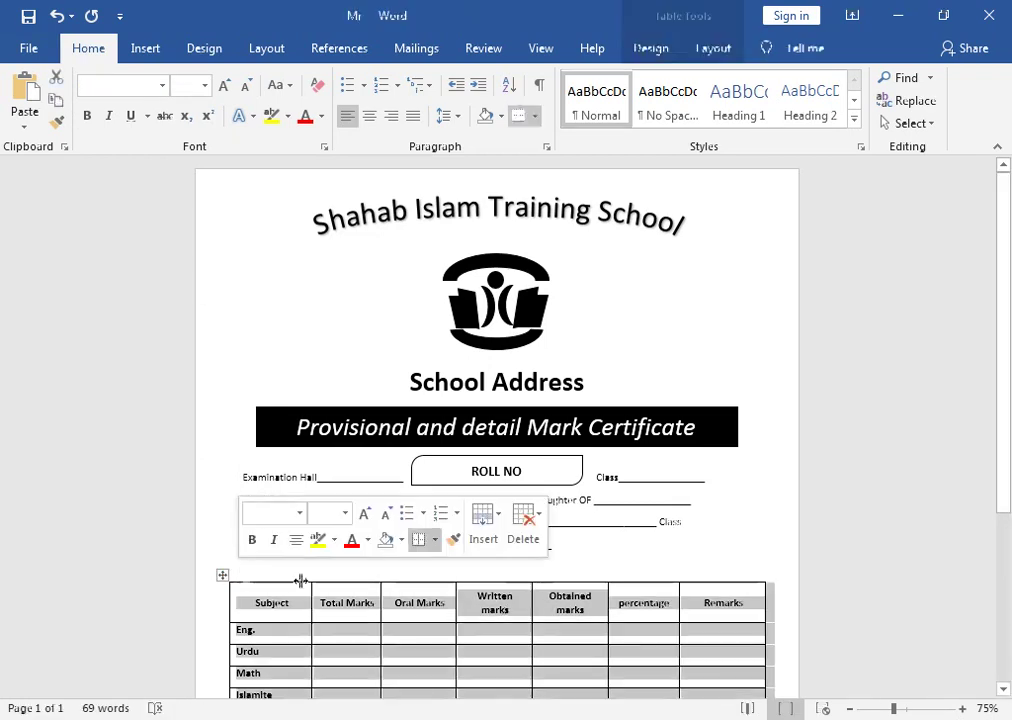
scroll(455, 428, down, 2)
scroll(455, 428, down, 3)
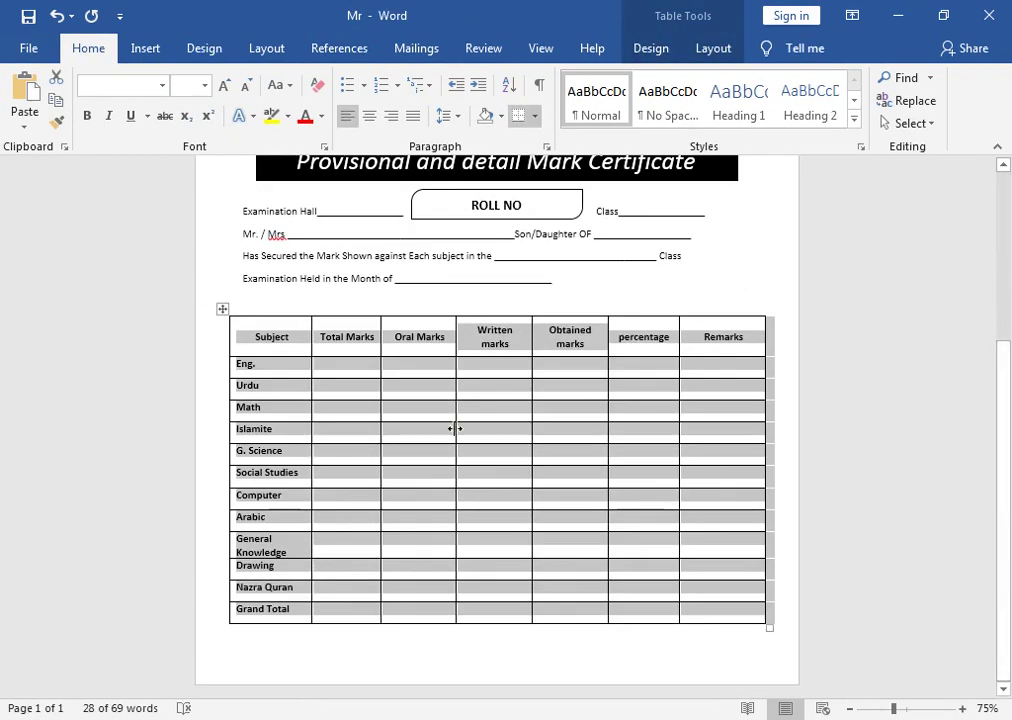
click(361, 342)
mouse_move(255, 337)
mouse_down()
mouse_move(538, 350)
mouse_move(741, 334)
mouse_up()
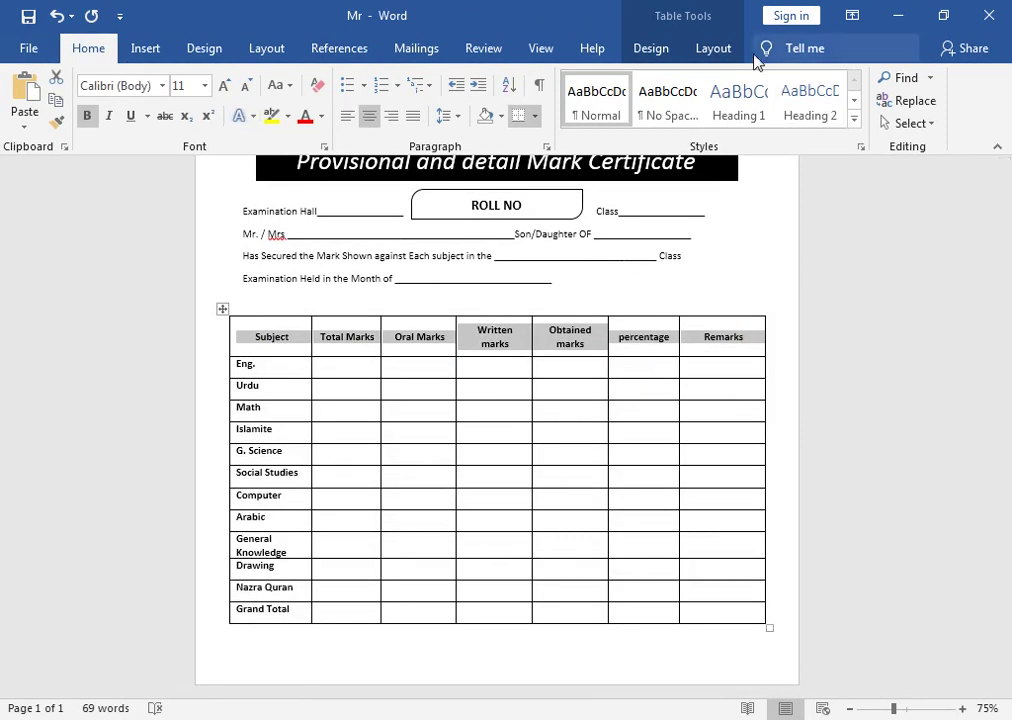
click(651, 48)
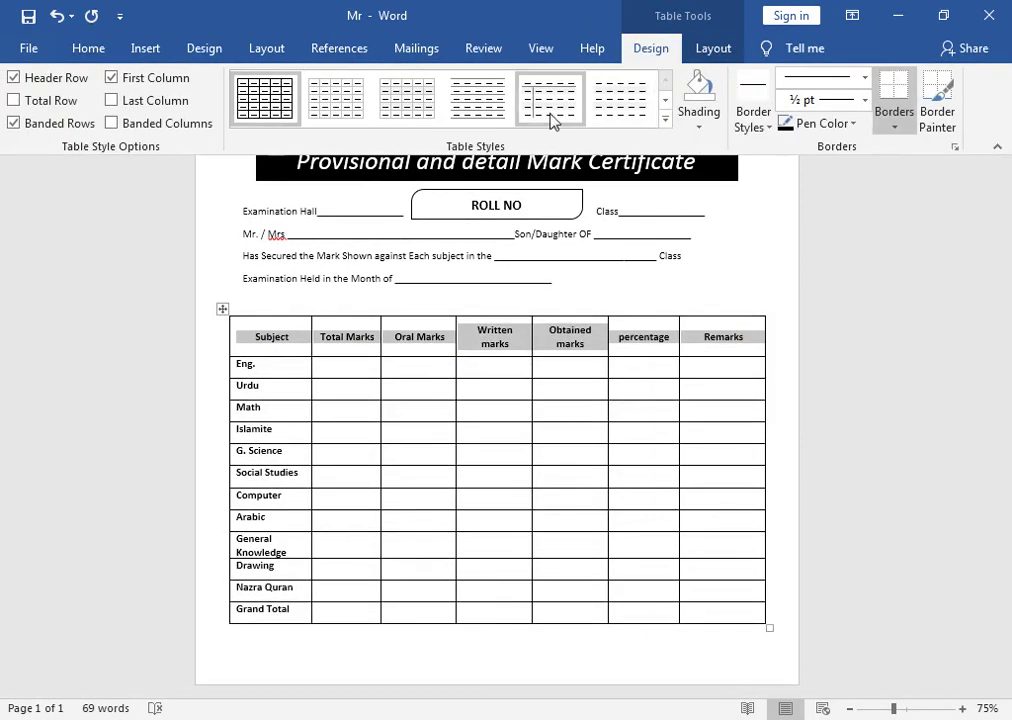
click(713, 124)
click(704, 168)
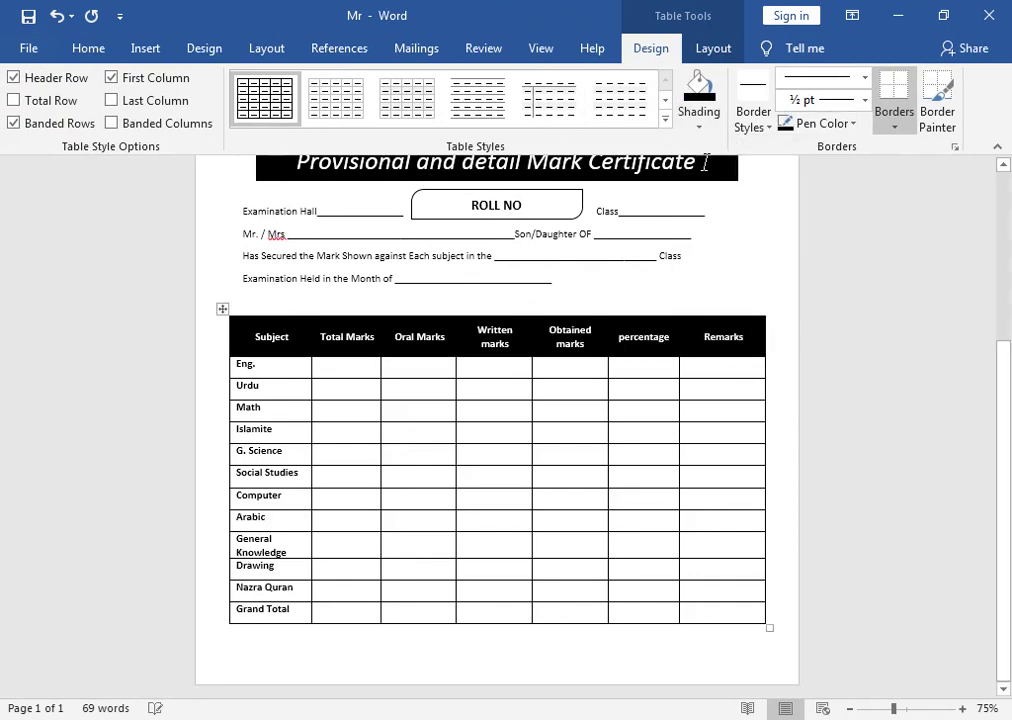
Set the header row text to 12 pt.
click(88, 50)
click(220, 88)
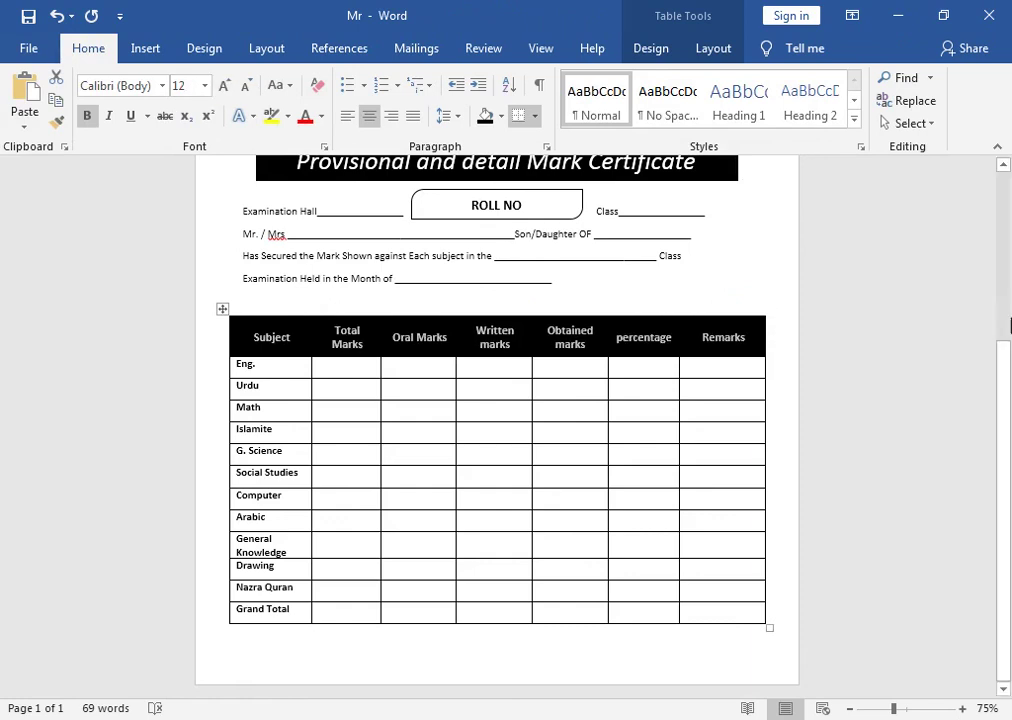
drag(993, 340, 996, 154)
Shrink the logo slightly and move School Address and the banner up beneath it.
click(518, 322)
mouse_move(435, 357)
mouse_down()
mouse_move(451, 333)
mouse_move(440, 333)
mouse_up()
drag(556, 334, 548, 326)
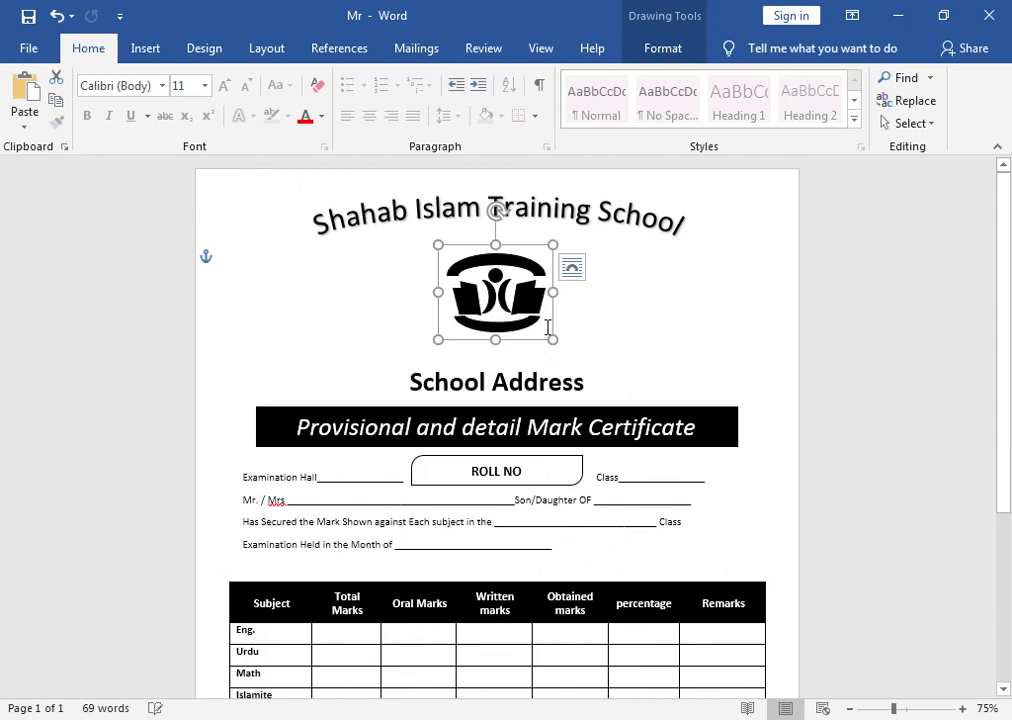
click(524, 382)
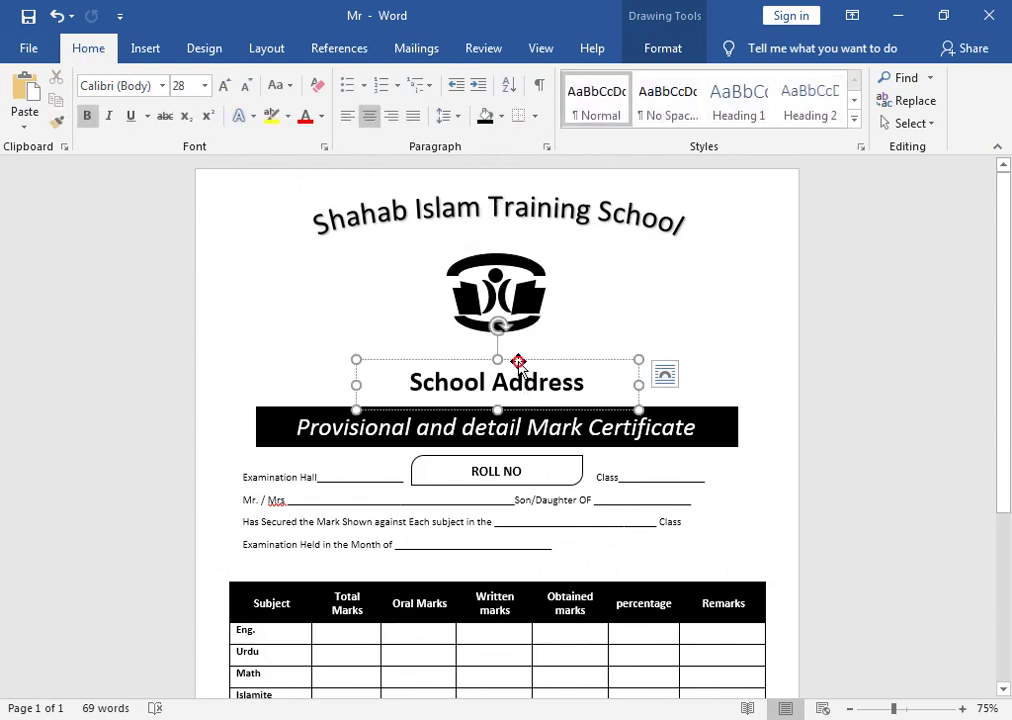
drag(518, 362, 520, 343)
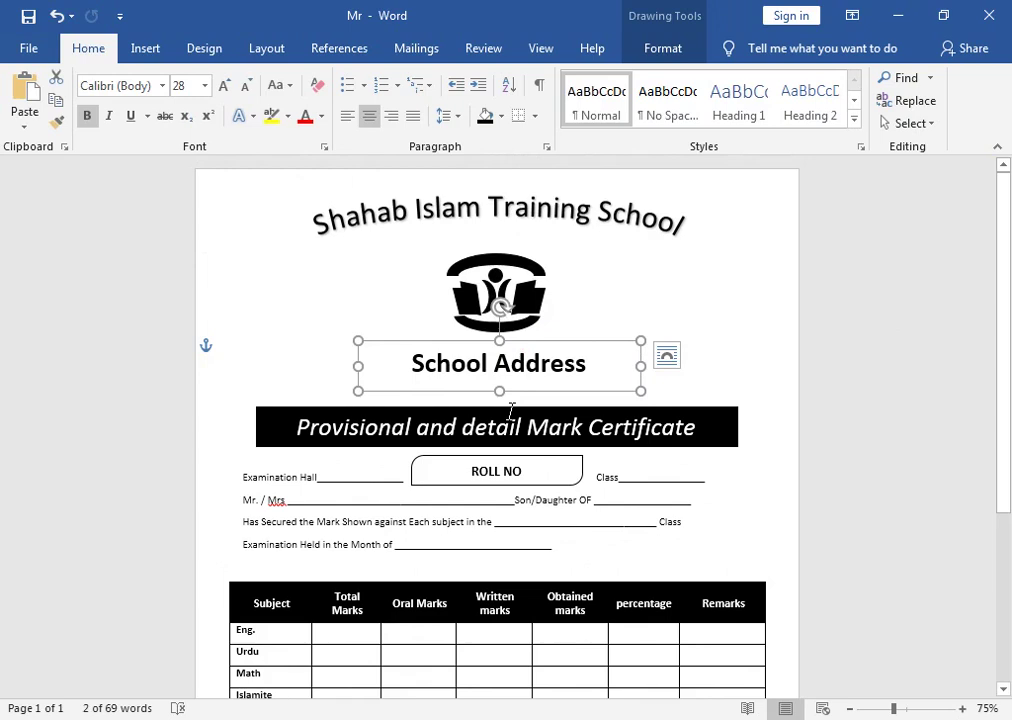
mouse_move(511, 408)
mouse_down()
mouse_move(511, 378)
mouse_move(500, 389)
mouse_move(474, 380)
mouse_up()
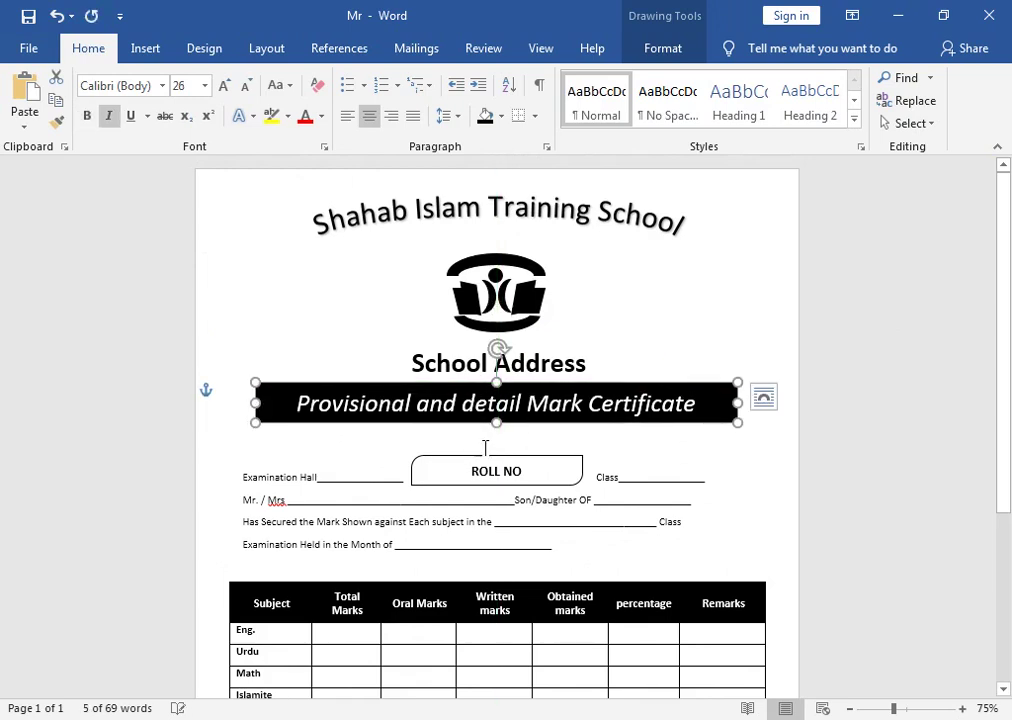
Remove the empty line above the form and make the info lines bold 12 pt.
click(249, 452)
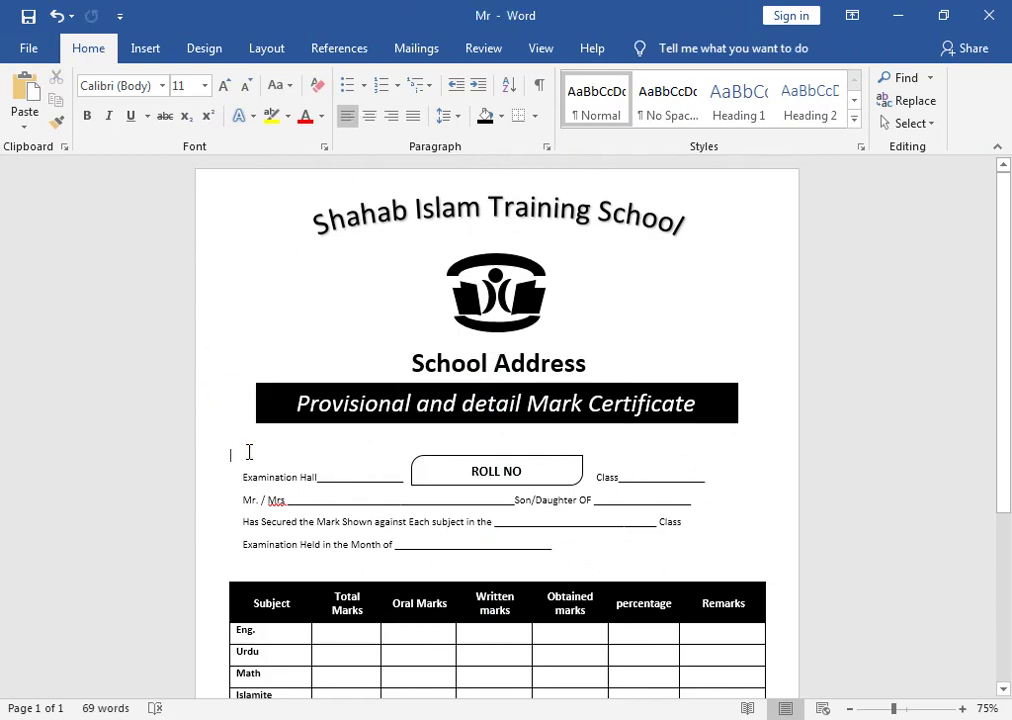
key(Delete)
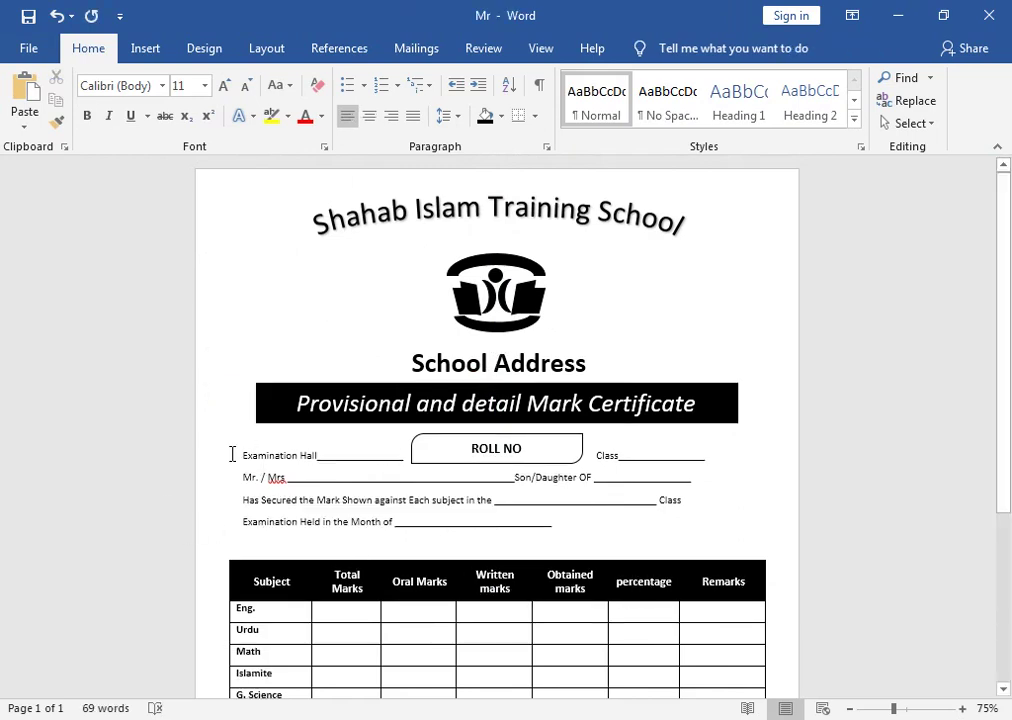
drag(232, 454, 662, 540)
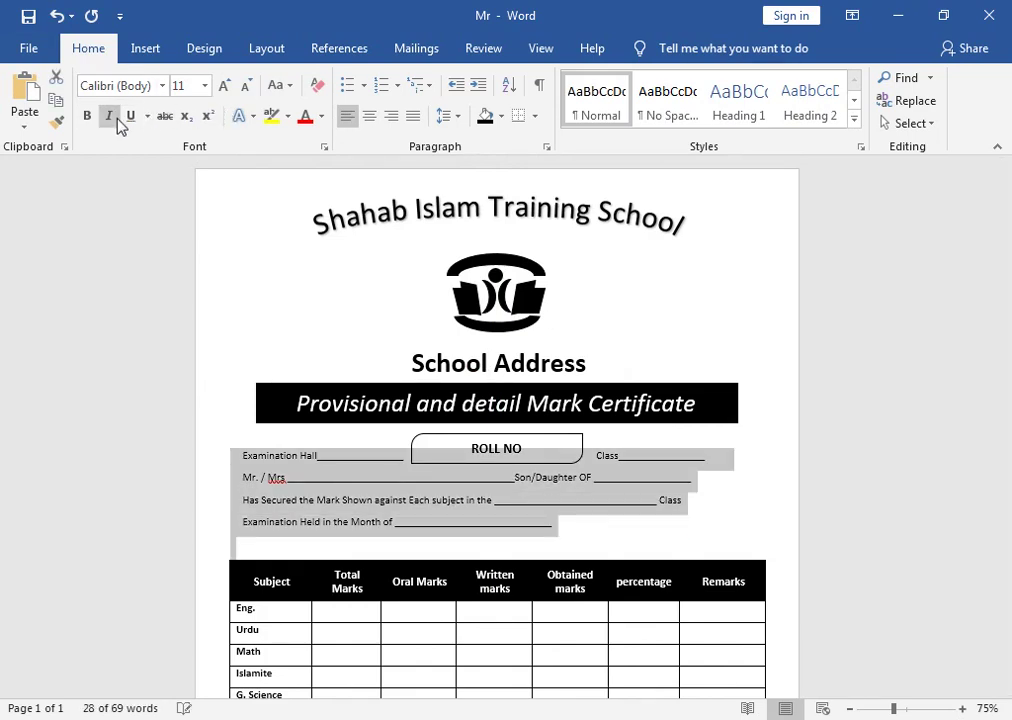
click(87, 116)
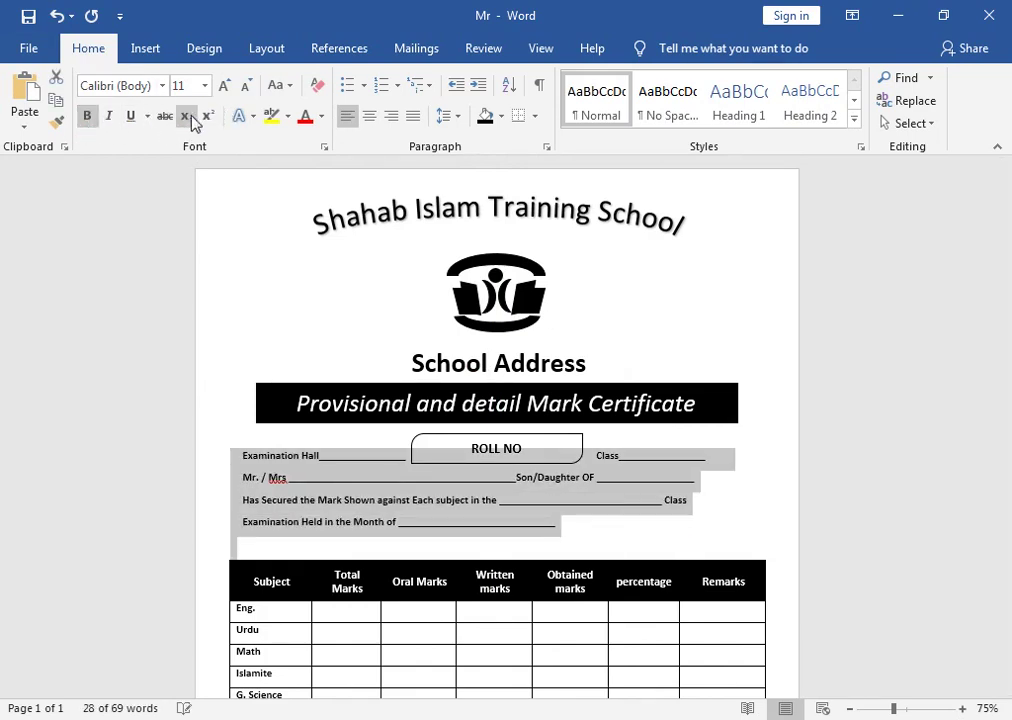
click(225, 86)
Shift the ROLL NO box right beside Class, then undo the last change below the table.
click(565, 433)
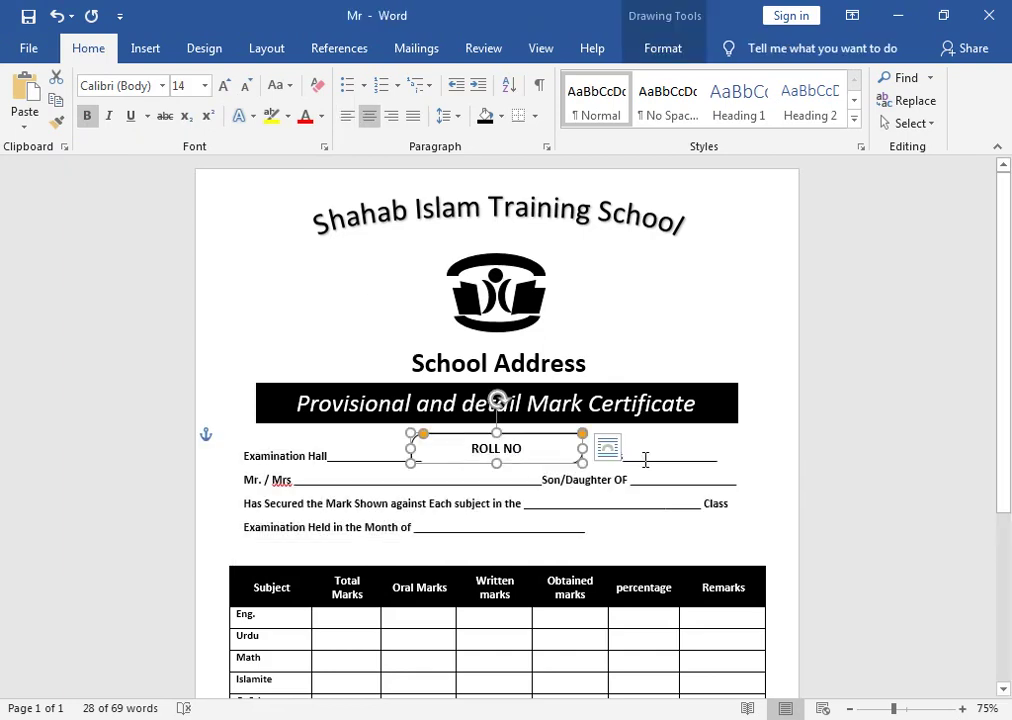
click(761, 440)
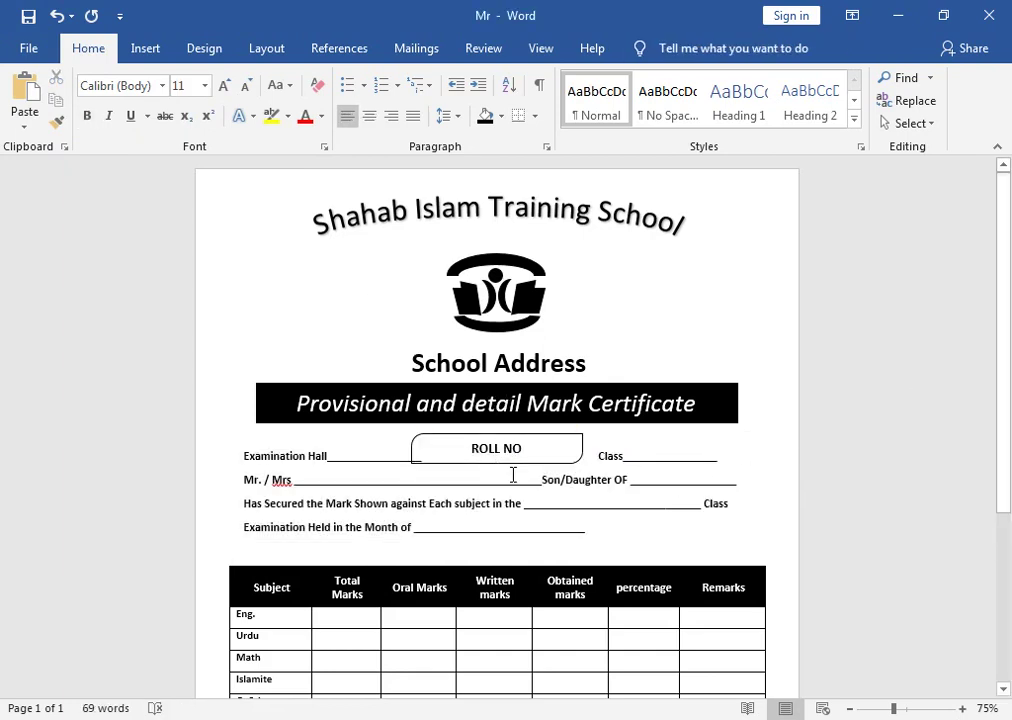
drag(475, 434, 493, 434)
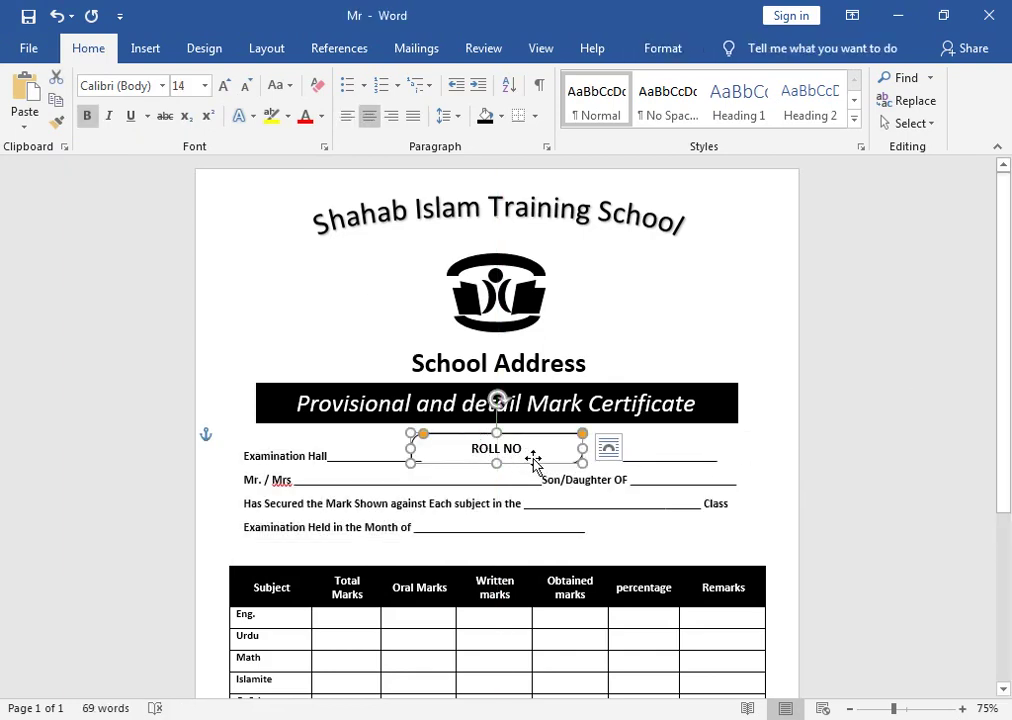
drag(554, 460, 550, 466)
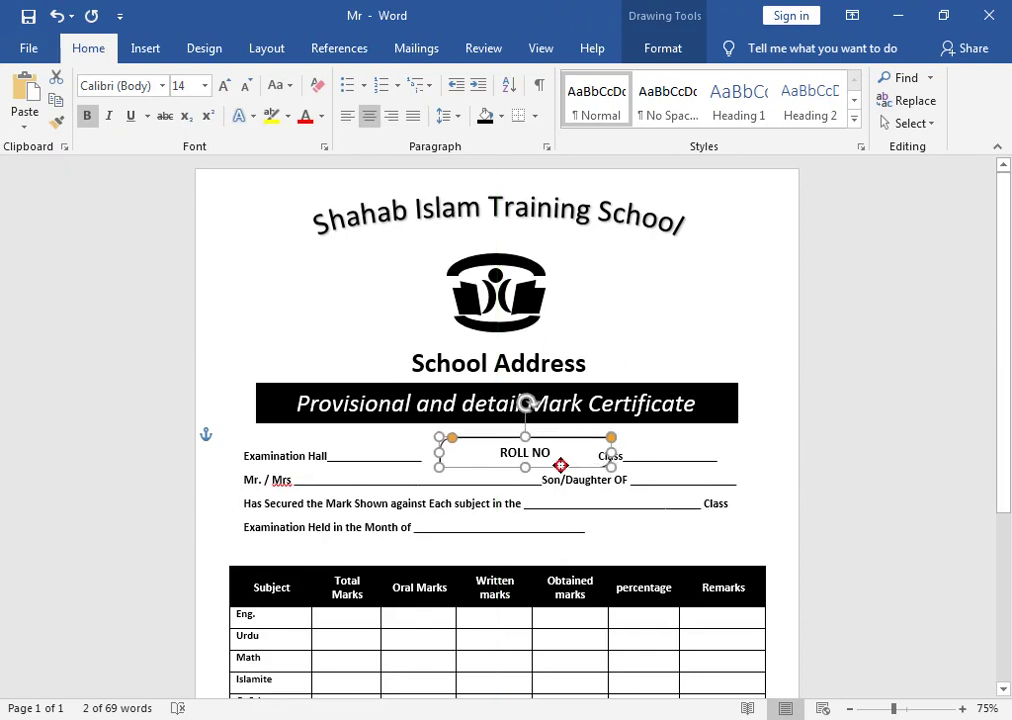
click(795, 472)
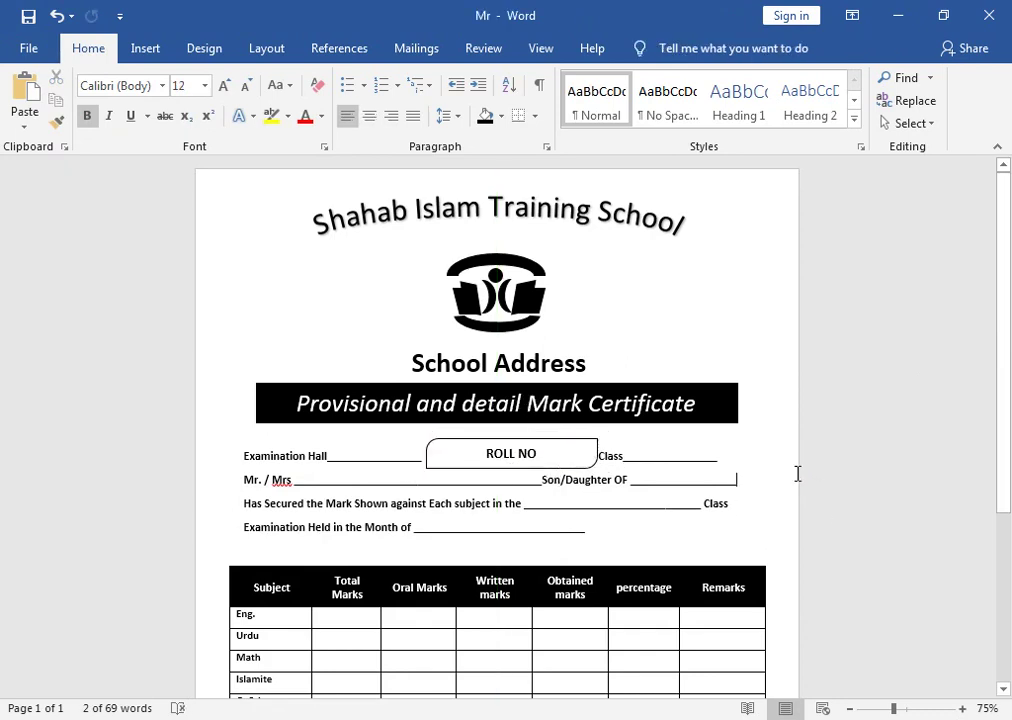
drag(1005, 328, 1007, 535)
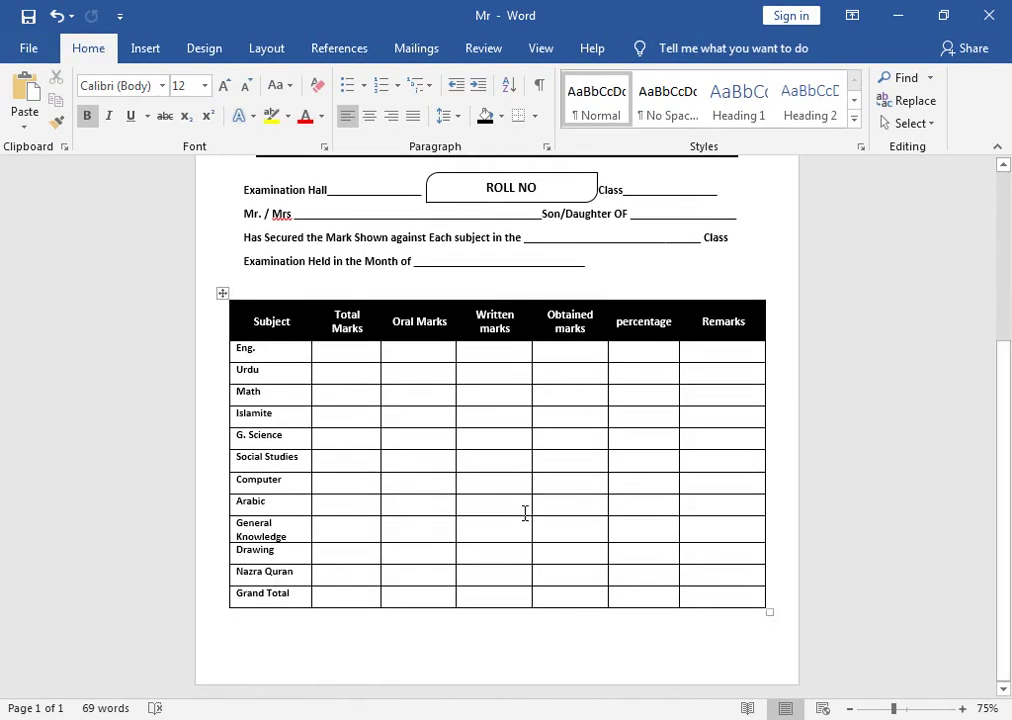
key(ctrl+z)
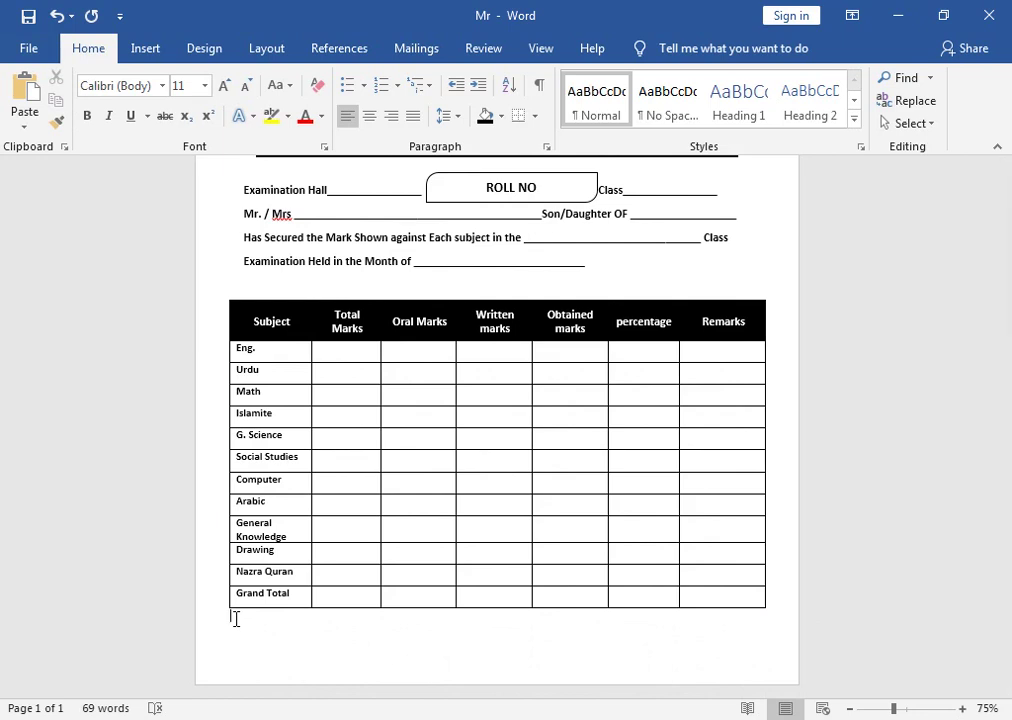
Type the Percentage and Grade underline blanks on a line below the marks table.
text(Percentage )
text(______________________ Grade _)
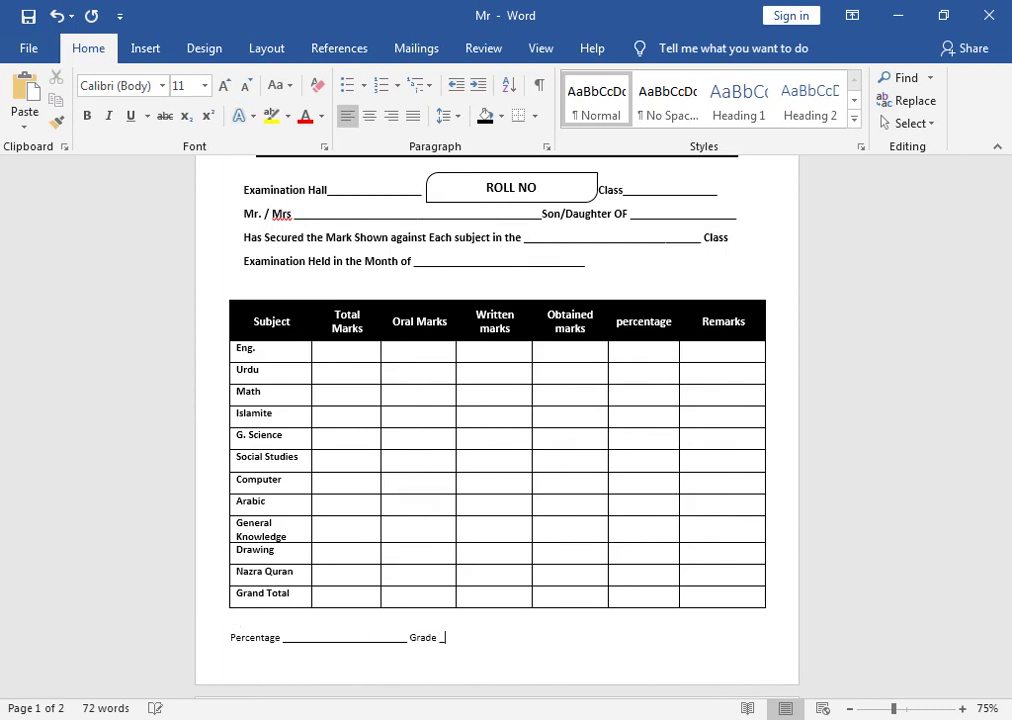
text(_______________________)
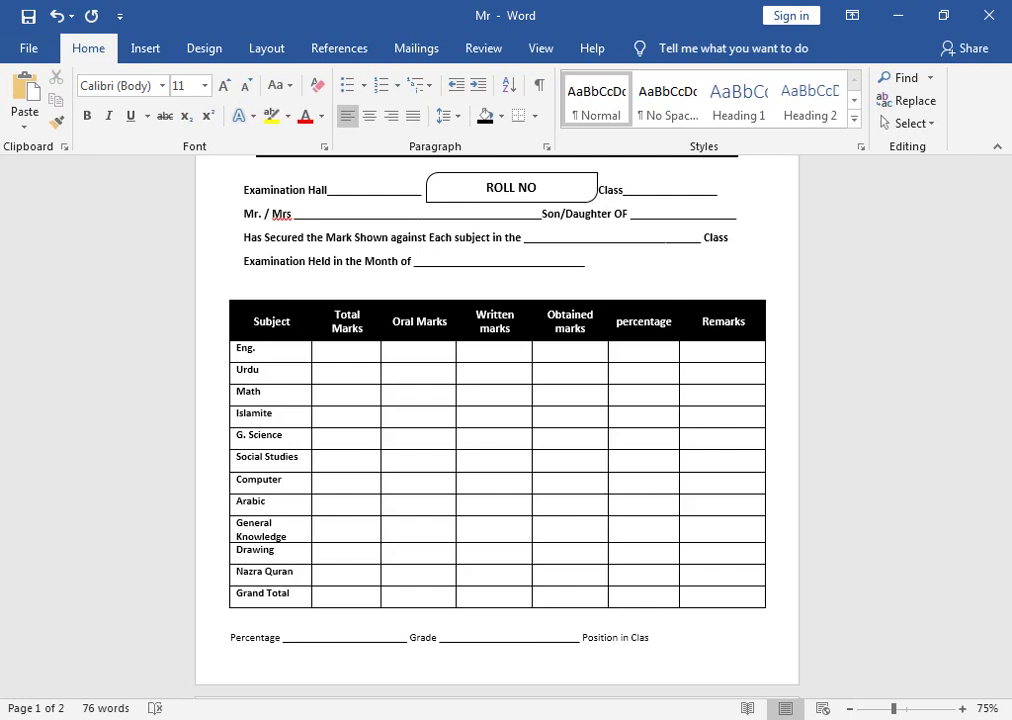
text(_)
text(_)
key(BackSpace)
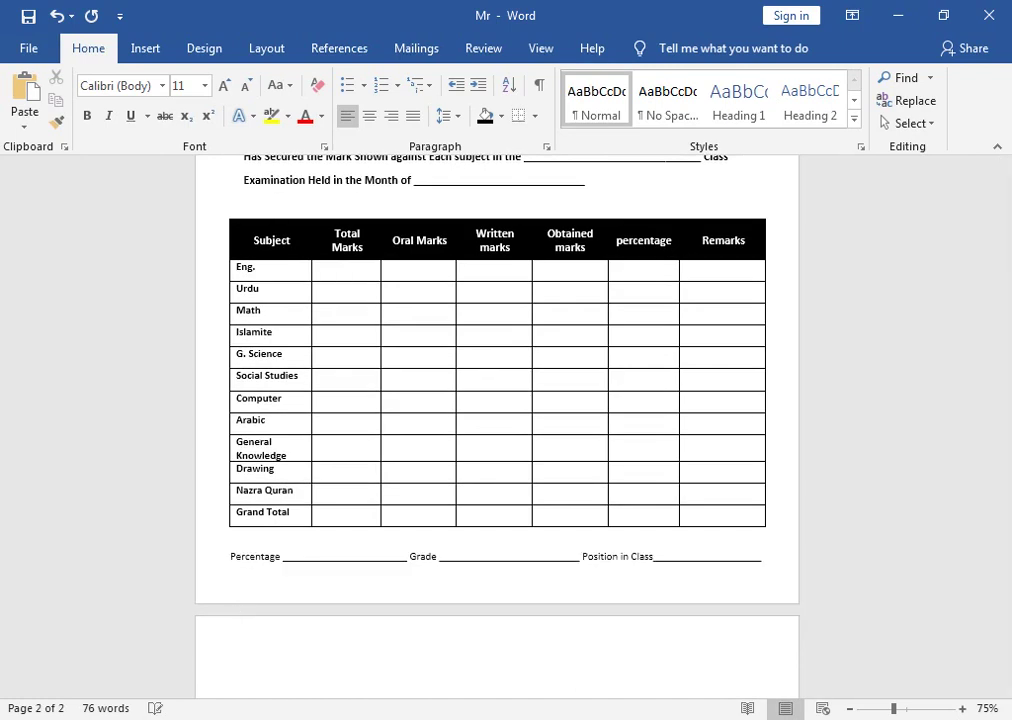
click(229, 556)
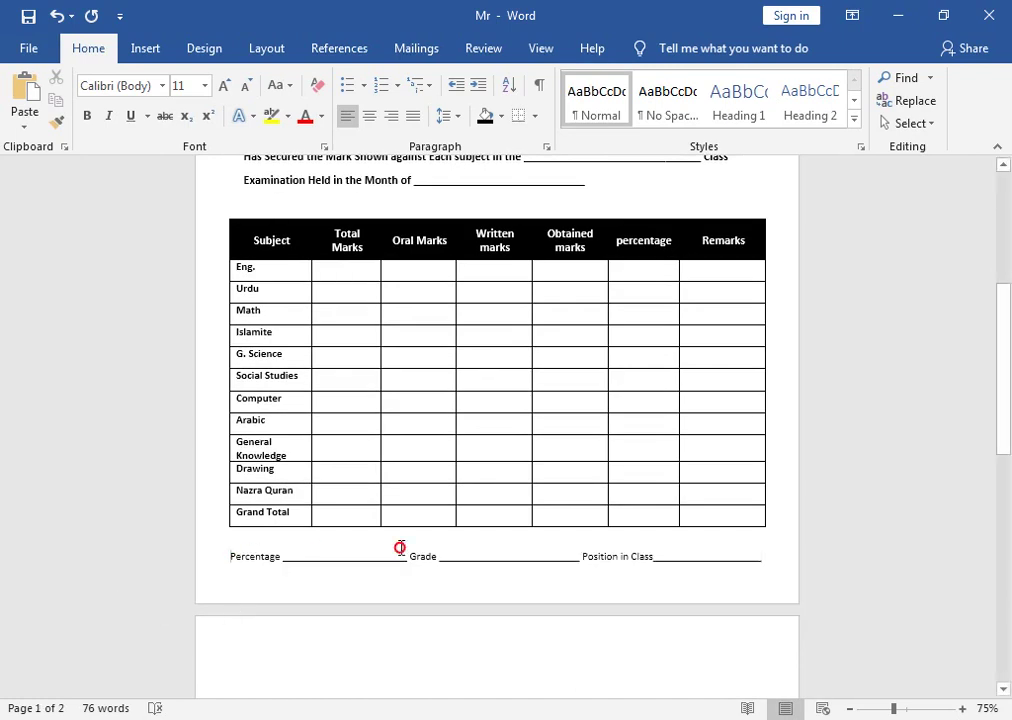
triple_click(713, 553)
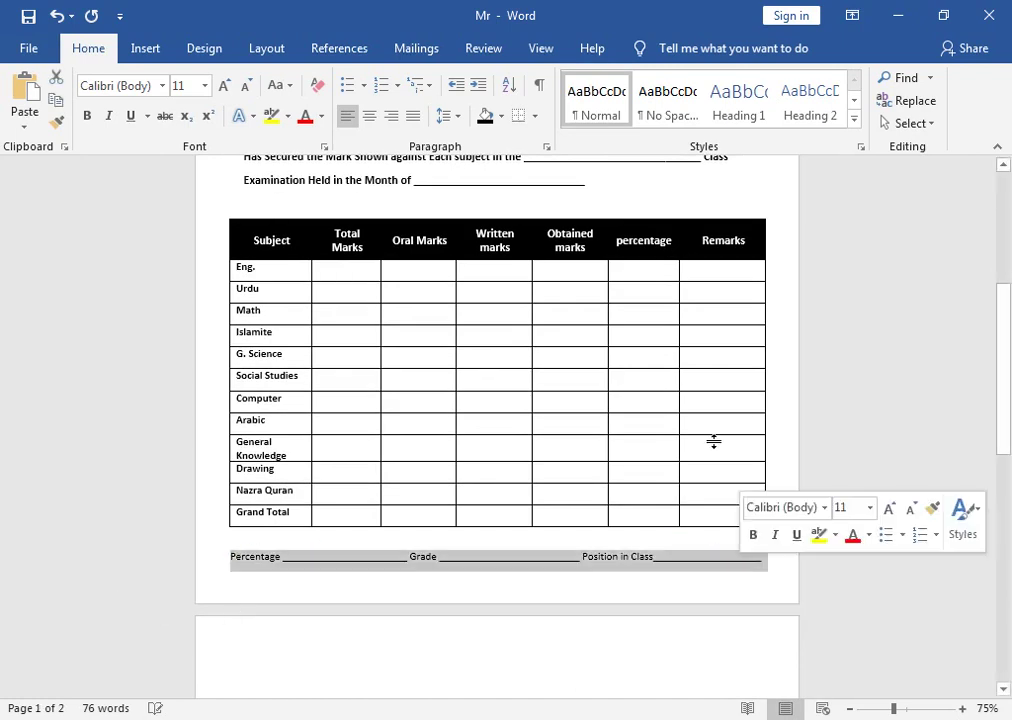
click(86, 116)
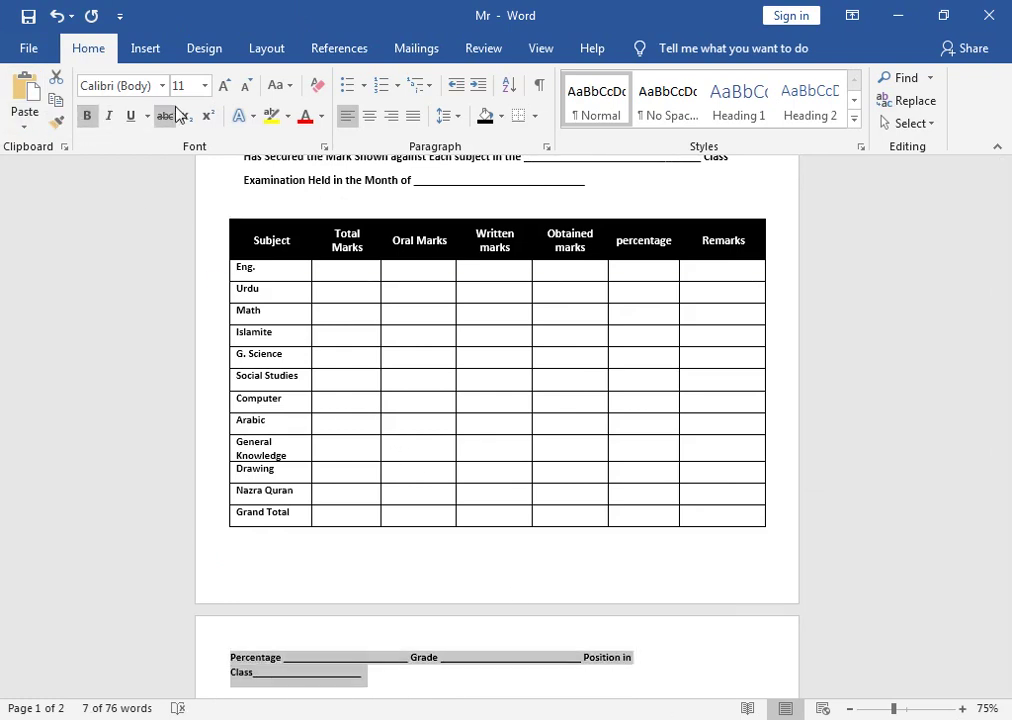
key(ctrl+z)
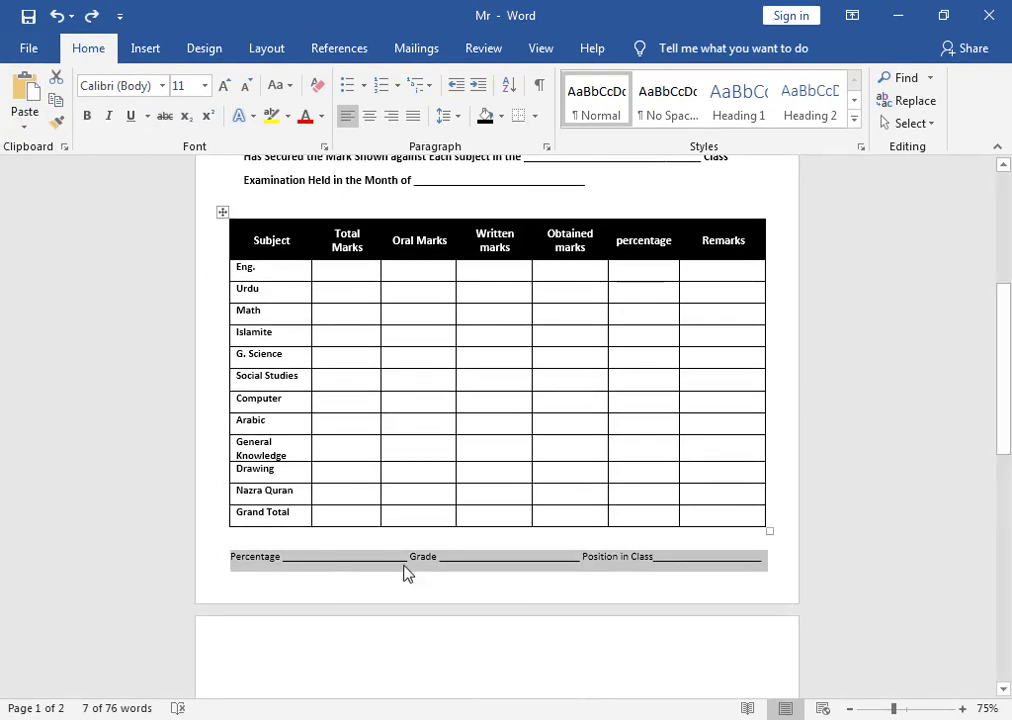
click(440, 558)
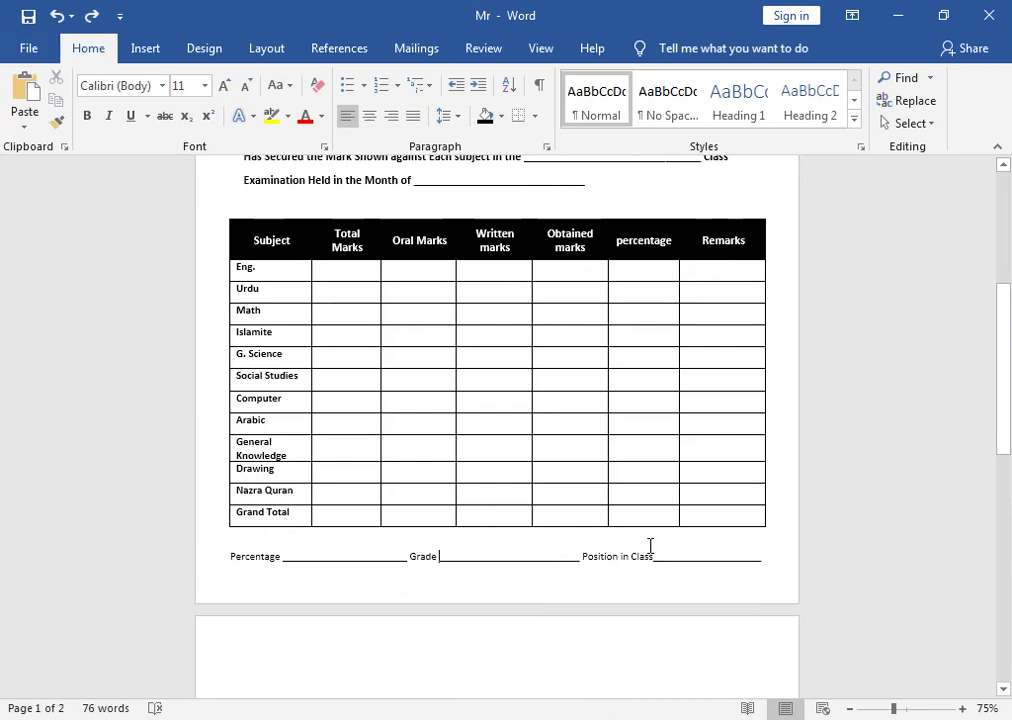
drag(1003, 400, 1008, 127)
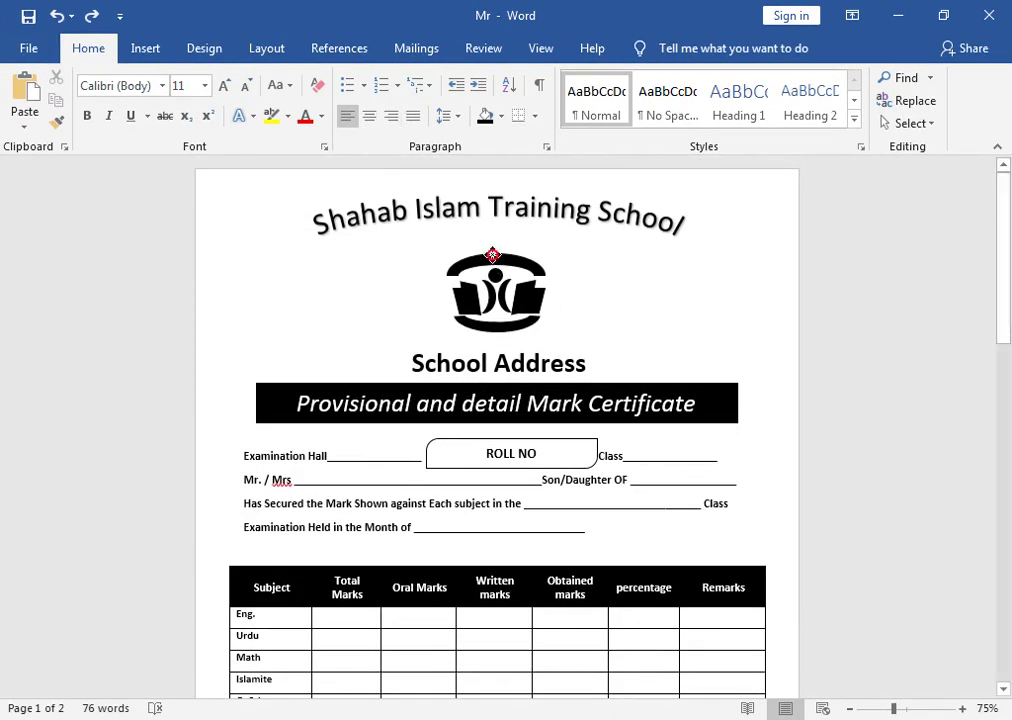
Shrink the logo a little and move the School Address box up beneath it.
drag(492, 255, 493, 252)
click(452, 355)
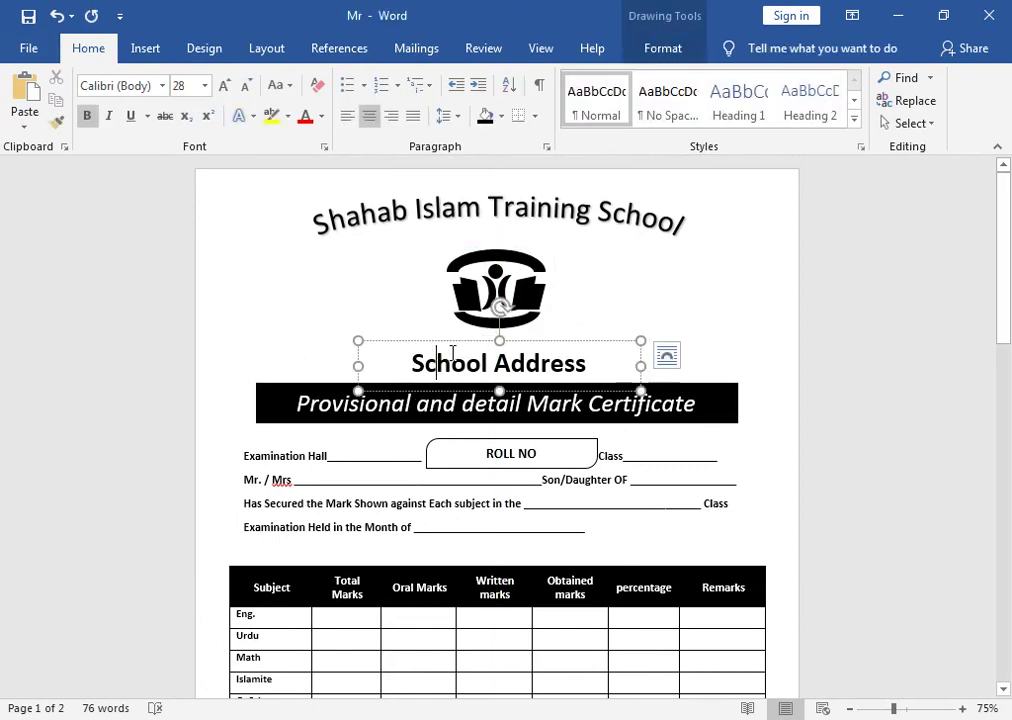
click(462, 315)
drag(436, 334, 457, 310)
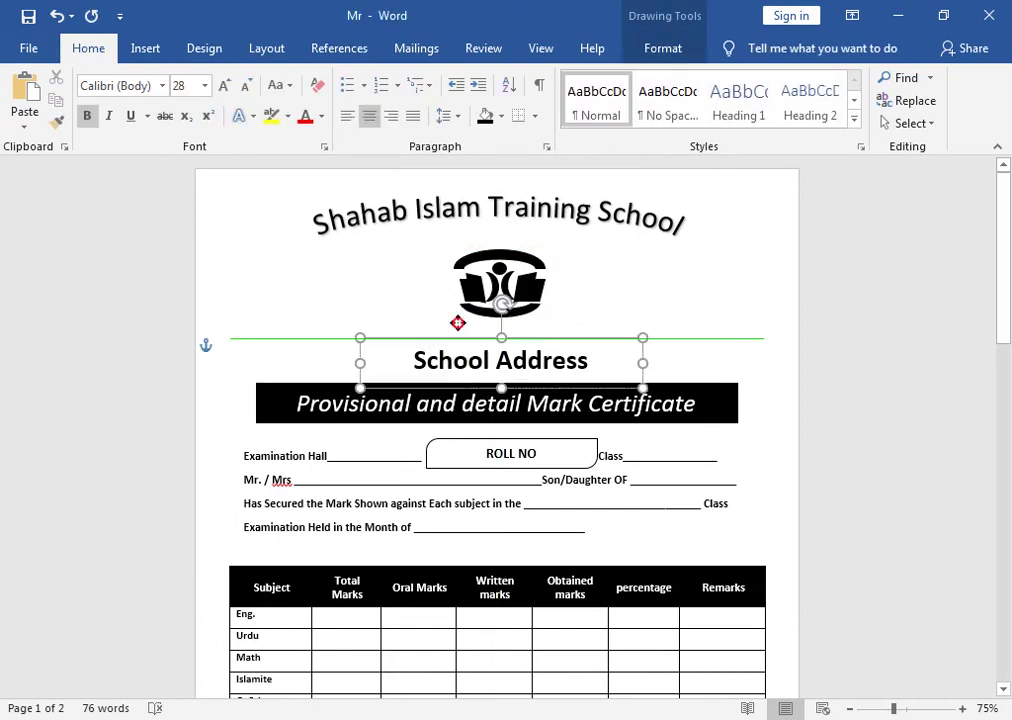
mouse_move(457, 310)
mouse_down()
mouse_move(480, 323)
mouse_move(480, 308)
mouse_up()
drag(490, 388, 480, 349)
Pull the marks table up under the info lines and delete the empty lines around it.
click(285, 422)
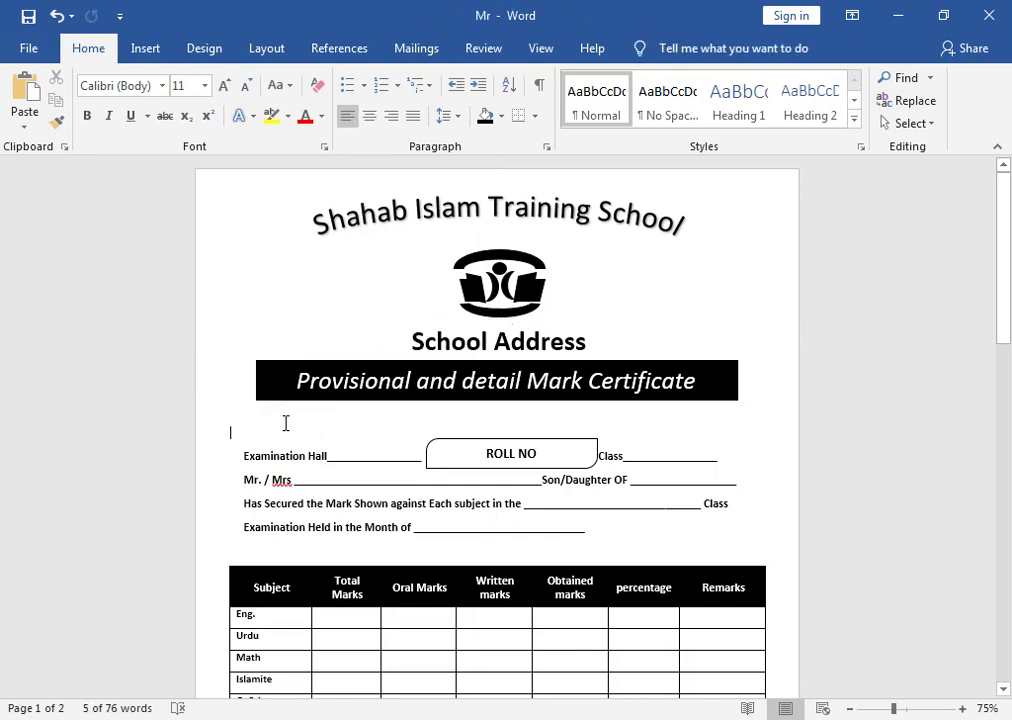
key(ctrl+z)
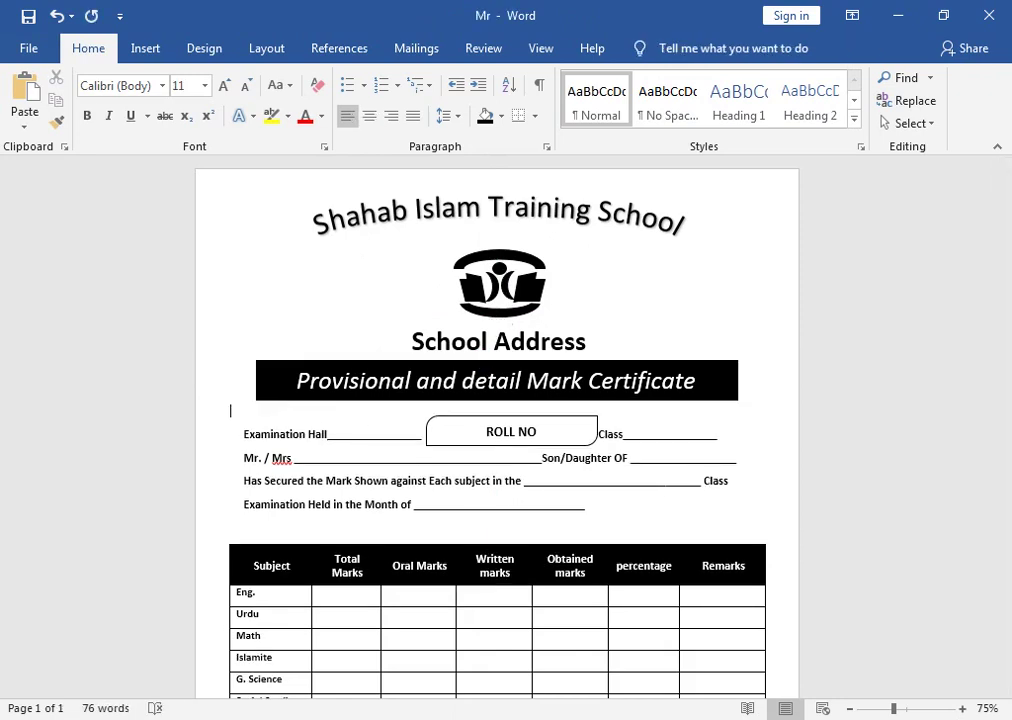
drag(223, 537, 228, 508)
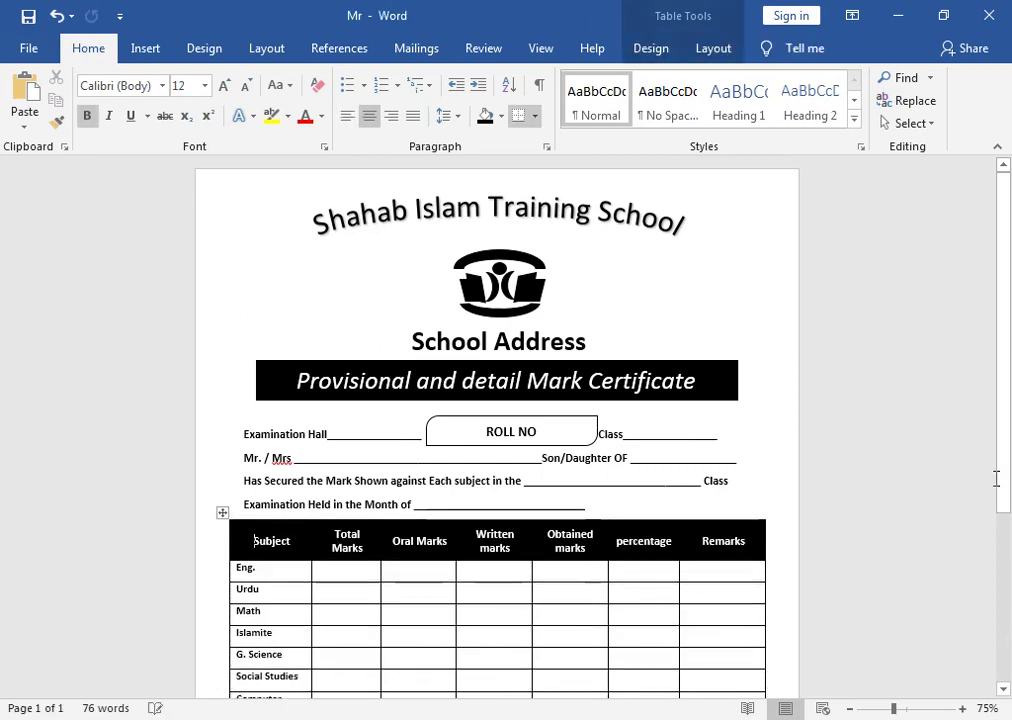
drag(1000, 443, 1000, 644)
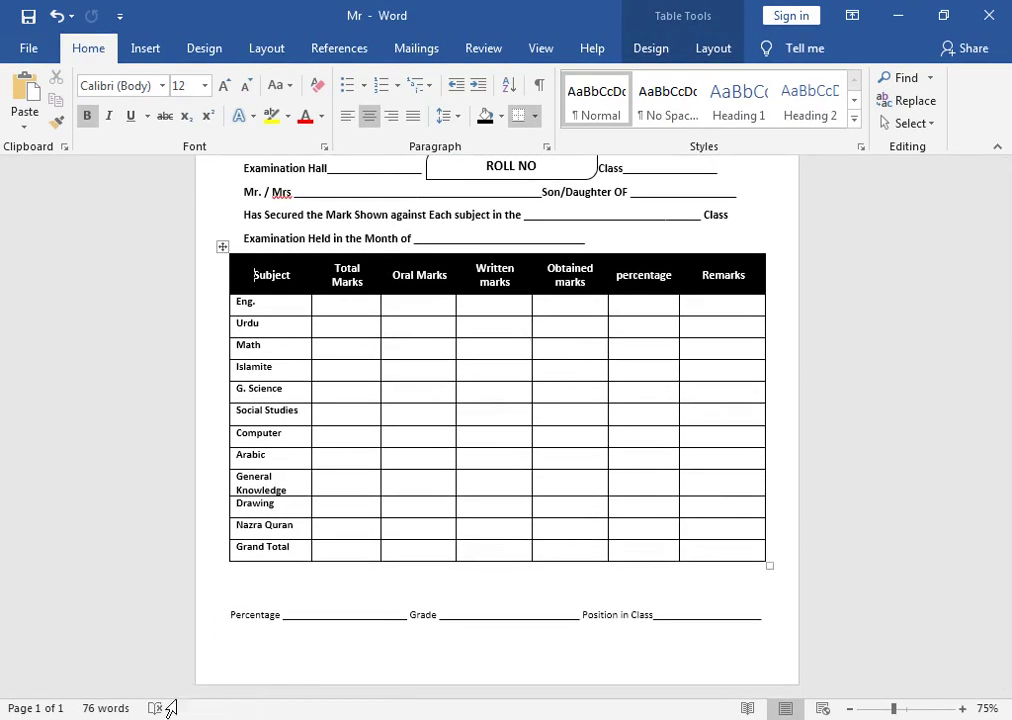
click(223, 598)
key(BackSpace)
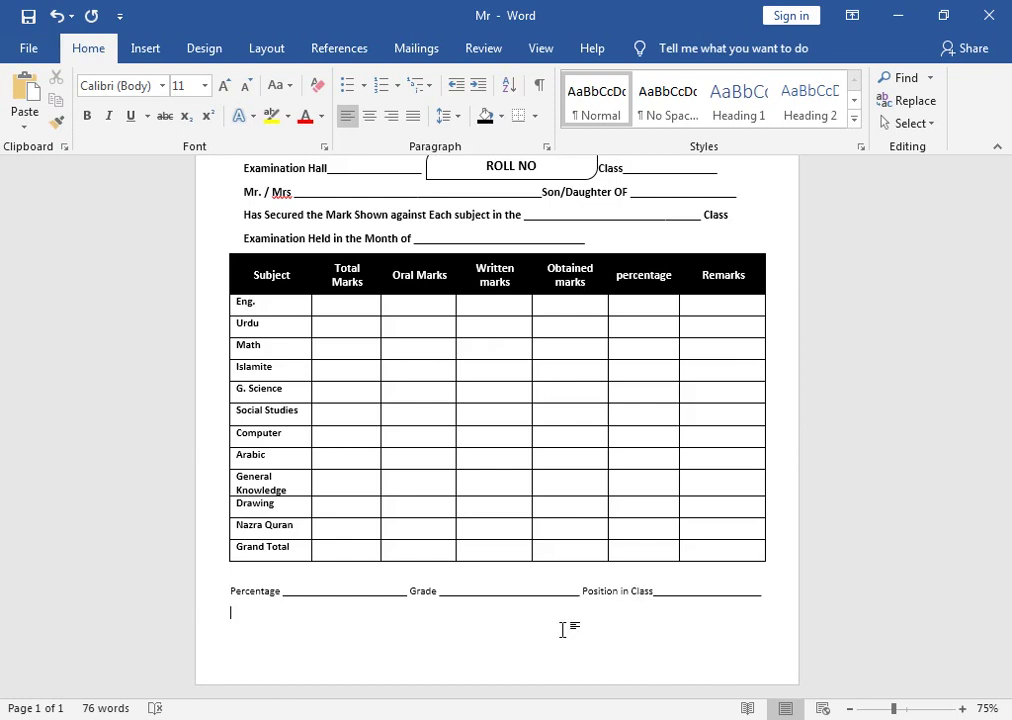
Preview the certificate, then add underscored Teacher's Comment, Teacher's Signature, Principle Signature and Controller Exam lines below Percentage.
key(ctrl+p)
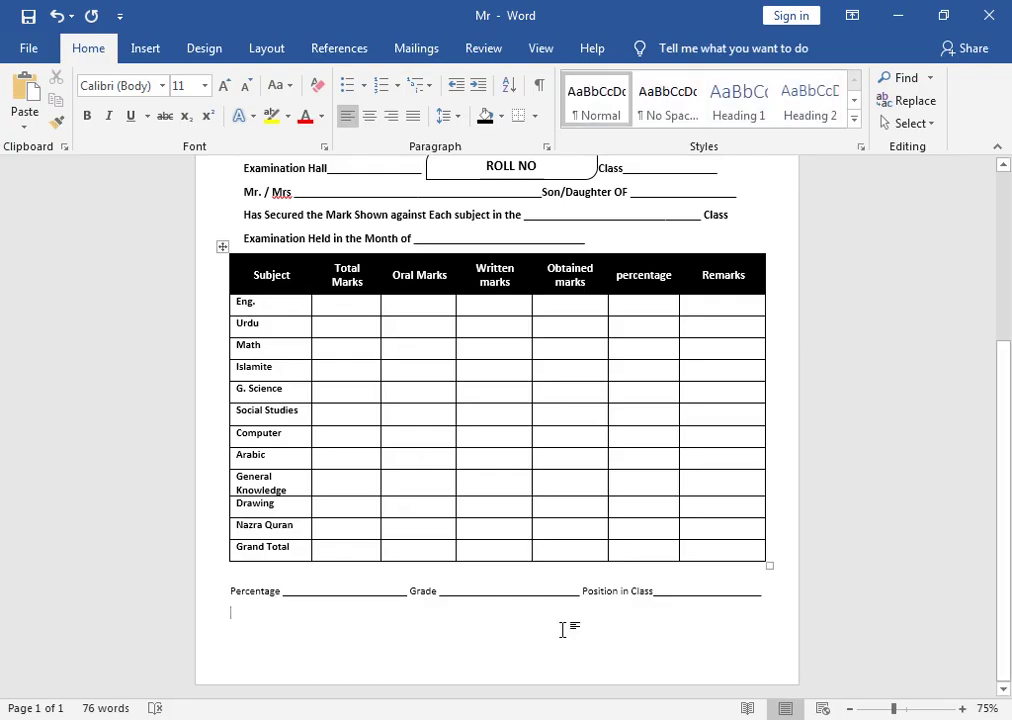
click(571, 622)
text(Teacher's)
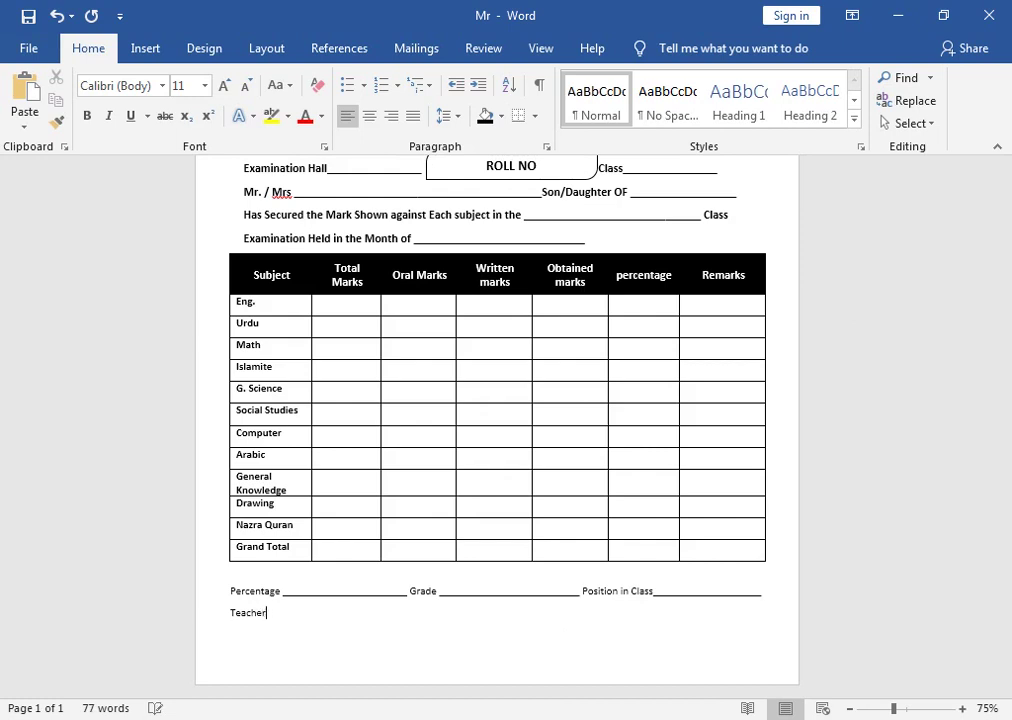
text( Commen)
text(t )
text(________________________________________________________________________________)
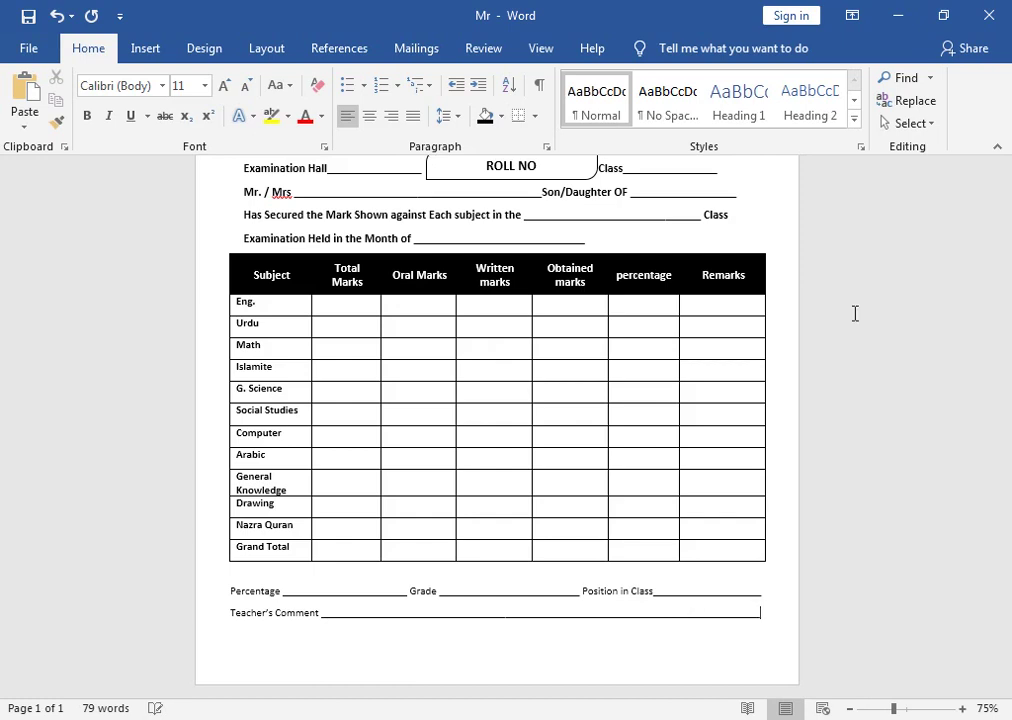
key(Return)
text(Teacher's S)
text(ignature )
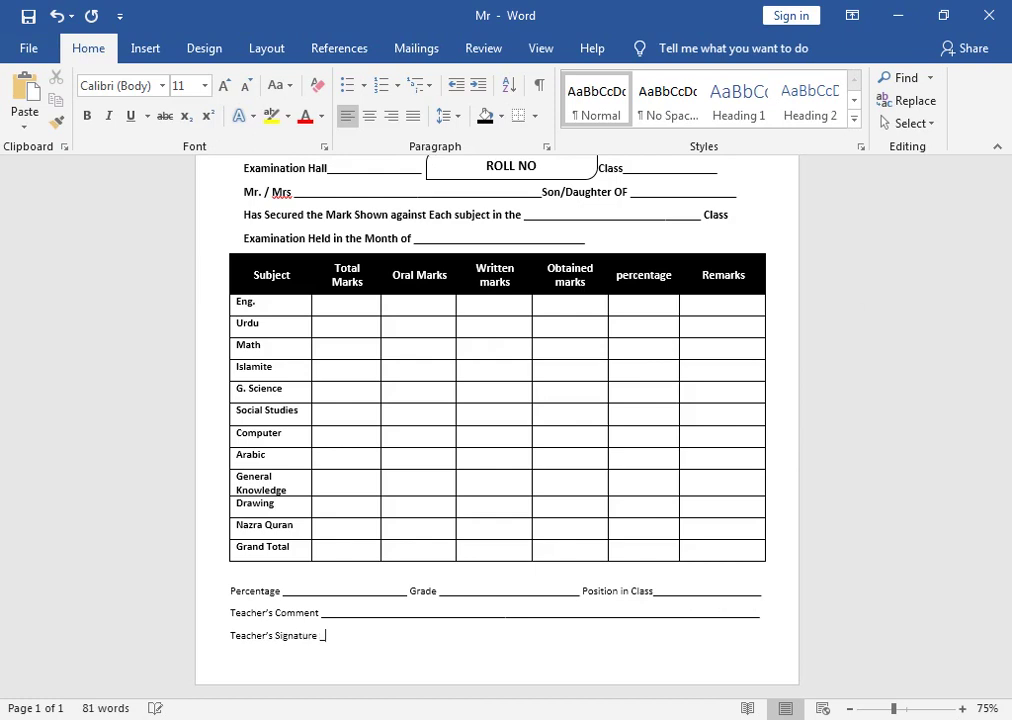
text(___________________ Principle)
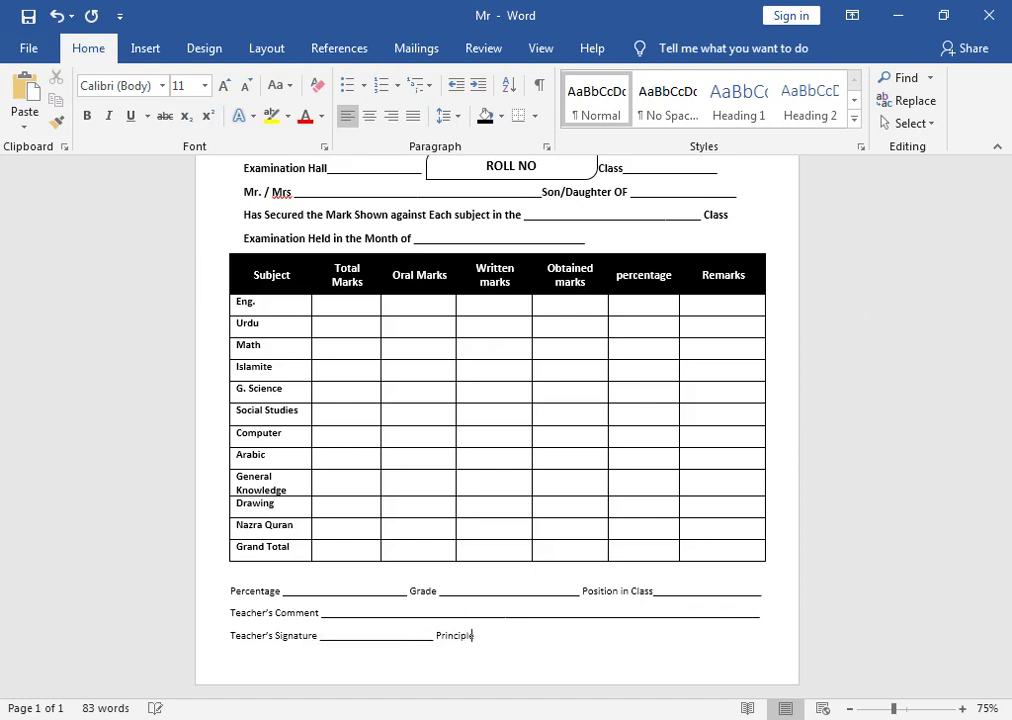
text( Signature )
text(______________ )
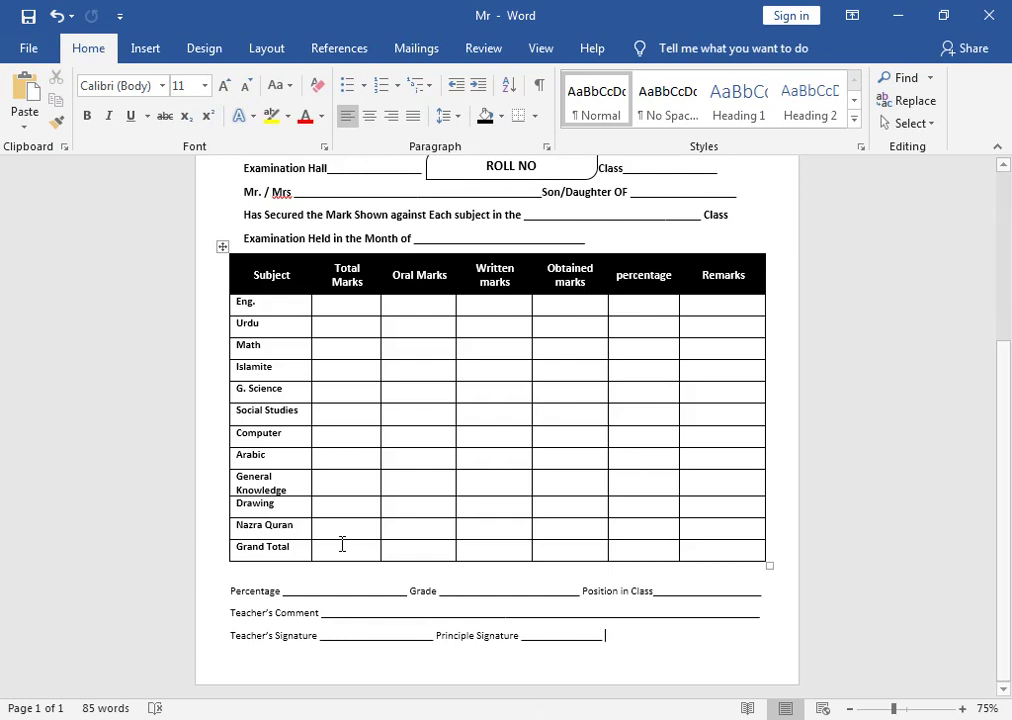
text(Controller)
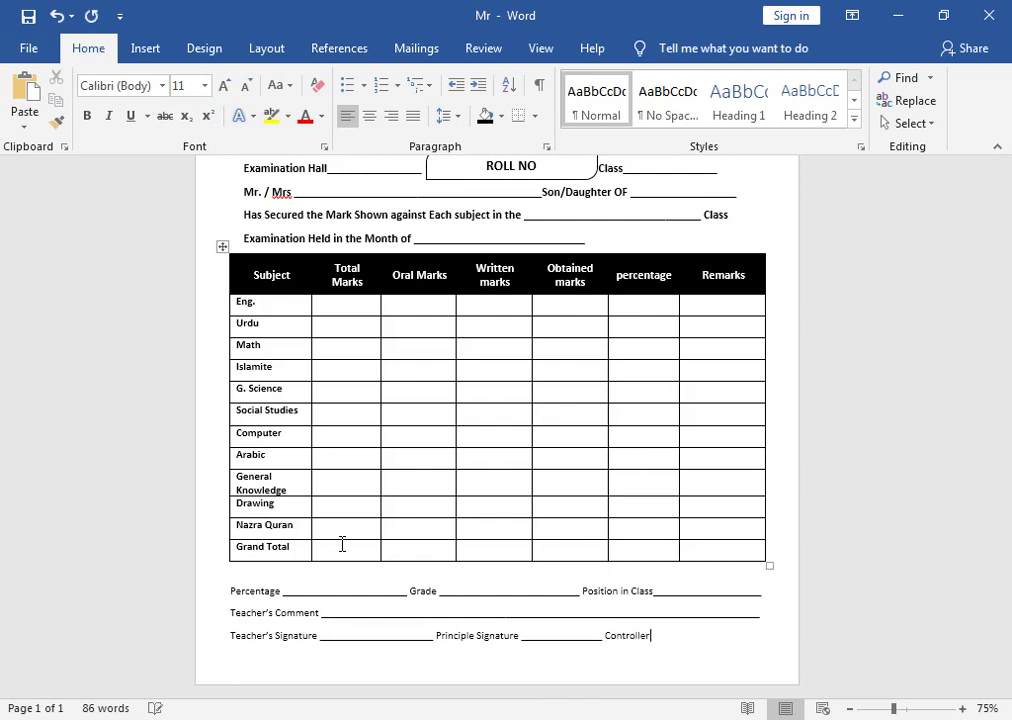
text( Exam)
text(_______________)
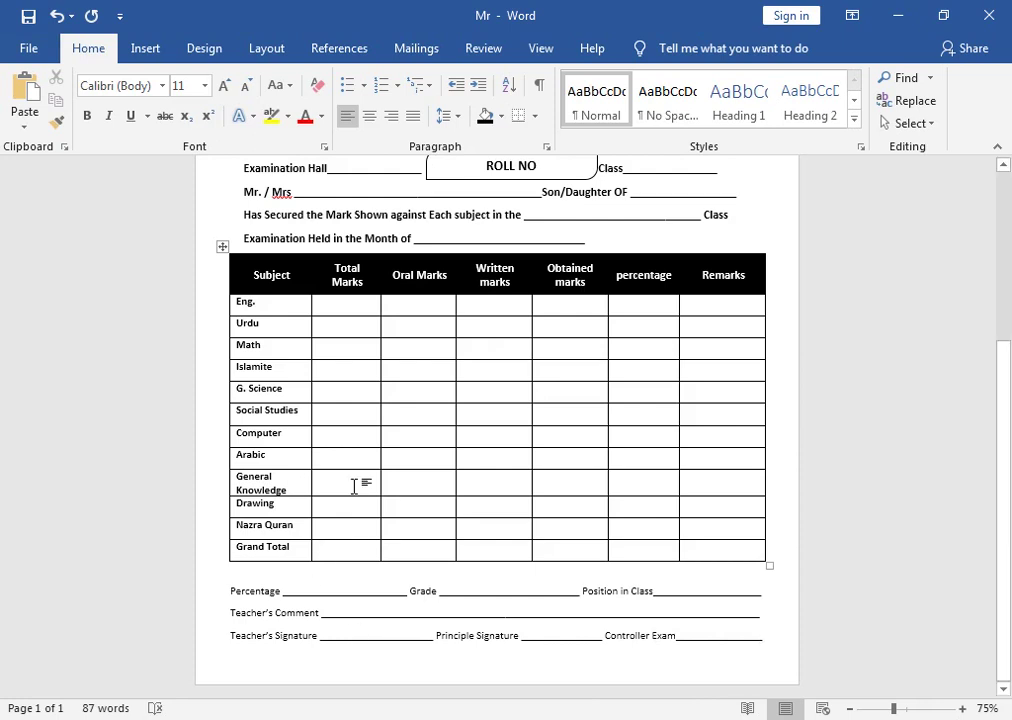
Widen the black certificate banner left and right to match the table's width.
drag(1004, 510, 1005, 293)
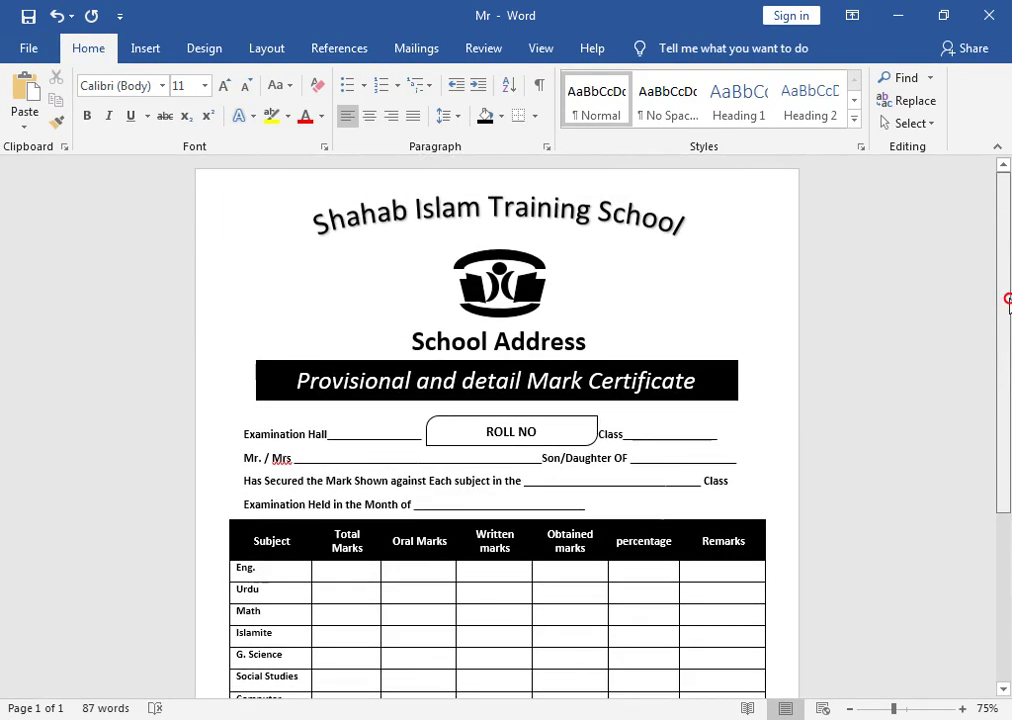
click(639, 363)
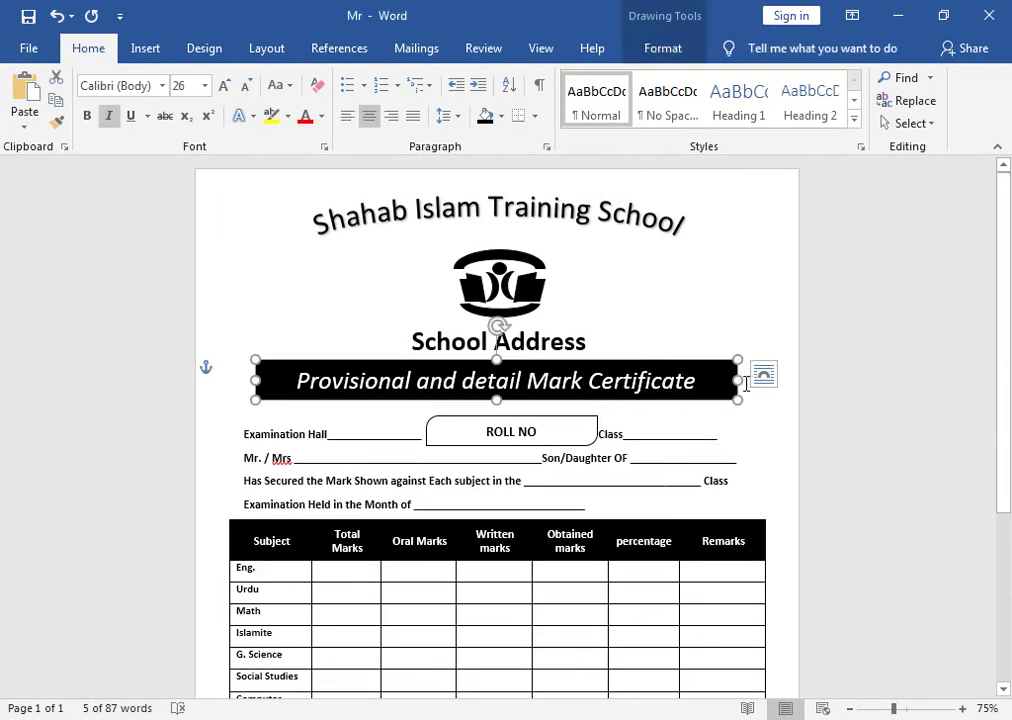
drag(738, 380, 762, 379)
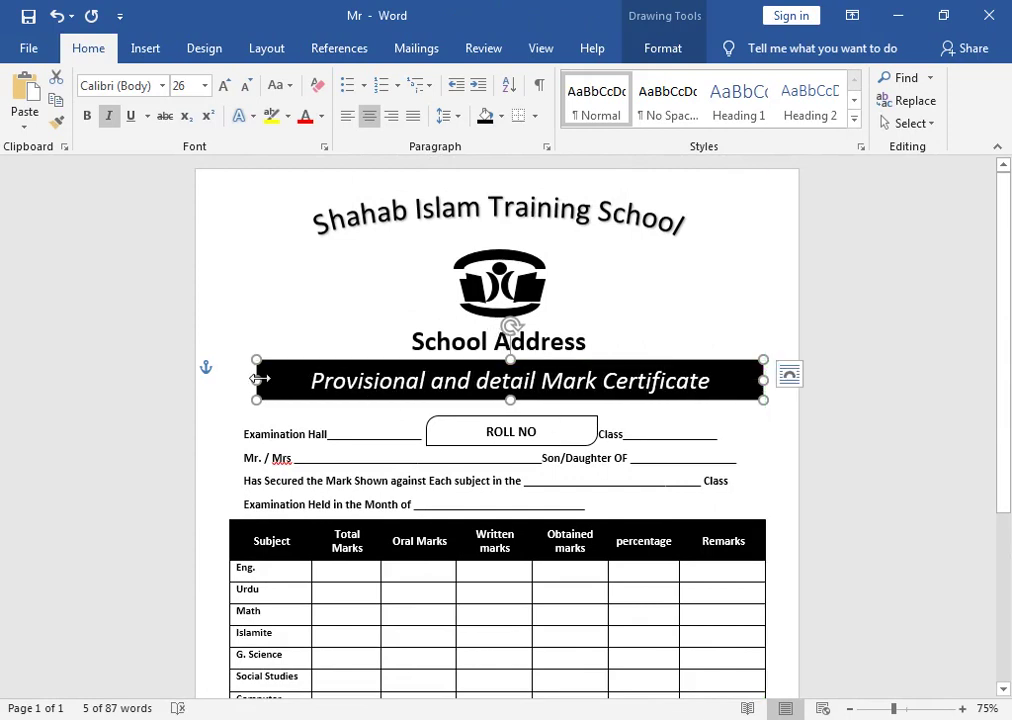
drag(259, 379, 230, 379)
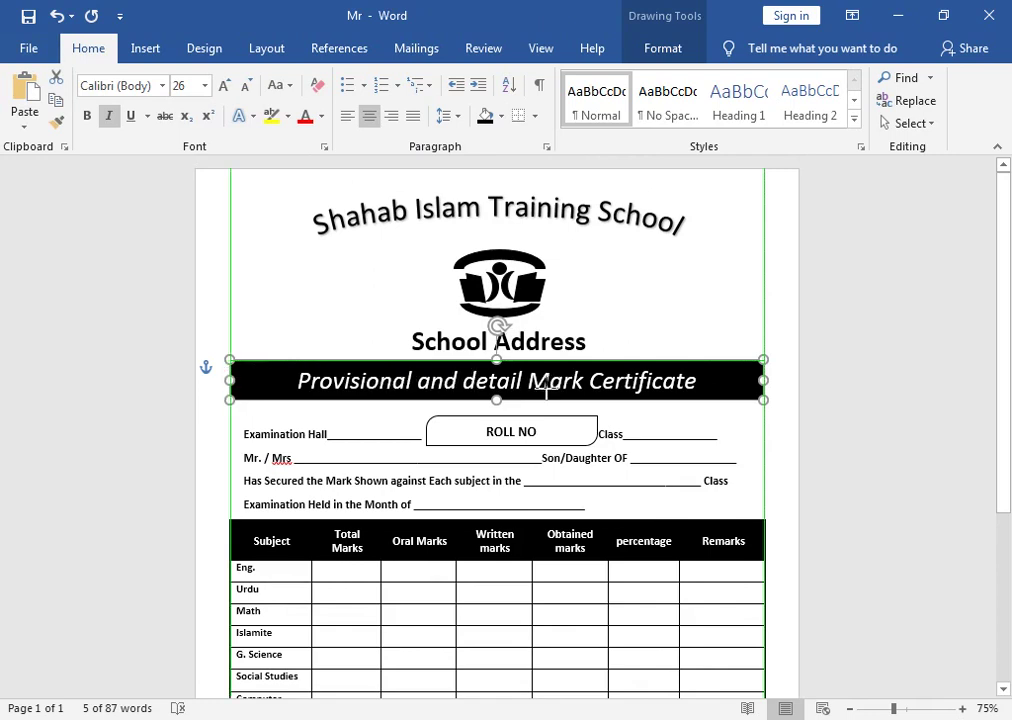
Enlarge the curved school name to 48 pt and center it across the page.
click(452, 276)
triple_click(470, 212)
drag(463, 203, 456, 226)
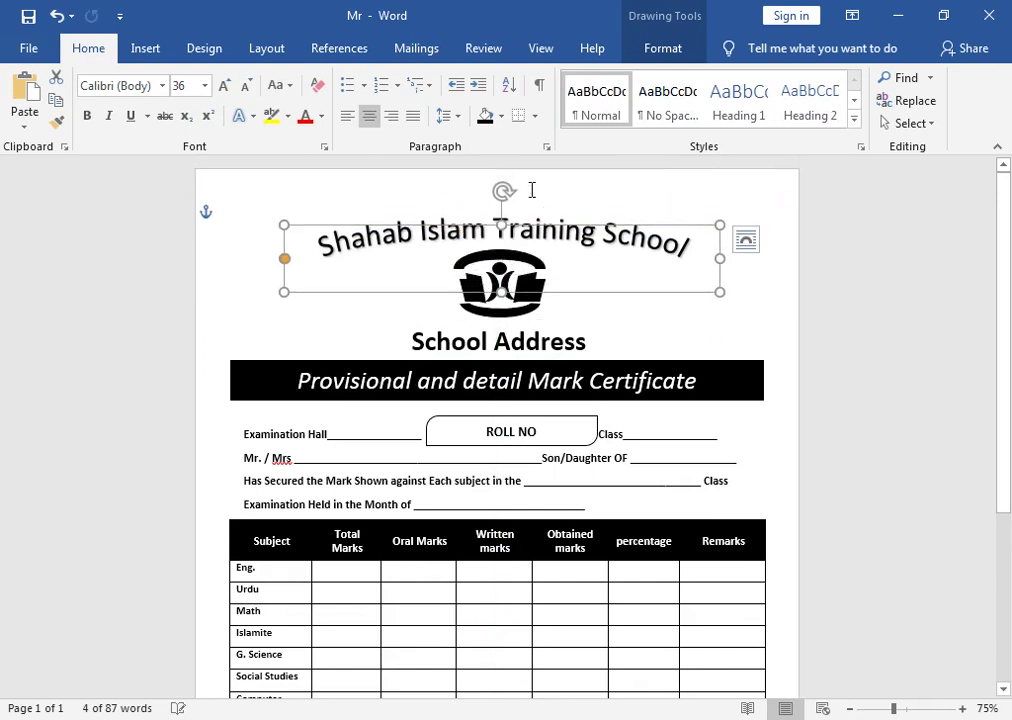
click(225, 85)
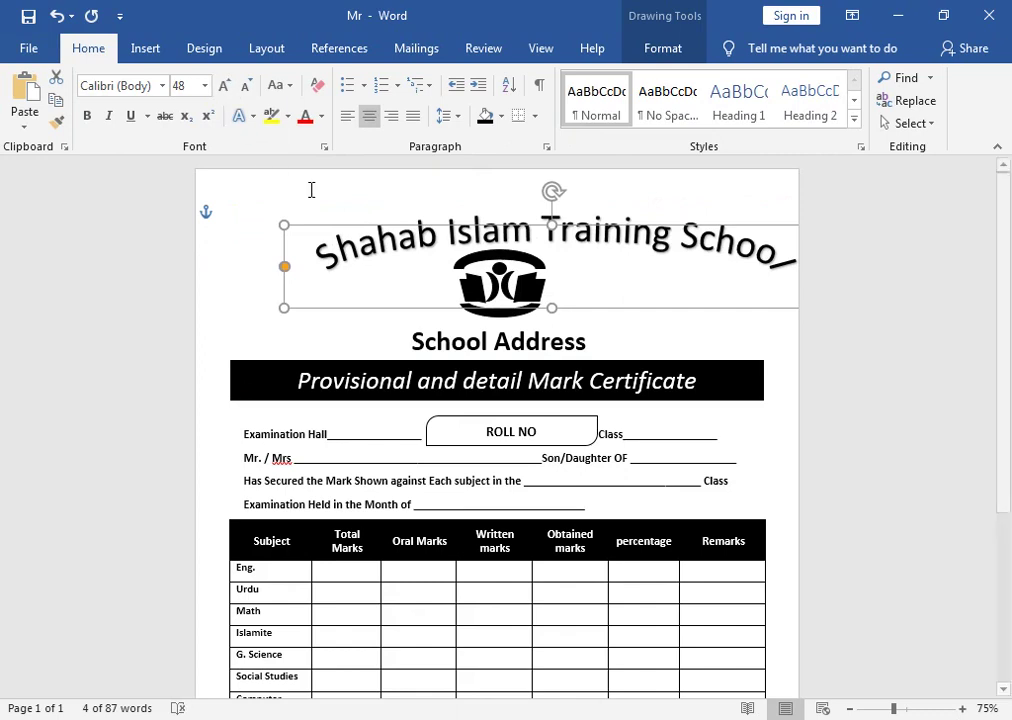
mouse_move(287, 219)
mouse_down()
mouse_move(318, 219)
mouse_move(282, 224)
mouse_up()
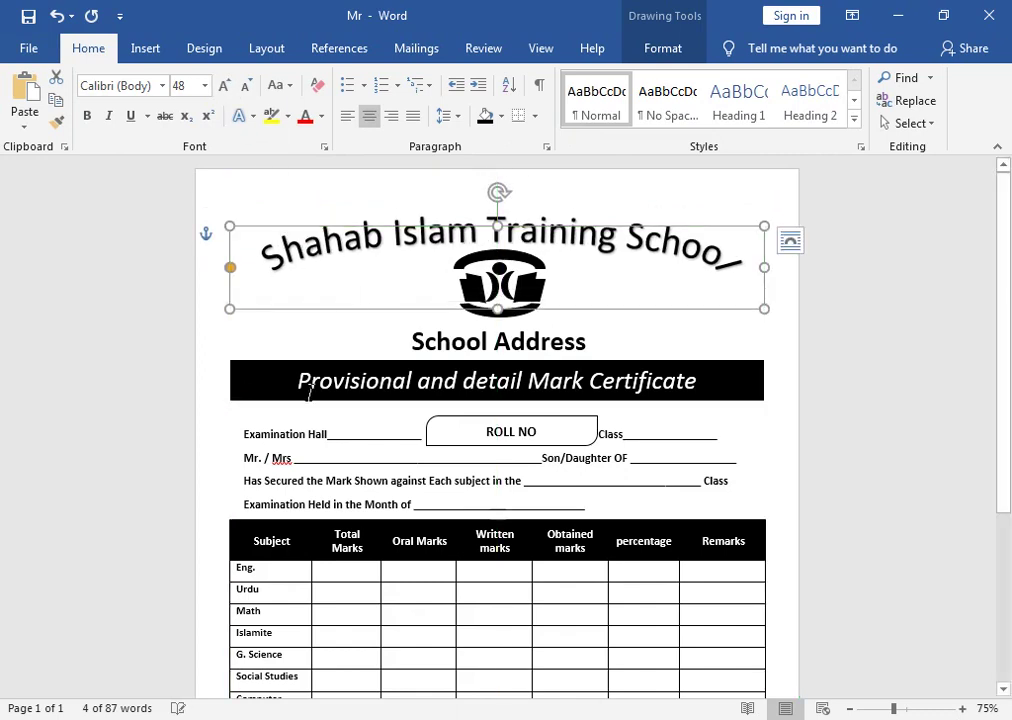
click(336, 336)
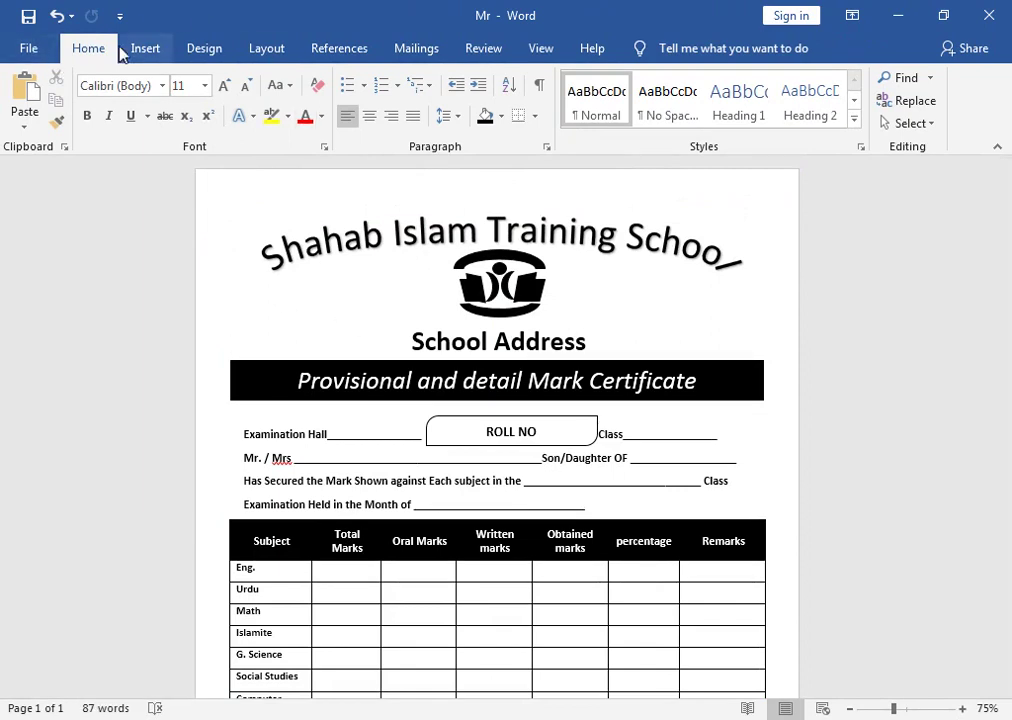
key(ctrl+p)
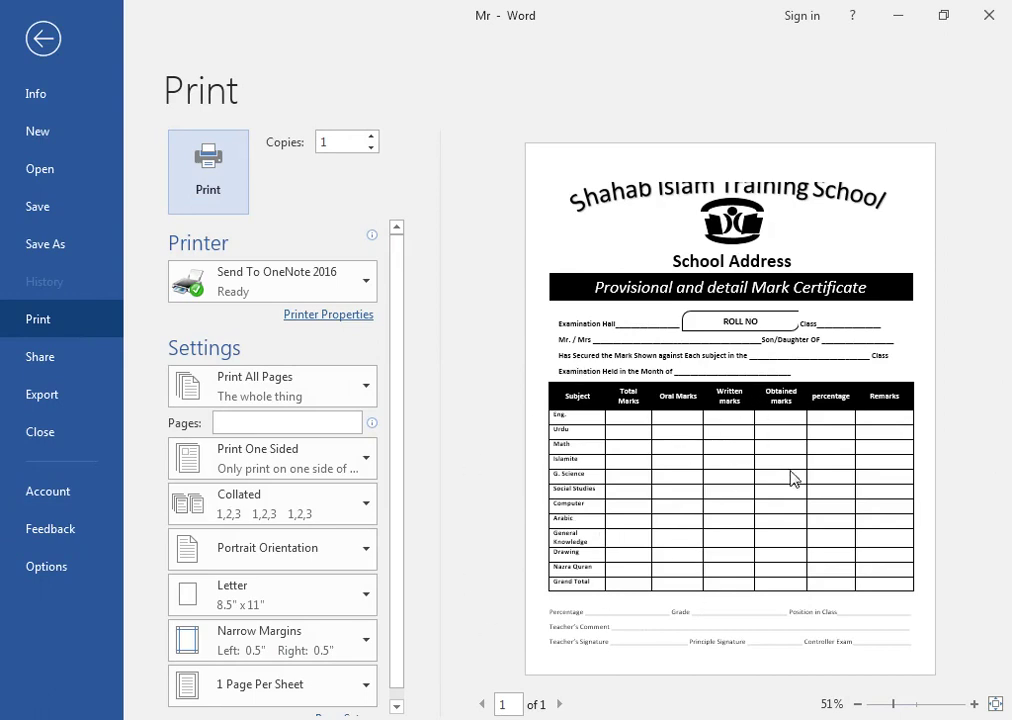
key(Escape)
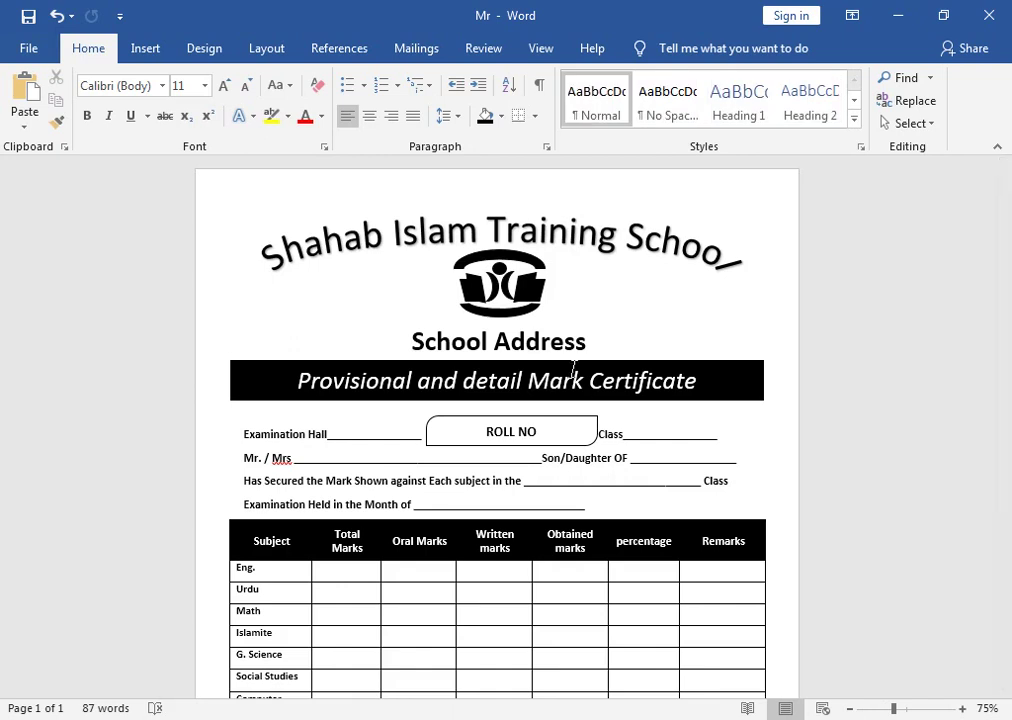
Nudge the school name right and move the logo to the title's right side.
click(593, 250)
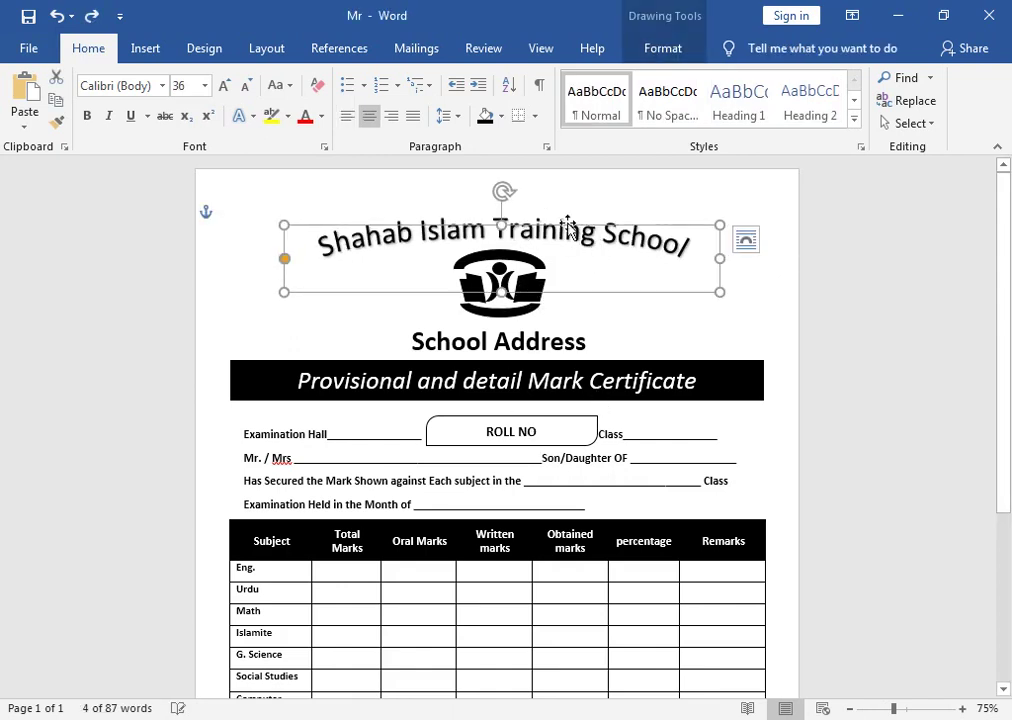
drag(565, 230, 574, 227)
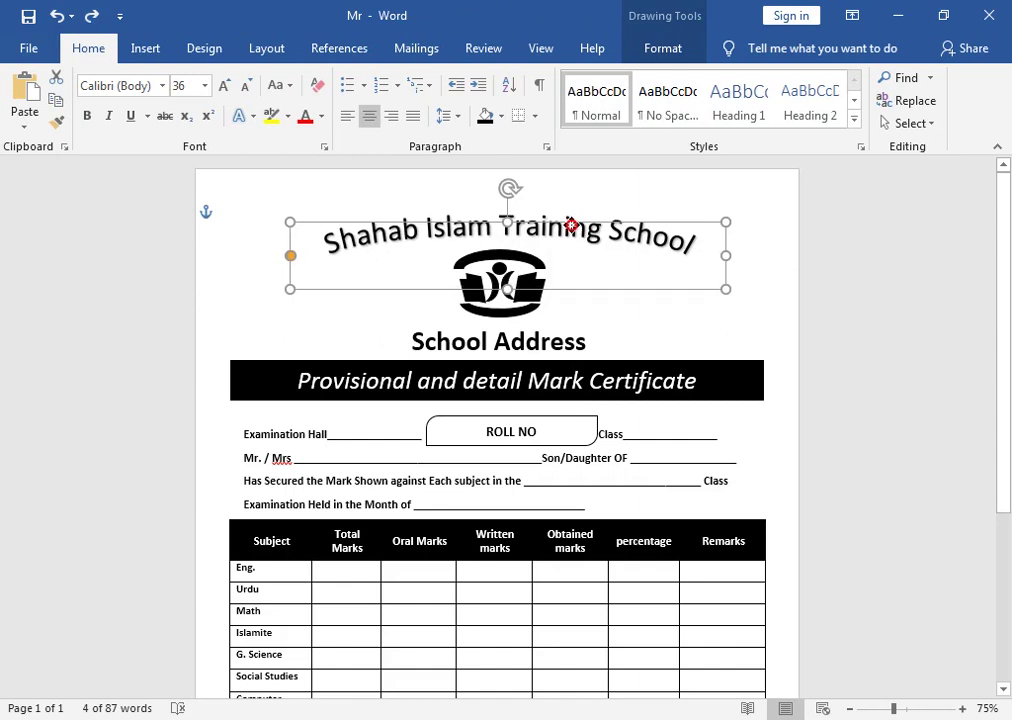
click(595, 325)
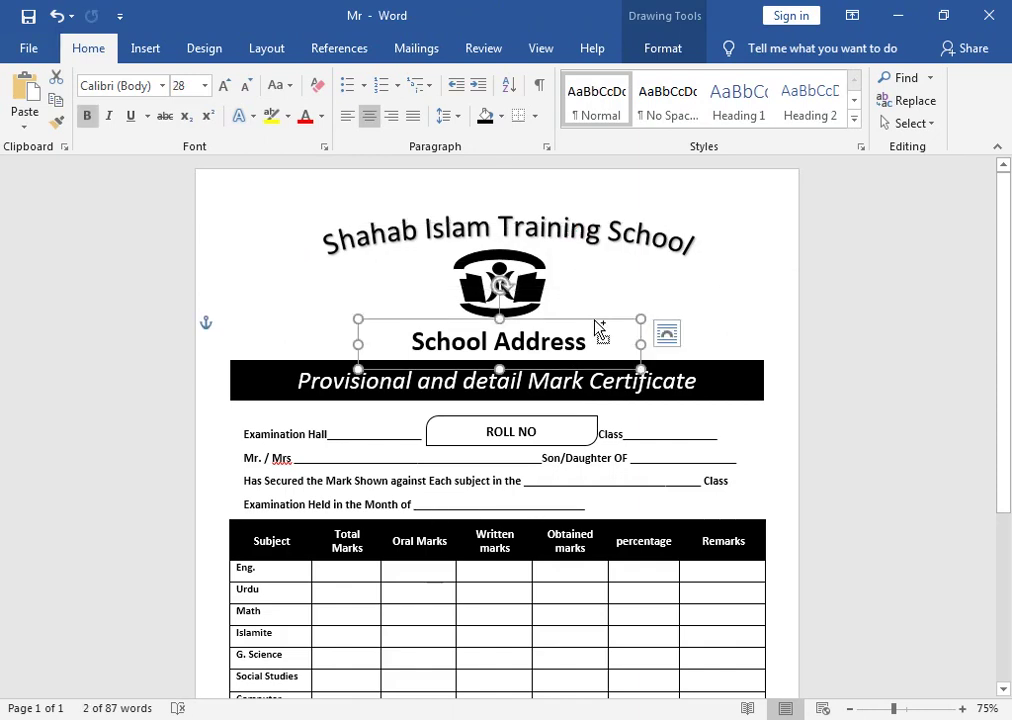
click(478, 296)
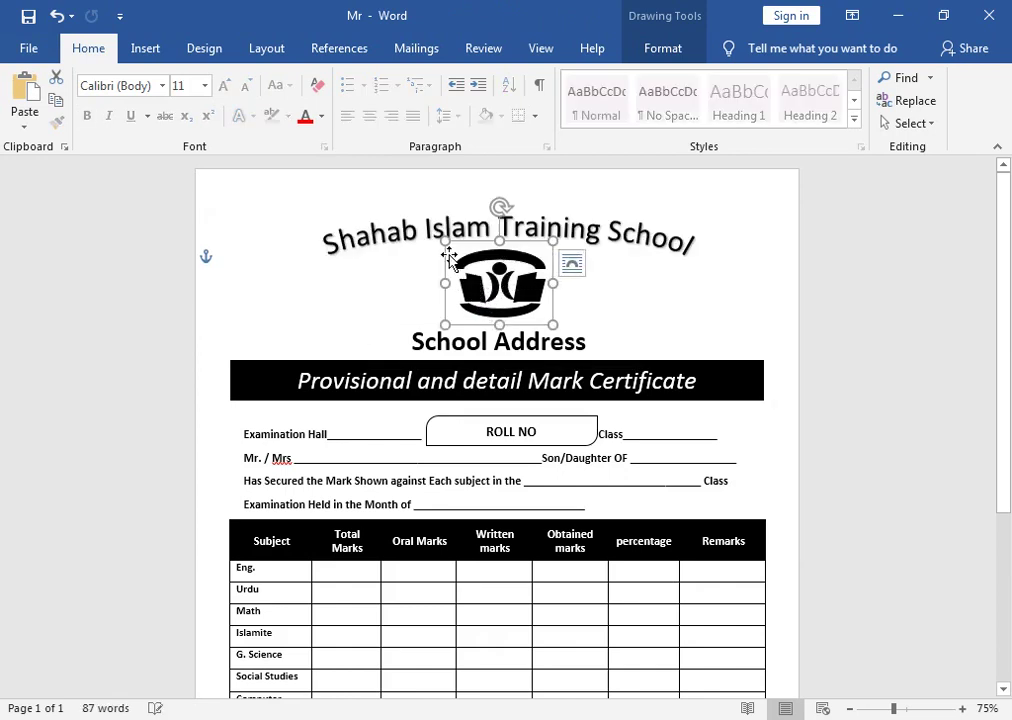
mouse_move(449, 255)
mouse_down()
mouse_move(462, 241)
mouse_move(731, 301)
mouse_move(627, 261)
mouse_move(548, 250)
mouse_move(566, 266)
mouse_up()
Select the school name and bring up its Text Effects transform choices.
triple_click(627, 255)
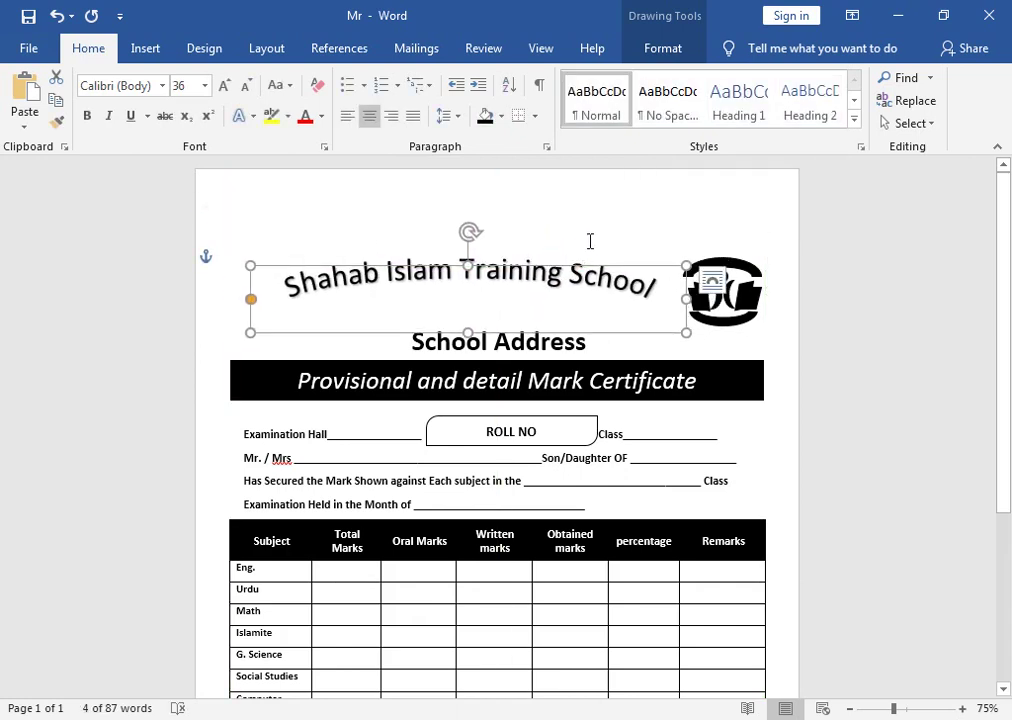
click(665, 50)
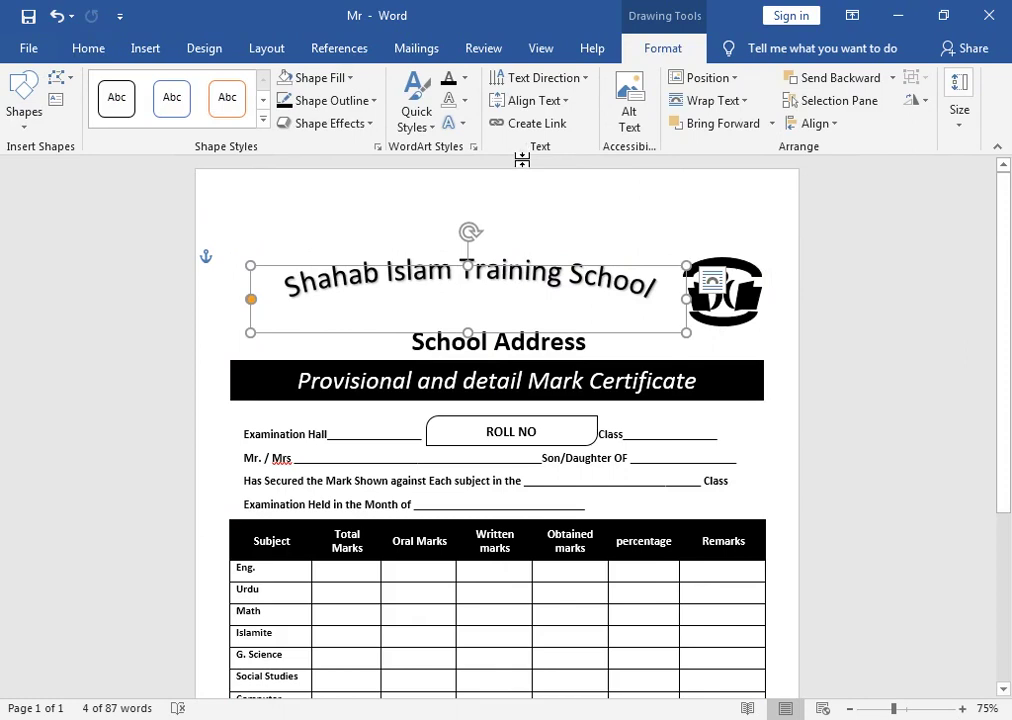
click(450, 128)
Straighten the school name with No Transform, line up the logo, and raise School Address beneath it.
mouse_move(512, 378)
click(609, 267)
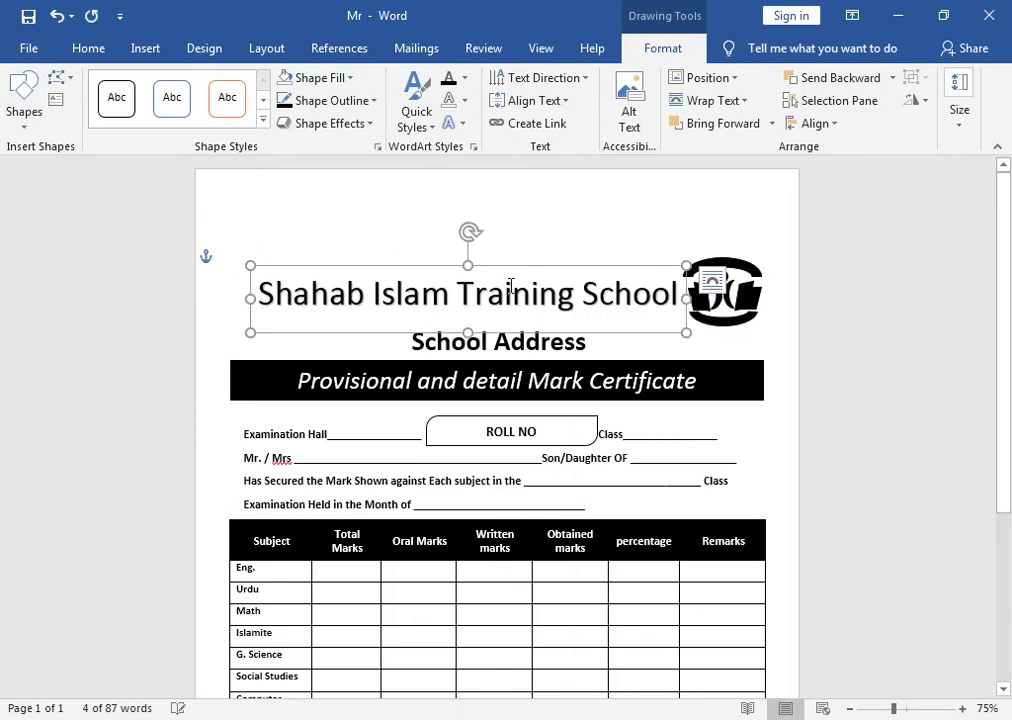
drag(516, 267, 512, 231)
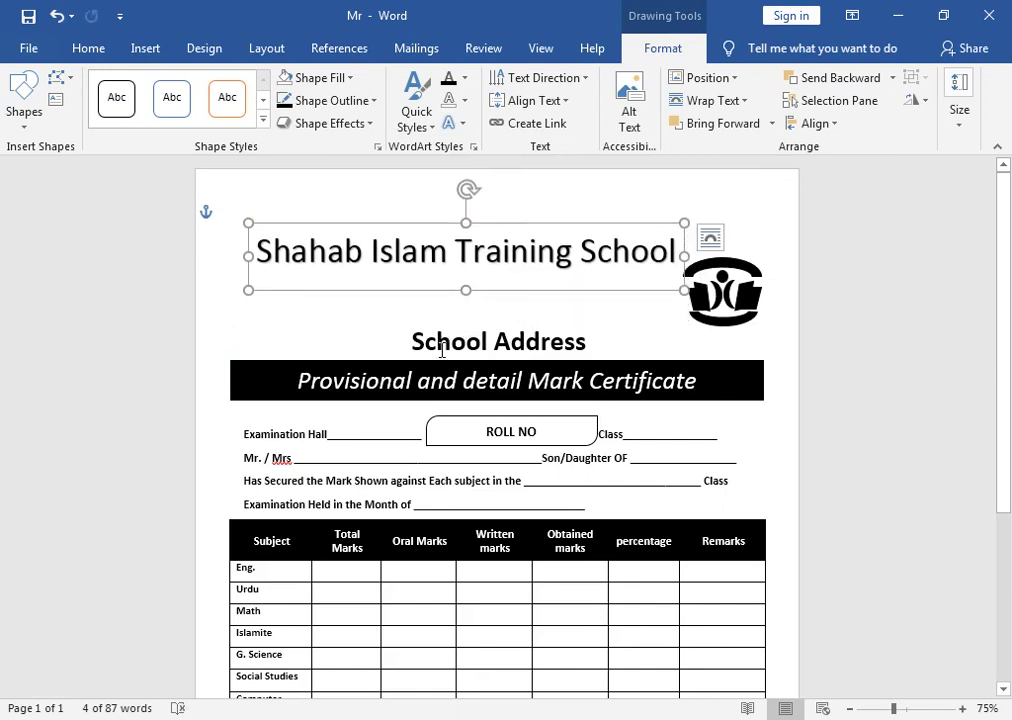
drag(487, 291, 478, 307)
drag(722, 290, 725, 229)
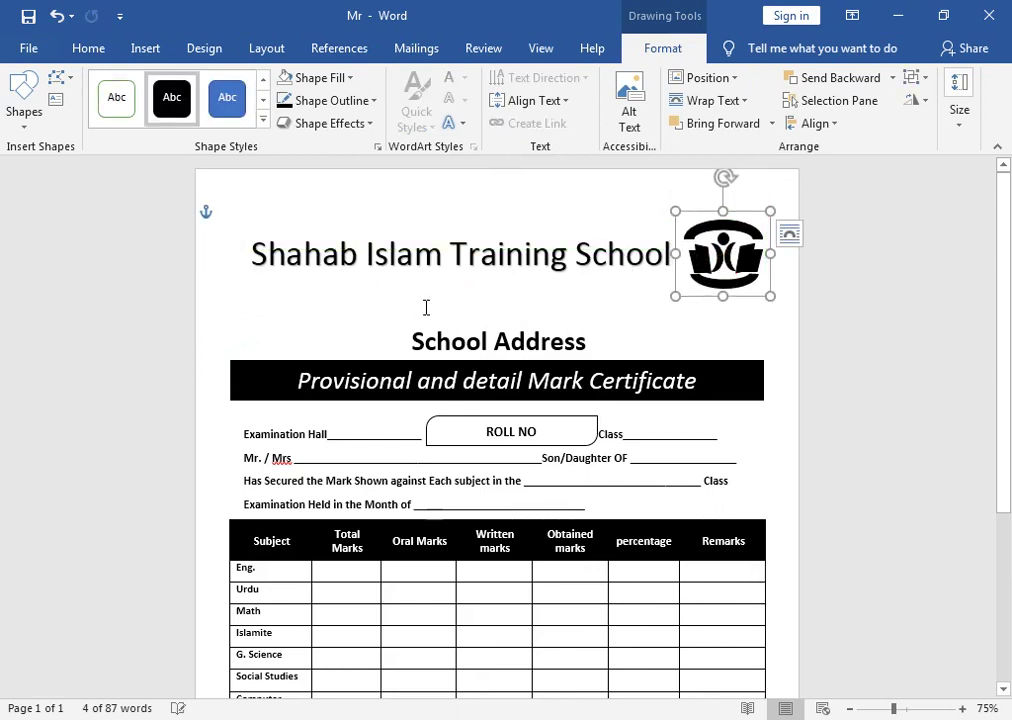
click(450, 332)
mouse_move(368, 343)
mouse_down()
mouse_move(404, 292)
mouse_move(396, 283)
mouse_up()
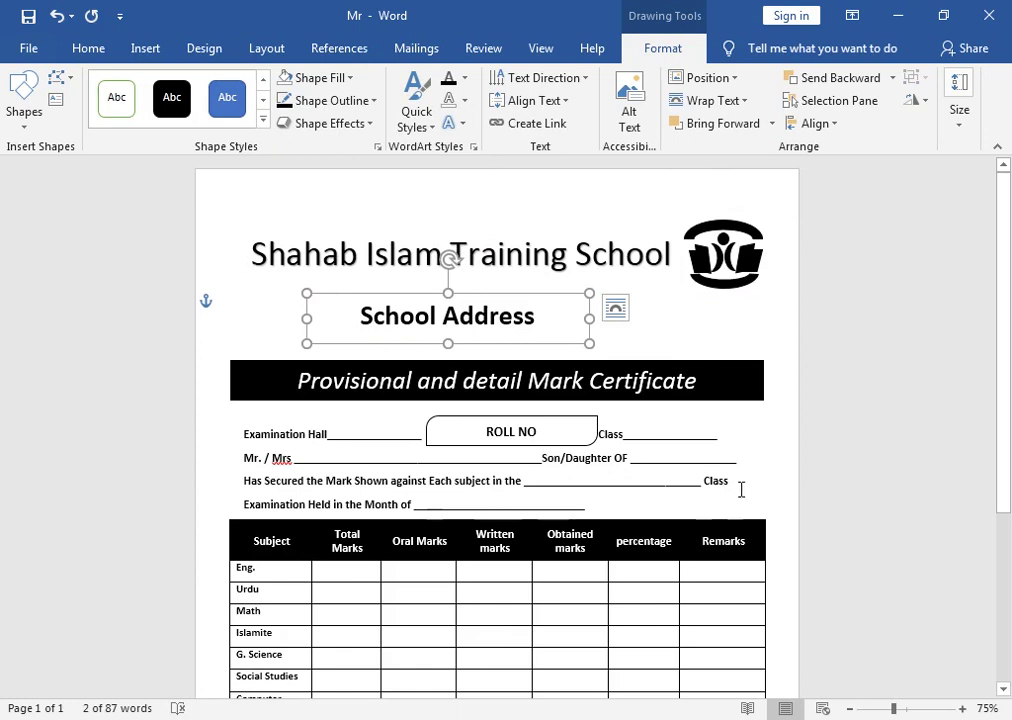
Set the page colour to Gold, Accent 4, Lighter 80%.
click(206, 50)
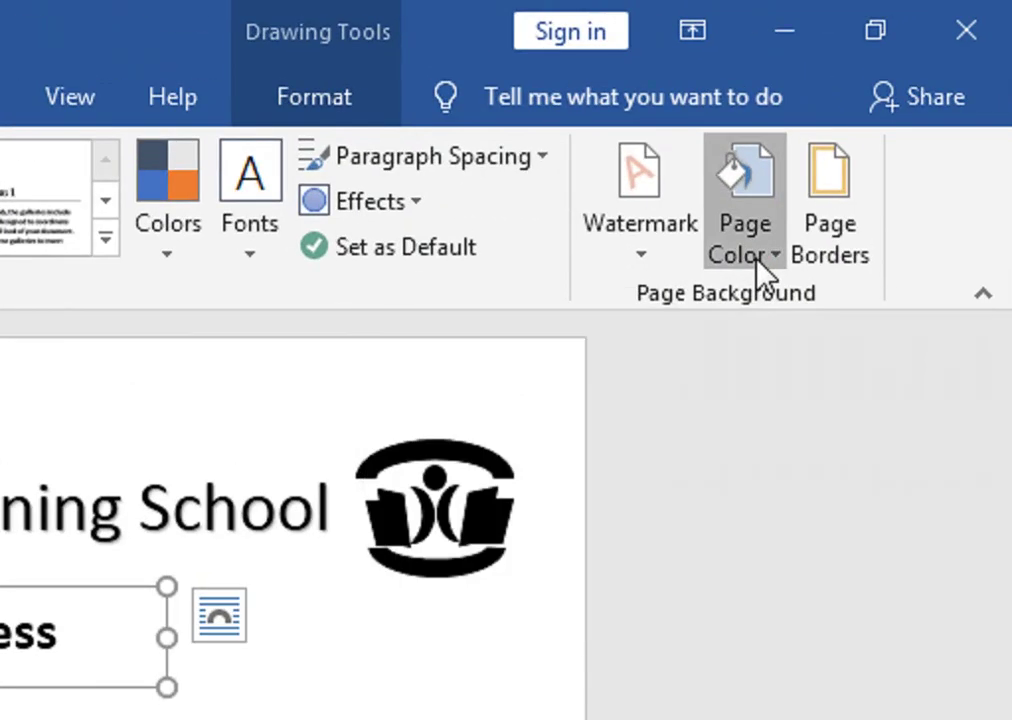
click(886, 133)
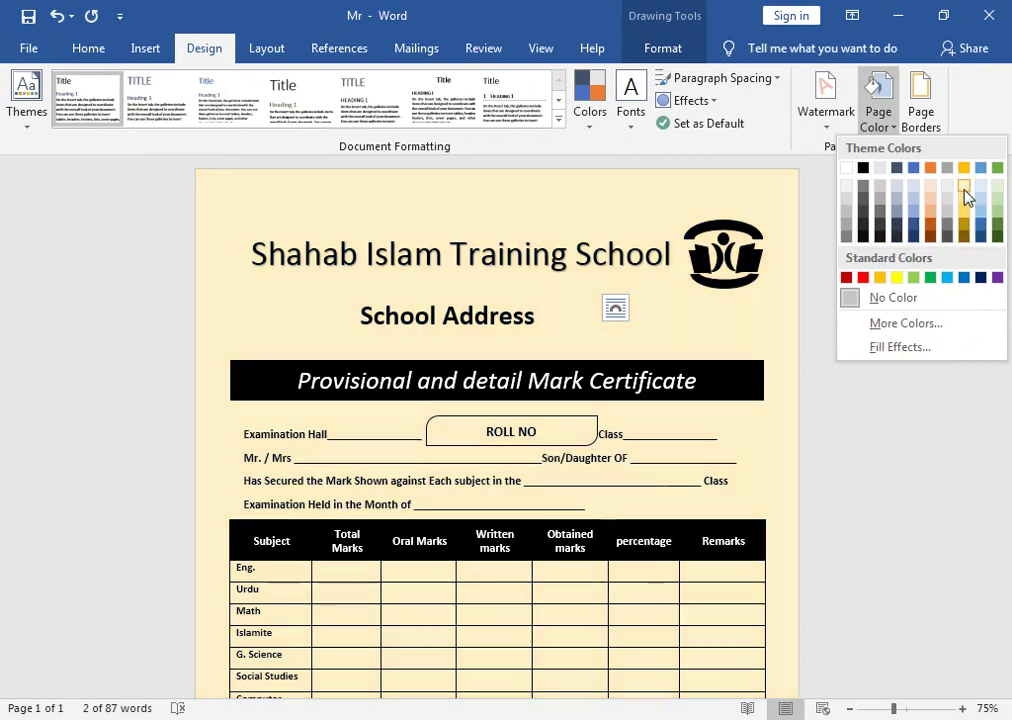
click(964, 186)
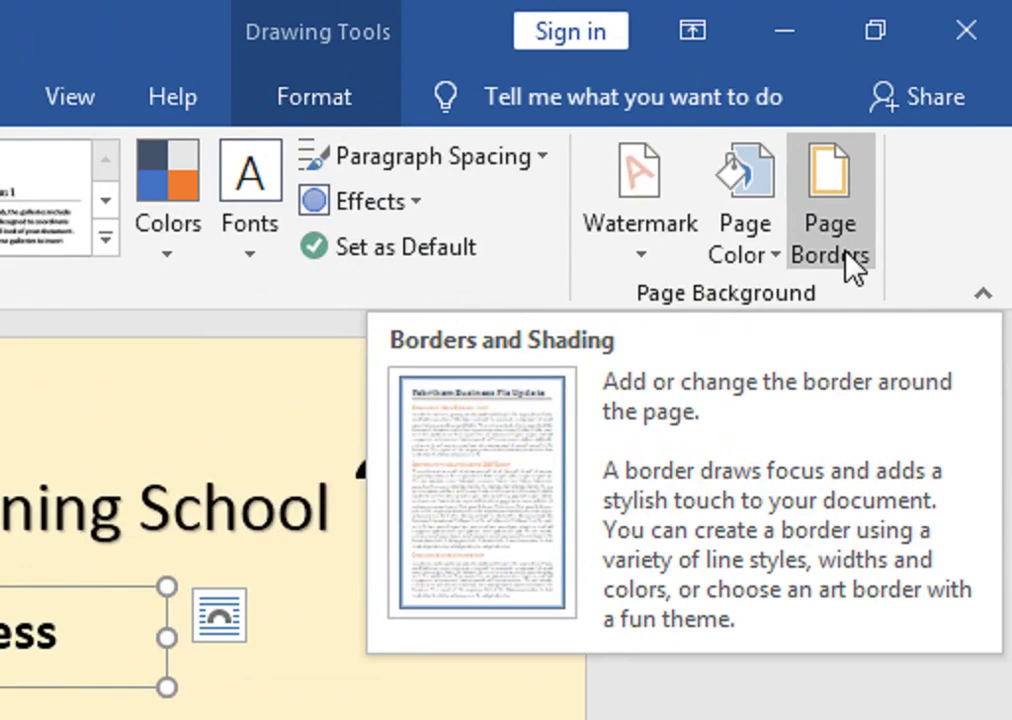
In Page Border settings, choose a 3-D border, 1 ½ pt width and red colour.
click(930, 130)
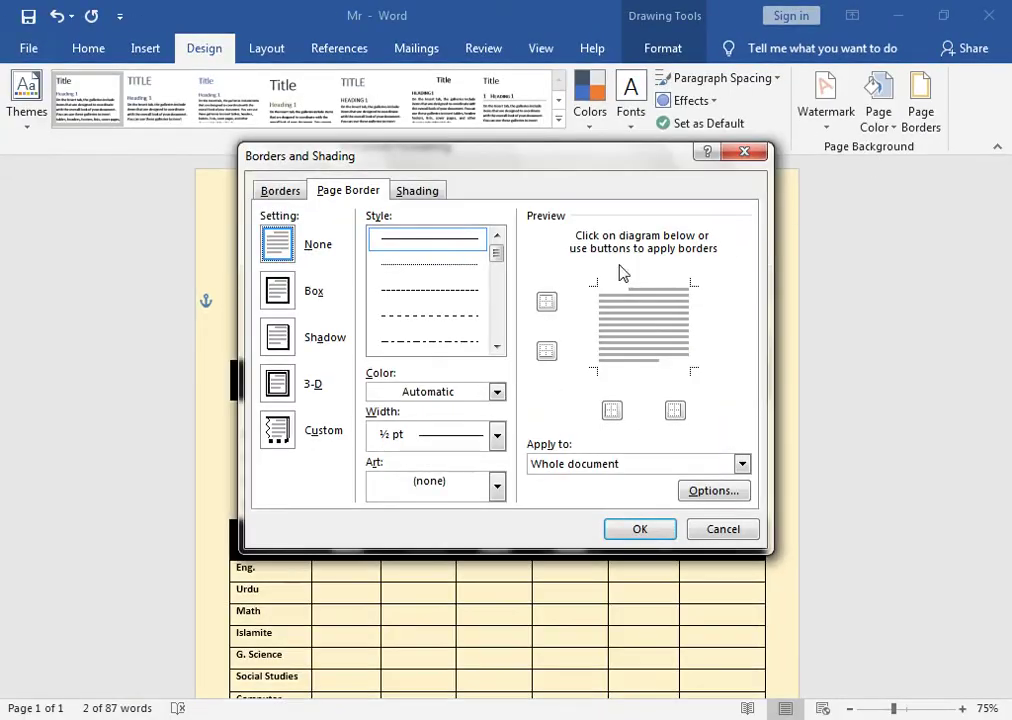
click(296, 378)
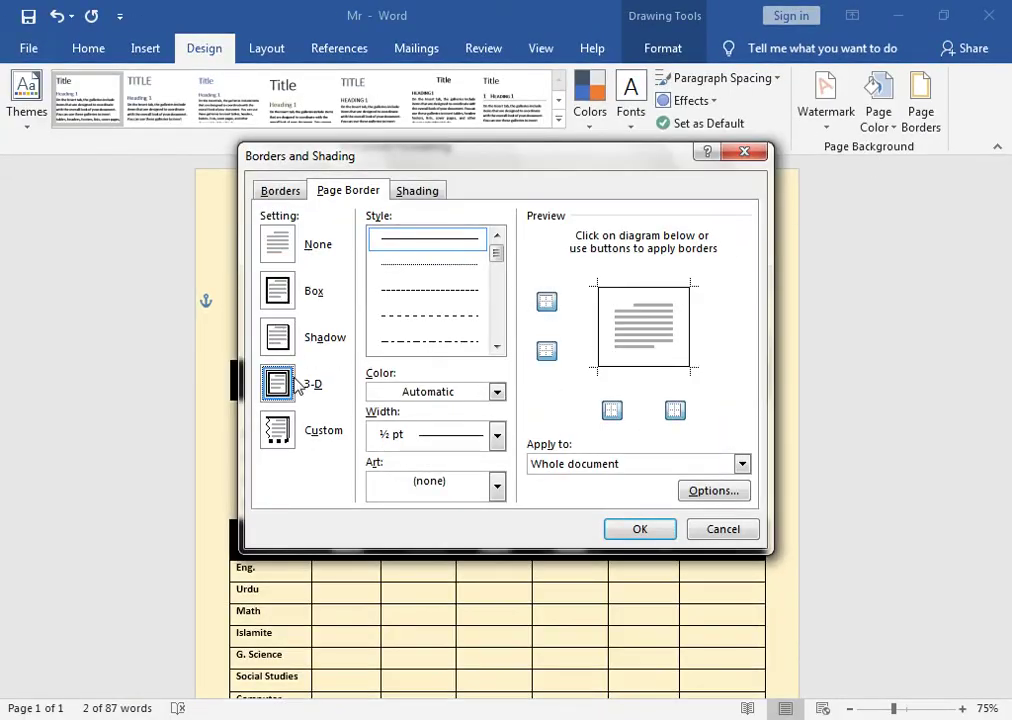
click(496, 435)
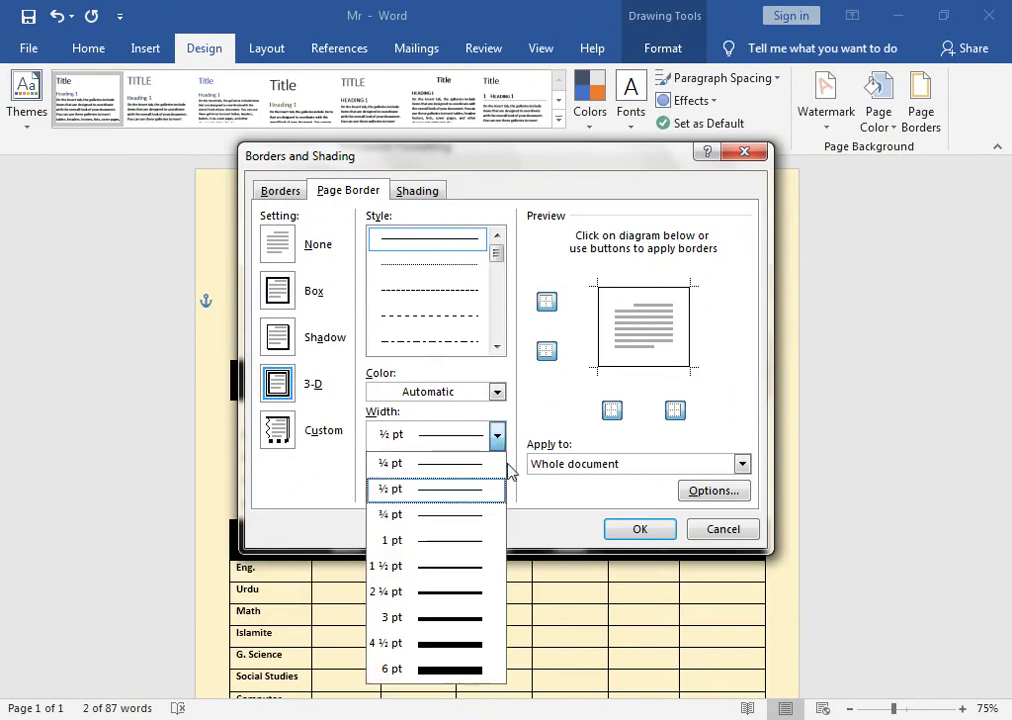
click(458, 566)
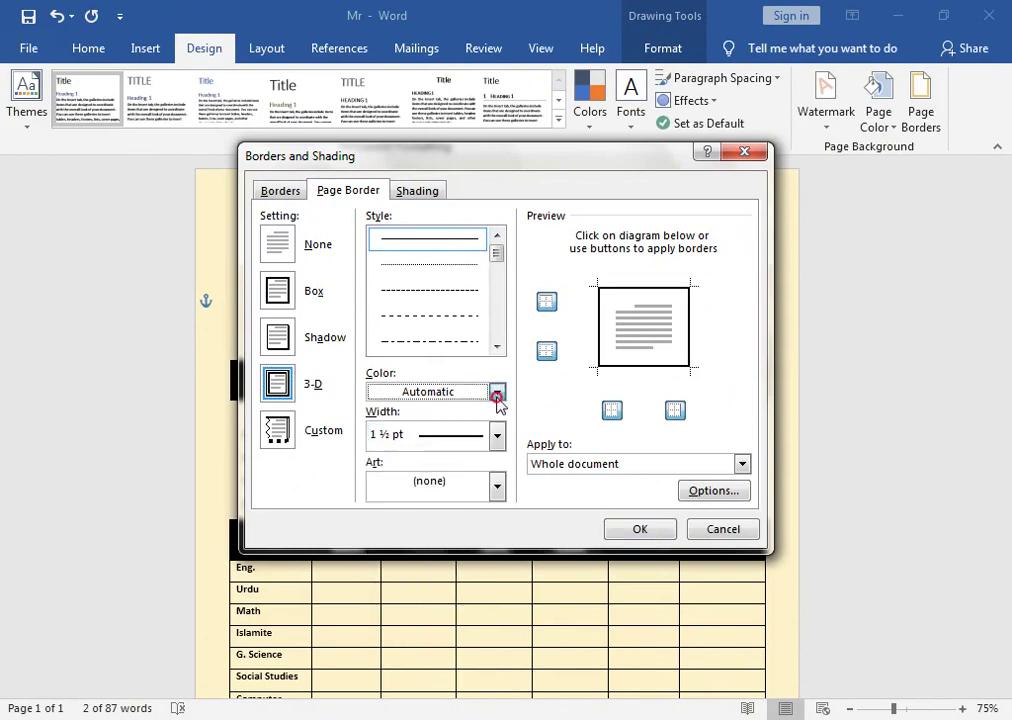
click(497, 392)
click(391, 569)
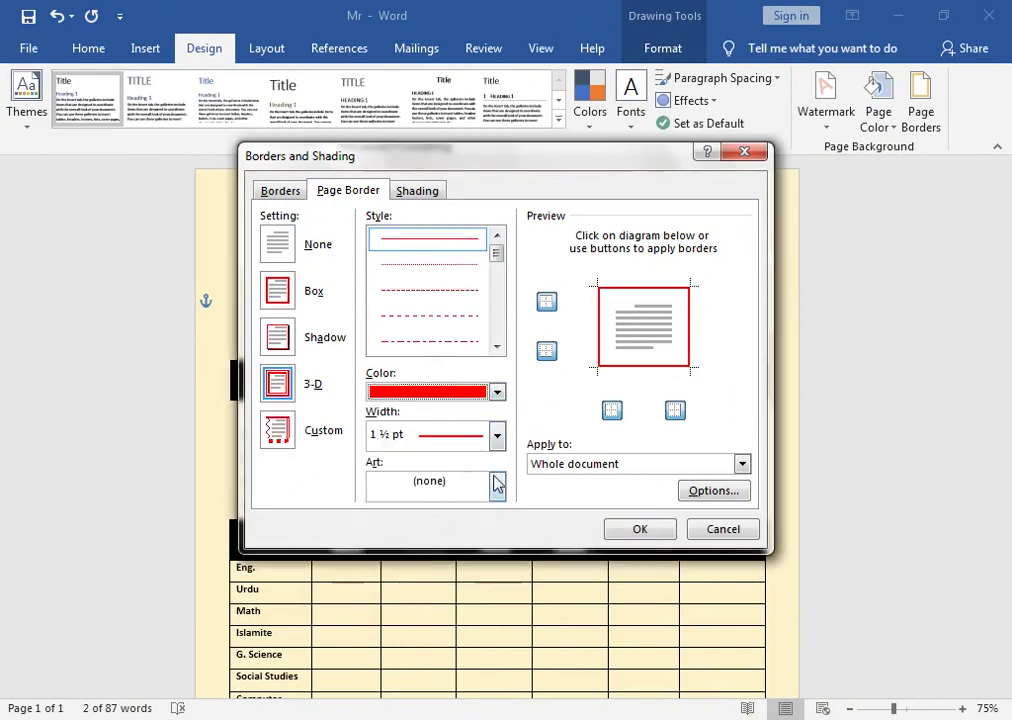
Browse the Art border designs and pick the small-figure pattern, giving a 10 pt width.
click(497, 486)
click(499, 533)
scroll(499, 533, down, 1)
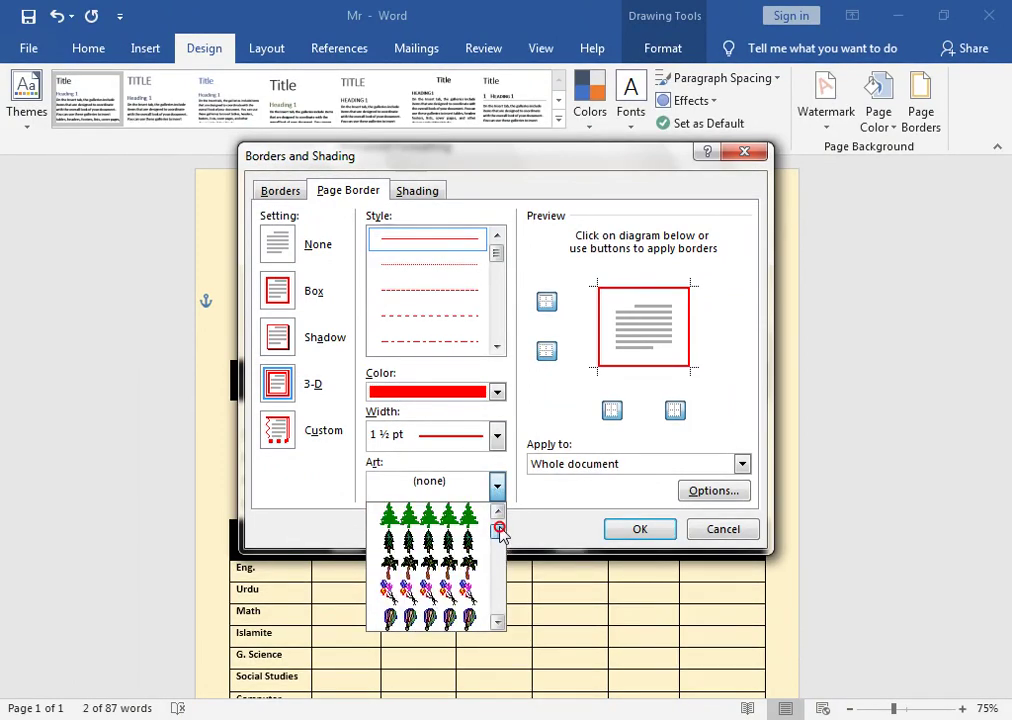
drag(499, 533, 497, 513)
click(499, 622)
click(499, 628)
click(499, 627)
click(499, 626)
click(499, 625)
click(499, 625)
click(499, 625)
click(499, 625)
click(499, 625)
click(499, 625)
click(499, 625)
click(499, 625)
click(505, 527)
click(505, 527)
click(505, 527)
click(505, 527)
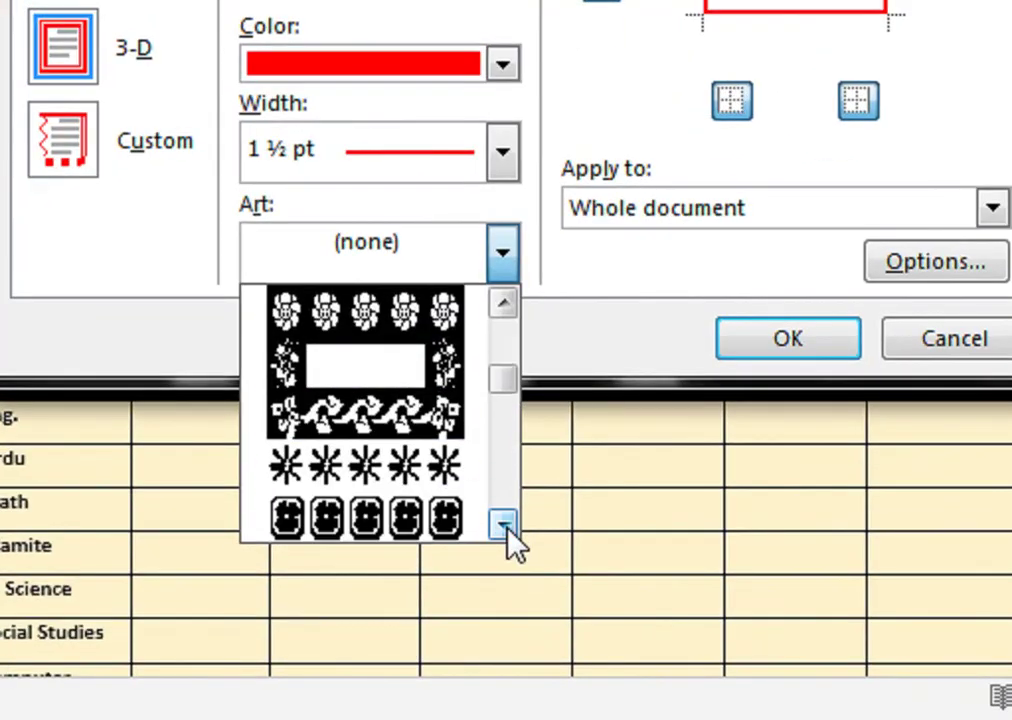
click(505, 527)
click(505, 527)
click(505, 527)
click(505, 527)
click(505, 527)
click(505, 527)
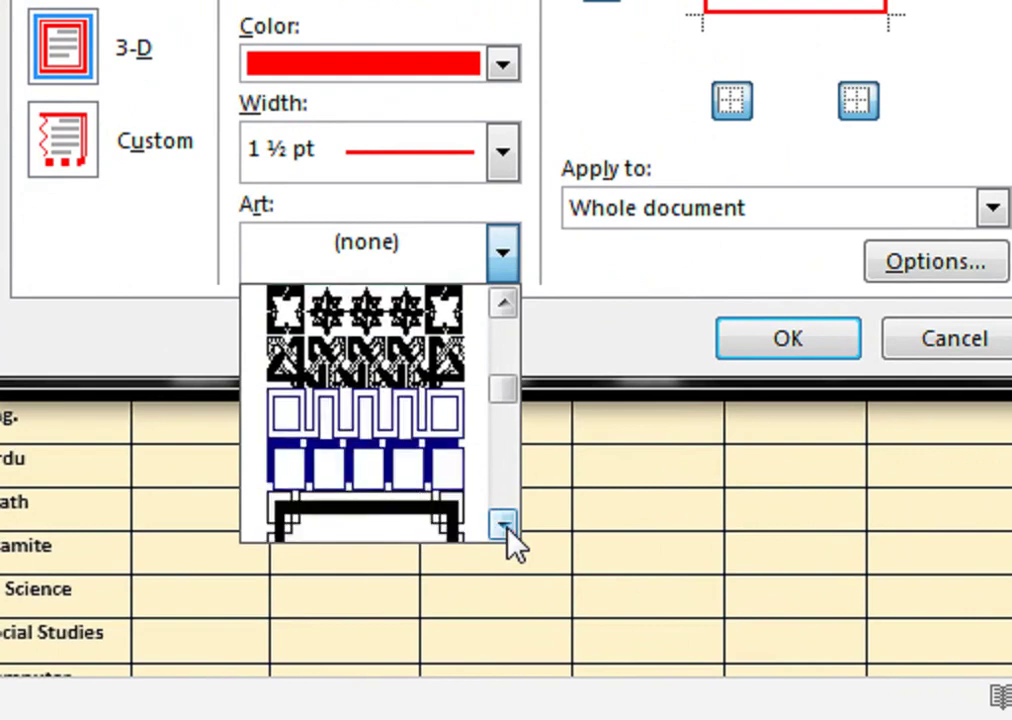
click(505, 527)
click(505, 527)
click(505, 527)
click(505, 527)
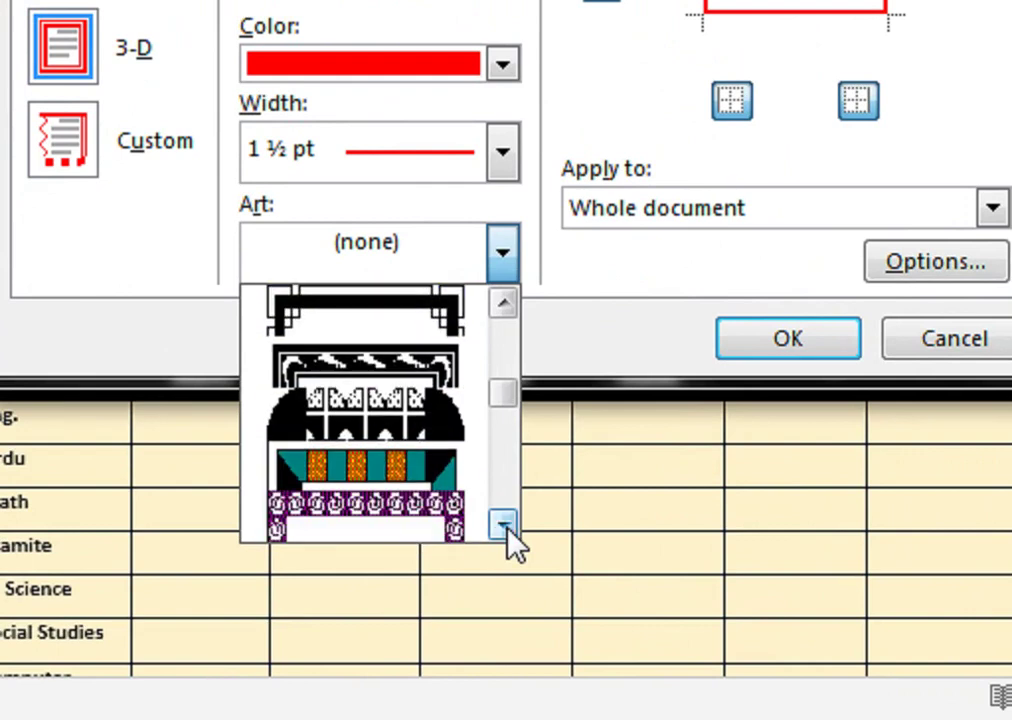
click(505, 527)
click(505, 527)
click(505, 527)
click(505, 527)
click(505, 527)
click(505, 527)
click(505, 527)
click(505, 527)
click(505, 527)
click(505, 527)
click(505, 527)
click(505, 527)
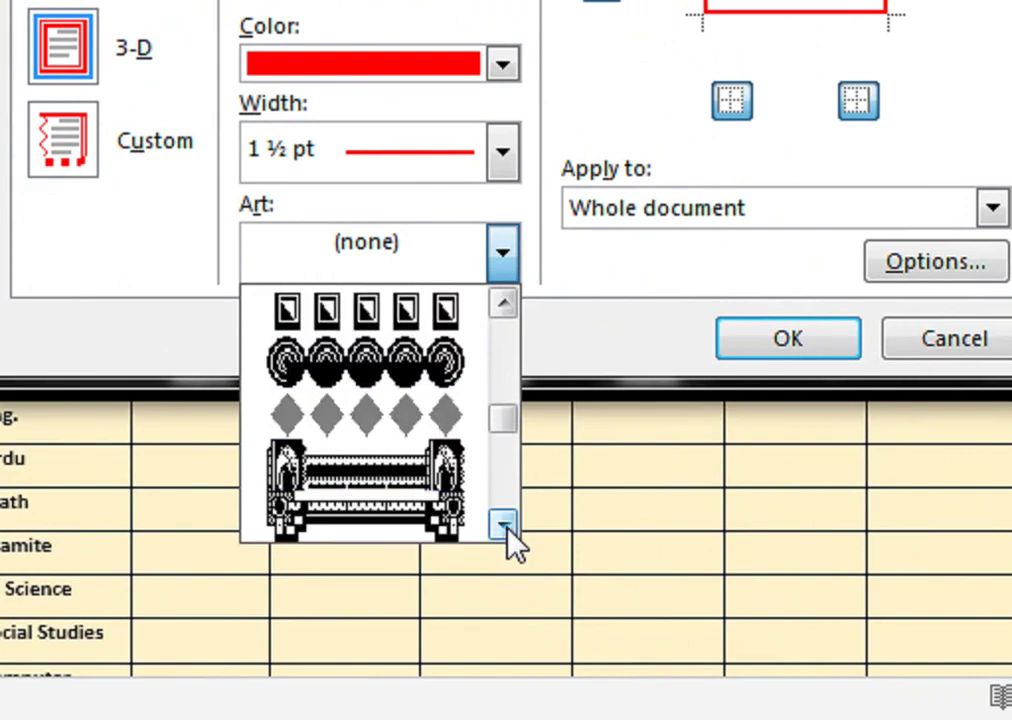
click(505, 527)
click(505, 527)
click(505, 527)
click(505, 527)
click(505, 527)
click(505, 527)
click(505, 527)
click(505, 527)
click(505, 527)
click(505, 527)
click(505, 527)
click(505, 527)
click(505, 527)
click(505, 527)
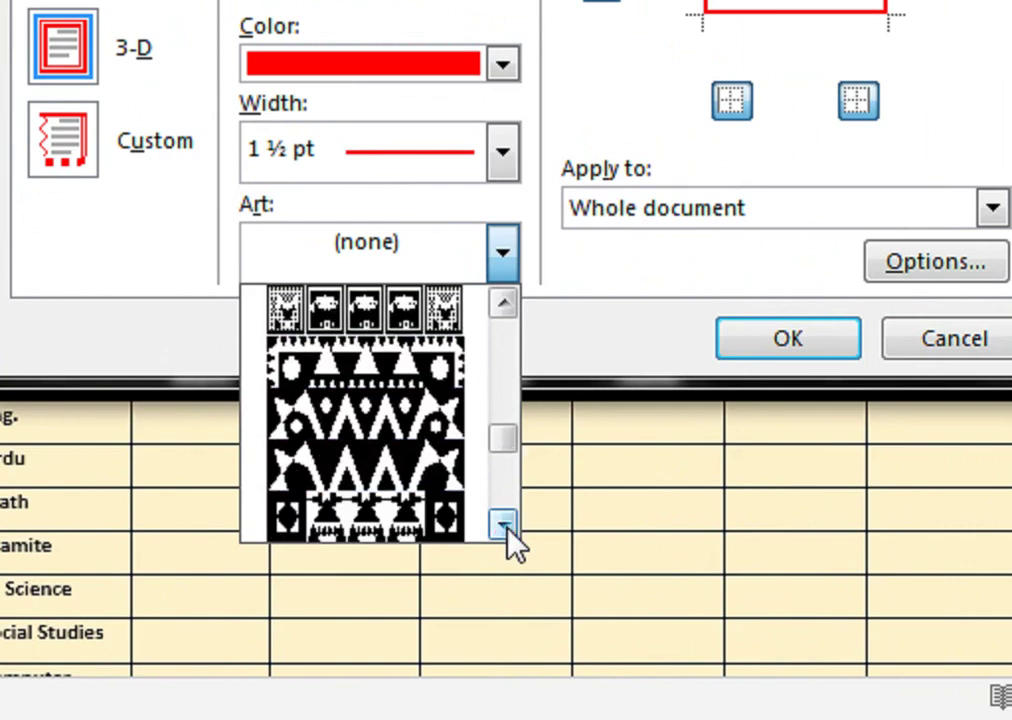
click(505, 527)
click(505, 527)
click(505, 527)
click(505, 527)
click(505, 527)
click(505, 527)
click(505, 527)
click(505, 527)
click(505, 527)
click(505, 527)
click(505, 527)
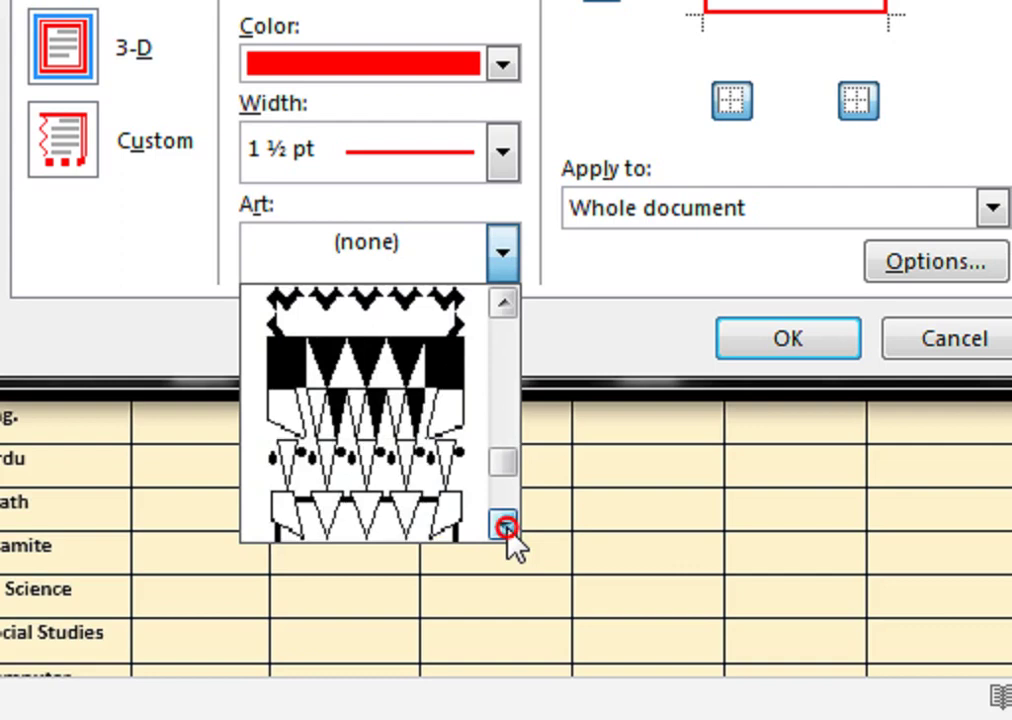
click(505, 527)
click(503, 524)
click(503, 524)
click(503, 524)
click(505, 524)
click(505, 524)
click(505, 524)
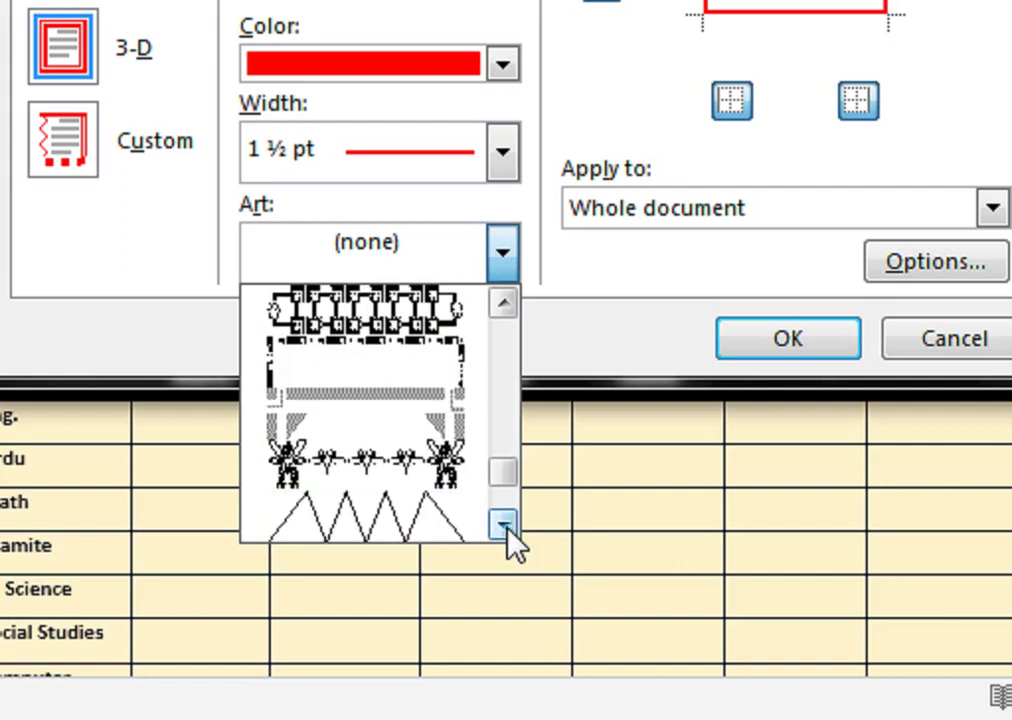
click(504, 525)
click(504, 525)
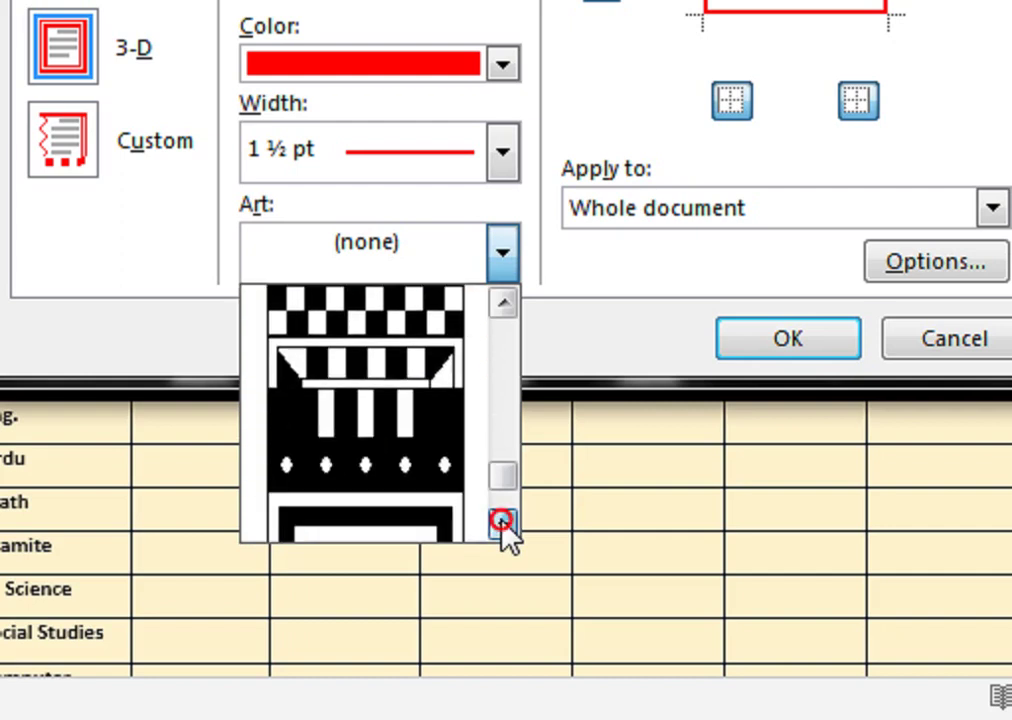
click(504, 525)
click(504, 525)
click(504, 525)
click(504, 525)
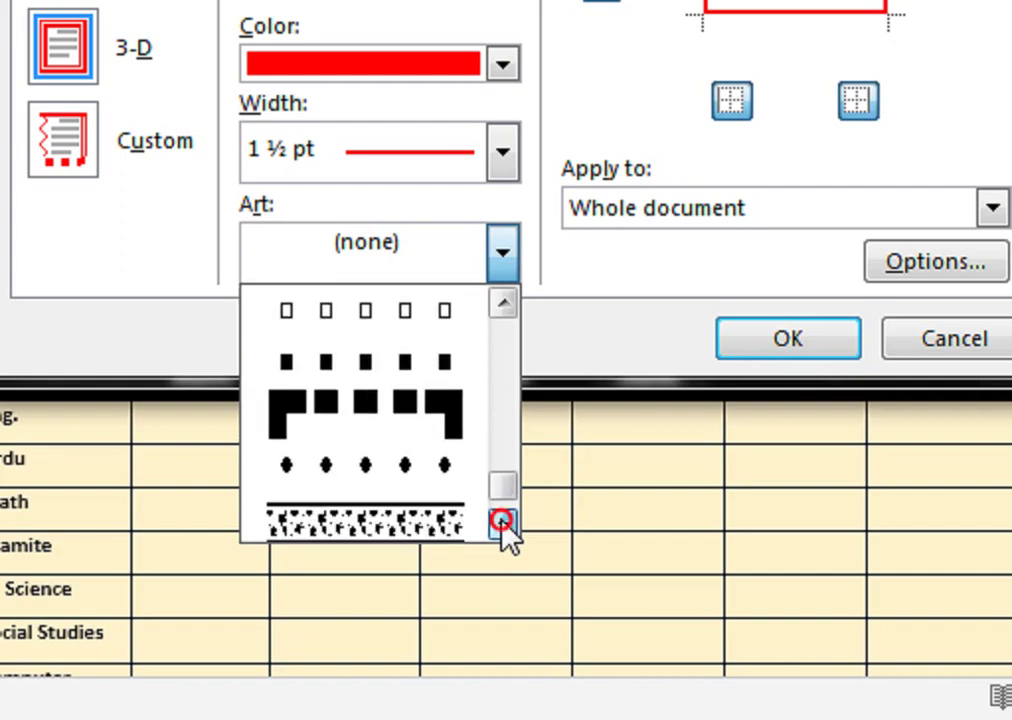
click(504, 525)
click(504, 525)
click(504, 525)
click(504, 525)
click(504, 525)
click(504, 525)
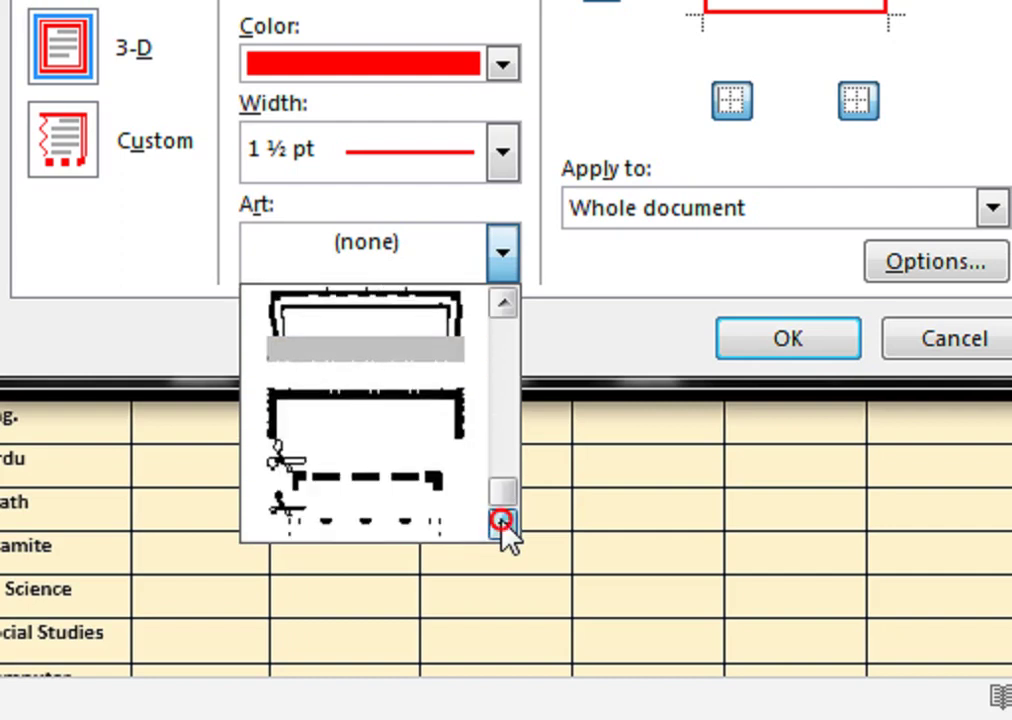
click(505, 303)
click(505, 303)
click(505, 303)
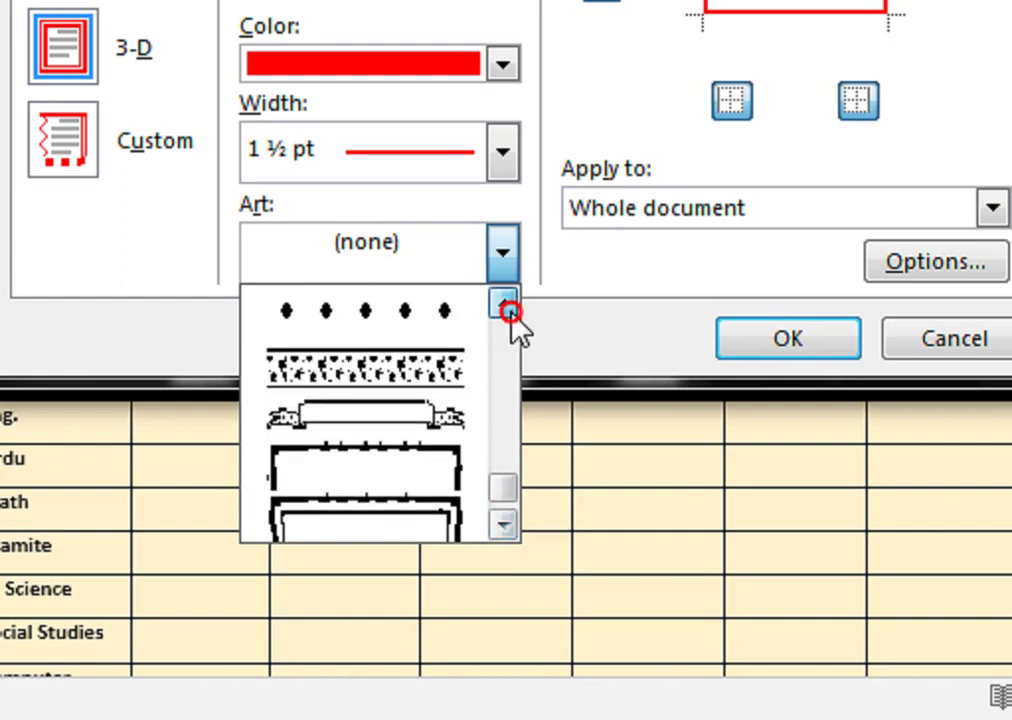
click(505, 303)
click(506, 305)
click(506, 305)
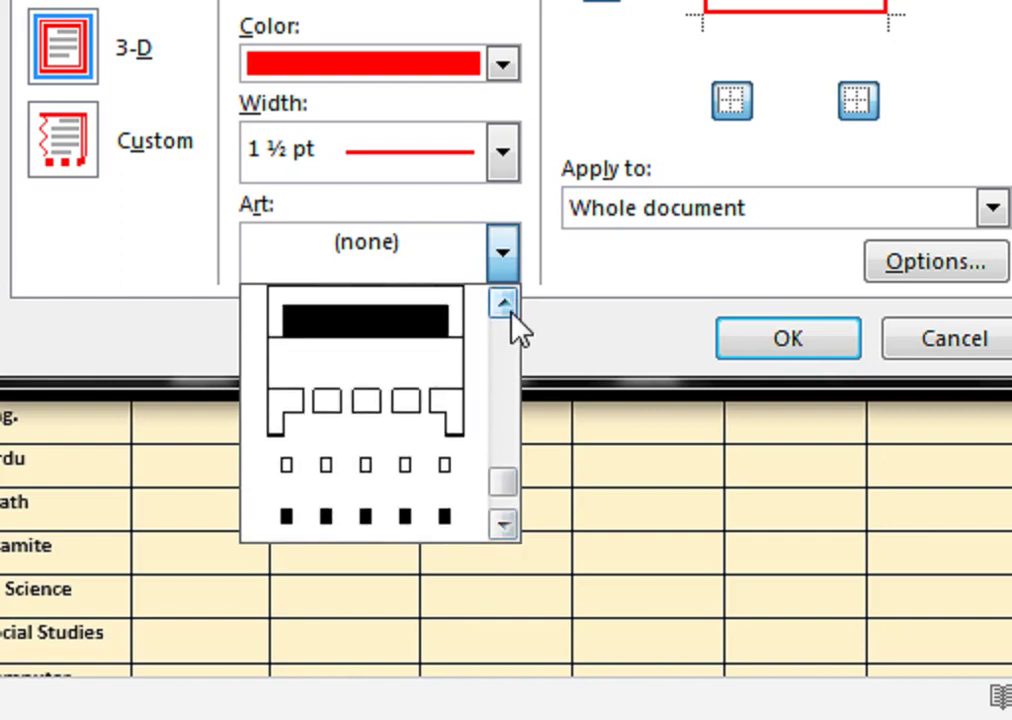
click(506, 305)
click(505, 304)
click(505, 304)
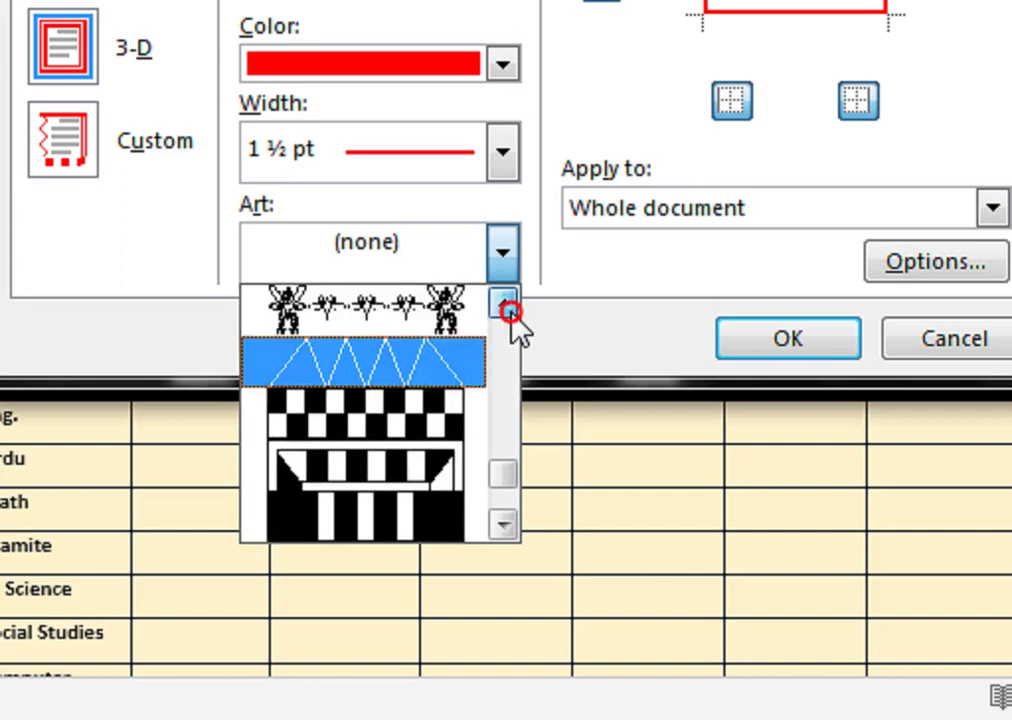
click(505, 304)
click(468, 368)
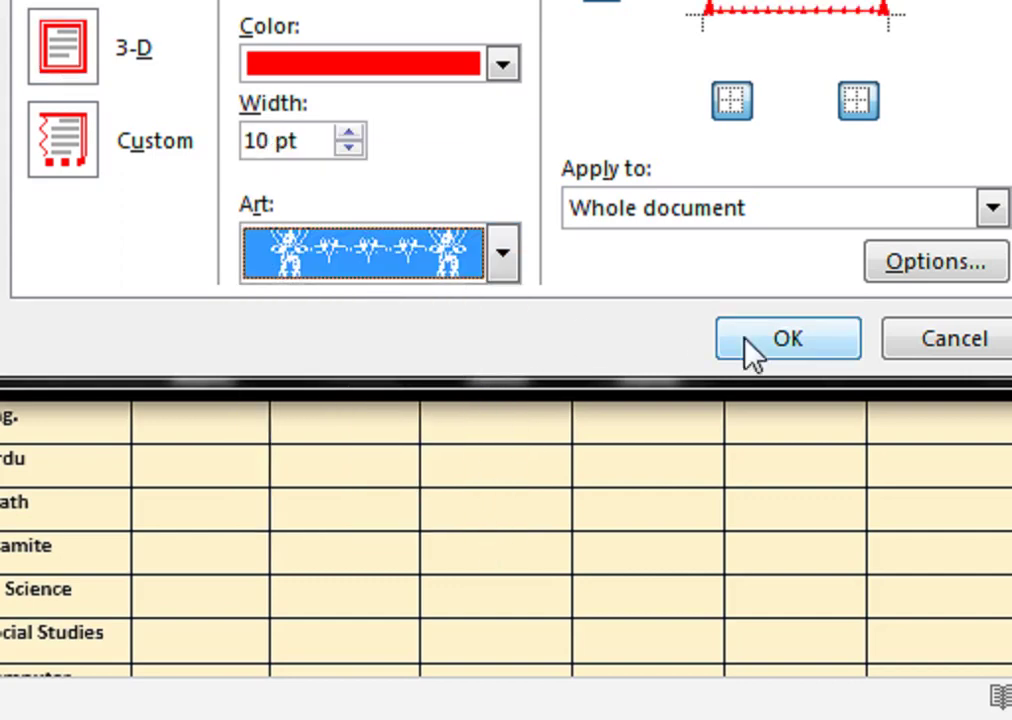
Apply the red art page border and preview the framed certificate for printing.
click(700, 339)
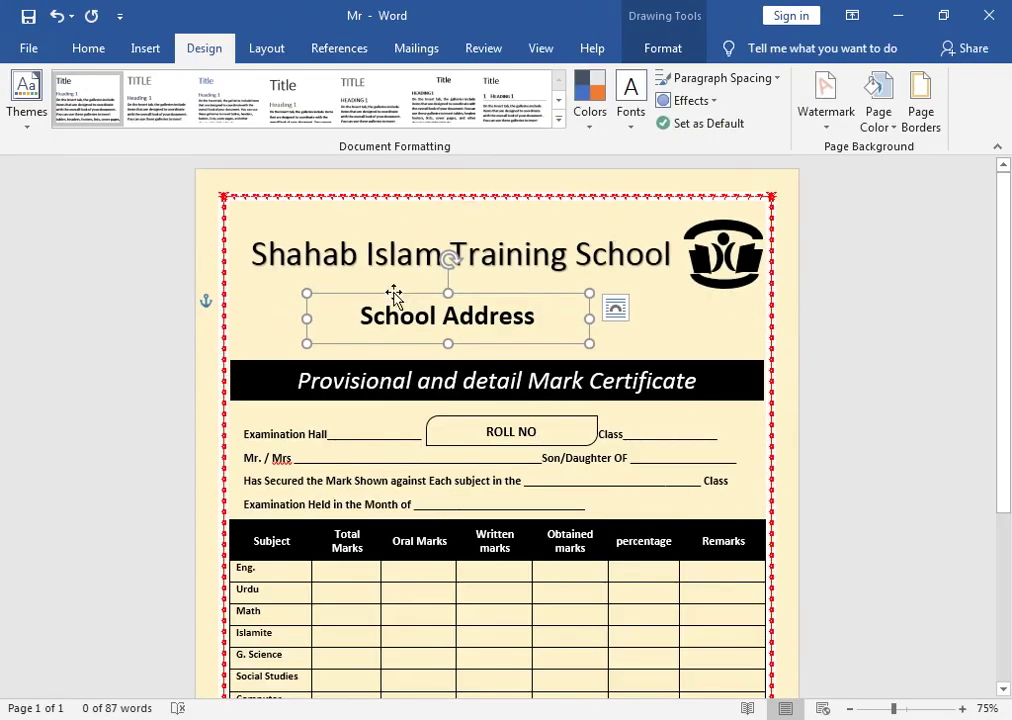
mouse_move(1005, 310)
mouse_down()
mouse_move(1008, 505)
mouse_move(1002, 357)
mouse_up()
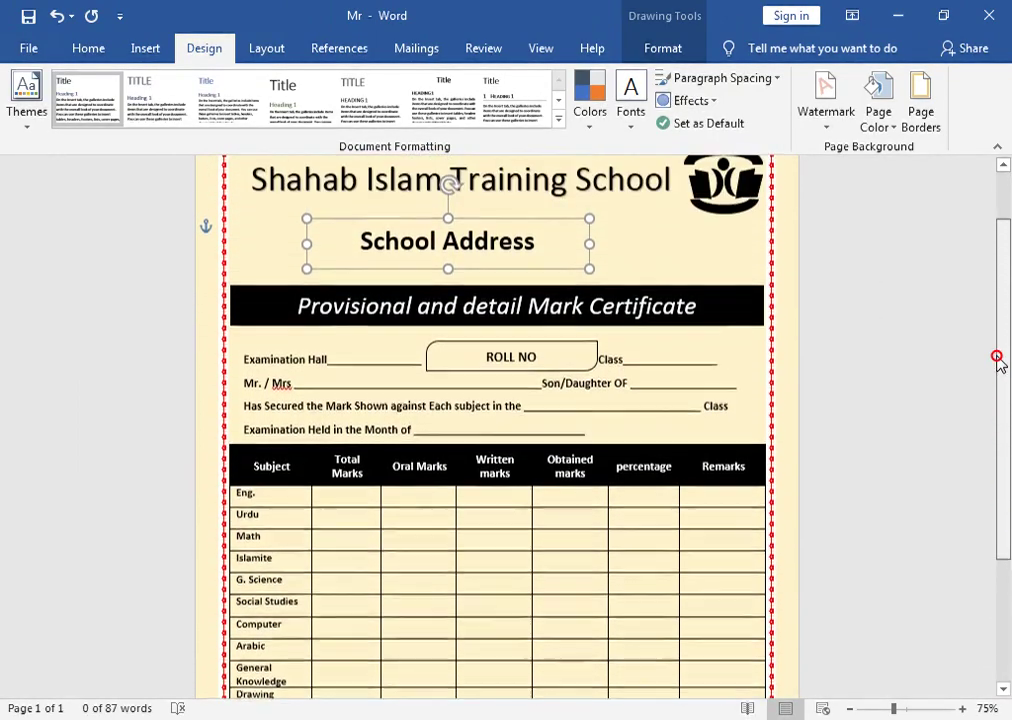
key(ctrl+p)
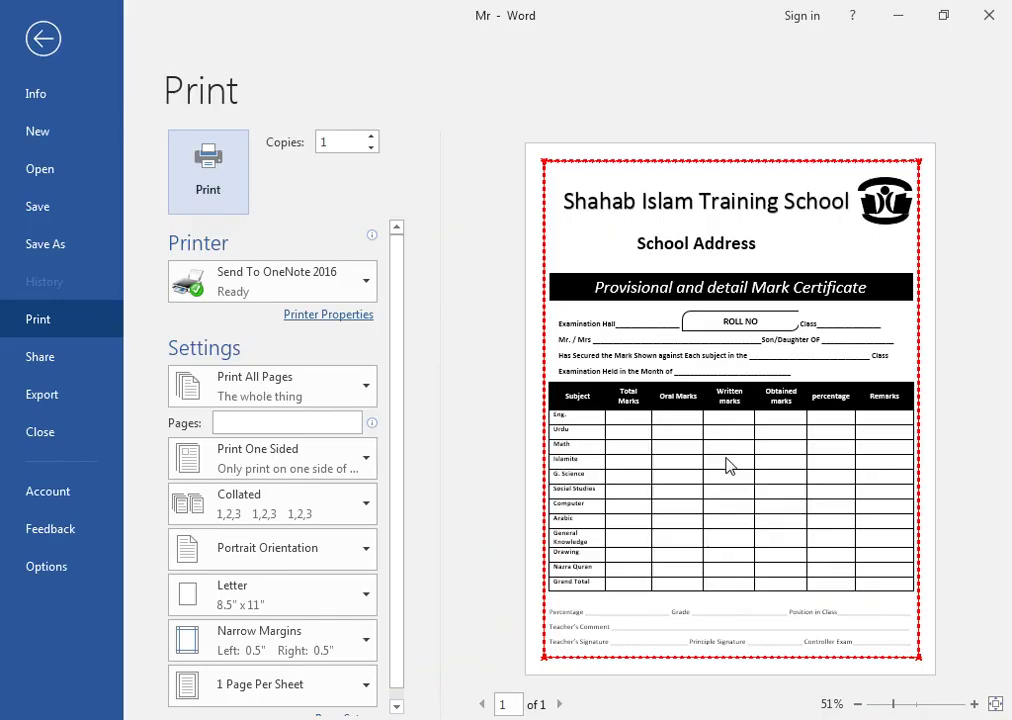
Close the print preview and check the School Address box's layout options.
key(Escape)
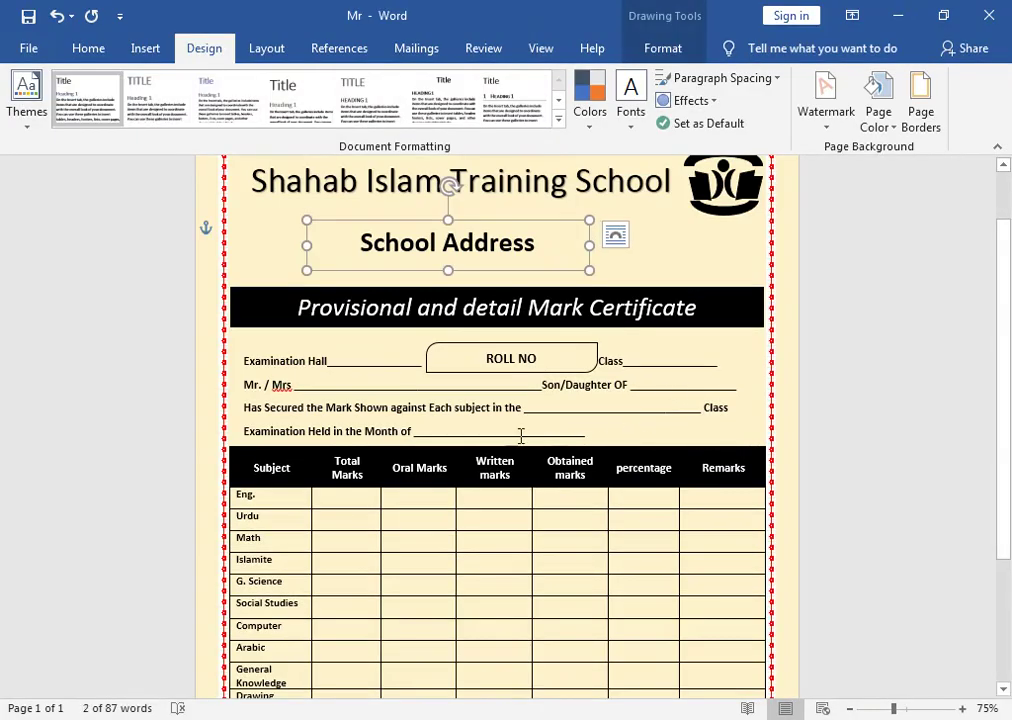
click(615, 234)
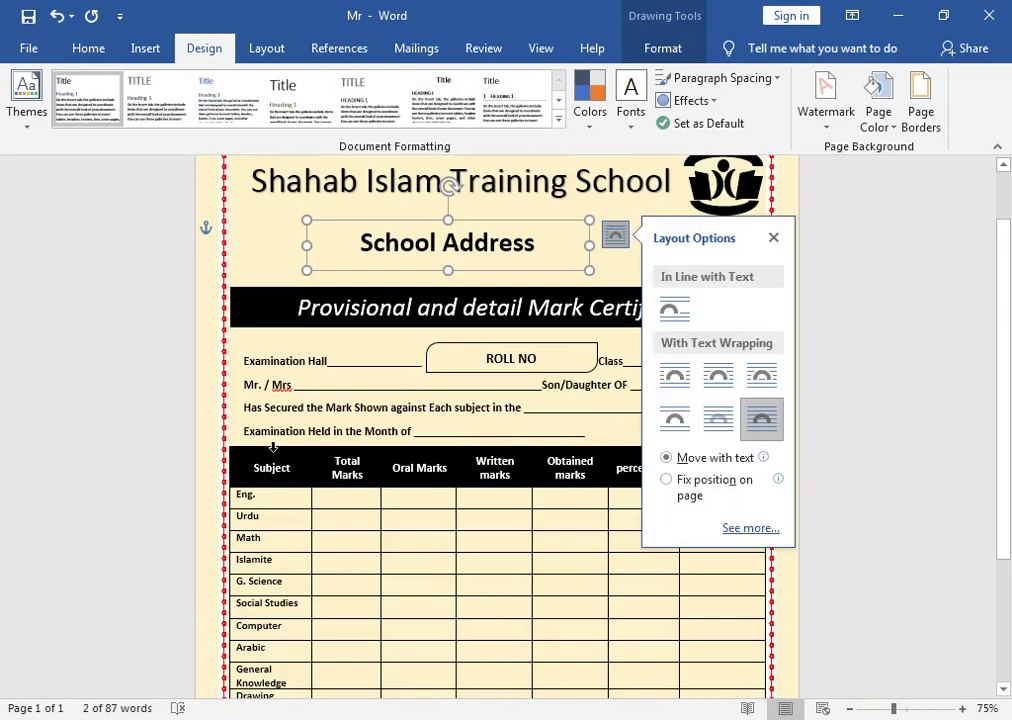
scroll(1008, 203, up, 2)
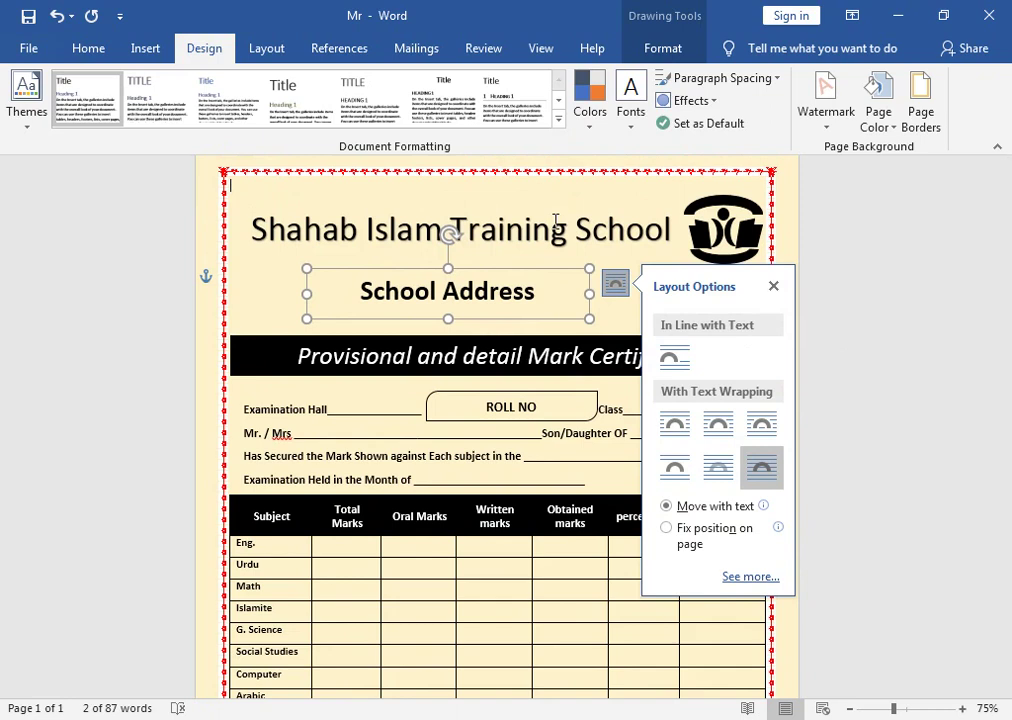
Reopen the print preview, keep Send To OneNote 2016 as printer, and return to editing.
key(ctrl+p)
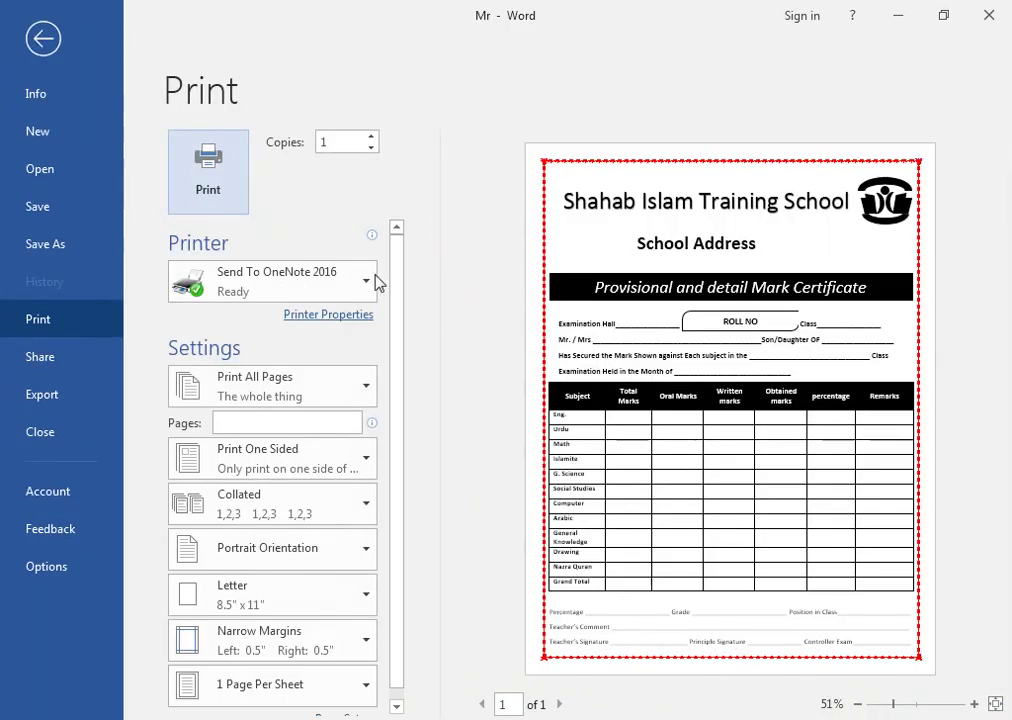
click(372, 284)
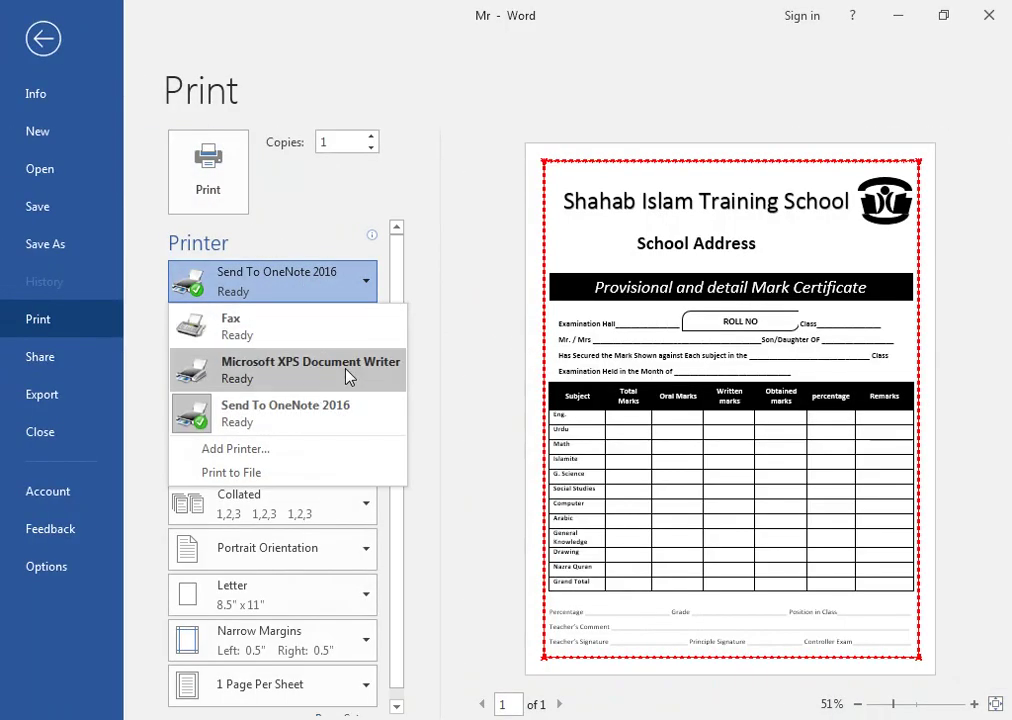
click(328, 175)
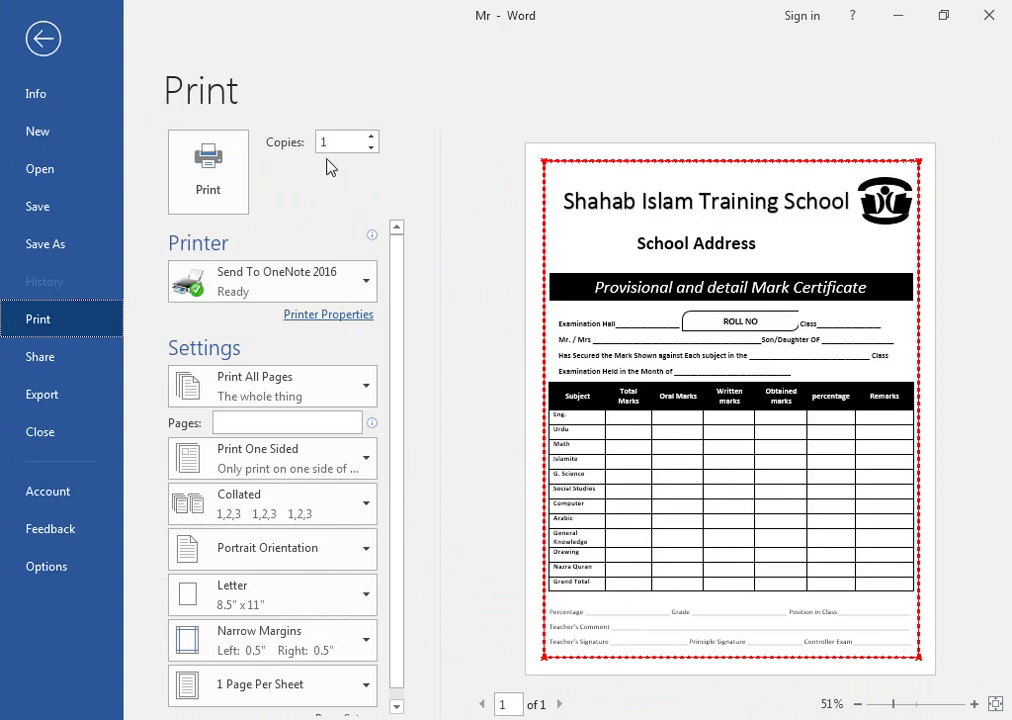
click(233, 170)
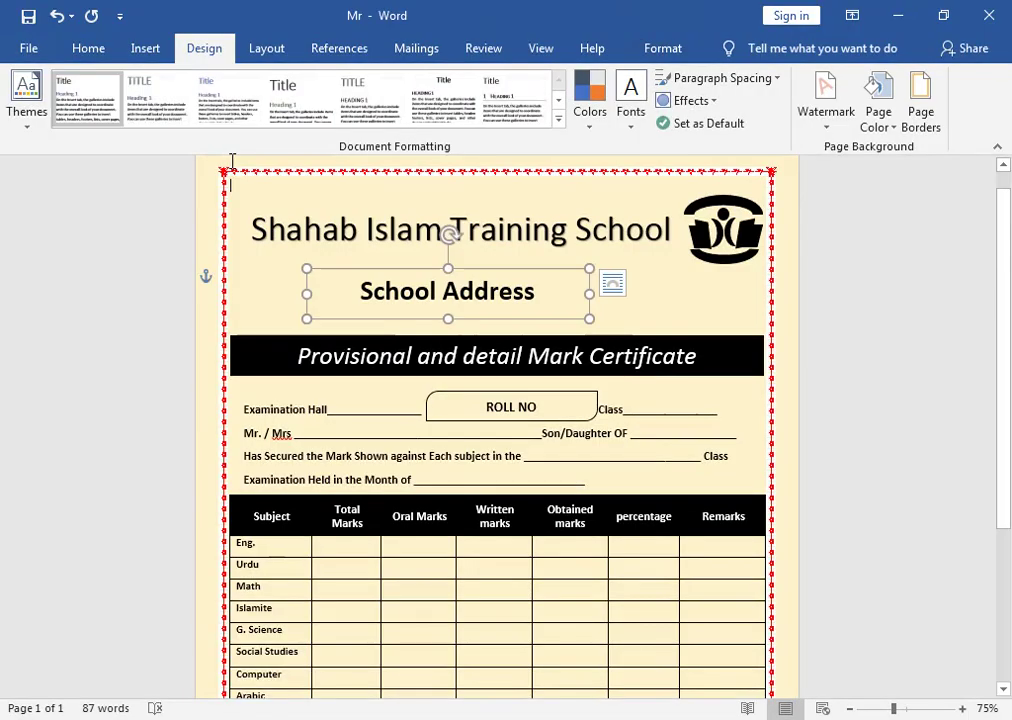